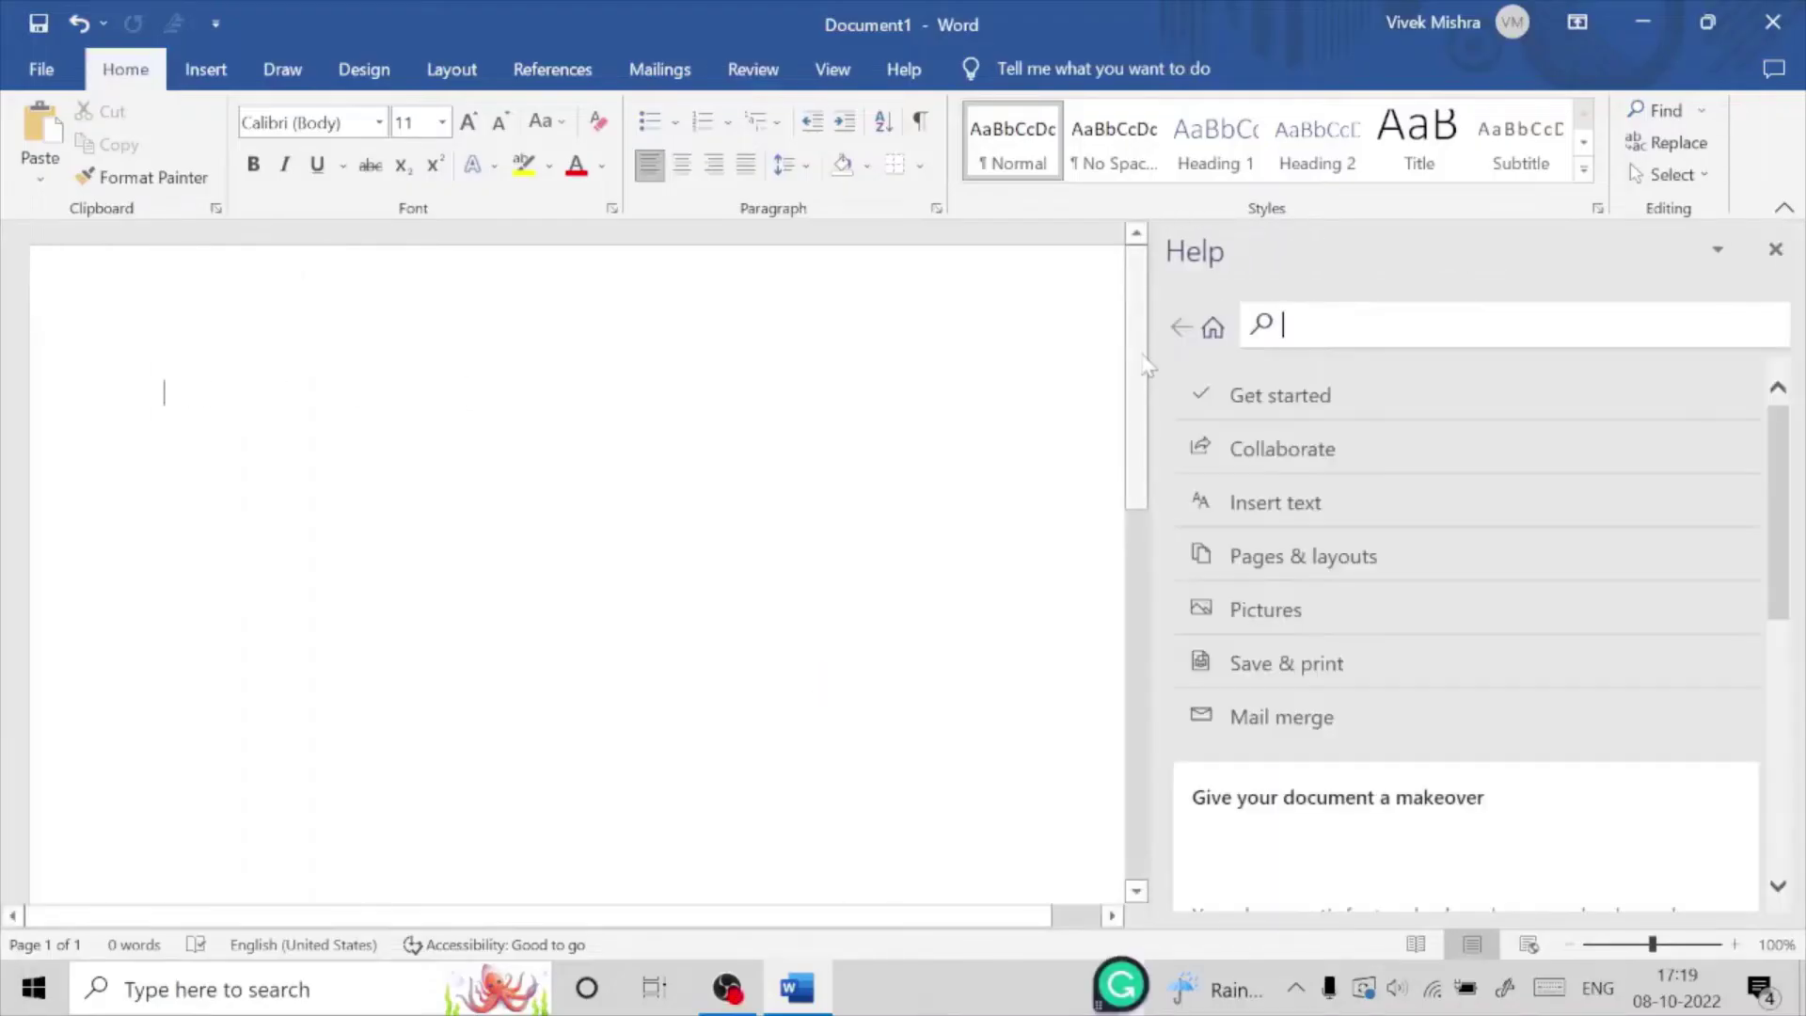
# Step: Close the Help pane and type 'To get started with coloring background you should do this :---------'
pyautogui.click(1774, 249)
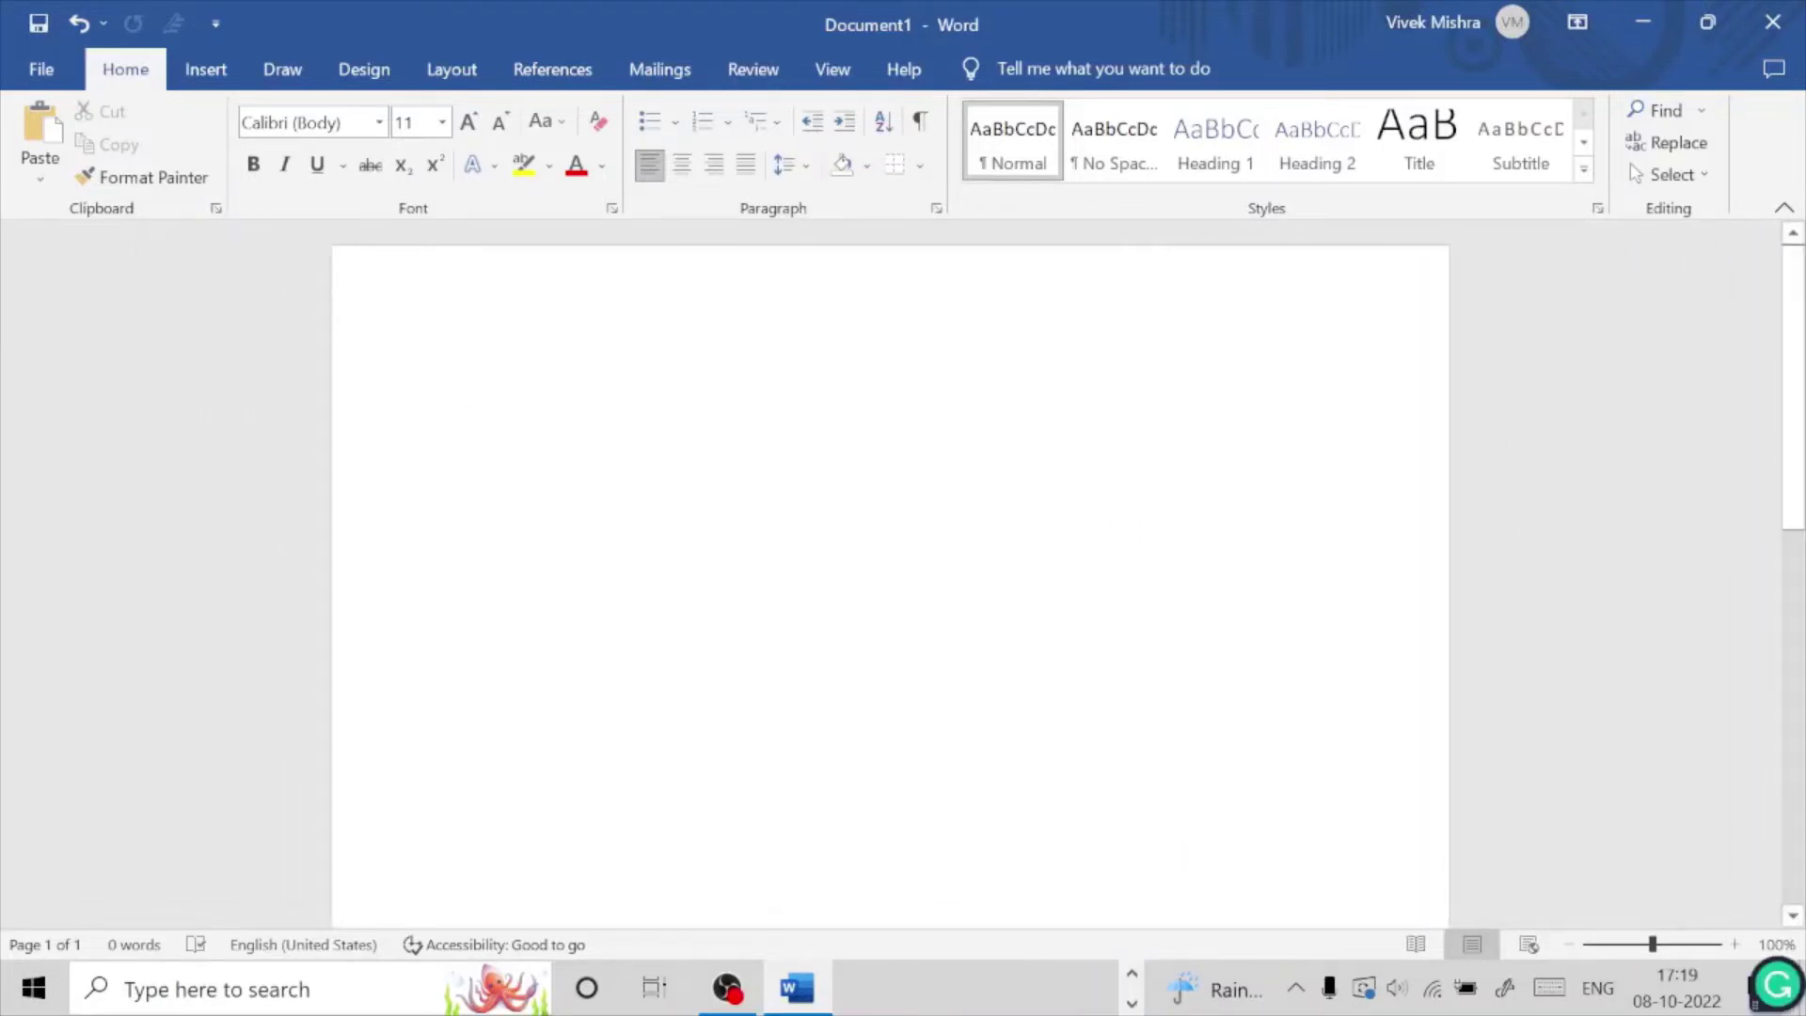
pyautogui.write('To ')
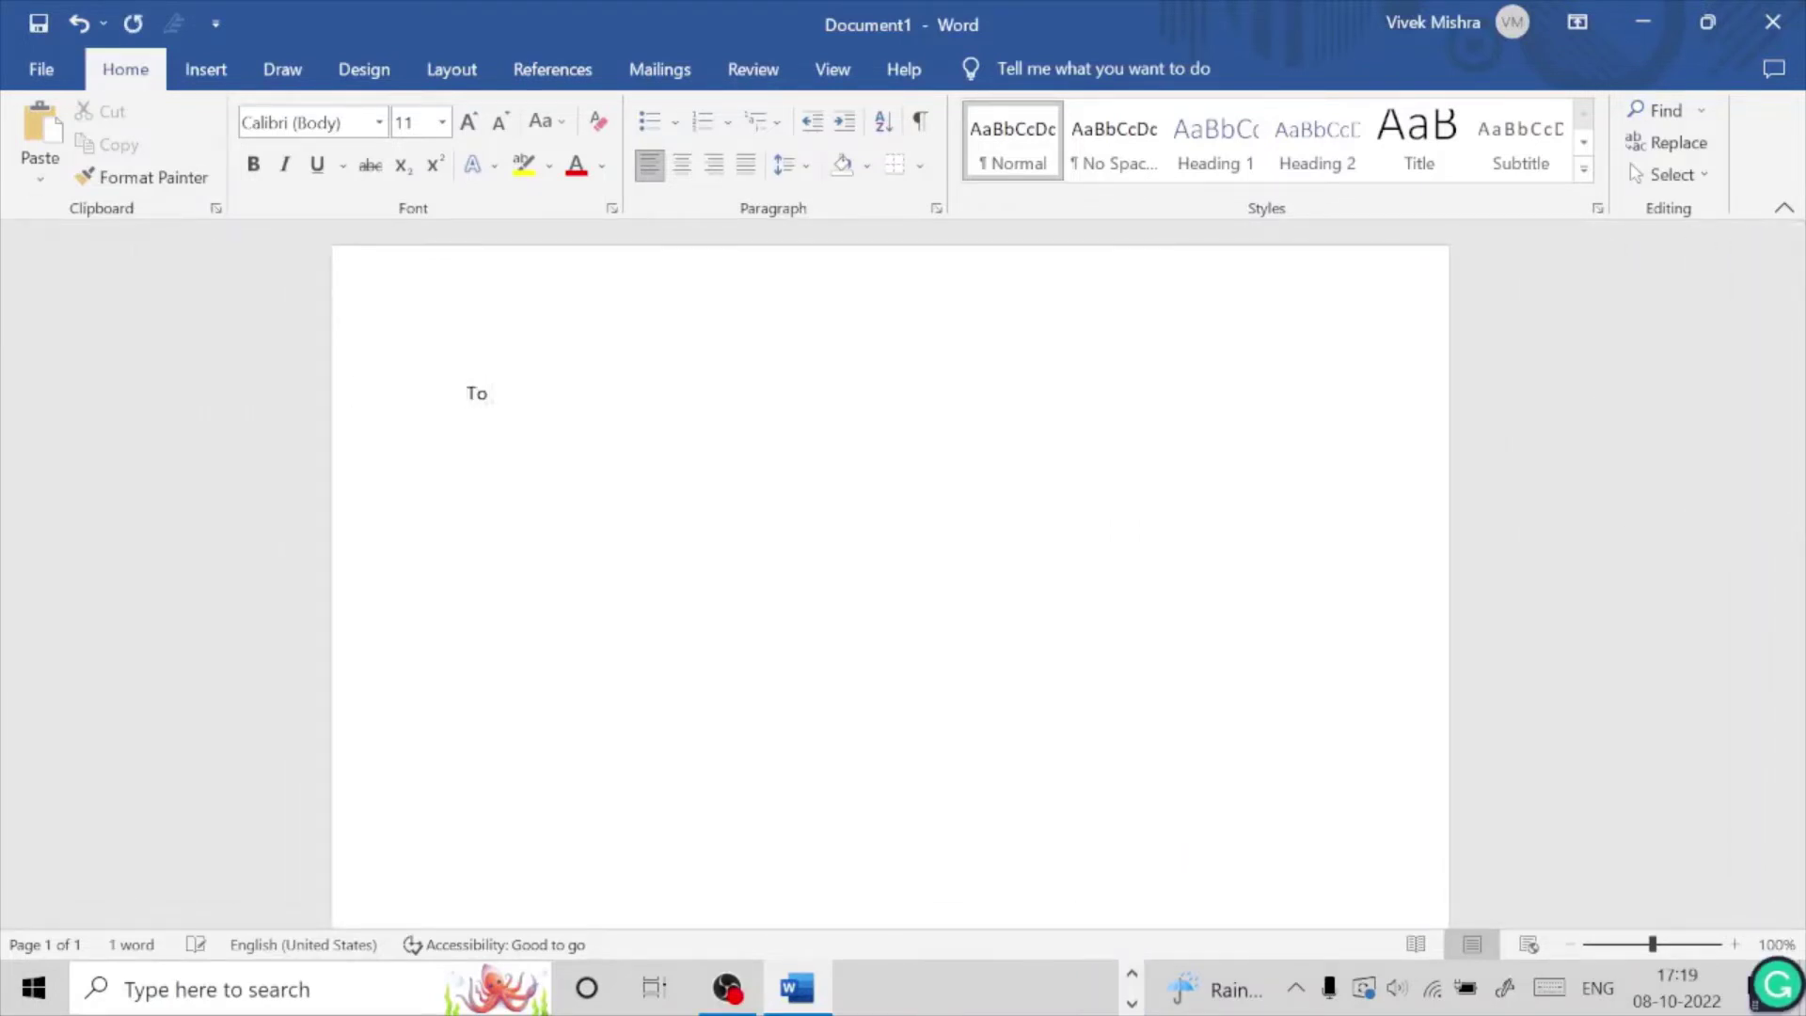
pyautogui.write('get start')
pyautogui.write('ed wit')
pyautogui.write('h col')
pyautogui.write('ori')
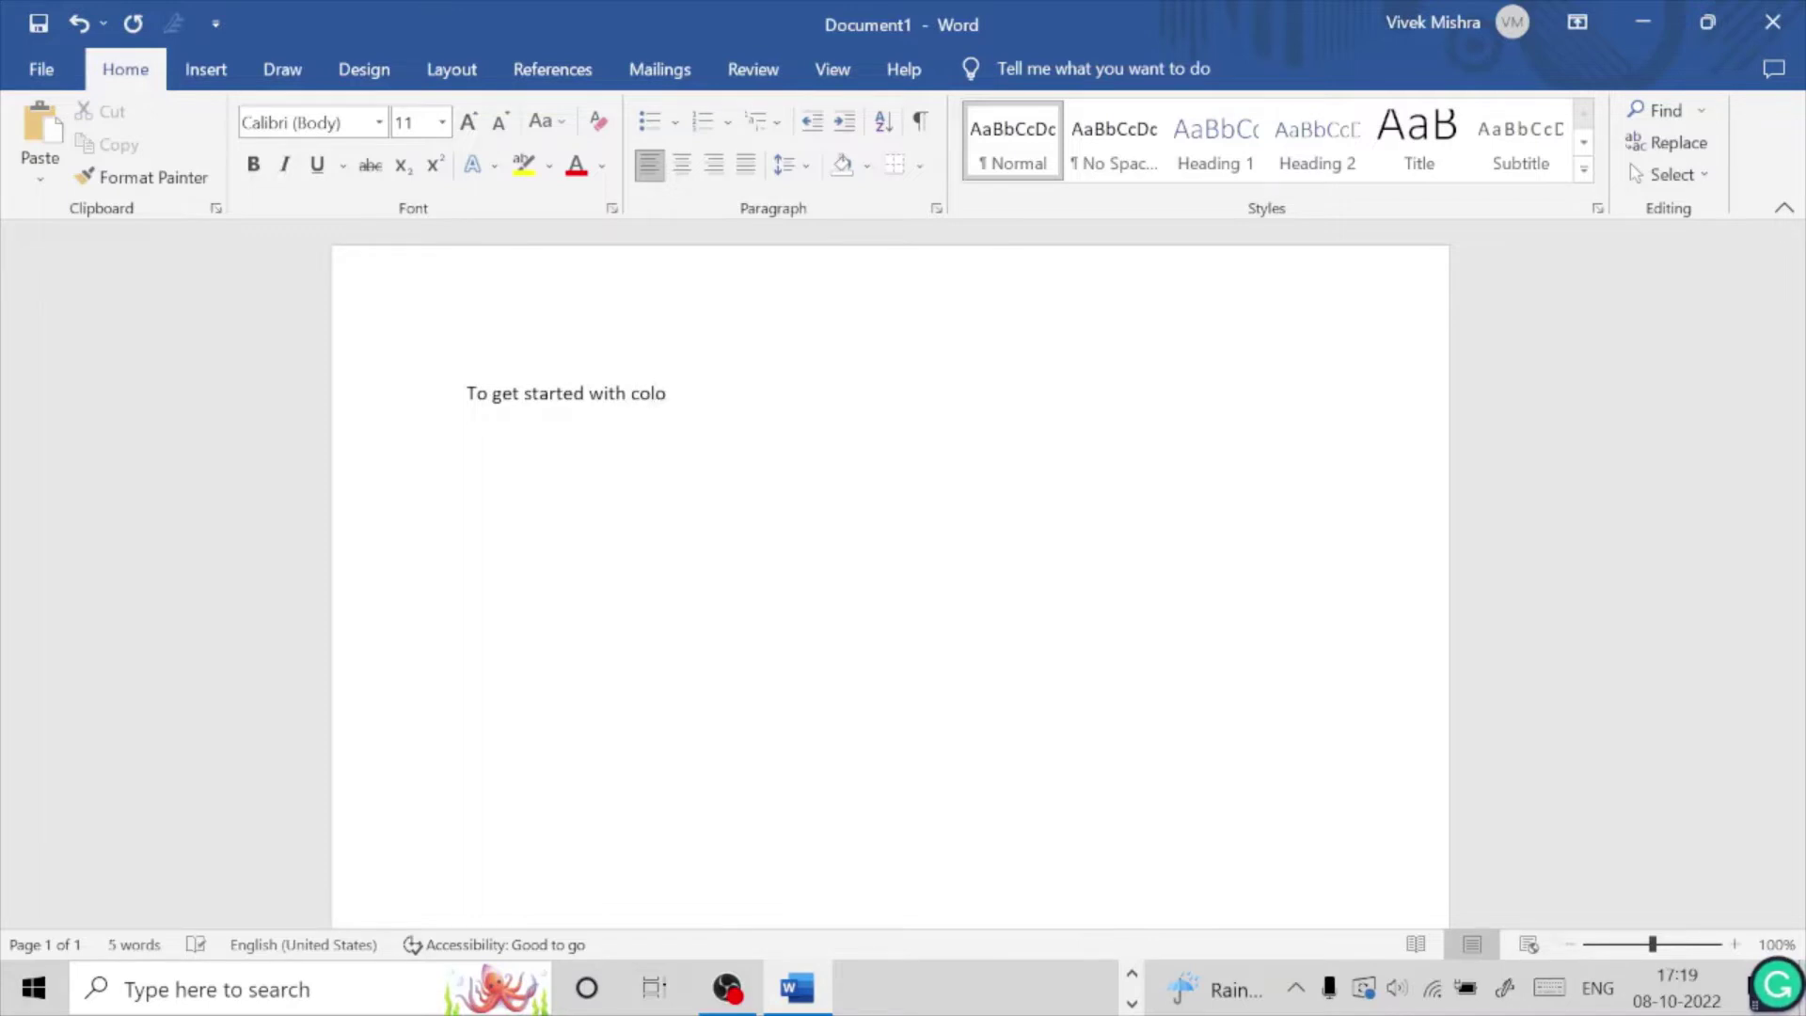
pyautogui.write('ng ')
pyautogui.write('back')
pyautogui.write('grou')
pyautogui.write('nd')
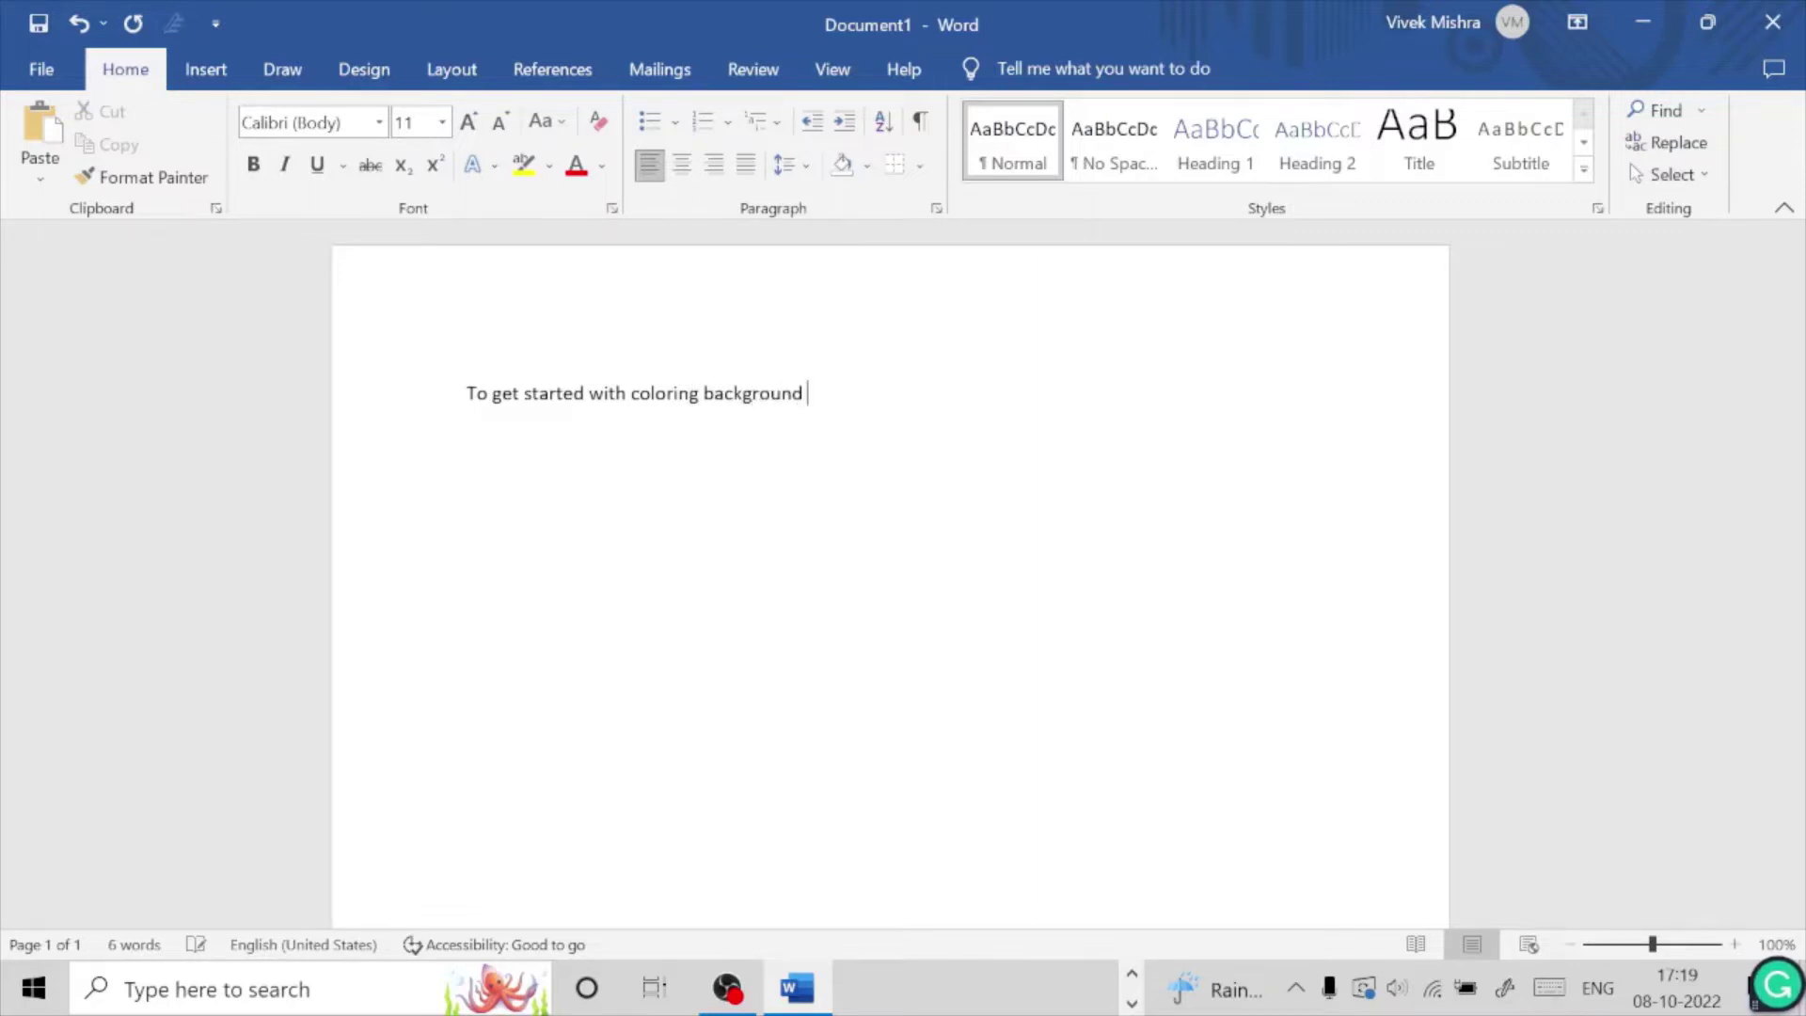
pyautogui.write(' you s')
pyautogui.write('houl')
pyautogui.write('d ')
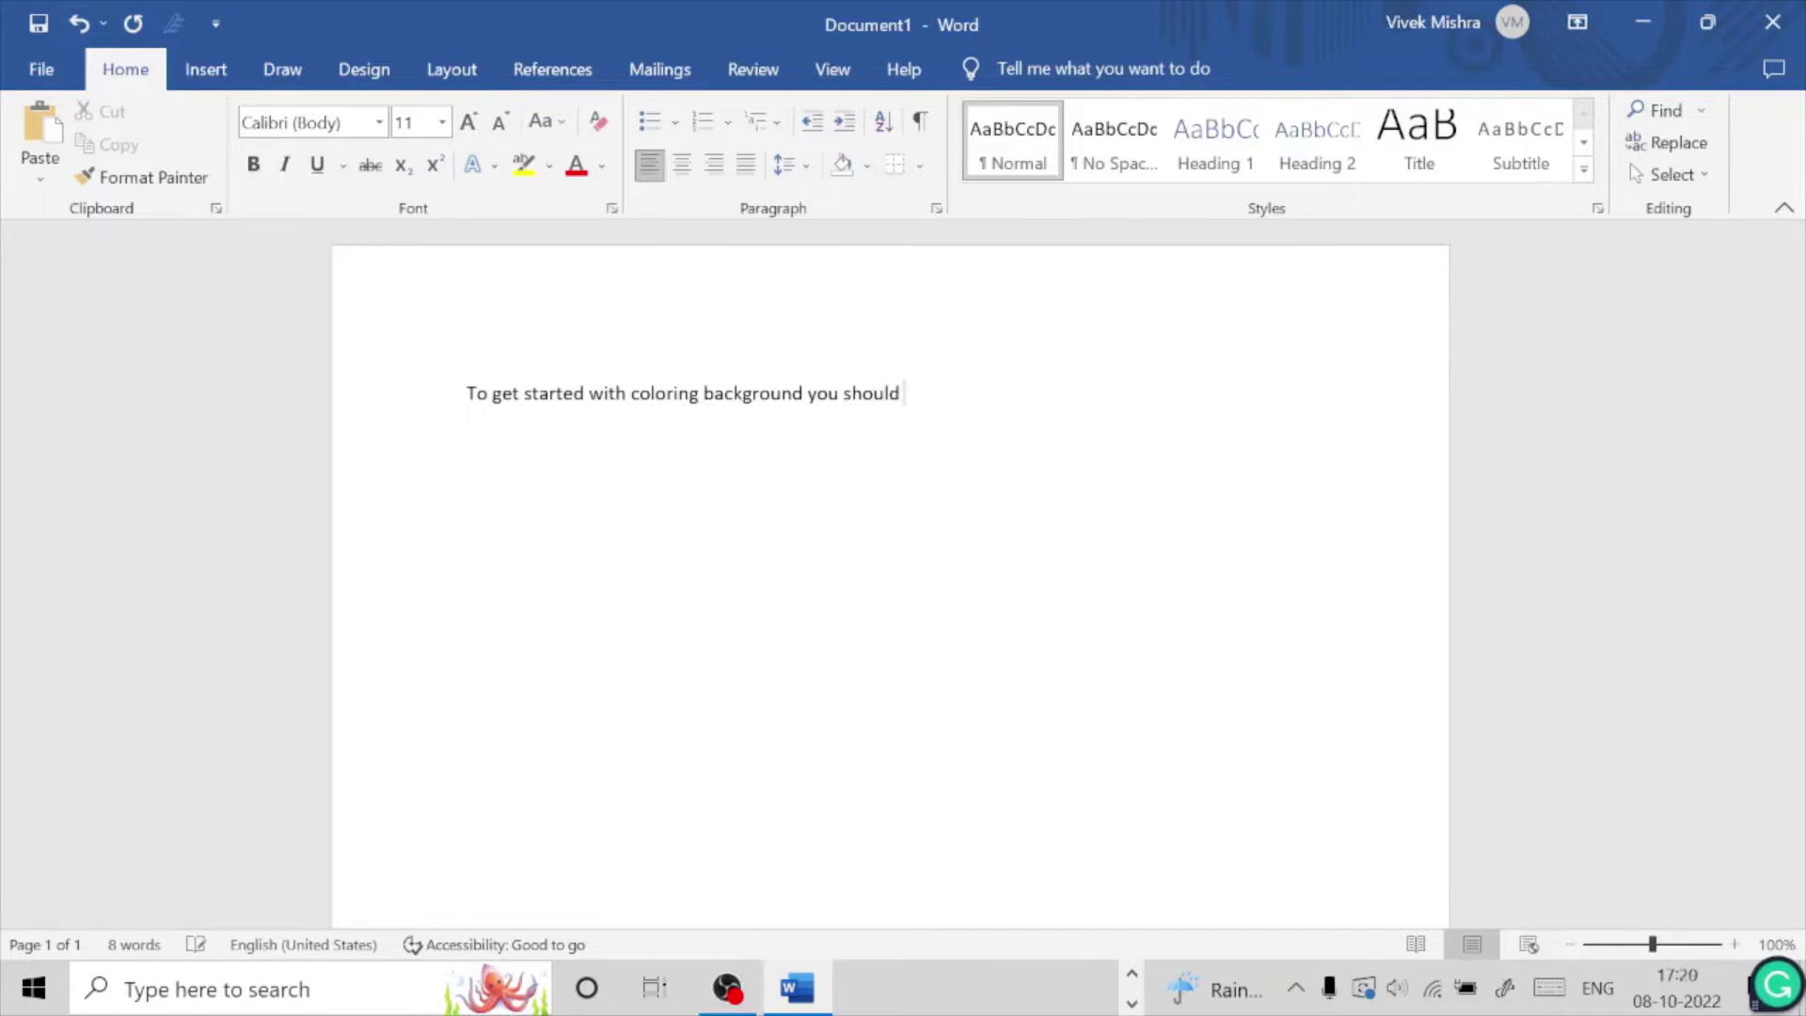
pyautogui.write('do thi')
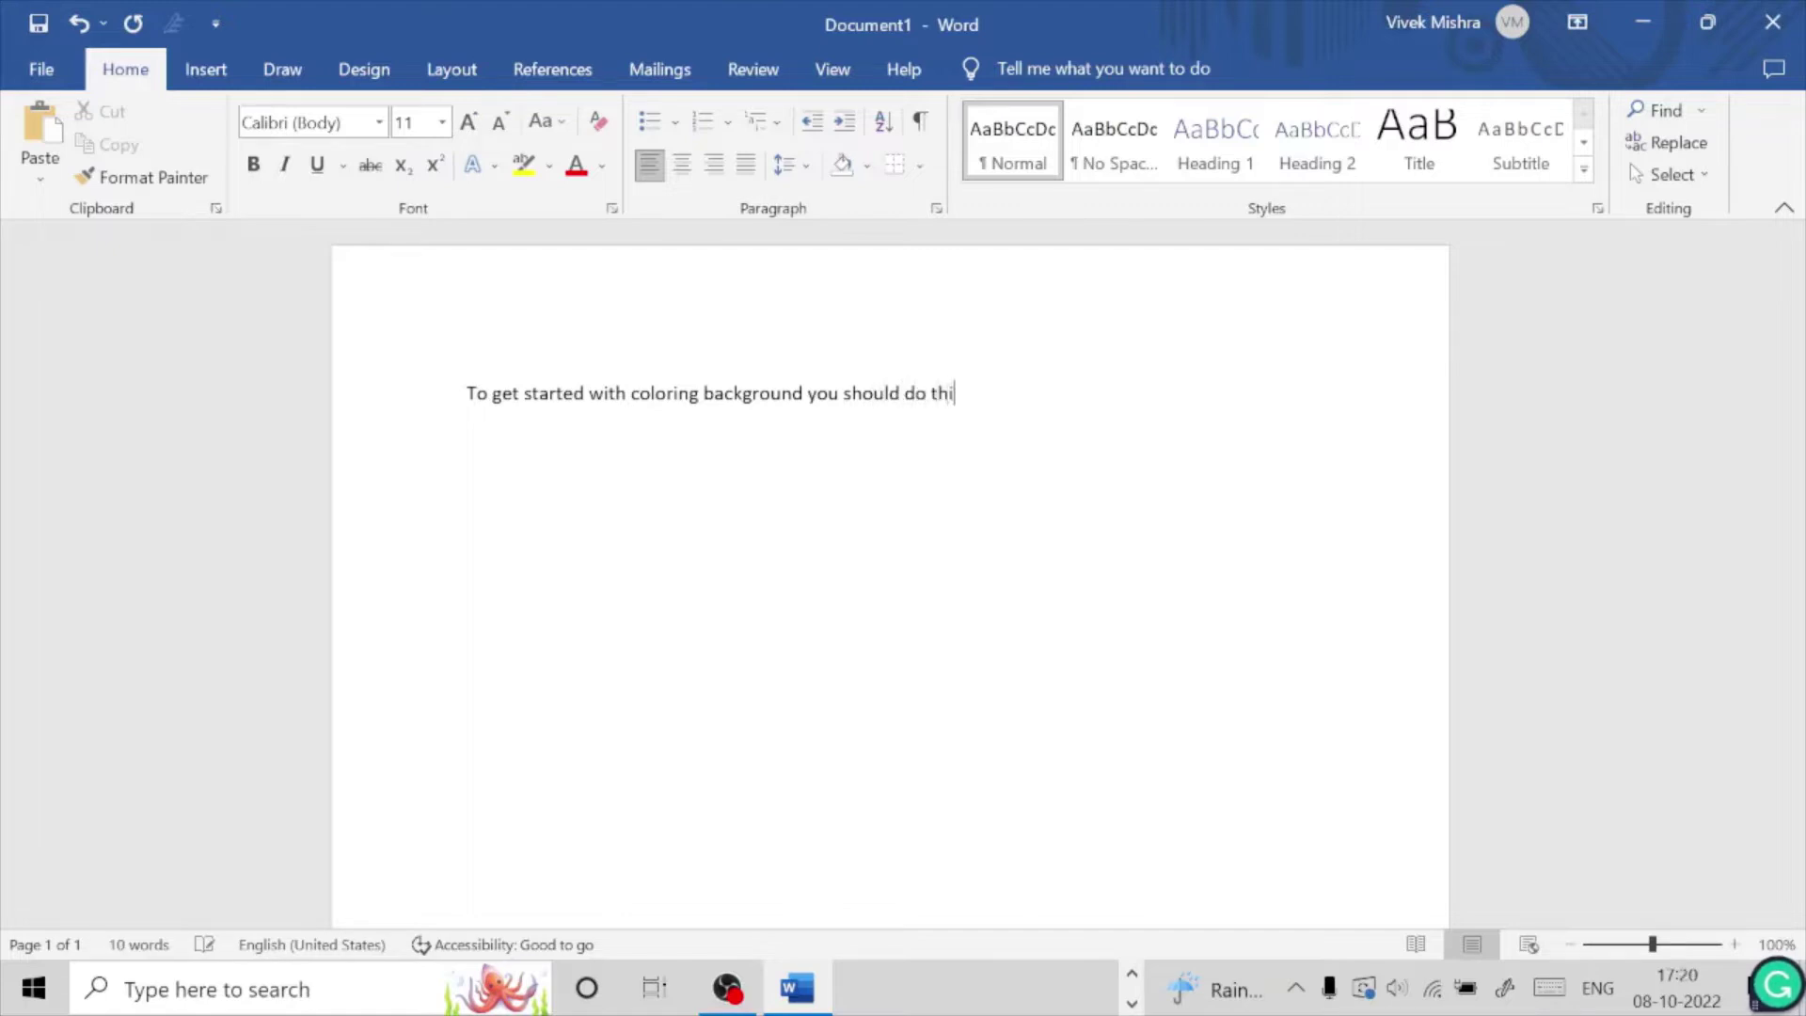
pyautogui.write('s')
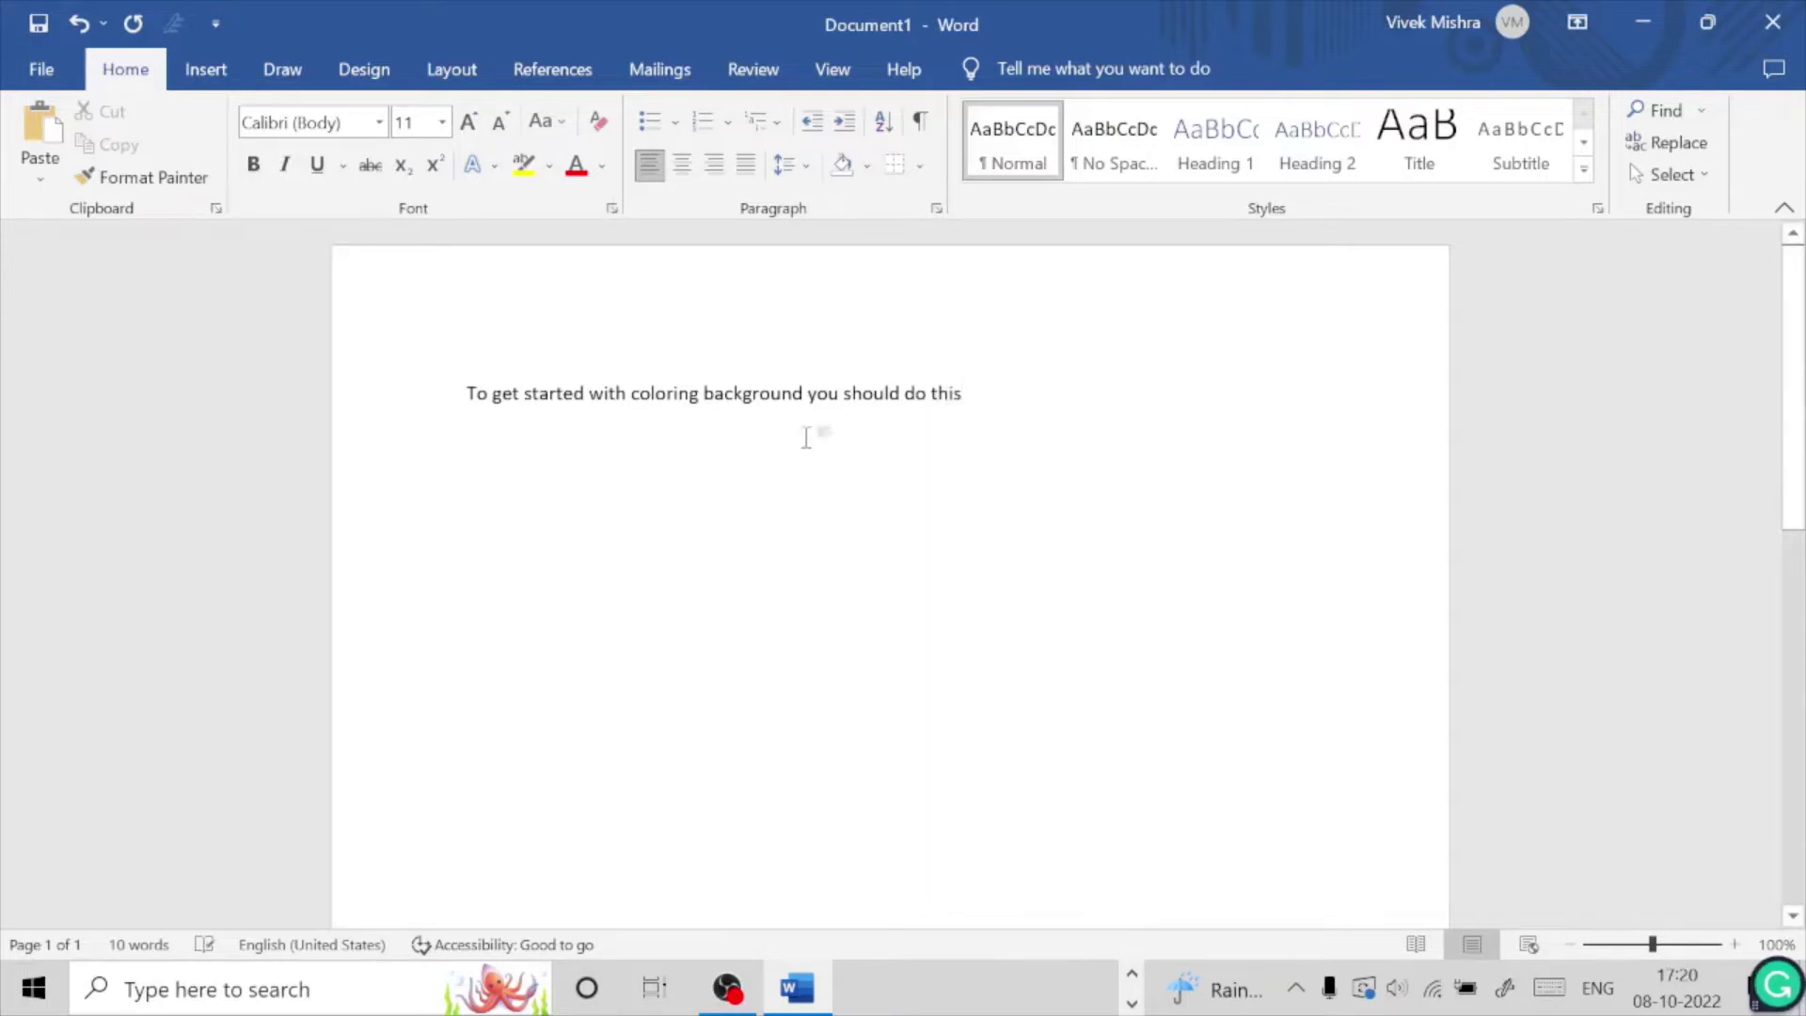
pyautogui.press('Return')
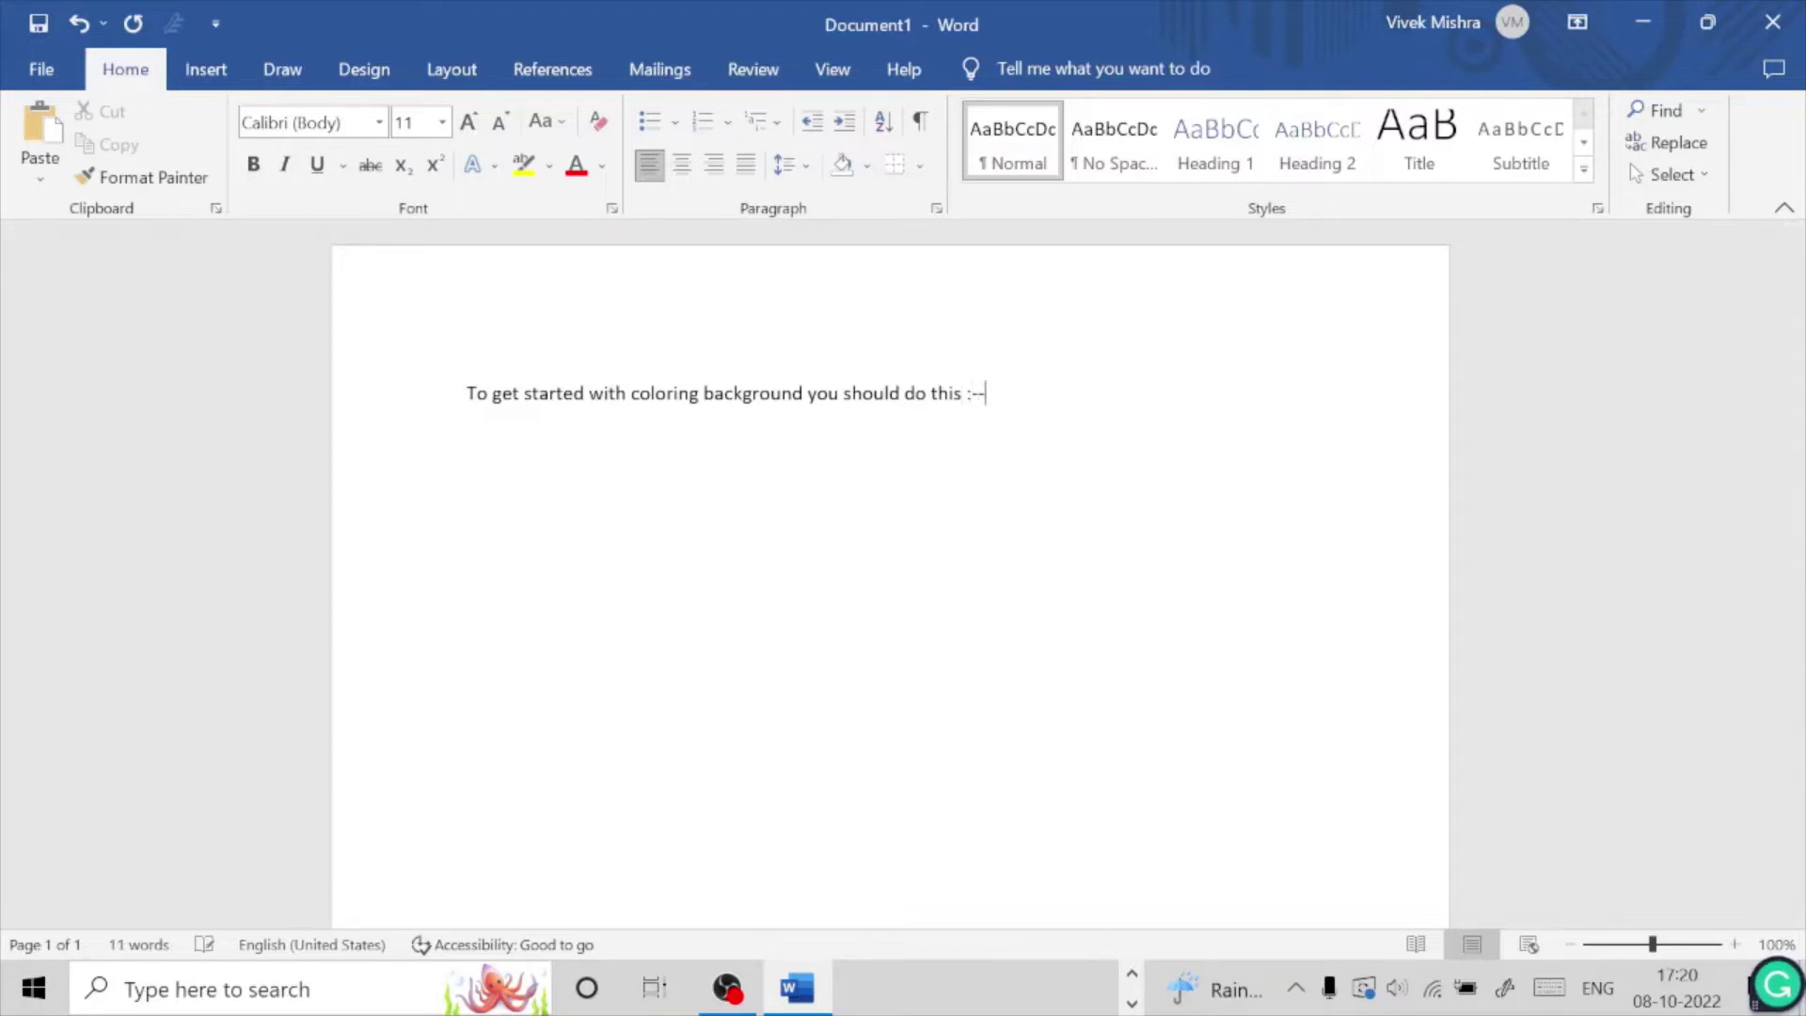
# Step: Set the Design page colour to black so the sentence shows in white, and add a new line
pyautogui.moveTo(1652, 943); pyautogui.dragTo(1657, 943)
pyautogui.click(1666, 945)
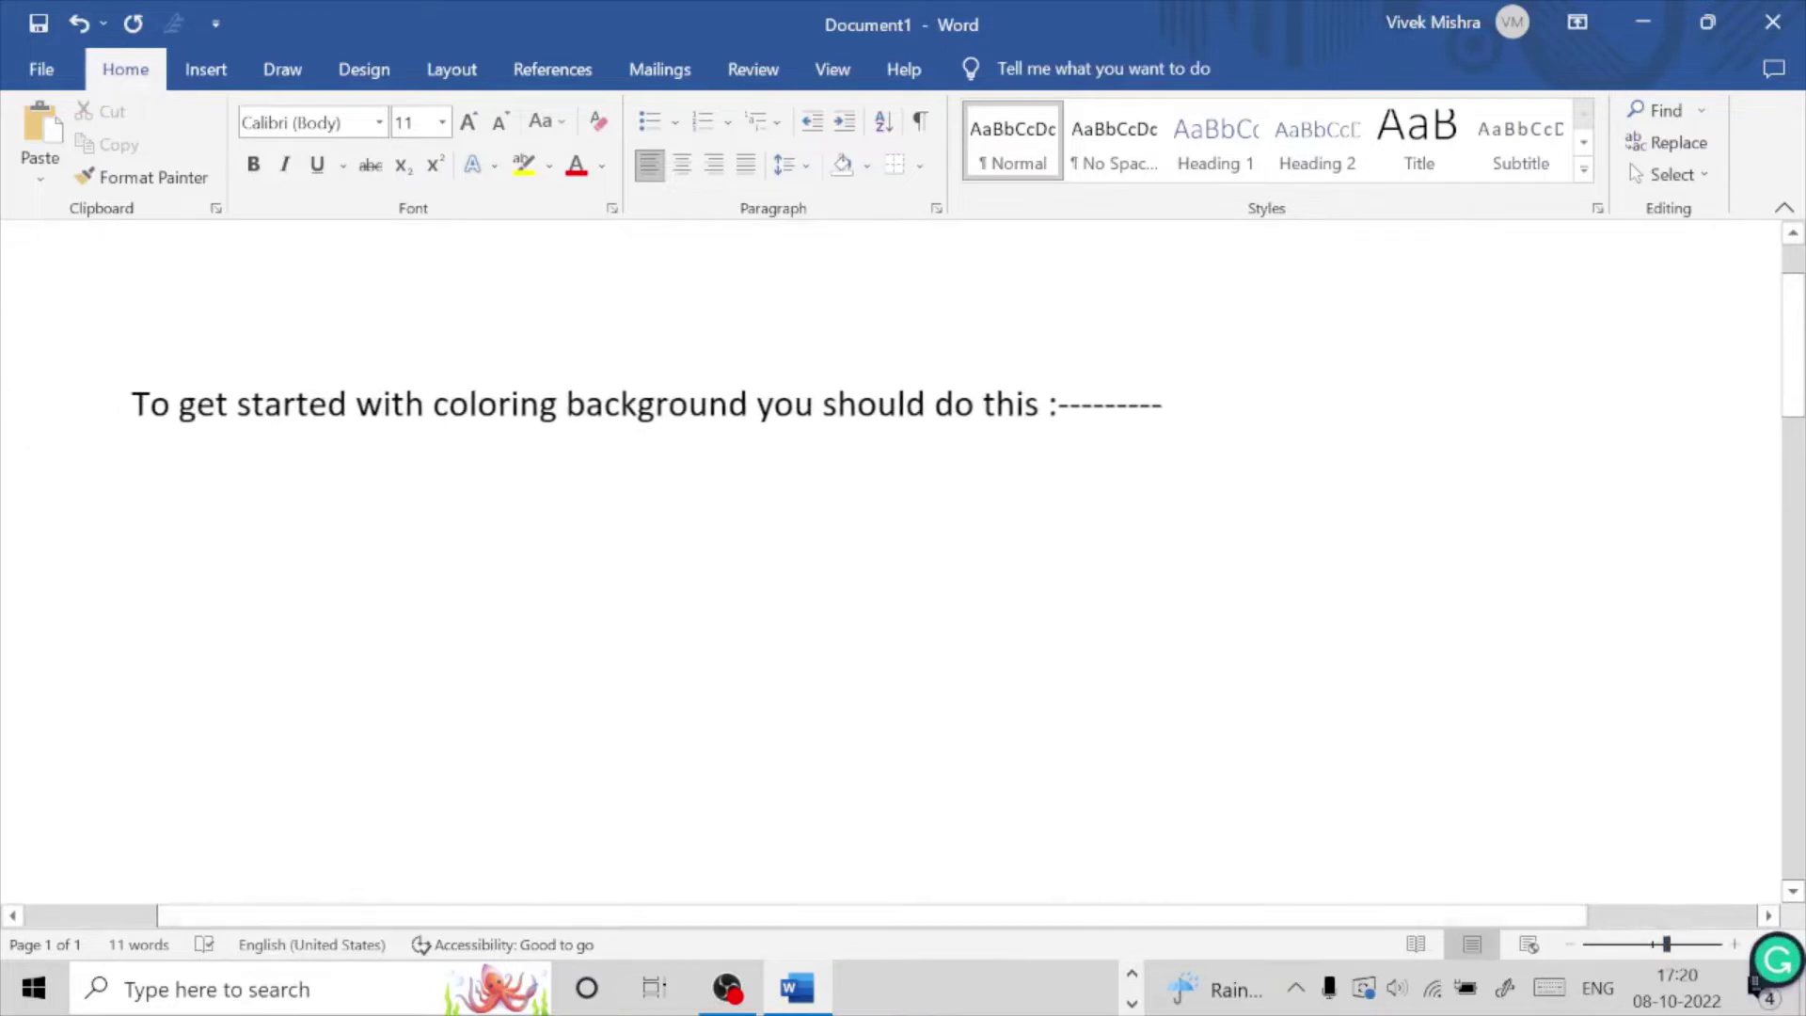
pyautogui.click(386, 75)
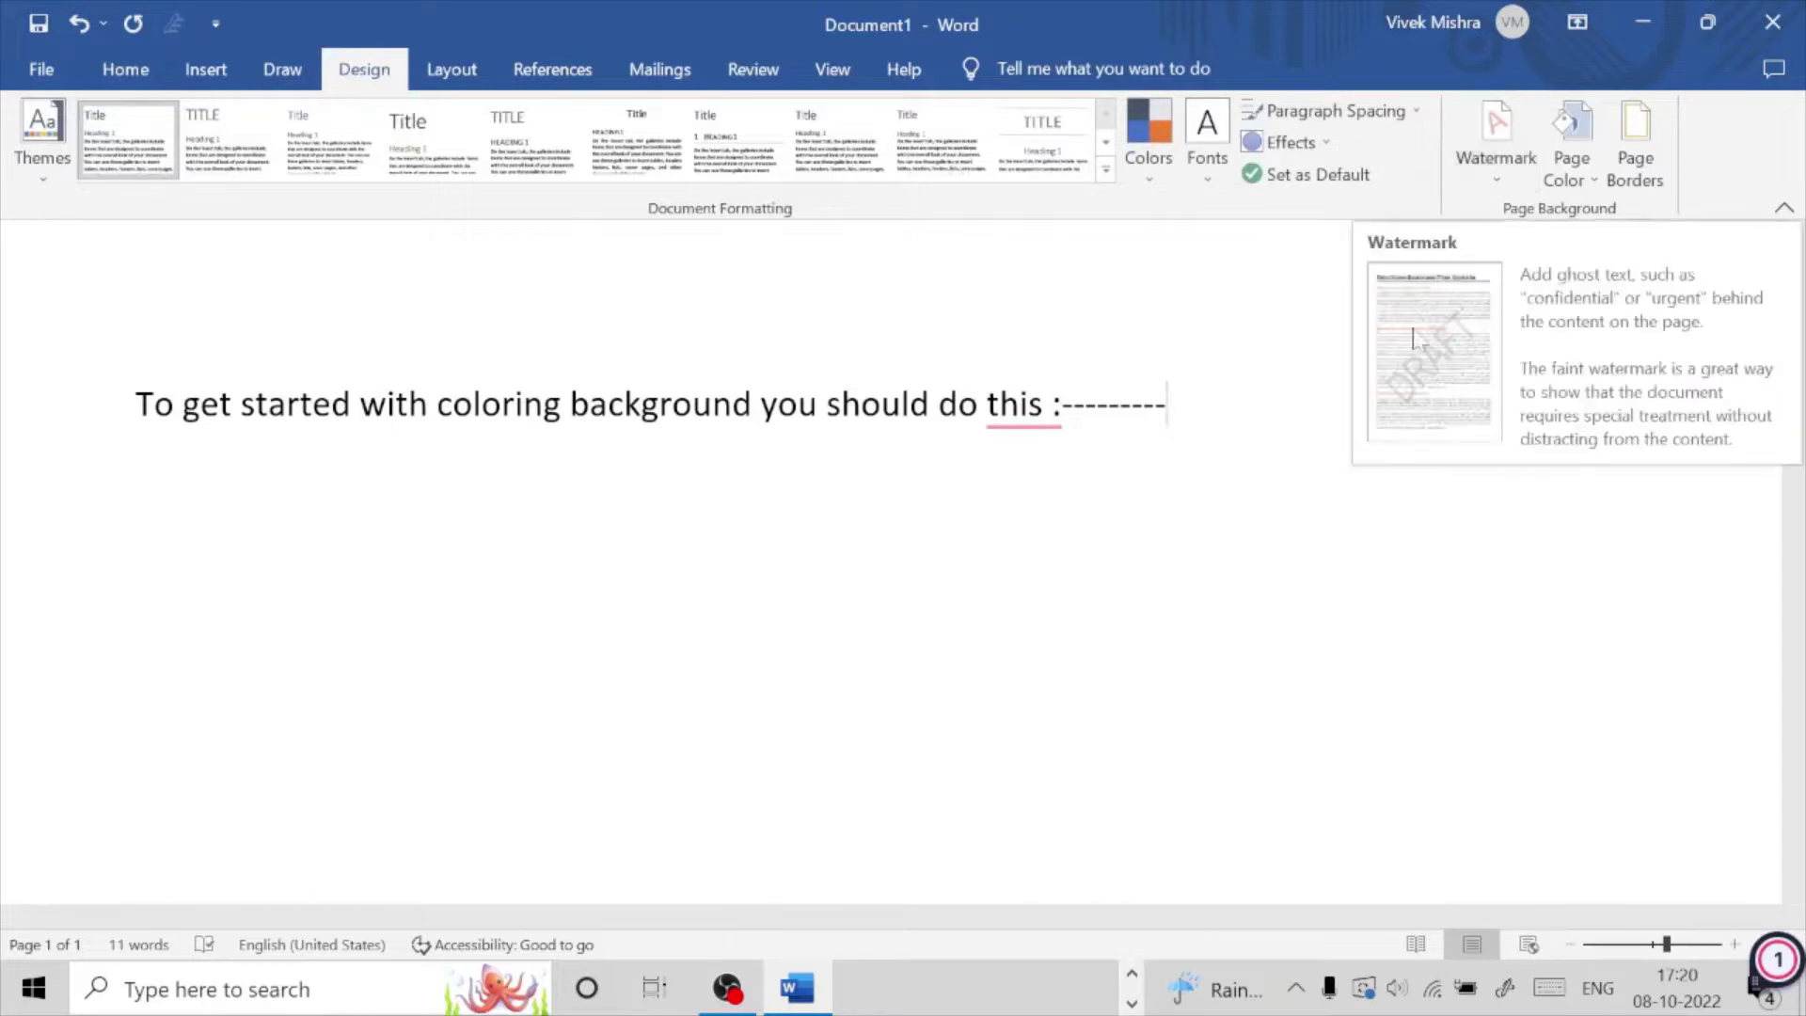
pyautogui.click(727, 988)
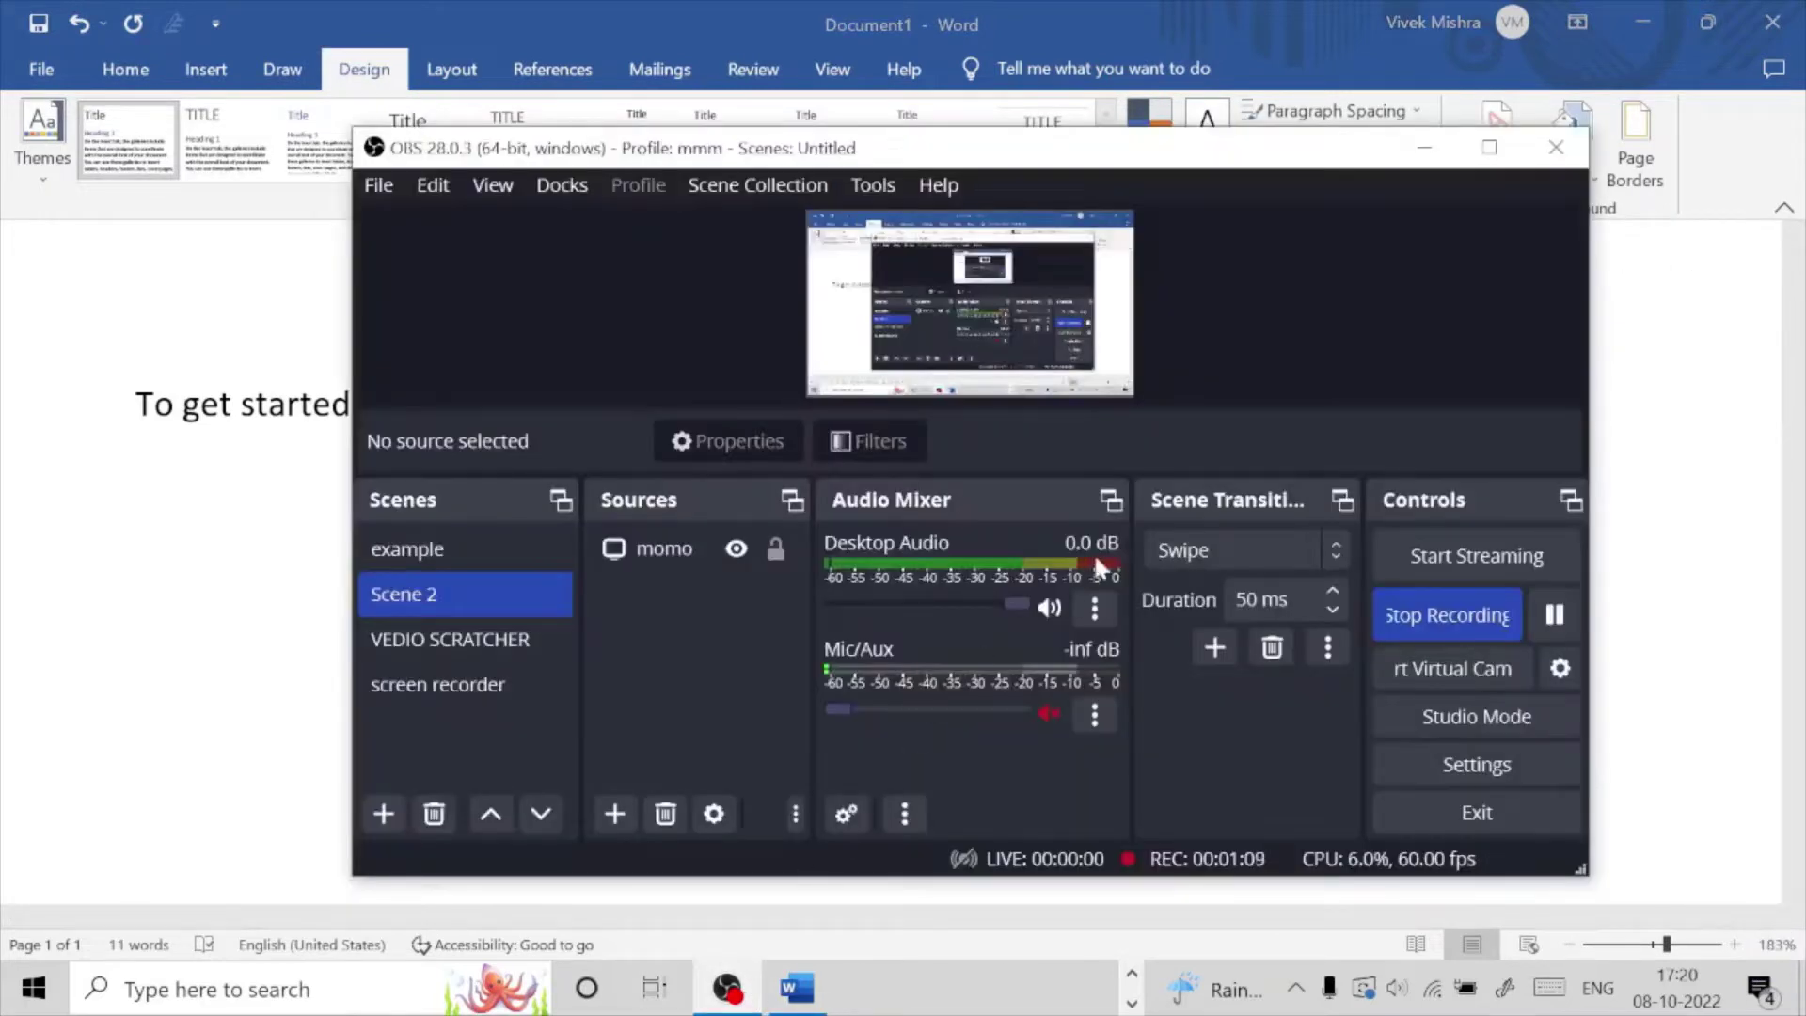
pyautogui.click(1608, 558)
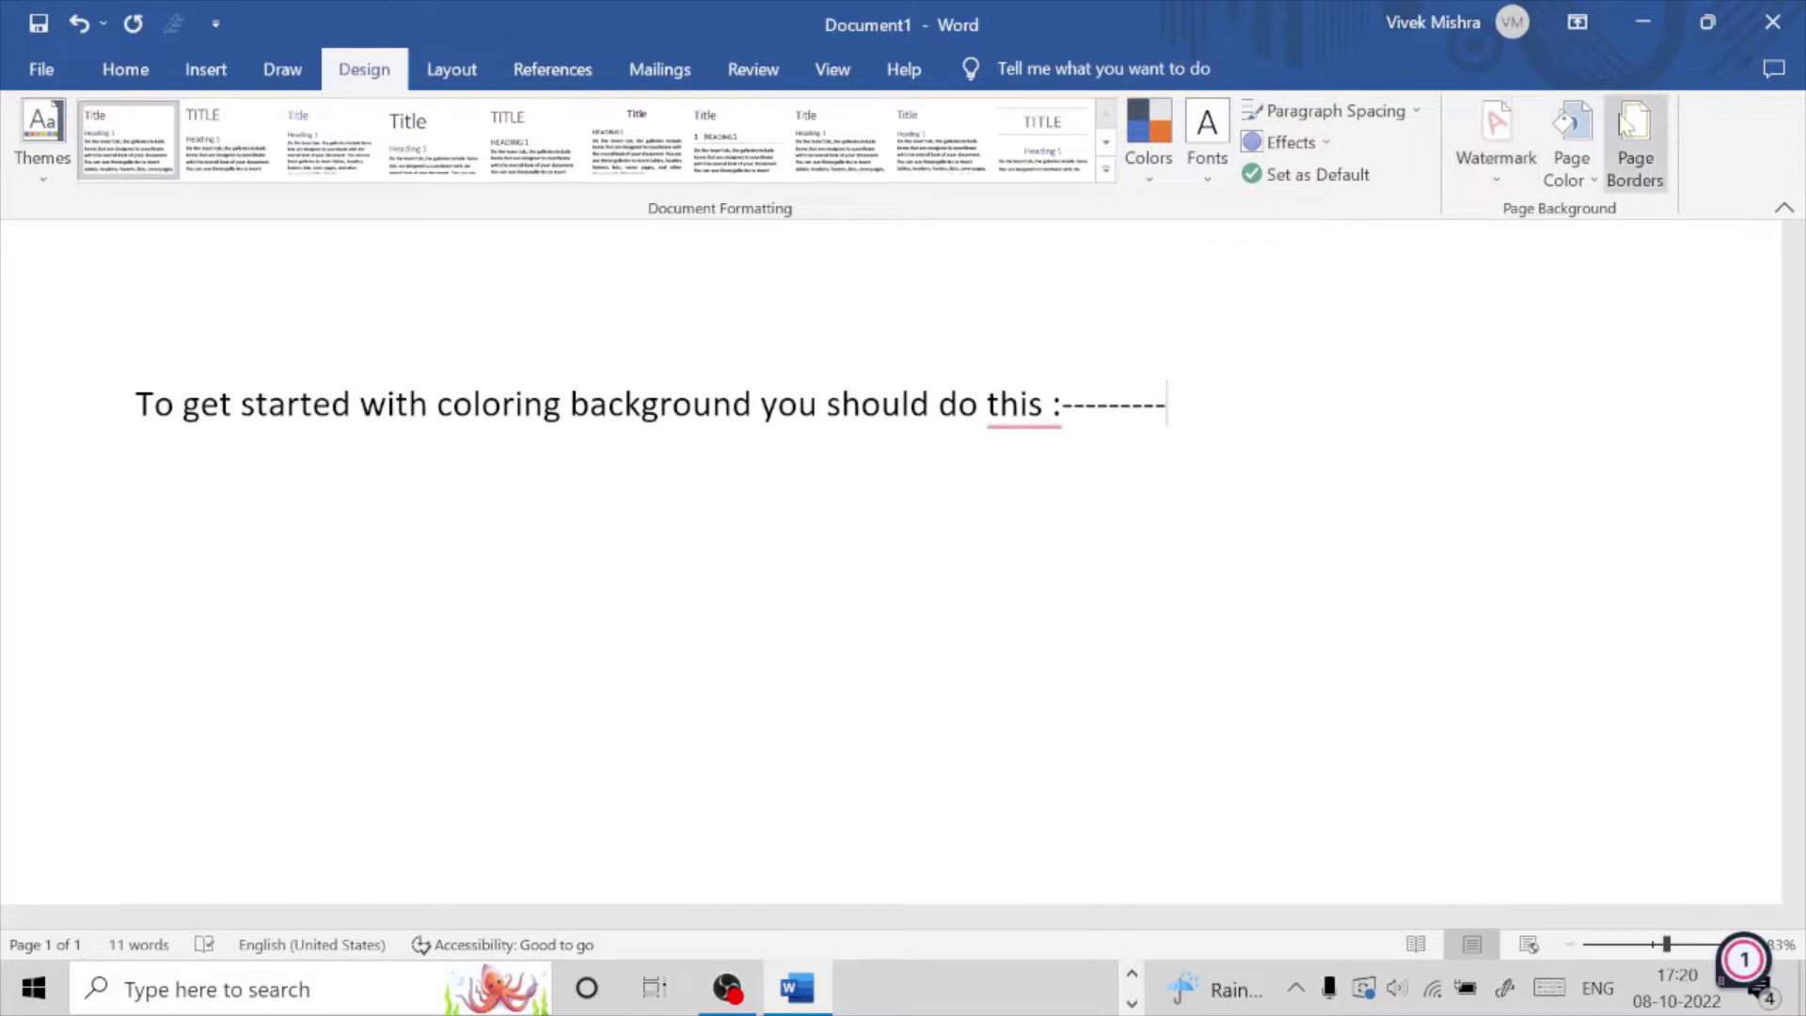
pyautogui.click(1596, 181)
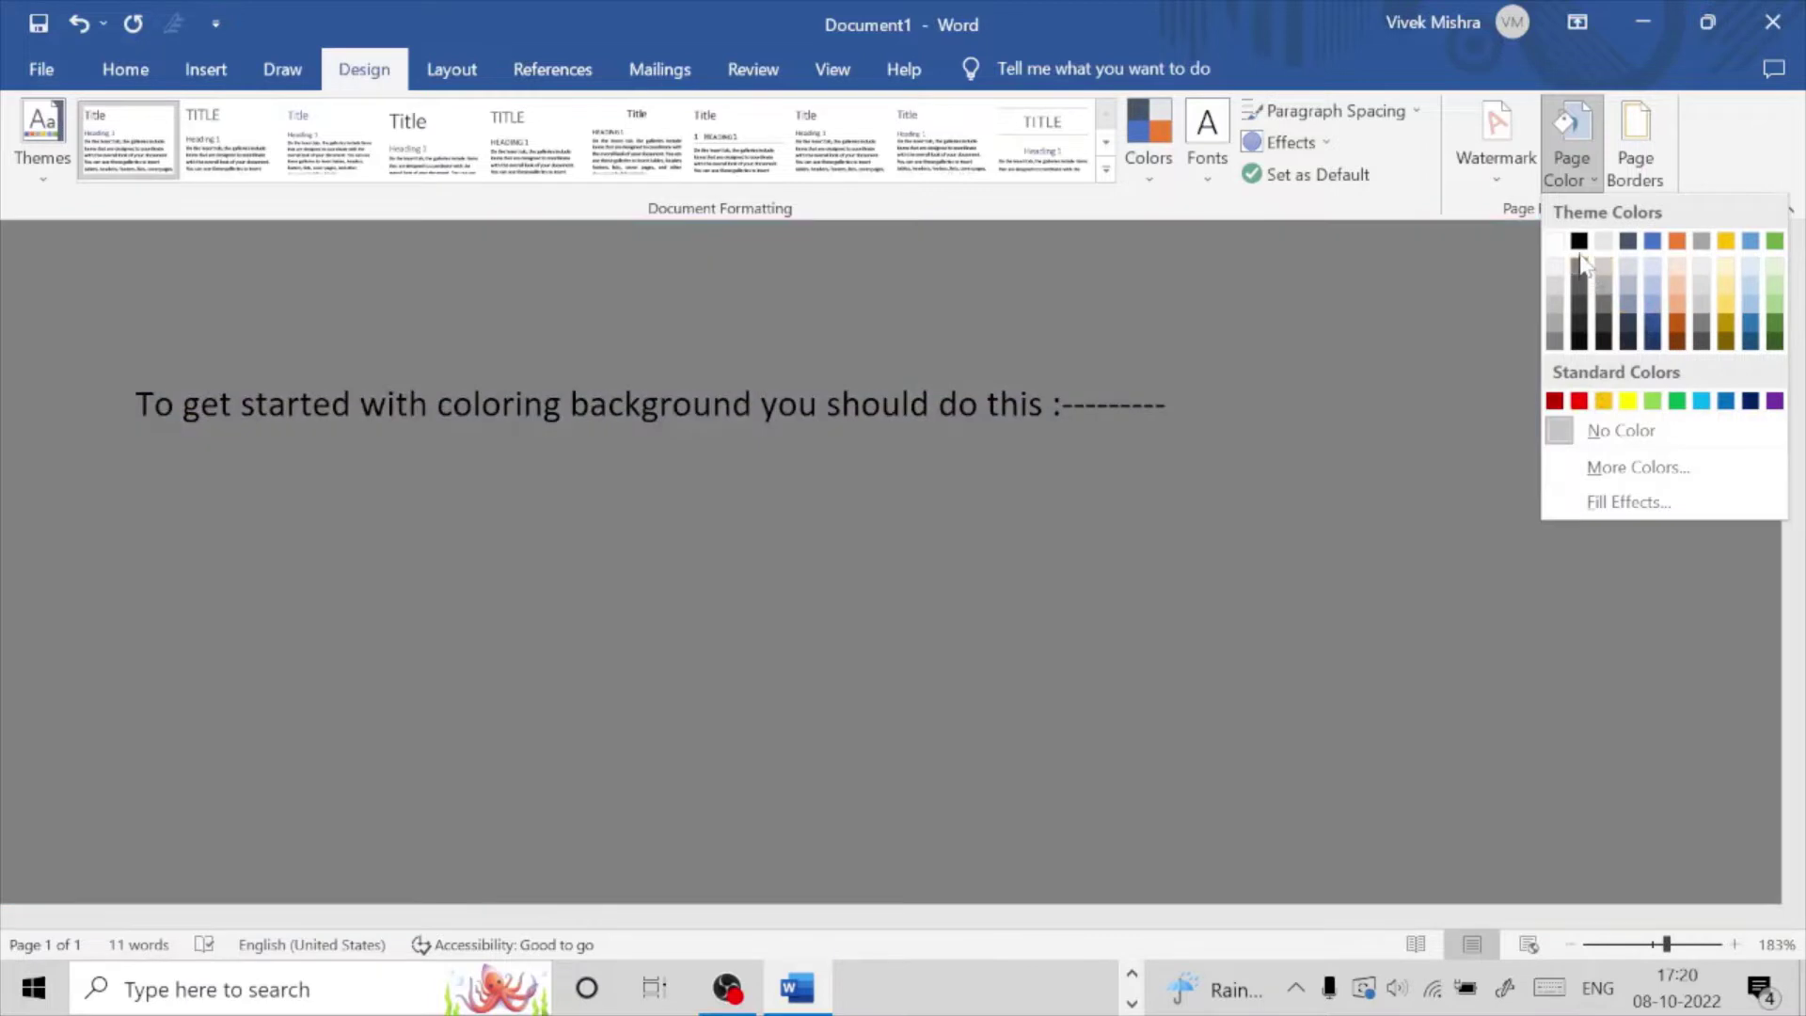
pyautogui.click(1579, 241)
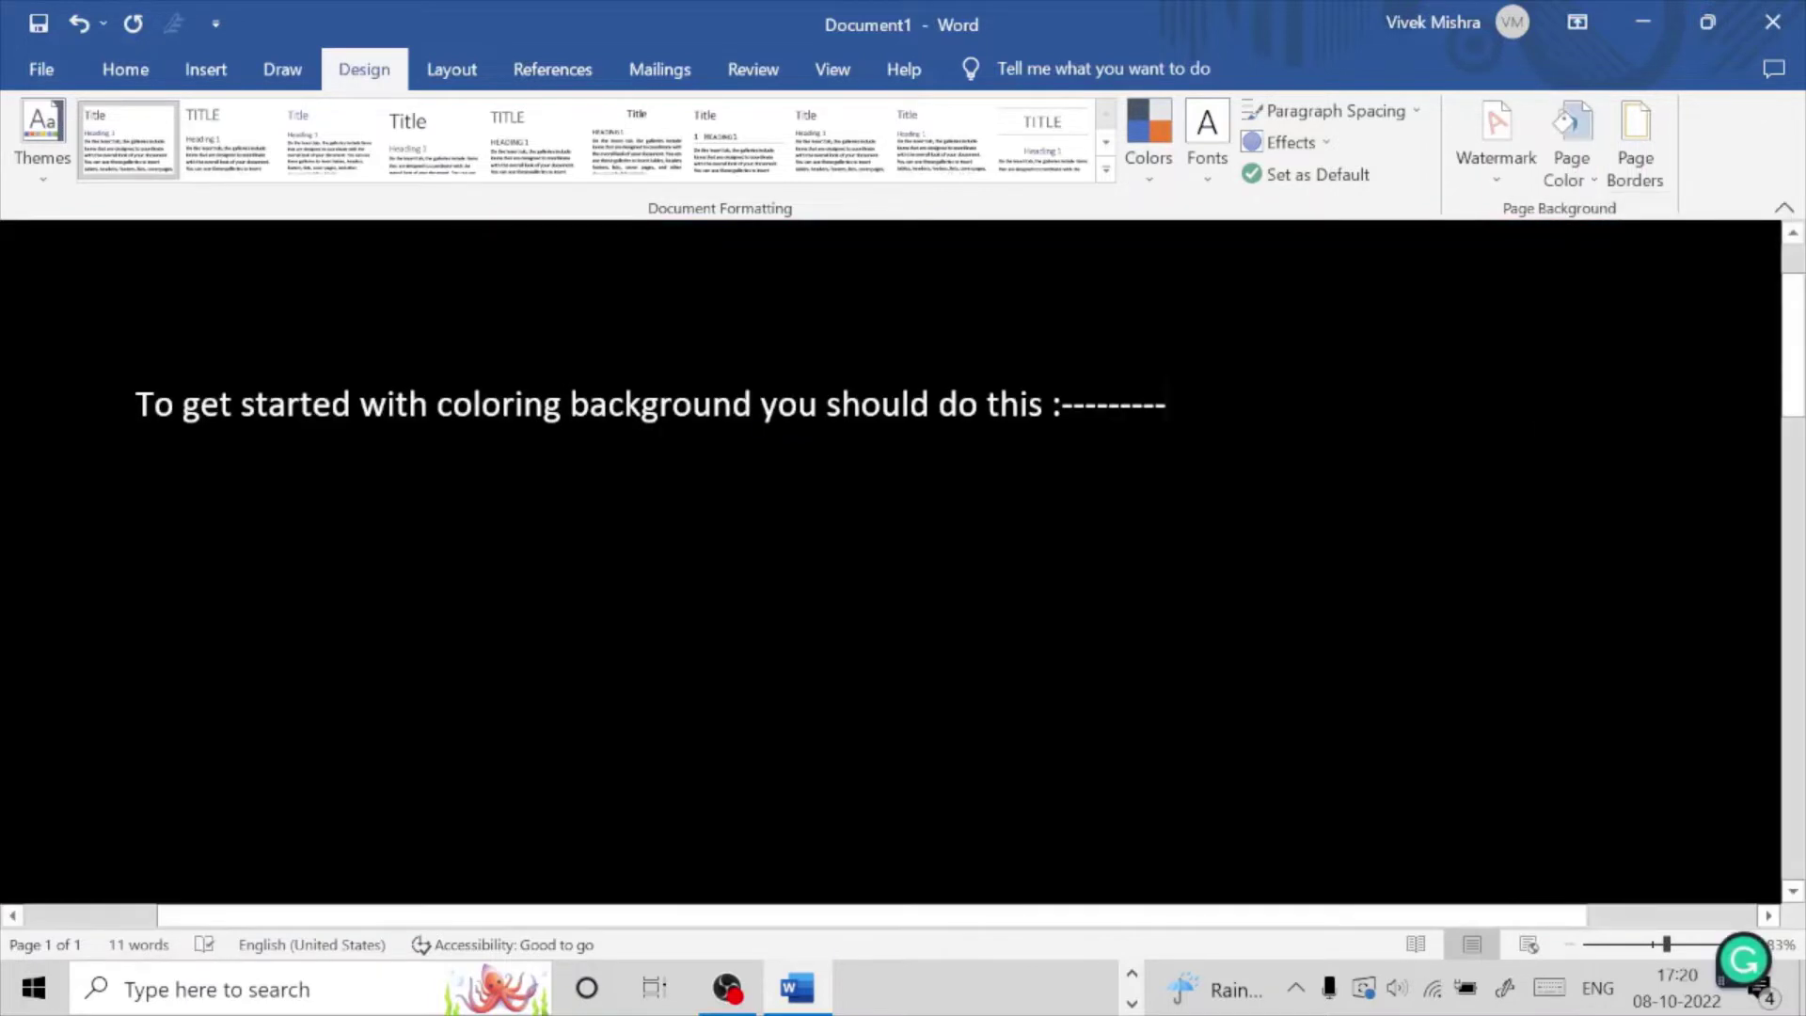
pyautogui.press('Return')
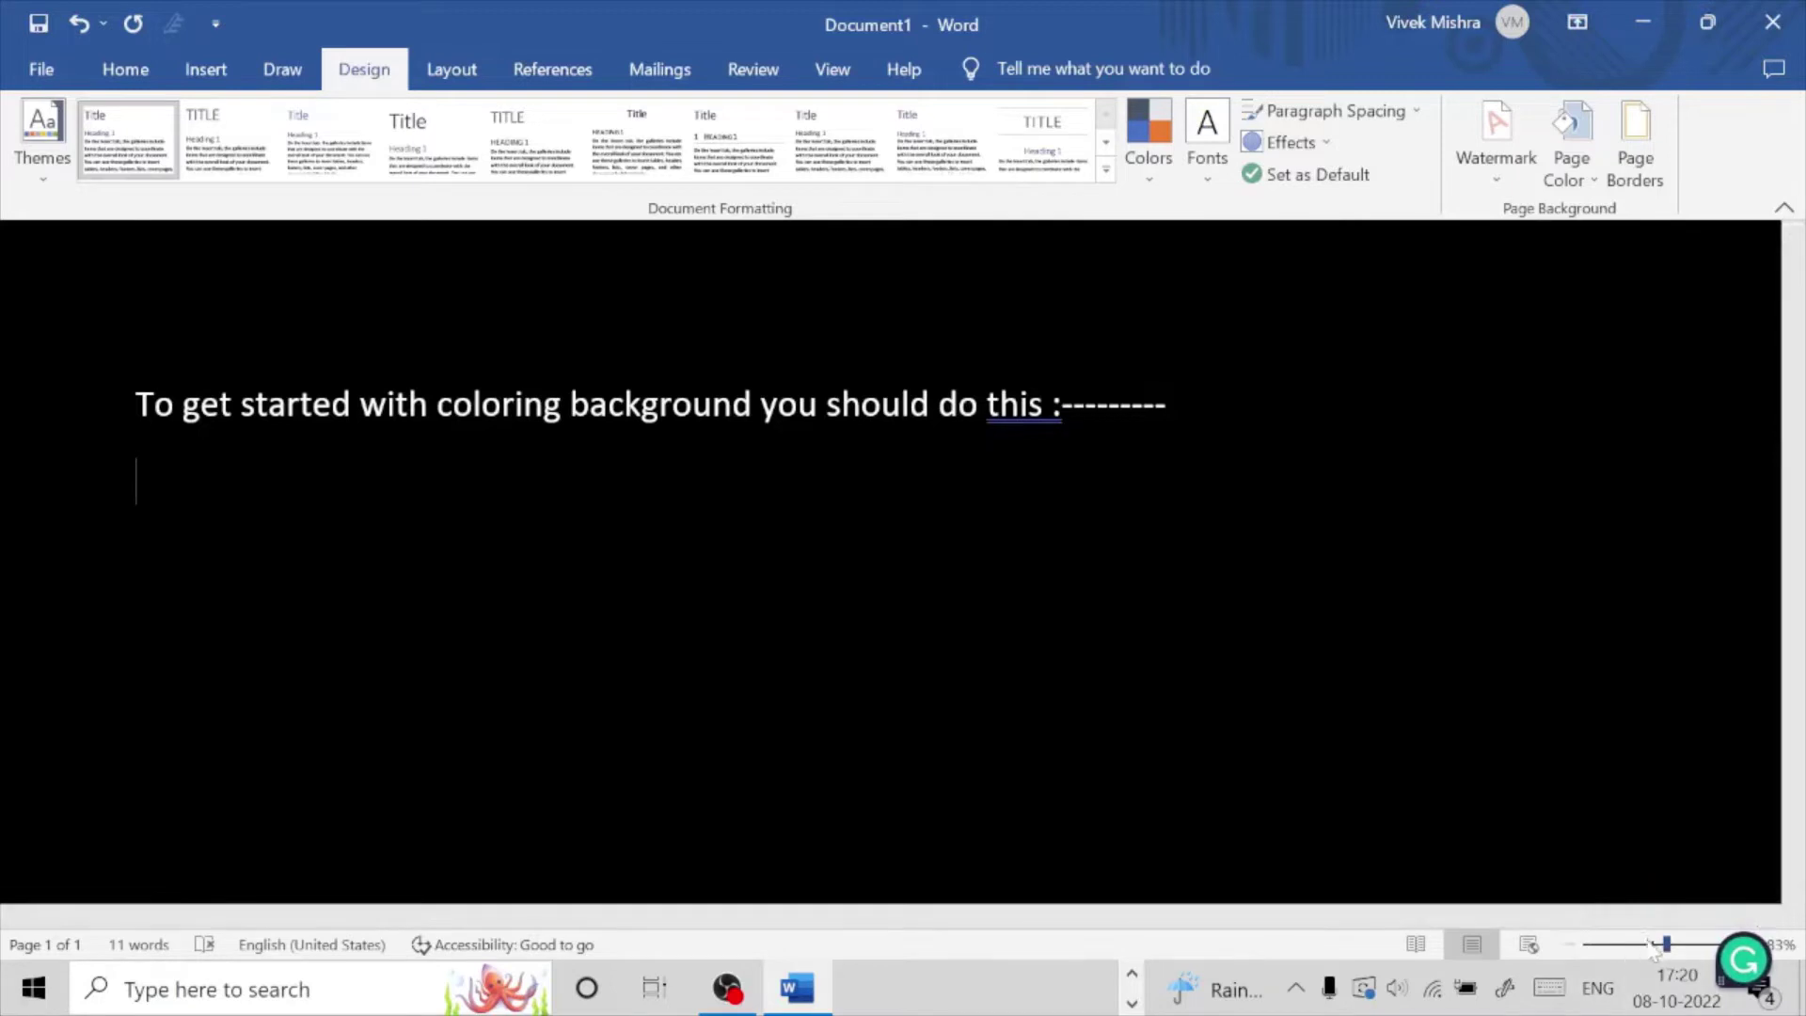
pyautogui.click(1653, 944)
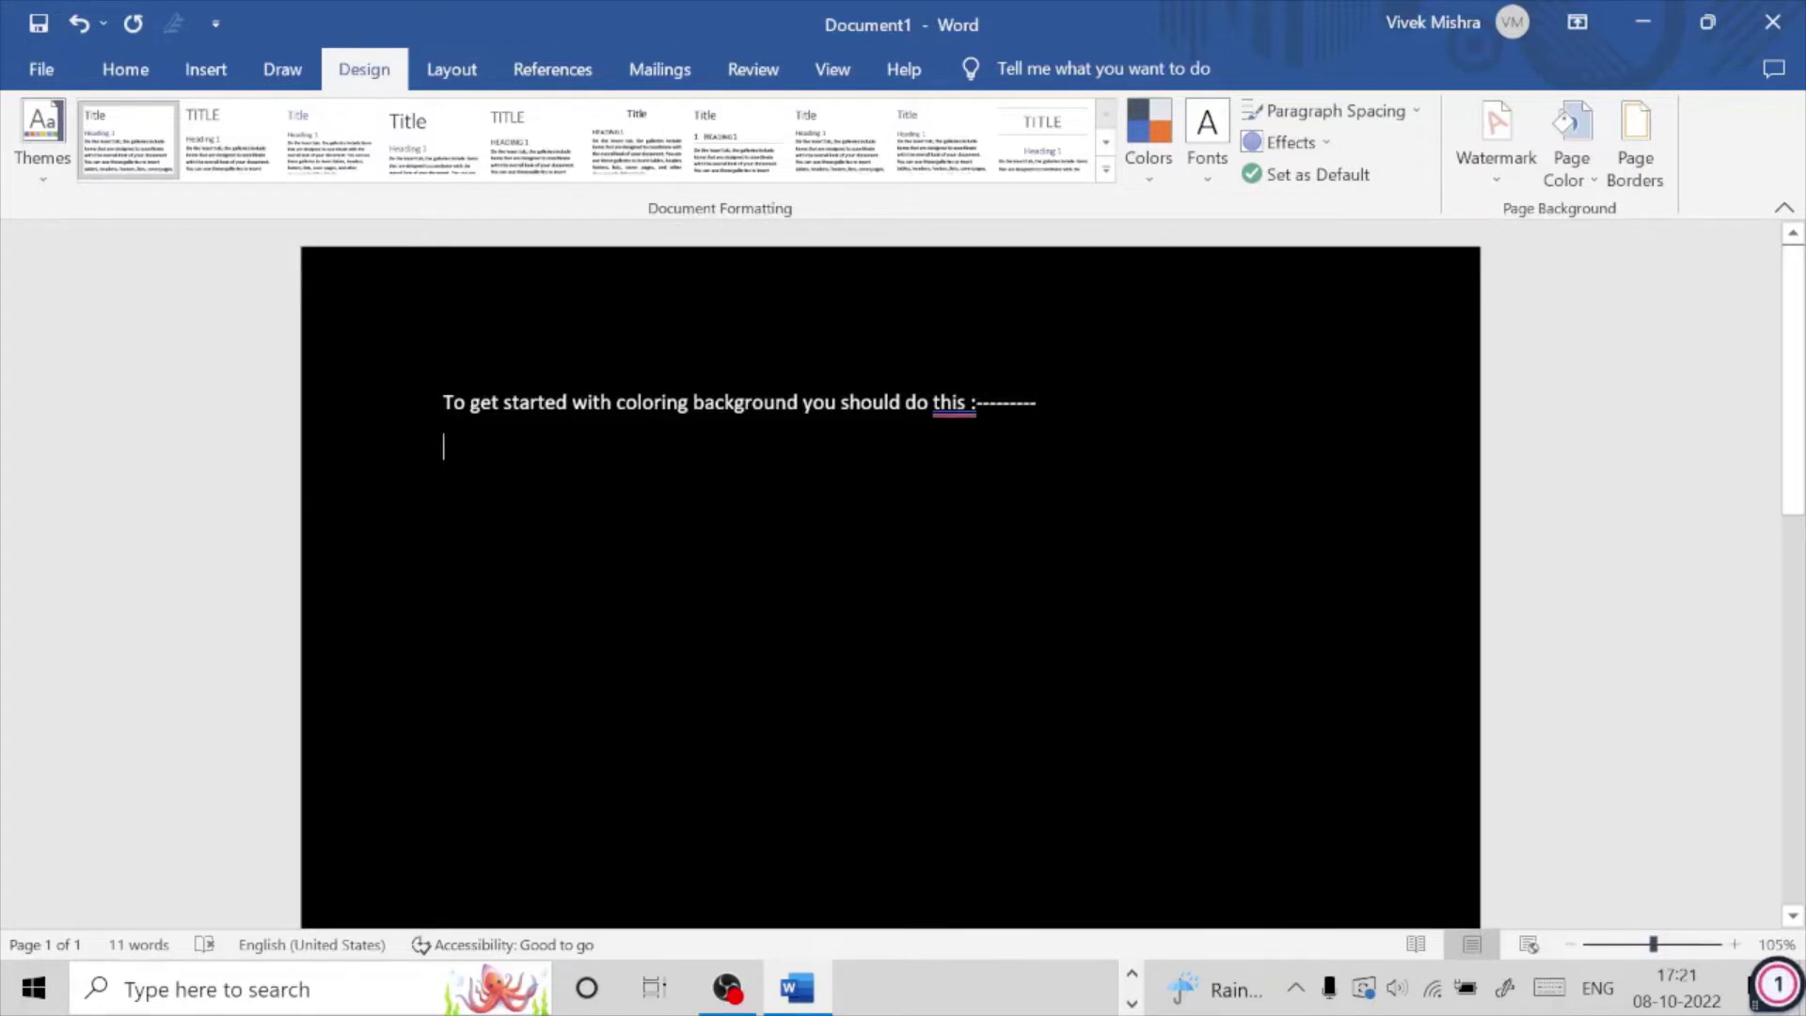
# Step: Type 'To get more colors do like I do :' with a row of dashes joined onto its end
pyautogui.write('To ')
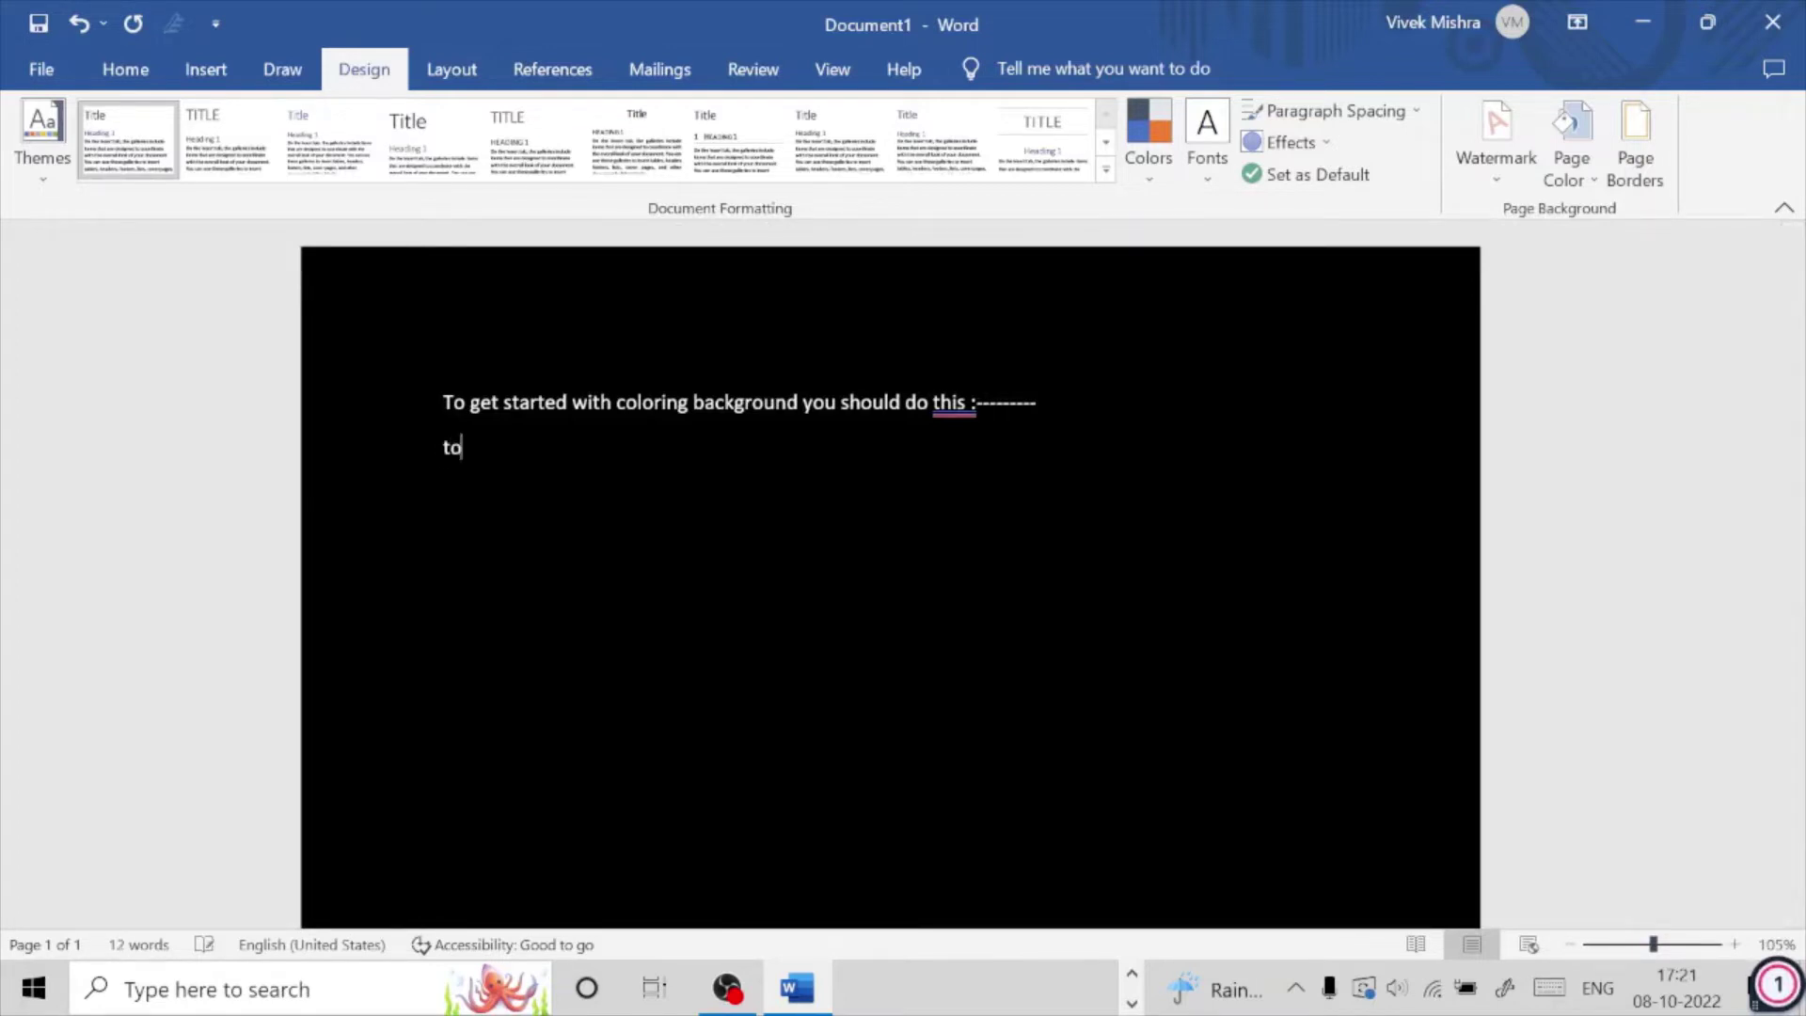
pyautogui.write('ge')
pyautogui.write('t m')
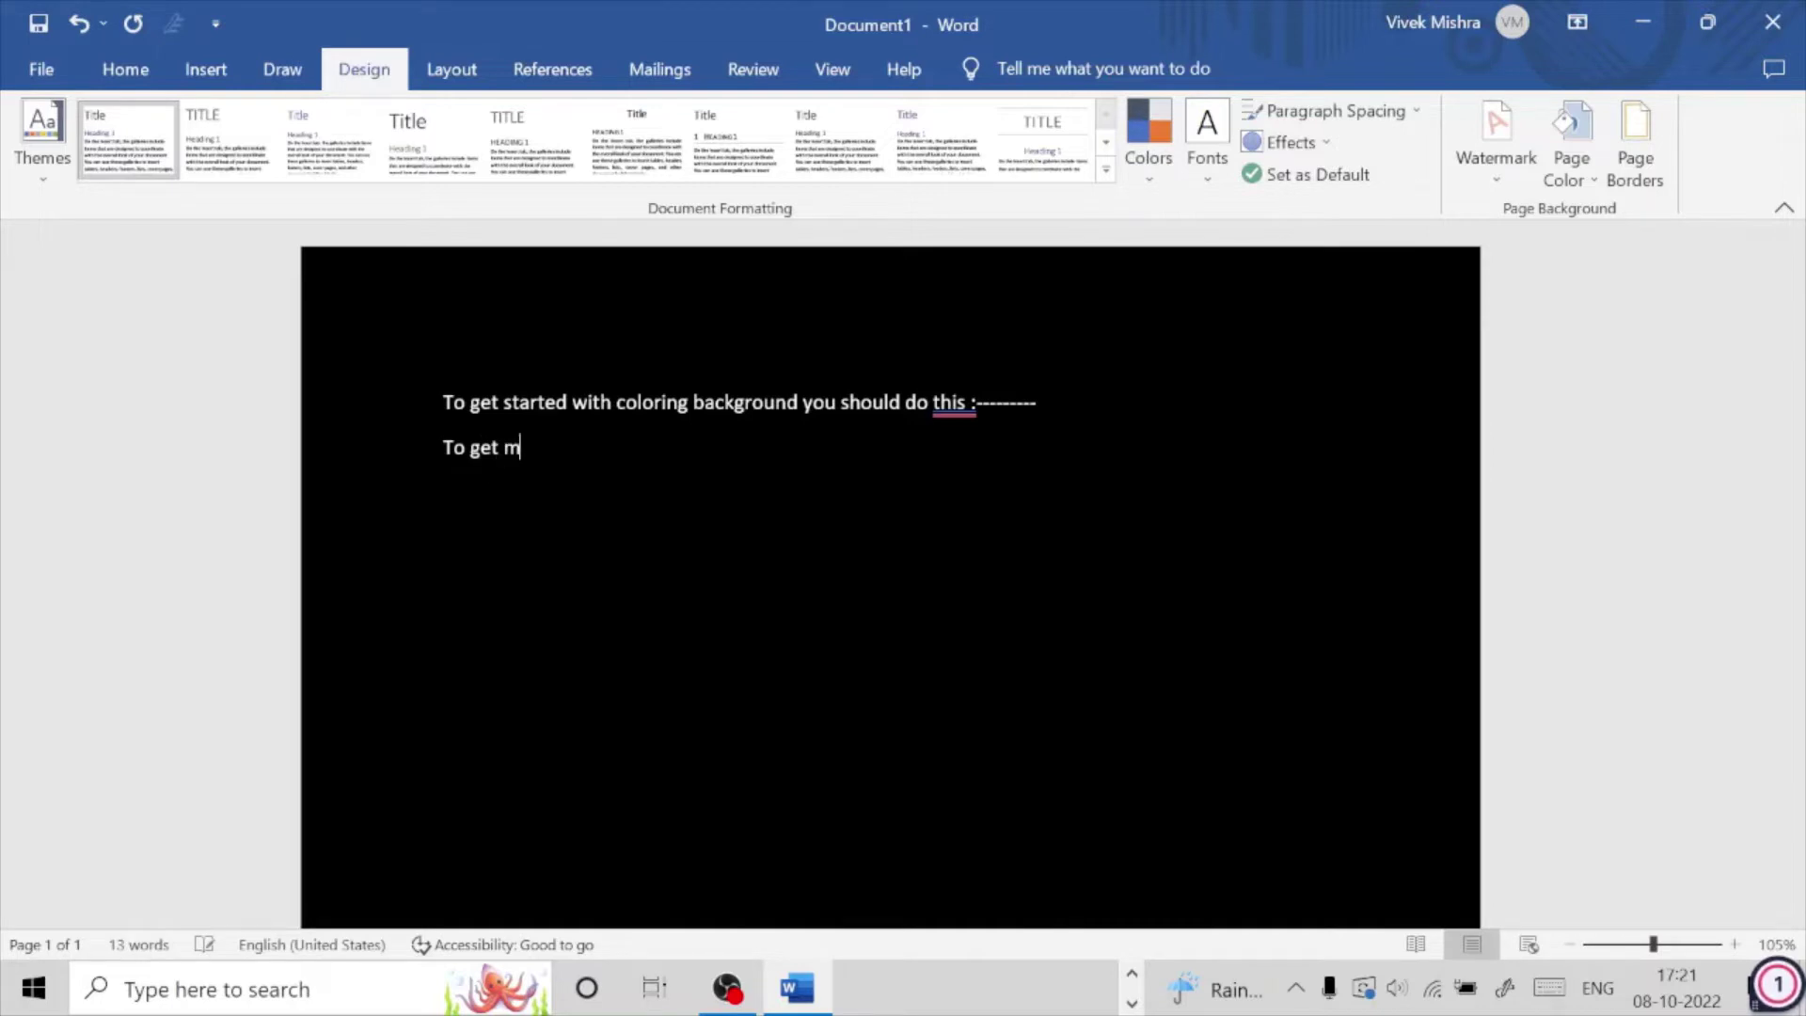
pyautogui.write('ore c')
pyautogui.write('olo')
pyautogui.write('rs ')
pyautogui.write('d')
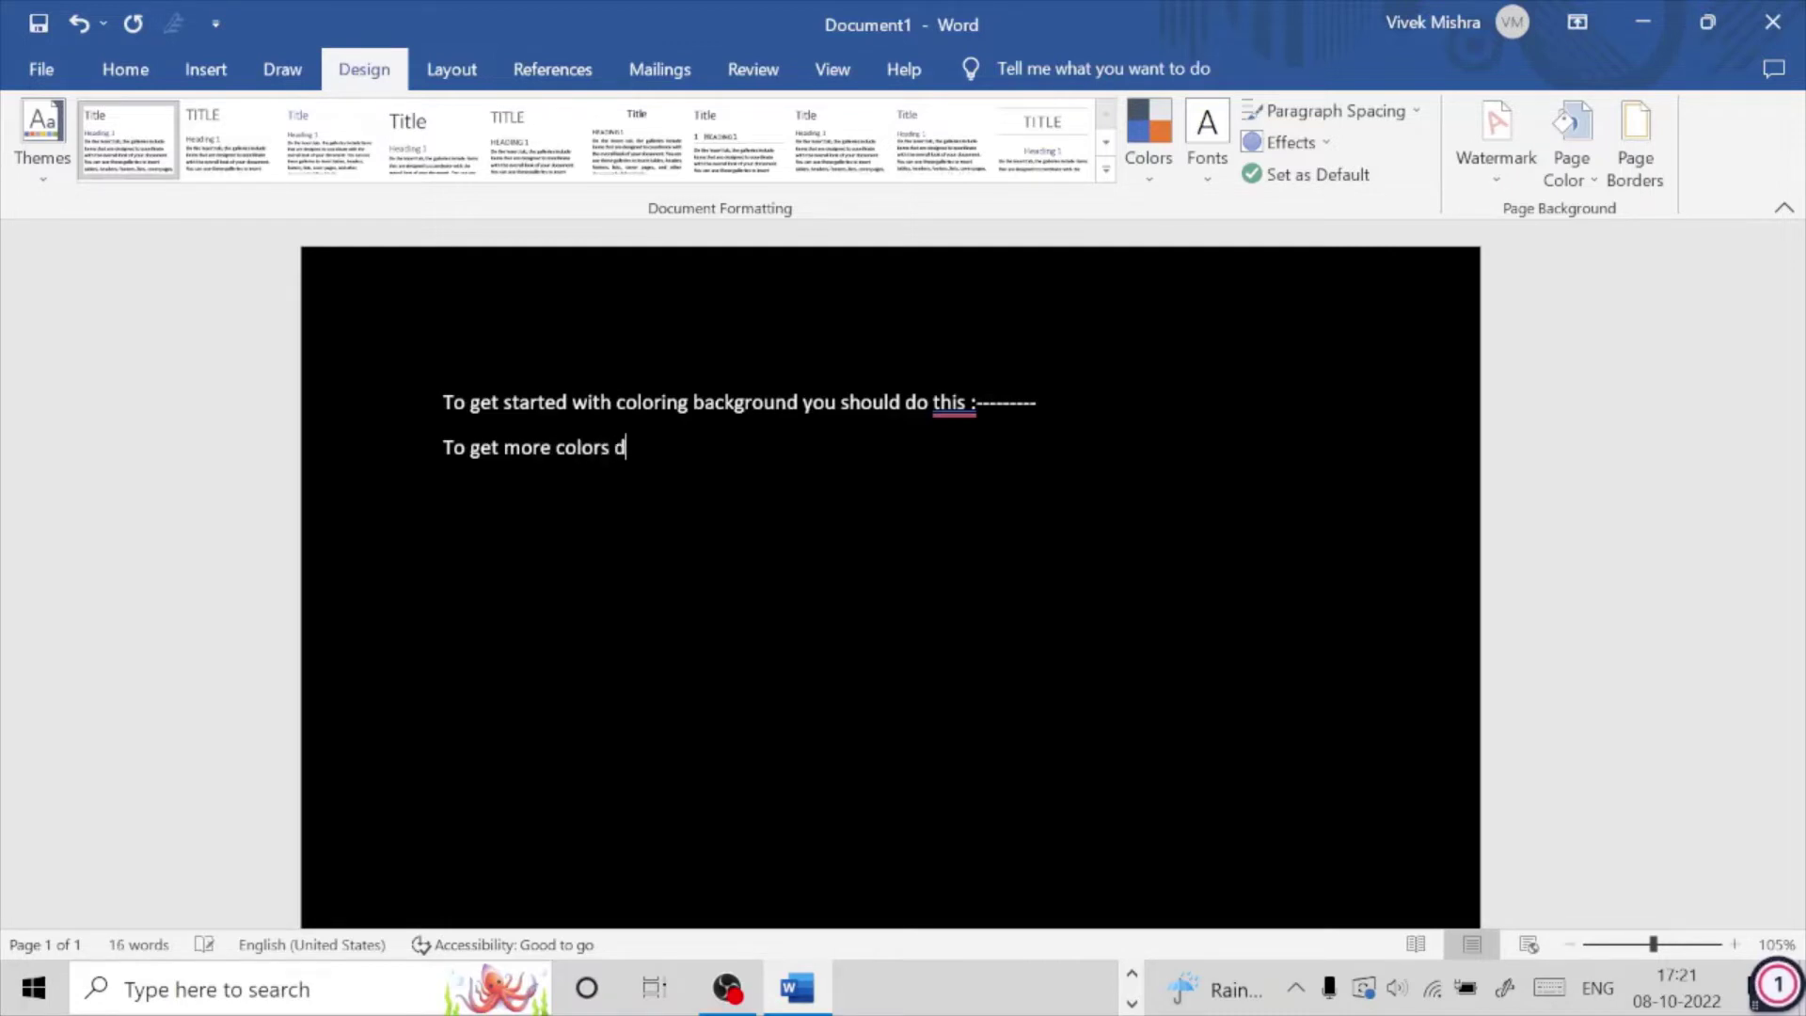
pyautogui.write('o lik')
pyautogui.write('e I d')
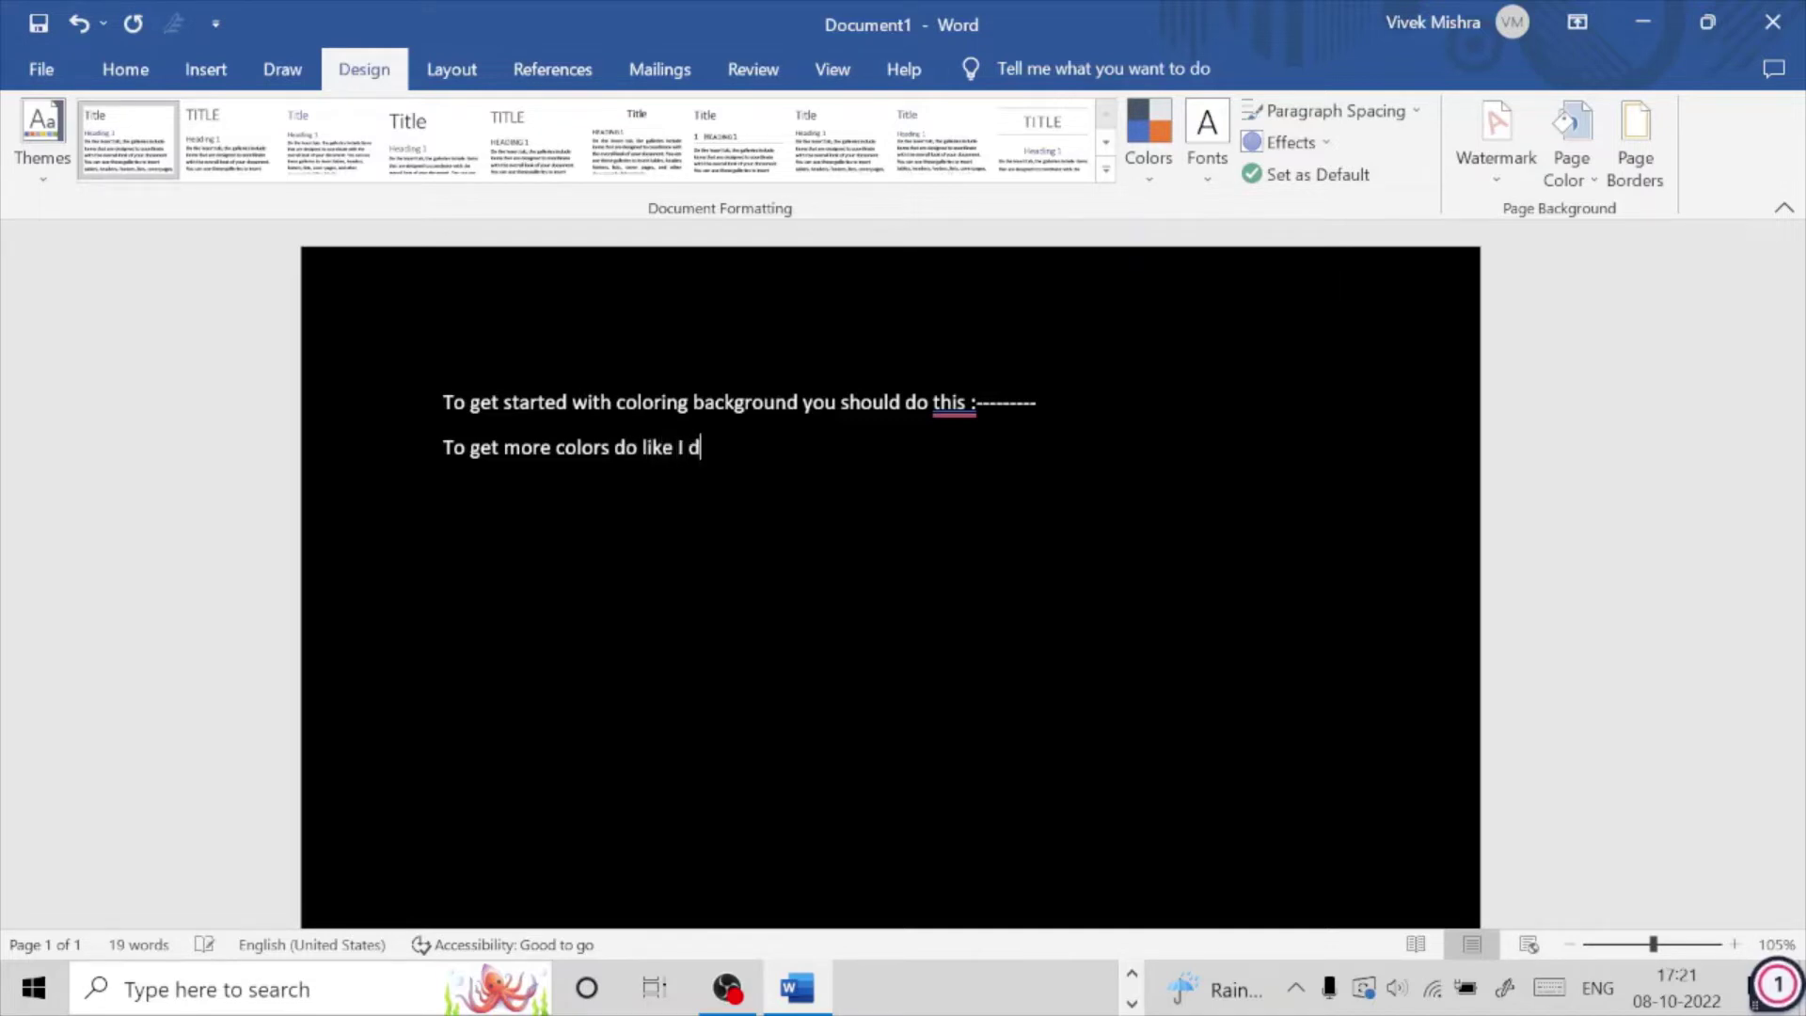
pyautogui.write('o')
pyautogui.press('BackSpace')
pyautogui.write('o')
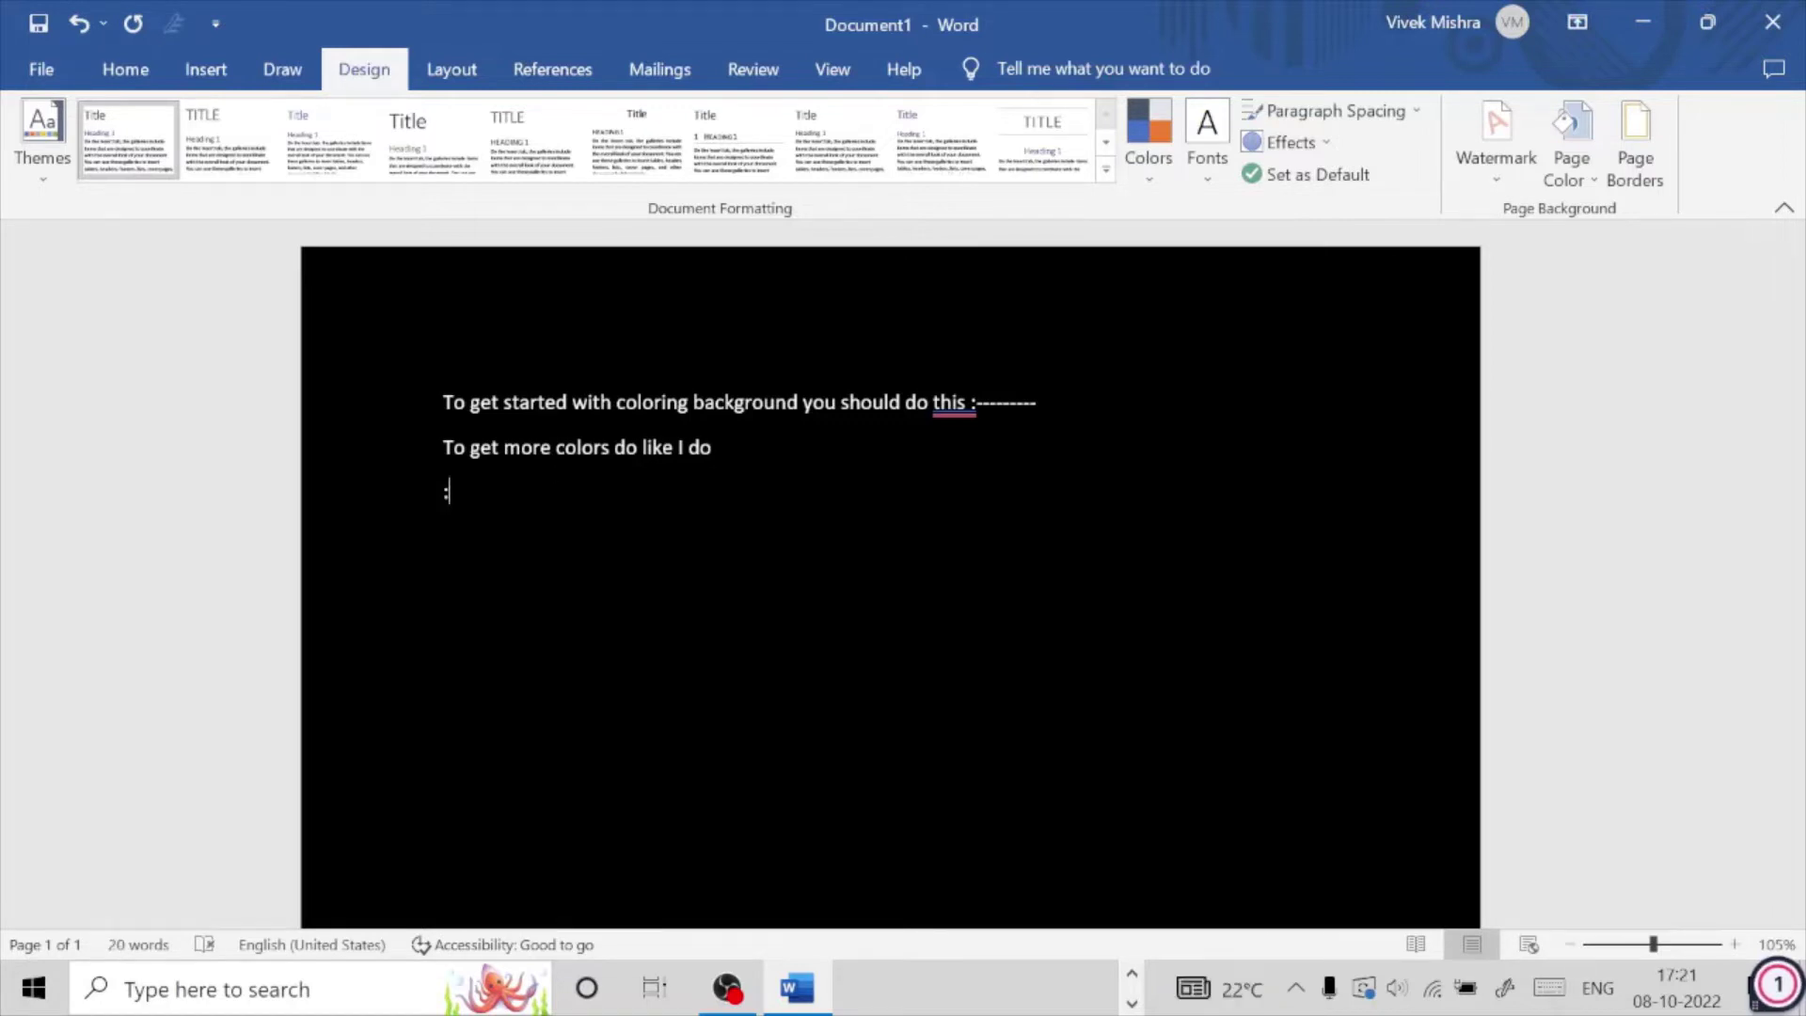
pyautogui.write('---------------------')
pyautogui.click(443, 491)
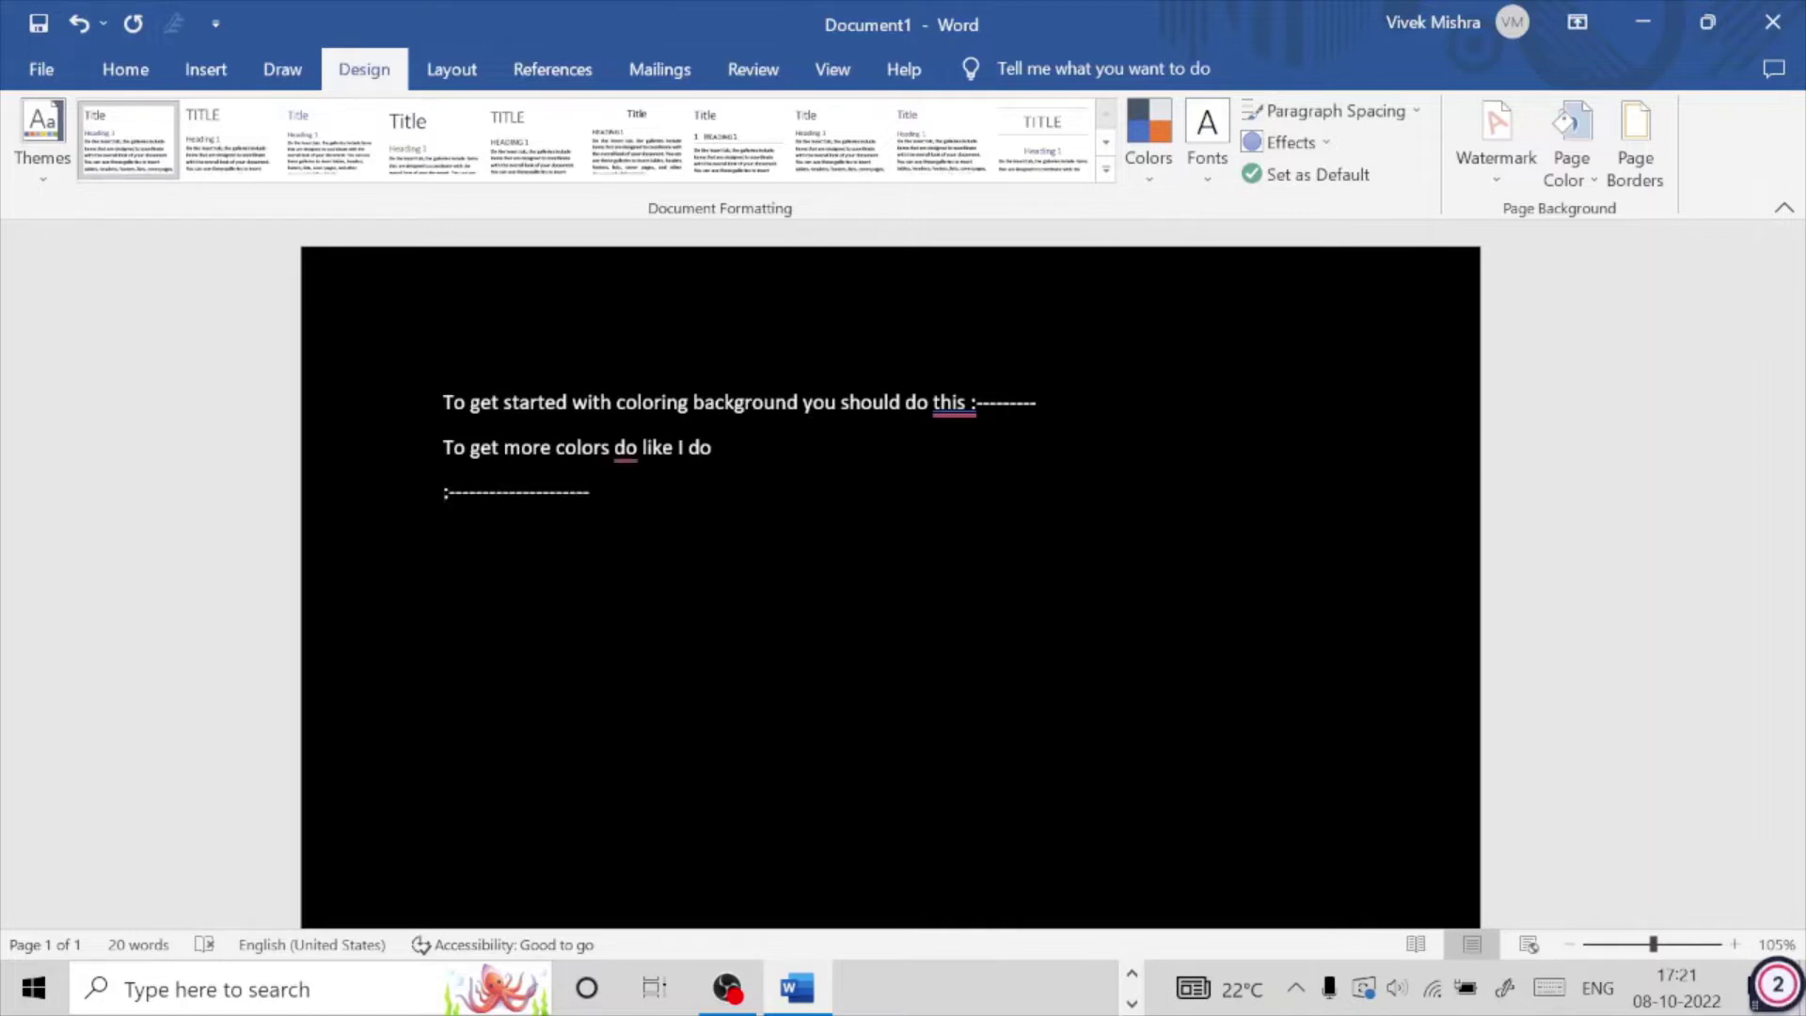
pyautogui.press('Delete')
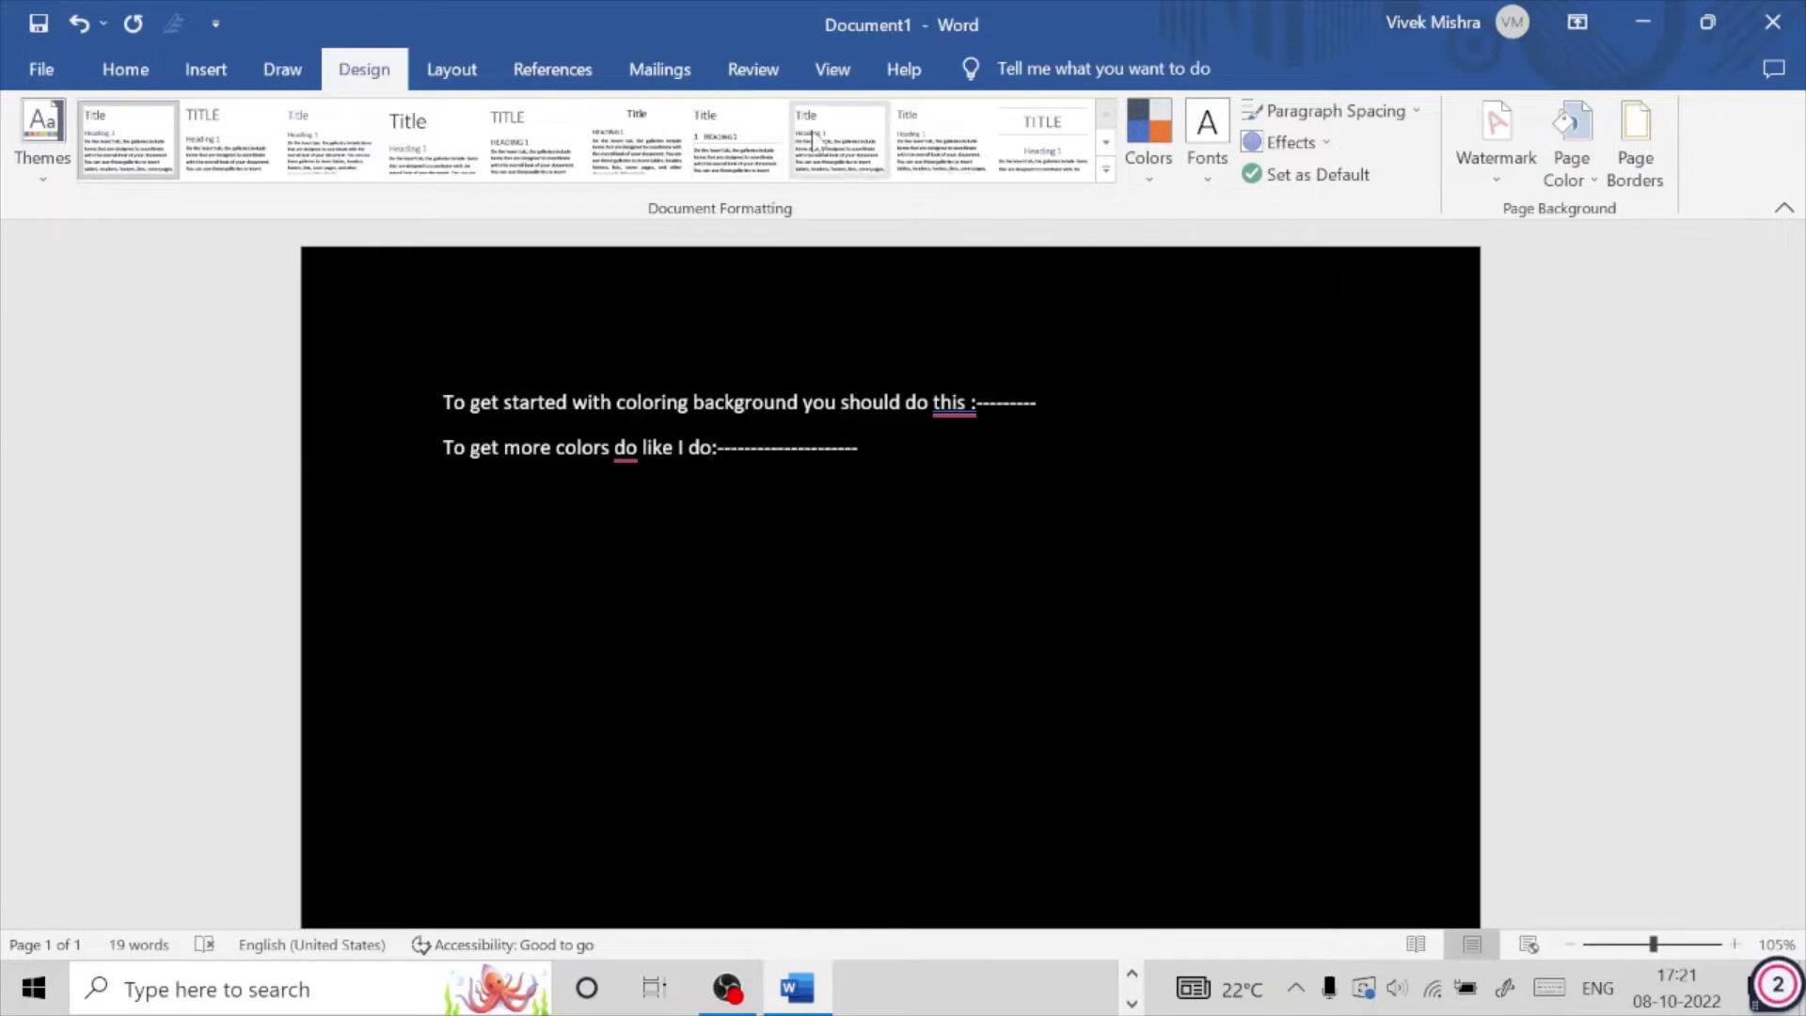
# Step: Remove the black page colour and apply a custom purple from More Colors
pyautogui.click(1596, 179)
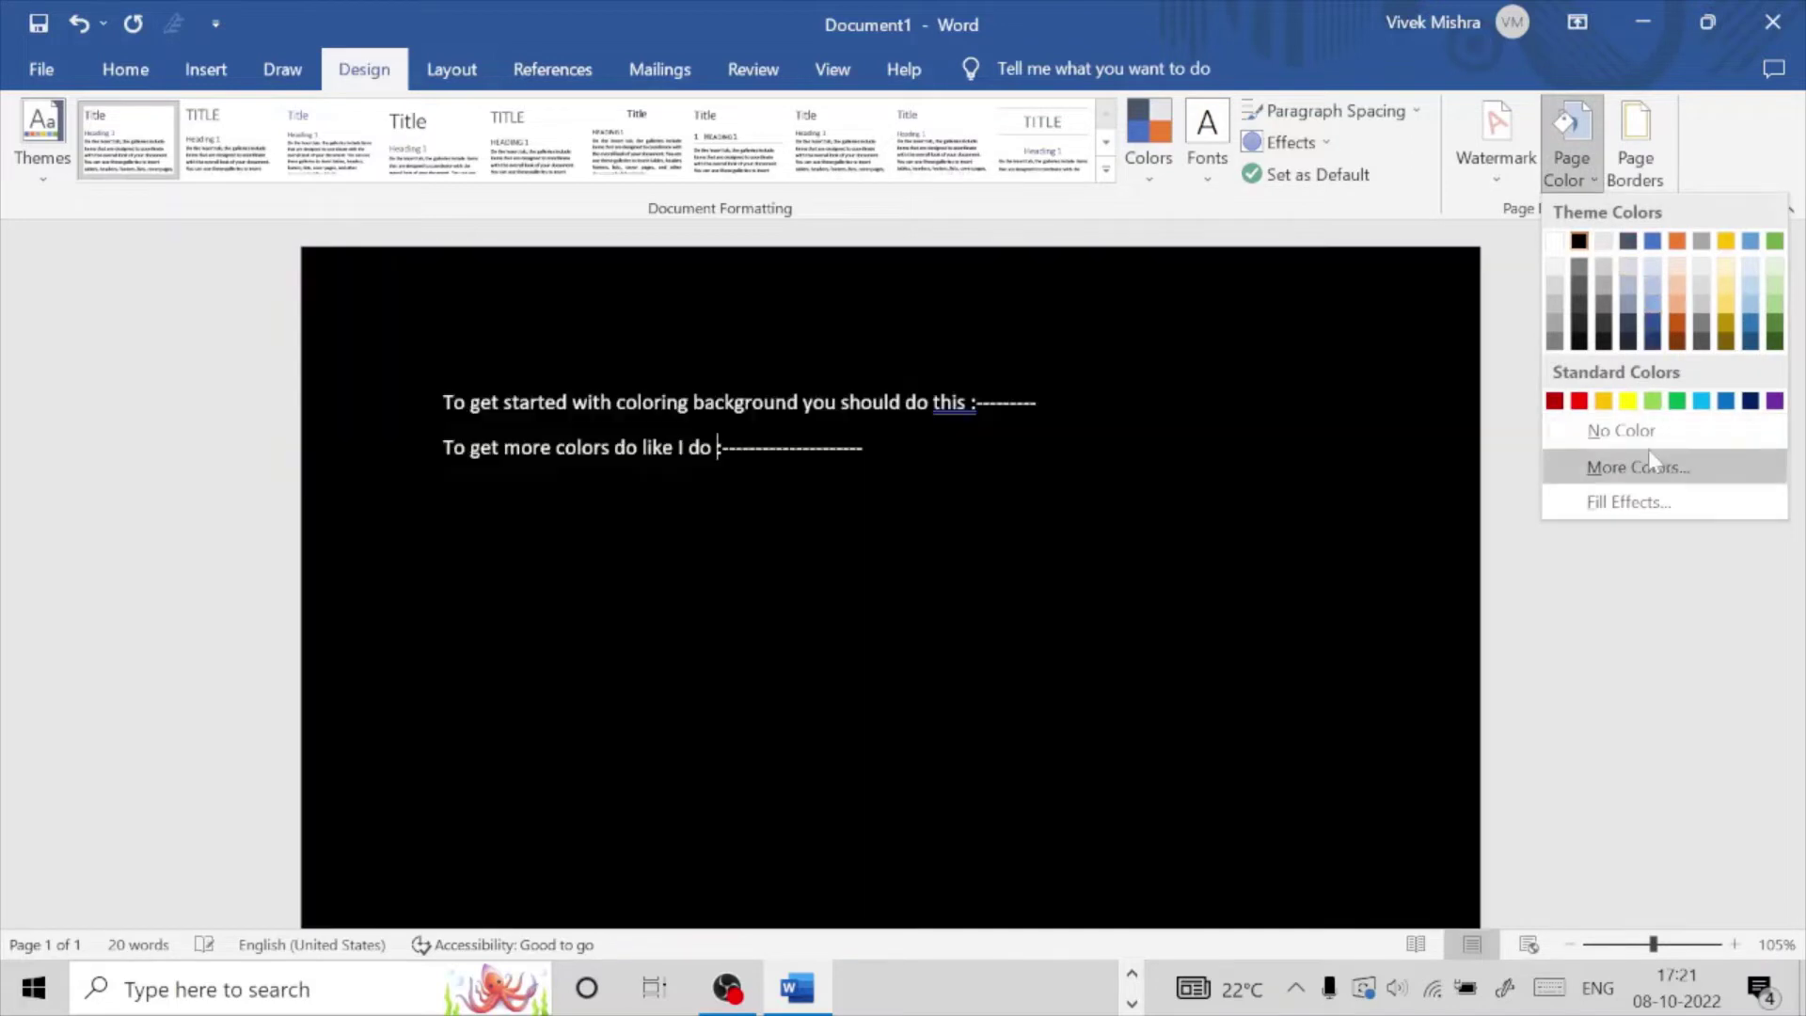
pyautogui.click(1615, 435)
pyautogui.click(1596, 178)
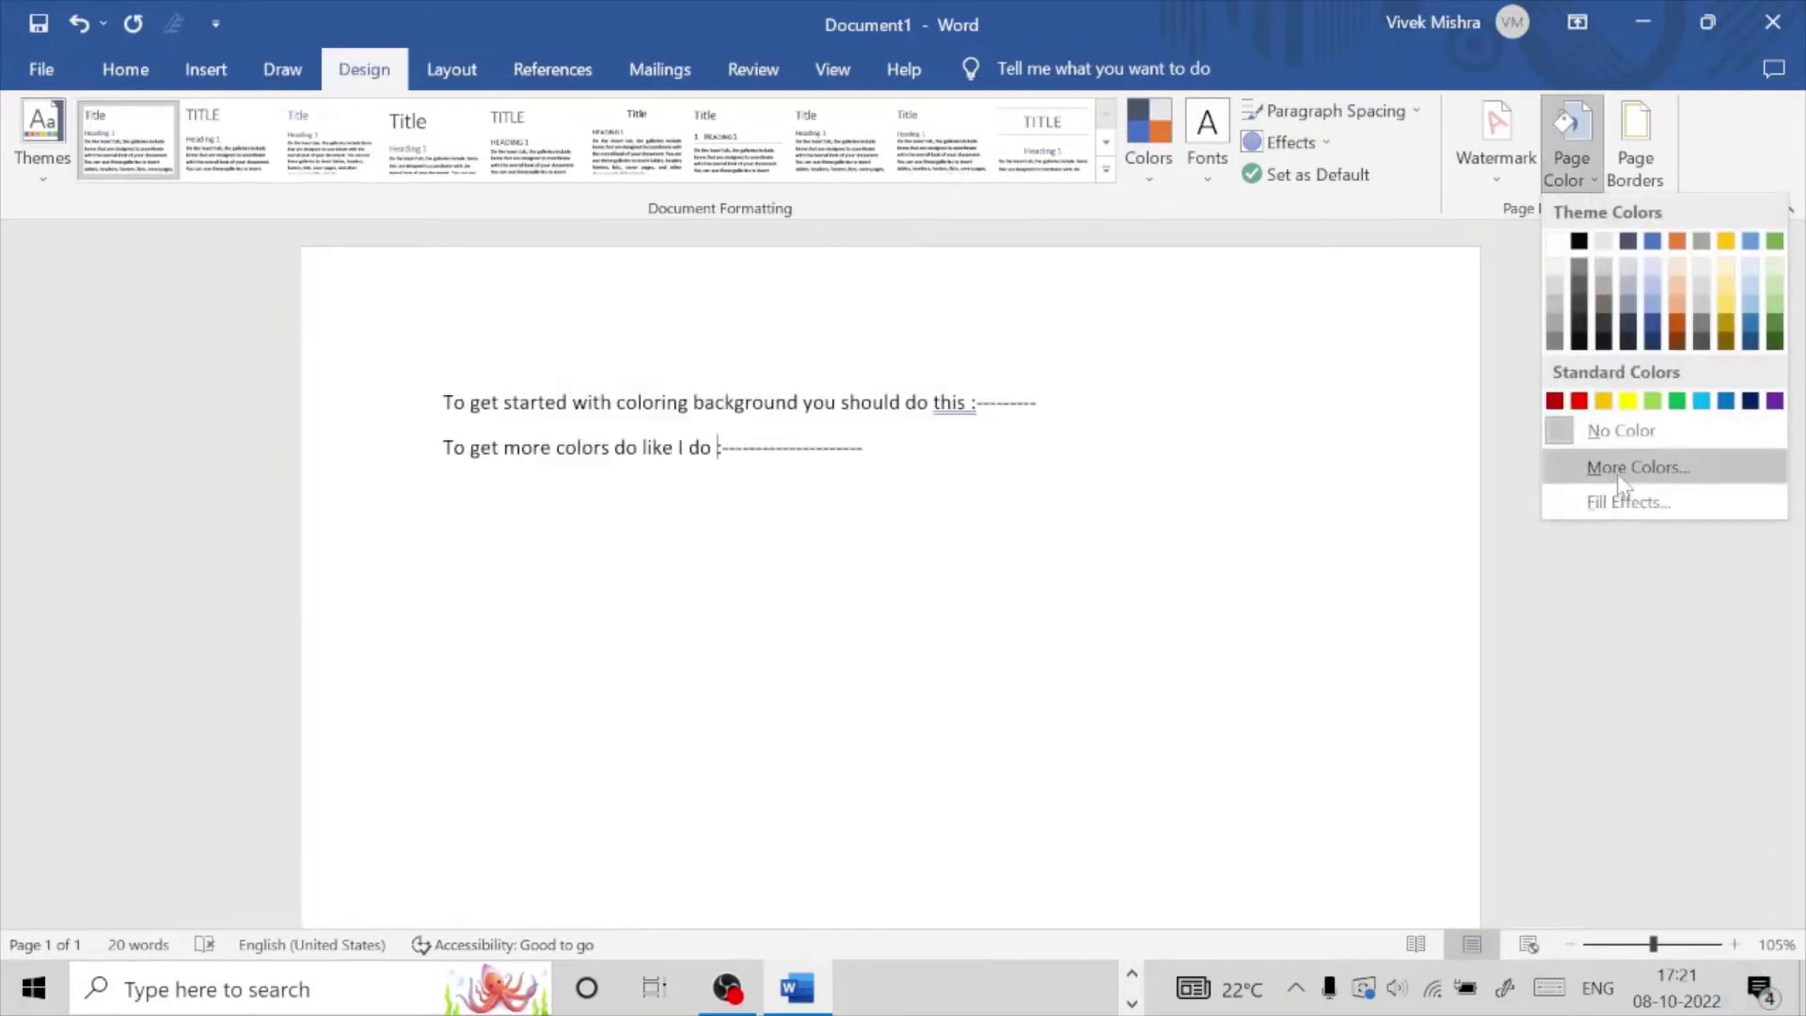
pyautogui.click(1619, 478)
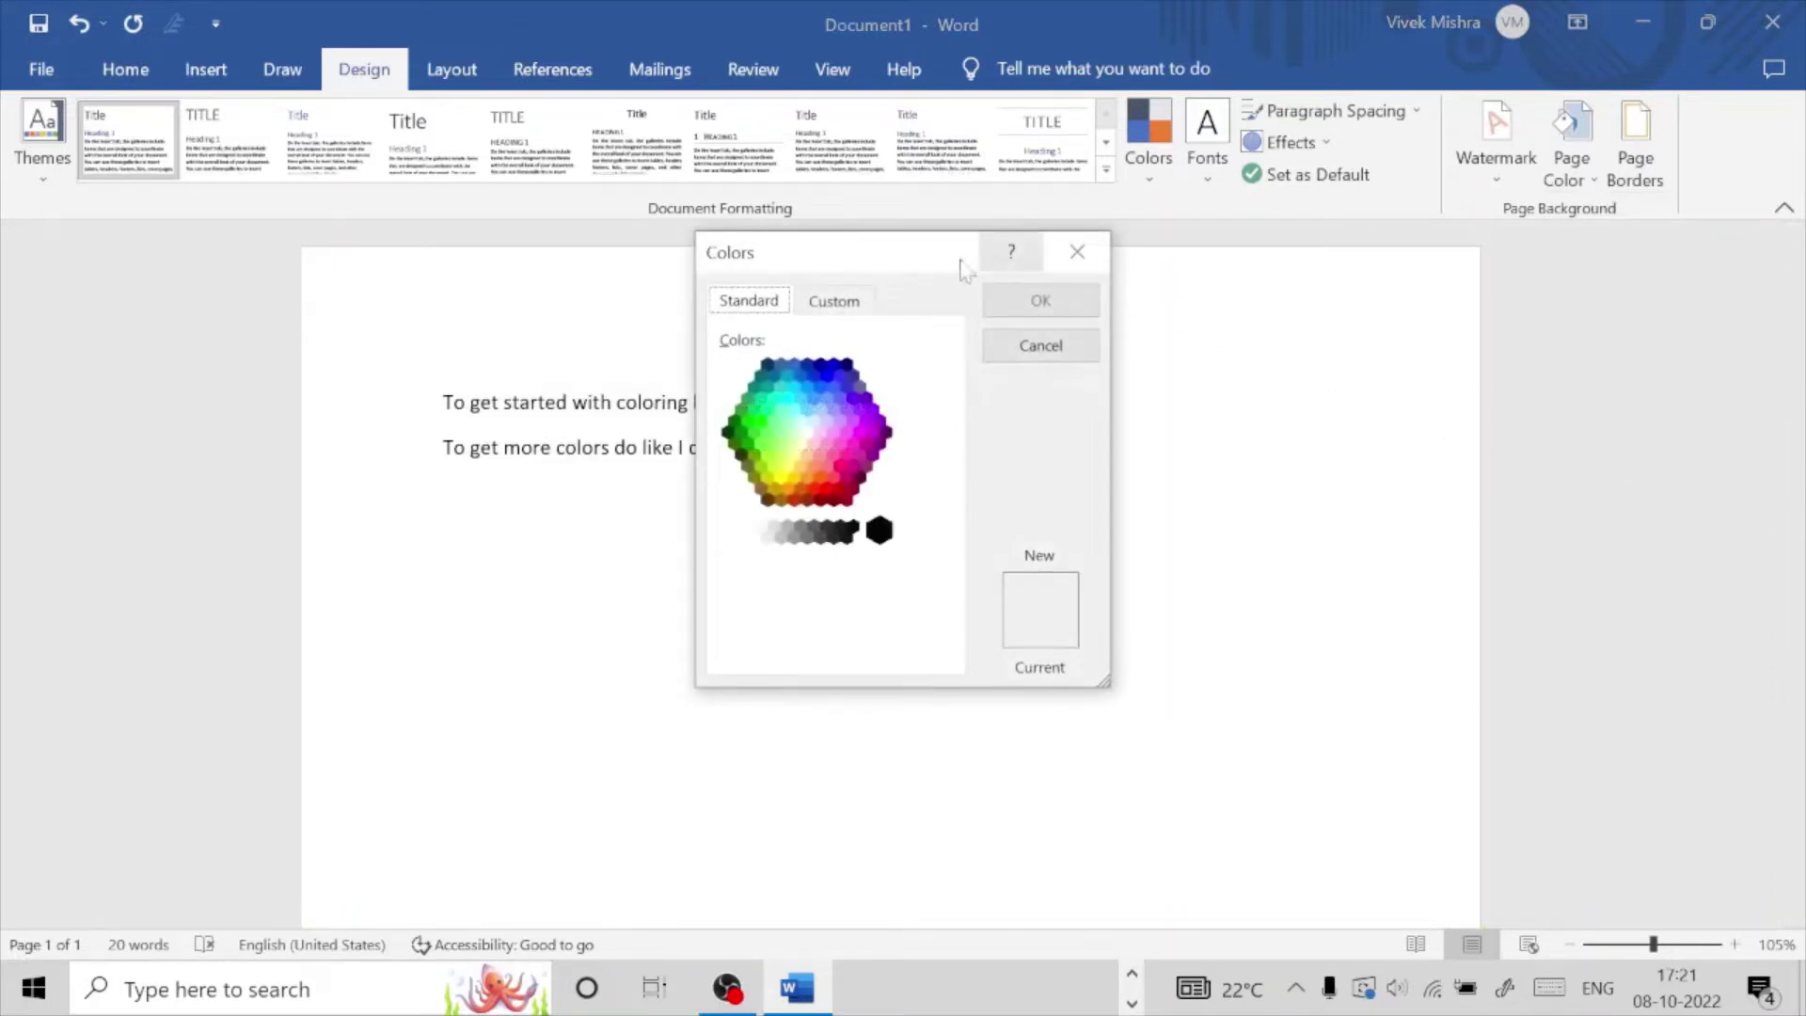
pyautogui.click(838, 428)
pyautogui.click(1040, 300)
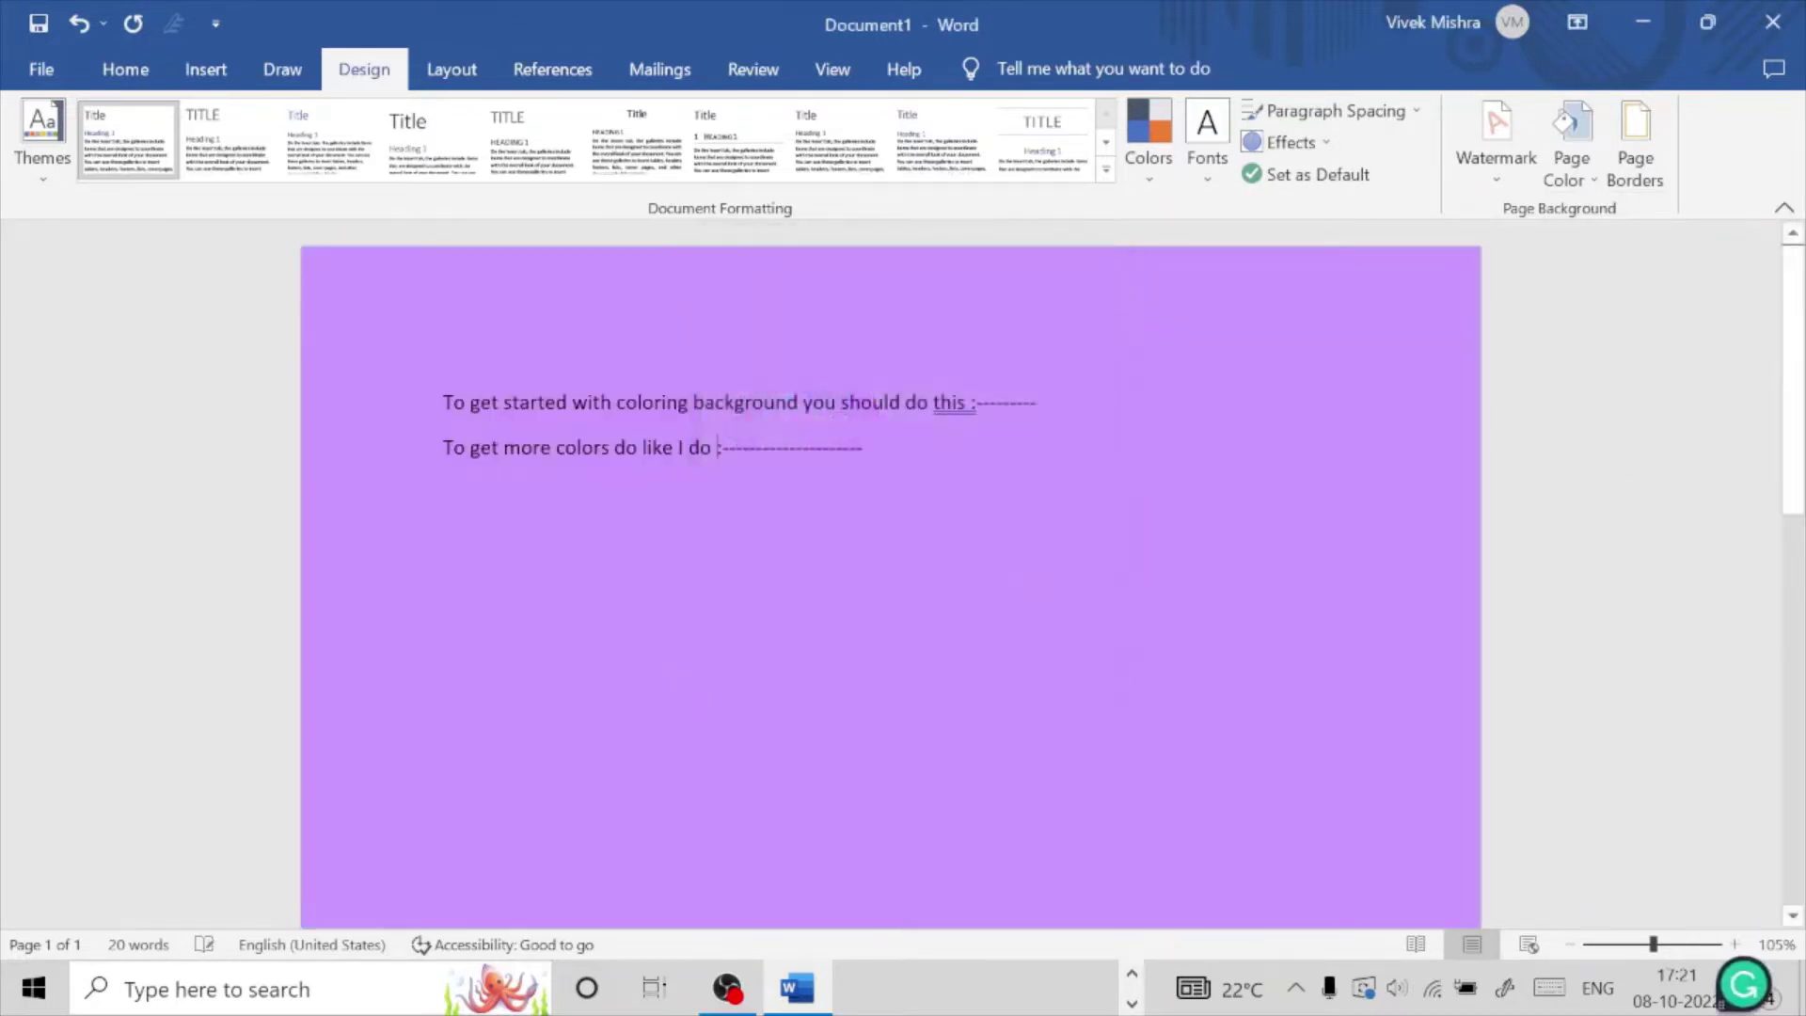
# Step: Look at the page Fill Effects options and close them without changes
pyautogui.click(1586, 193)
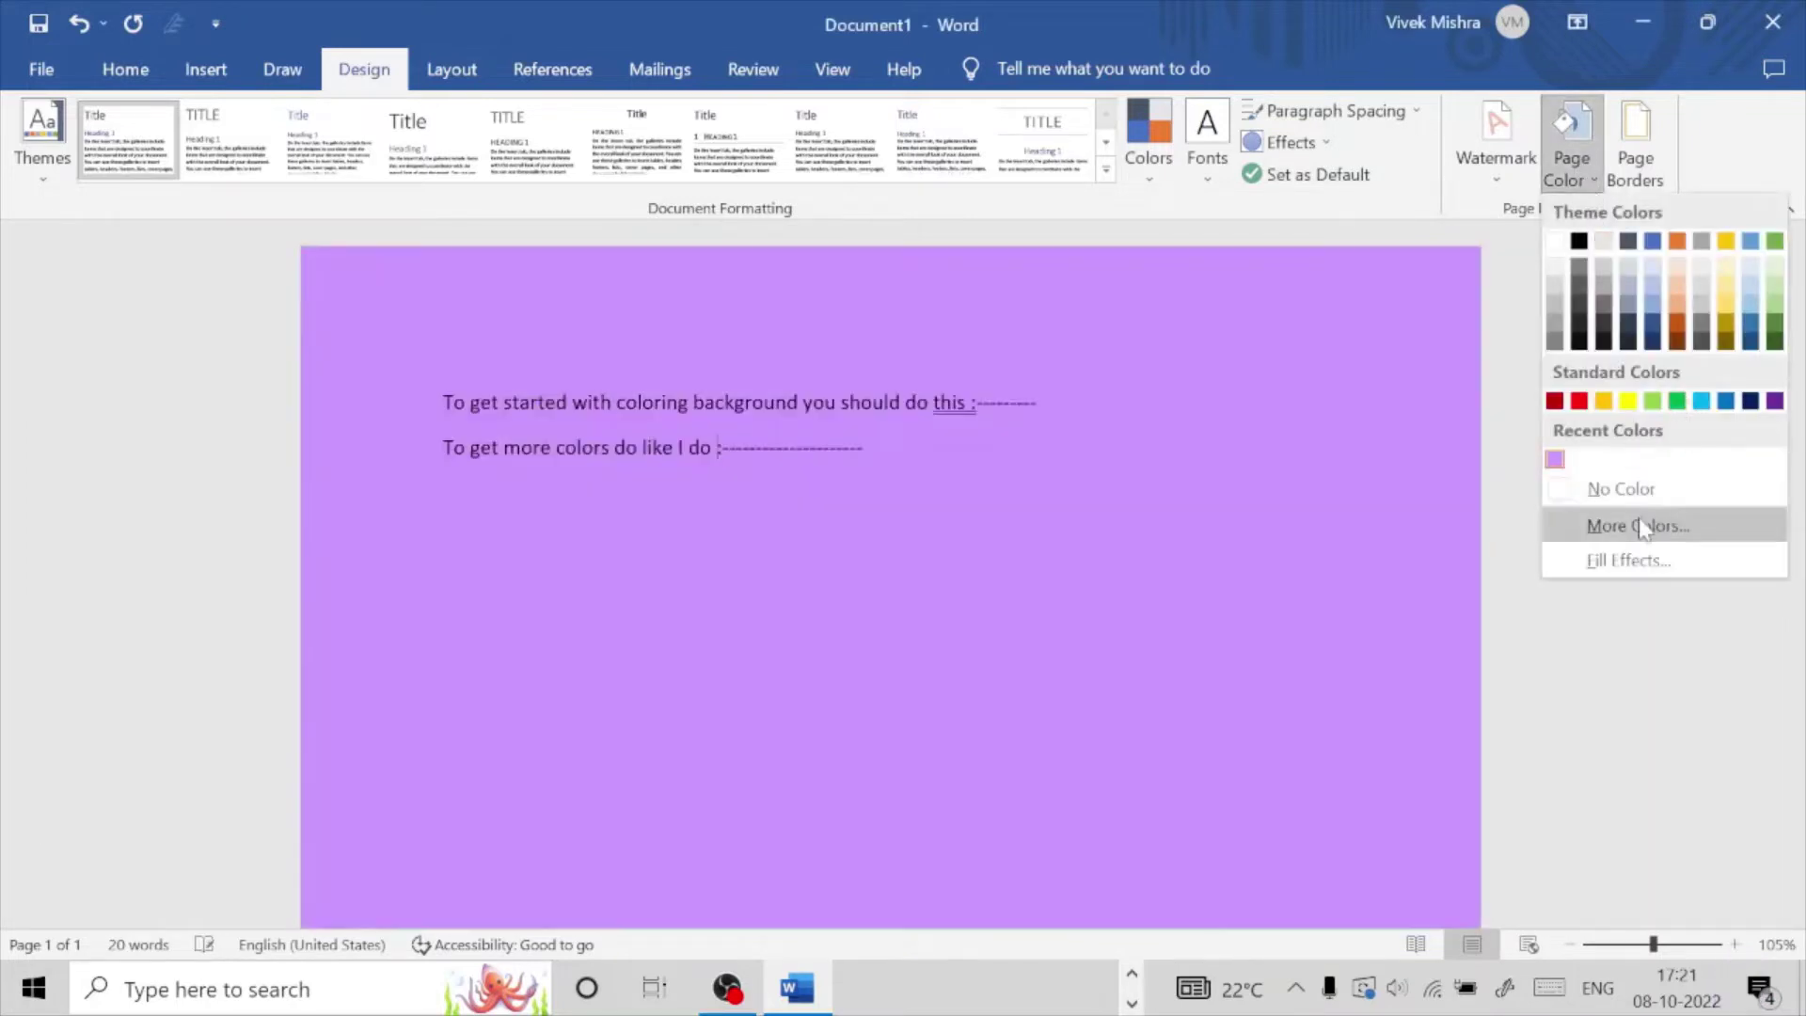
pyautogui.click(1652, 562)
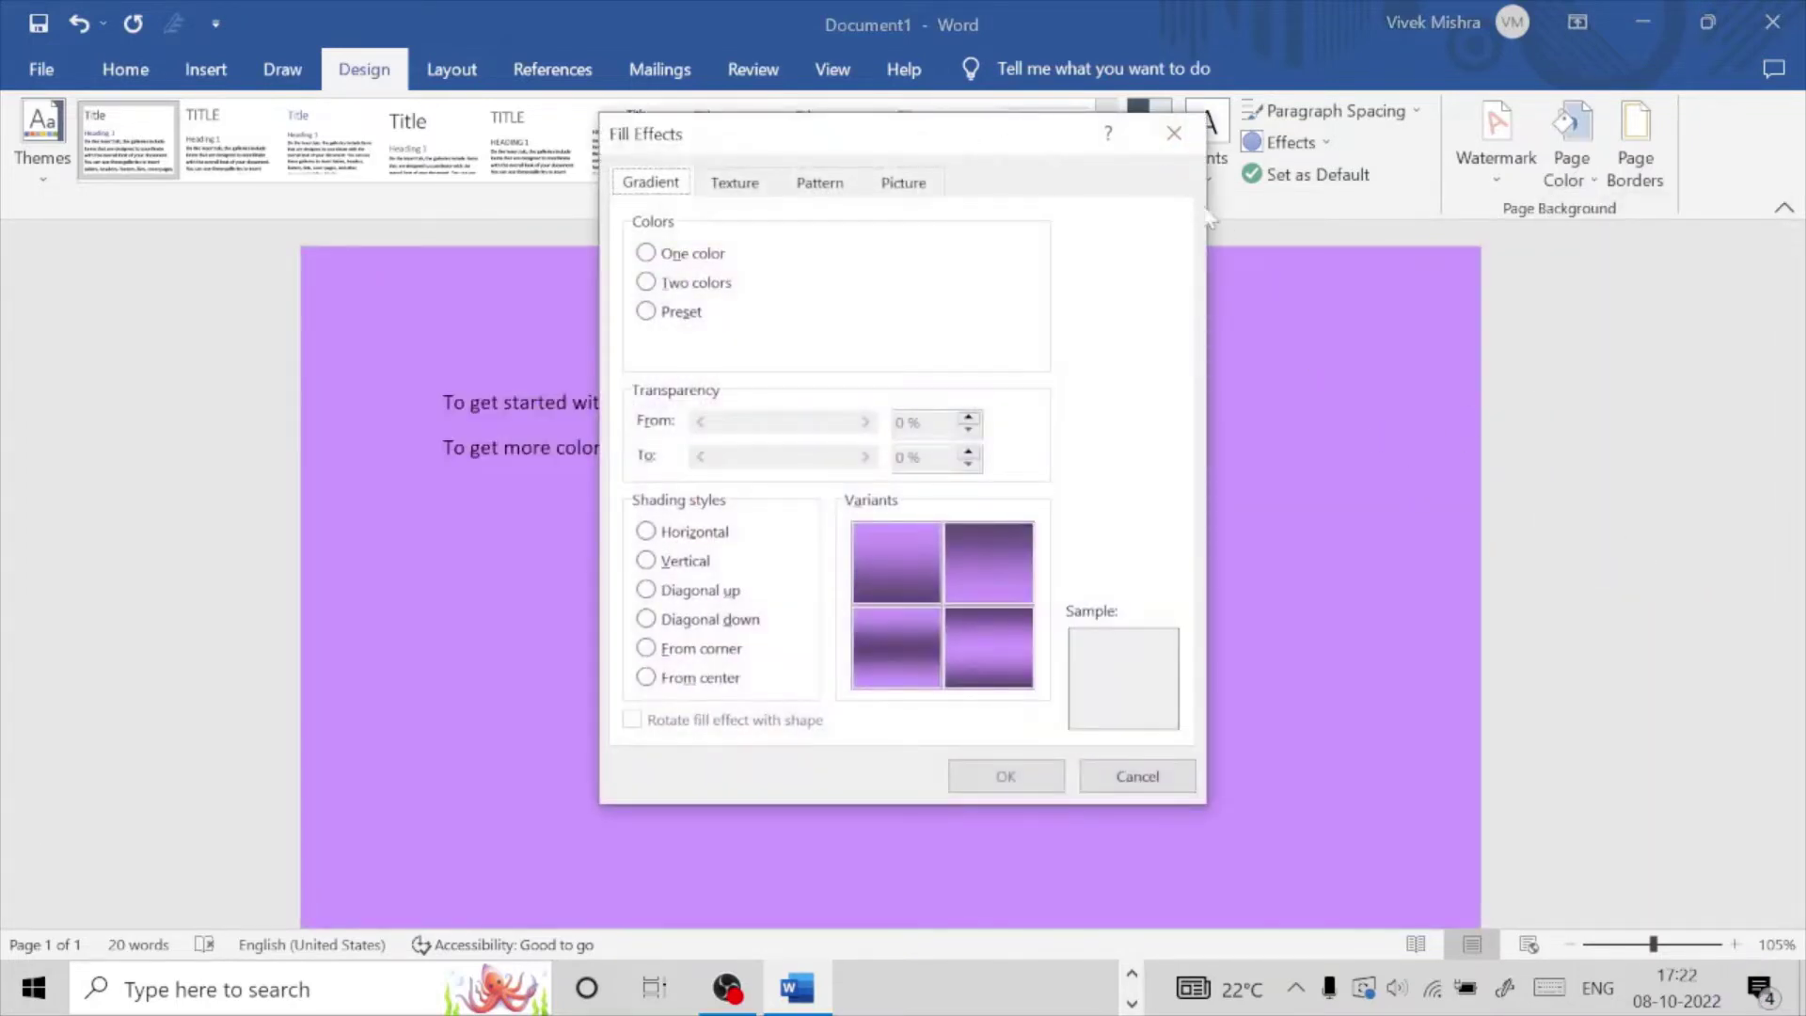
pyautogui.click(1173, 138)
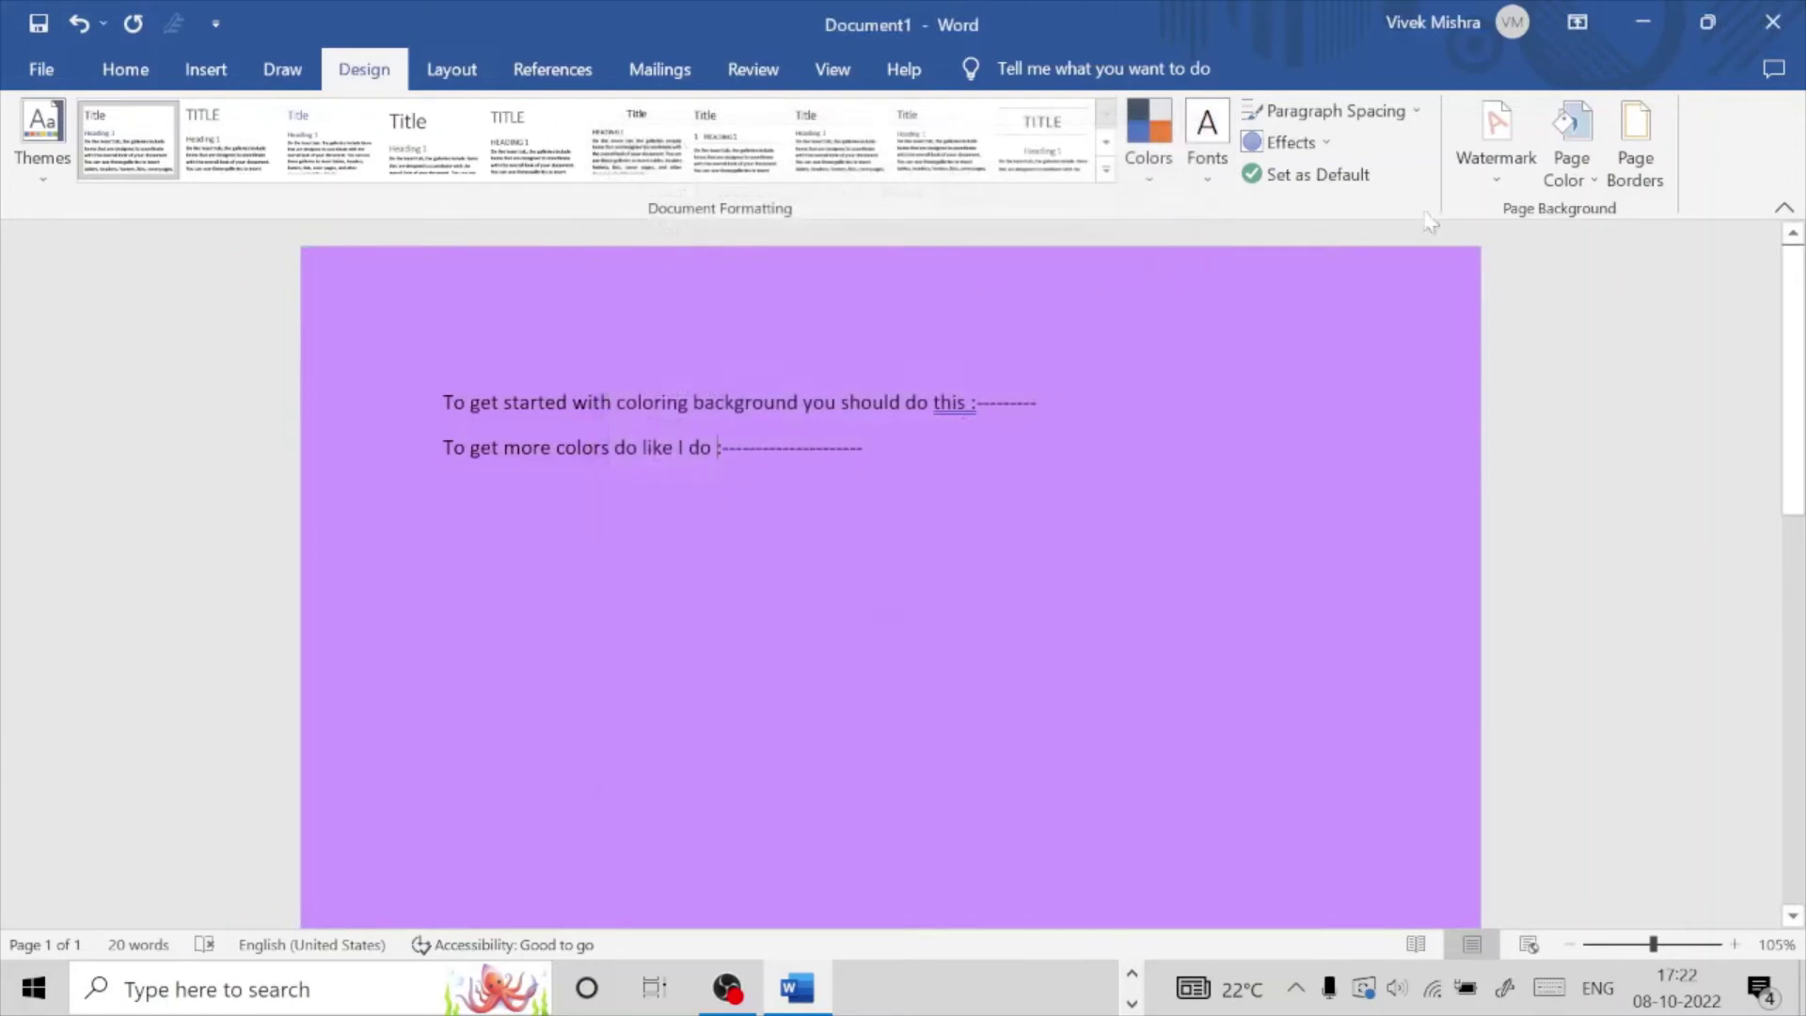
pyautogui.click(1580, 188)
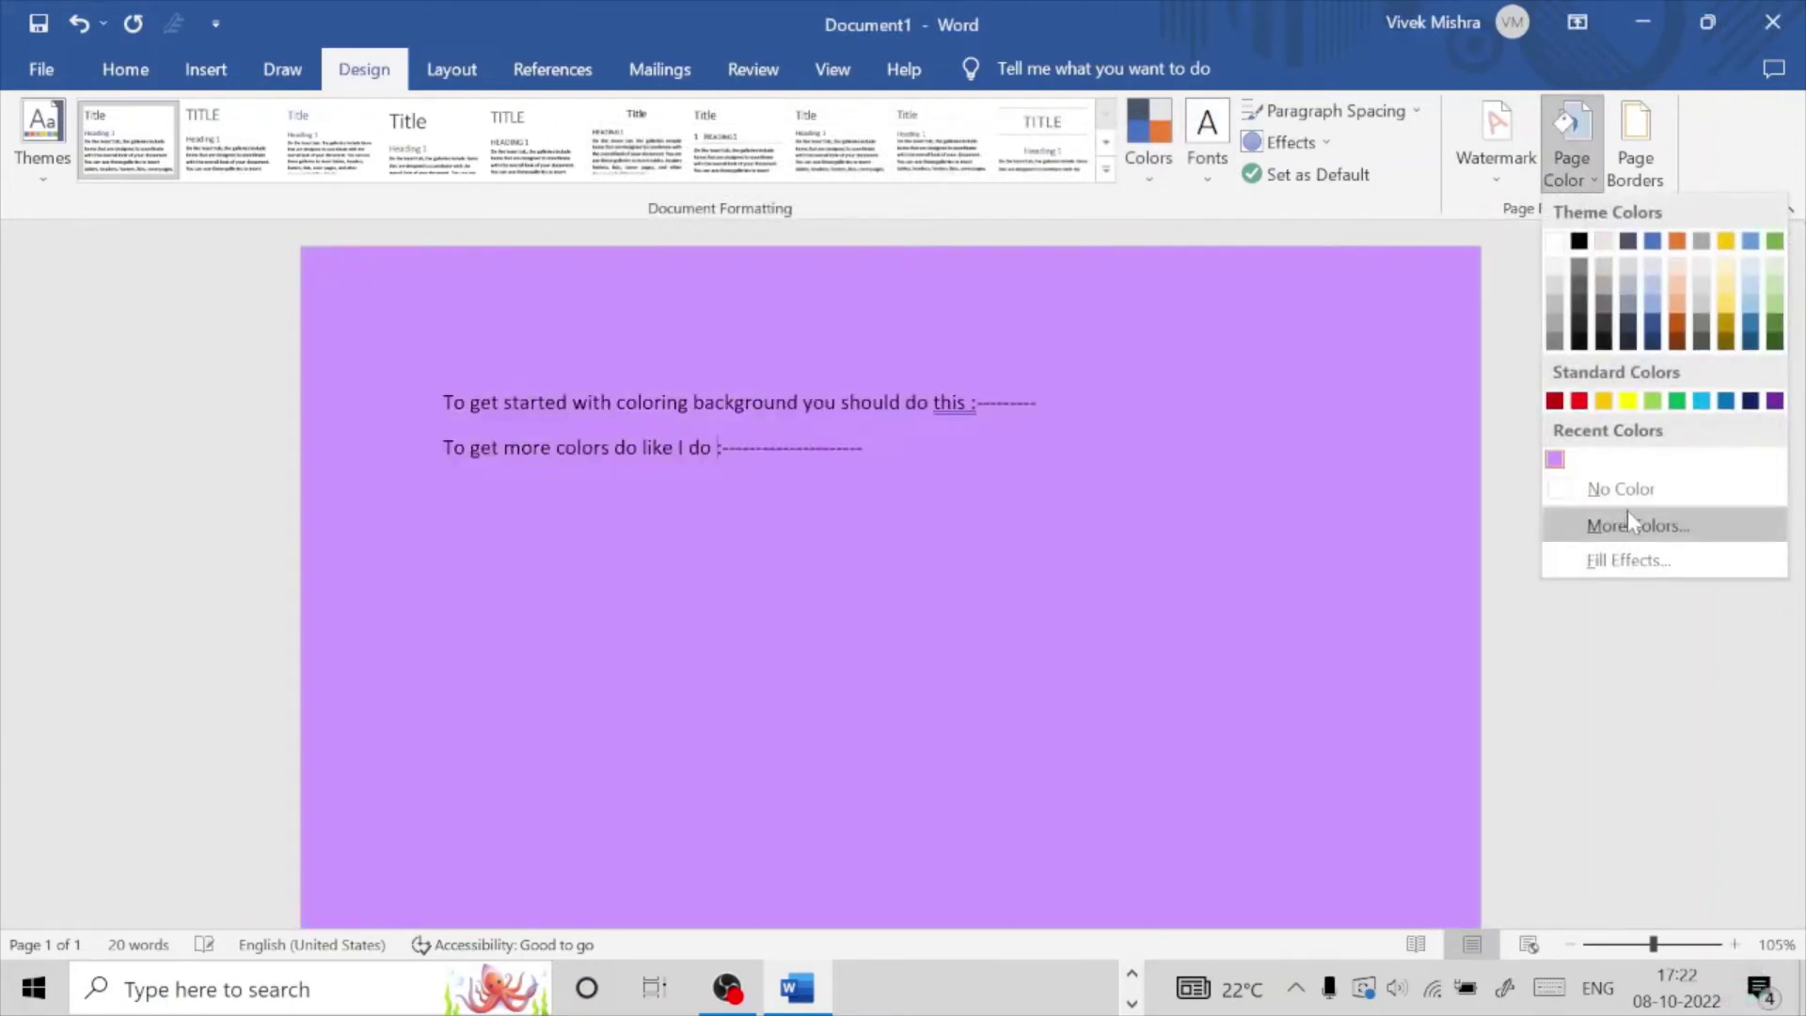
# Step: Preview many Standard palette colours, then apply an orange-red as the page background
pyautogui.click(1630, 524)
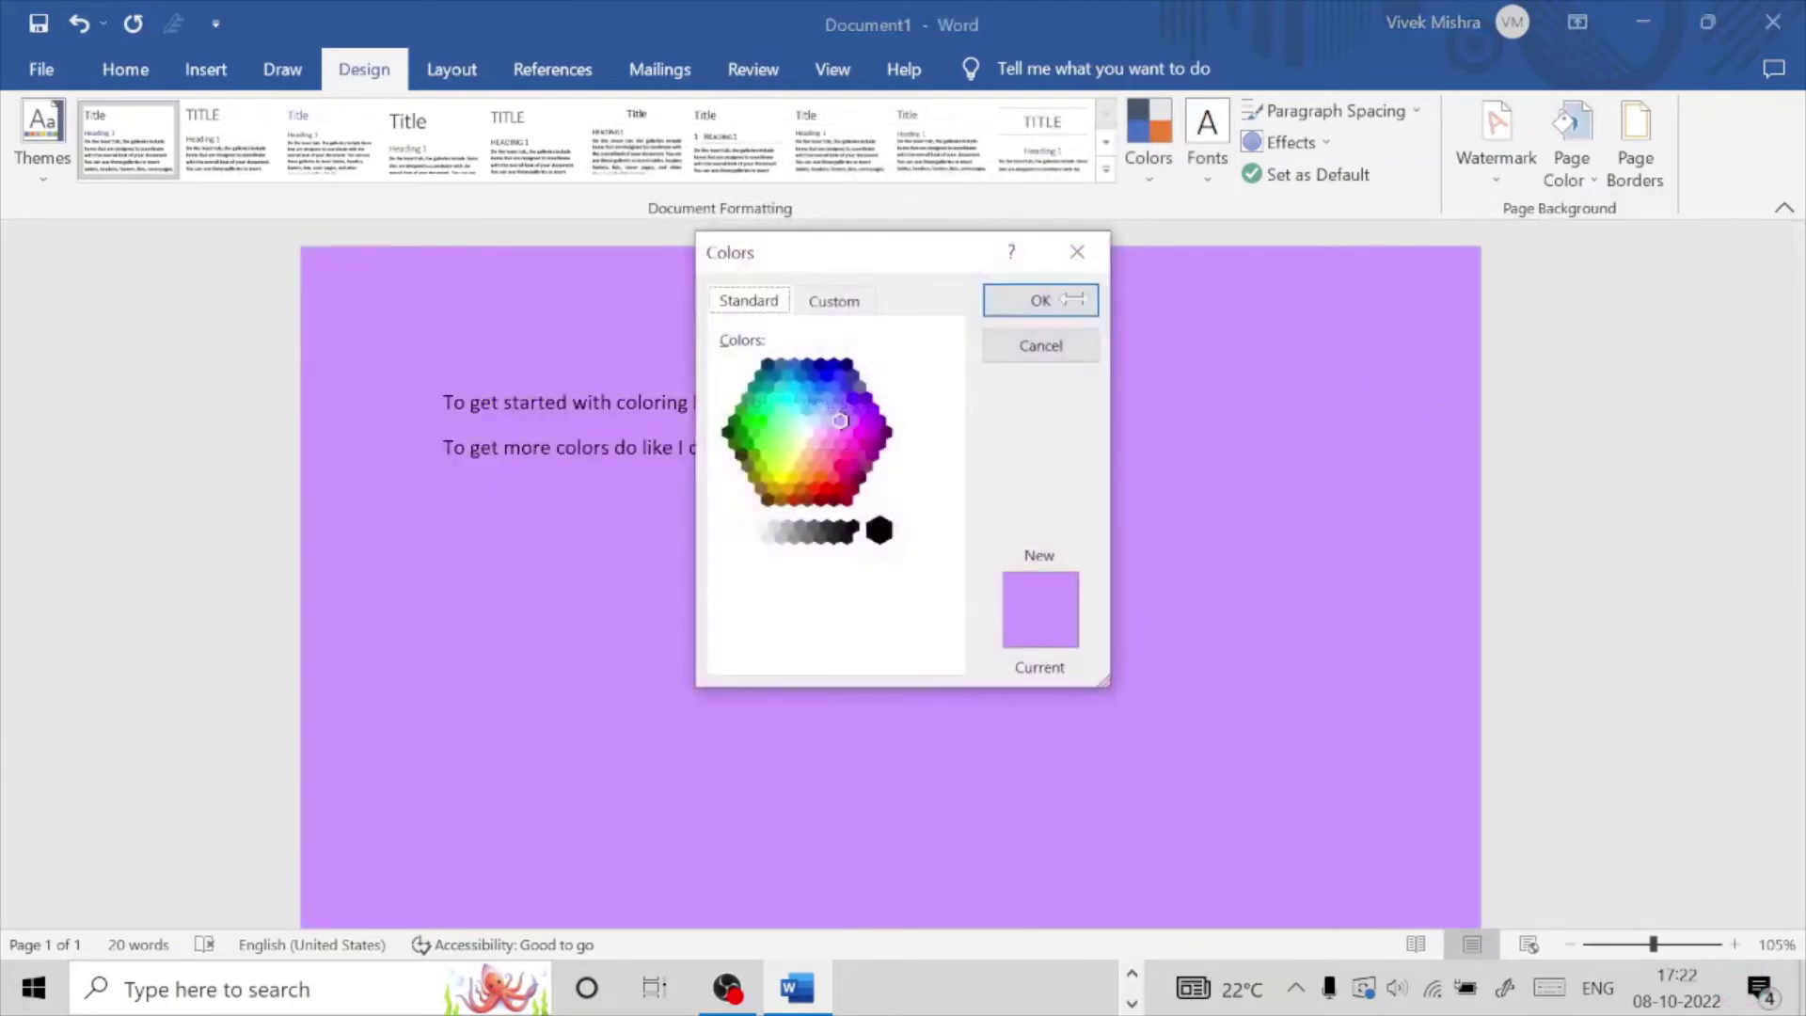
pyautogui.click(788, 400)
pyautogui.click(787, 443)
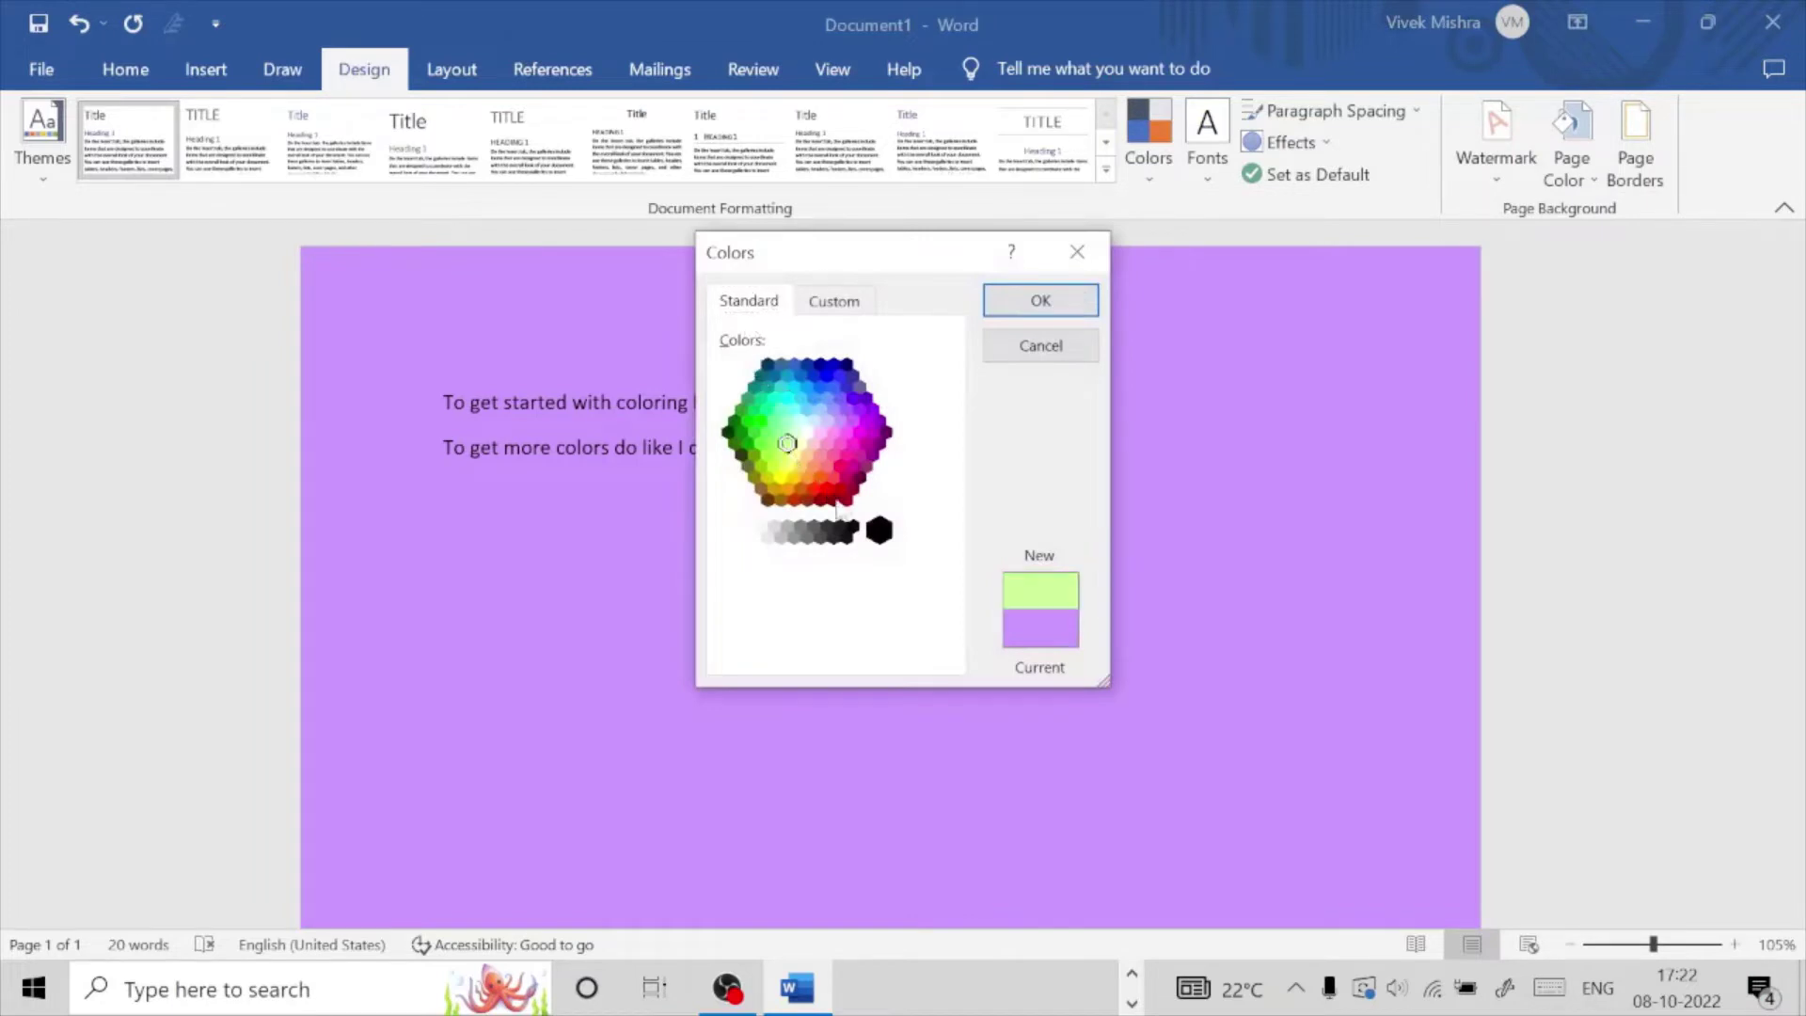
pyautogui.click(852, 444)
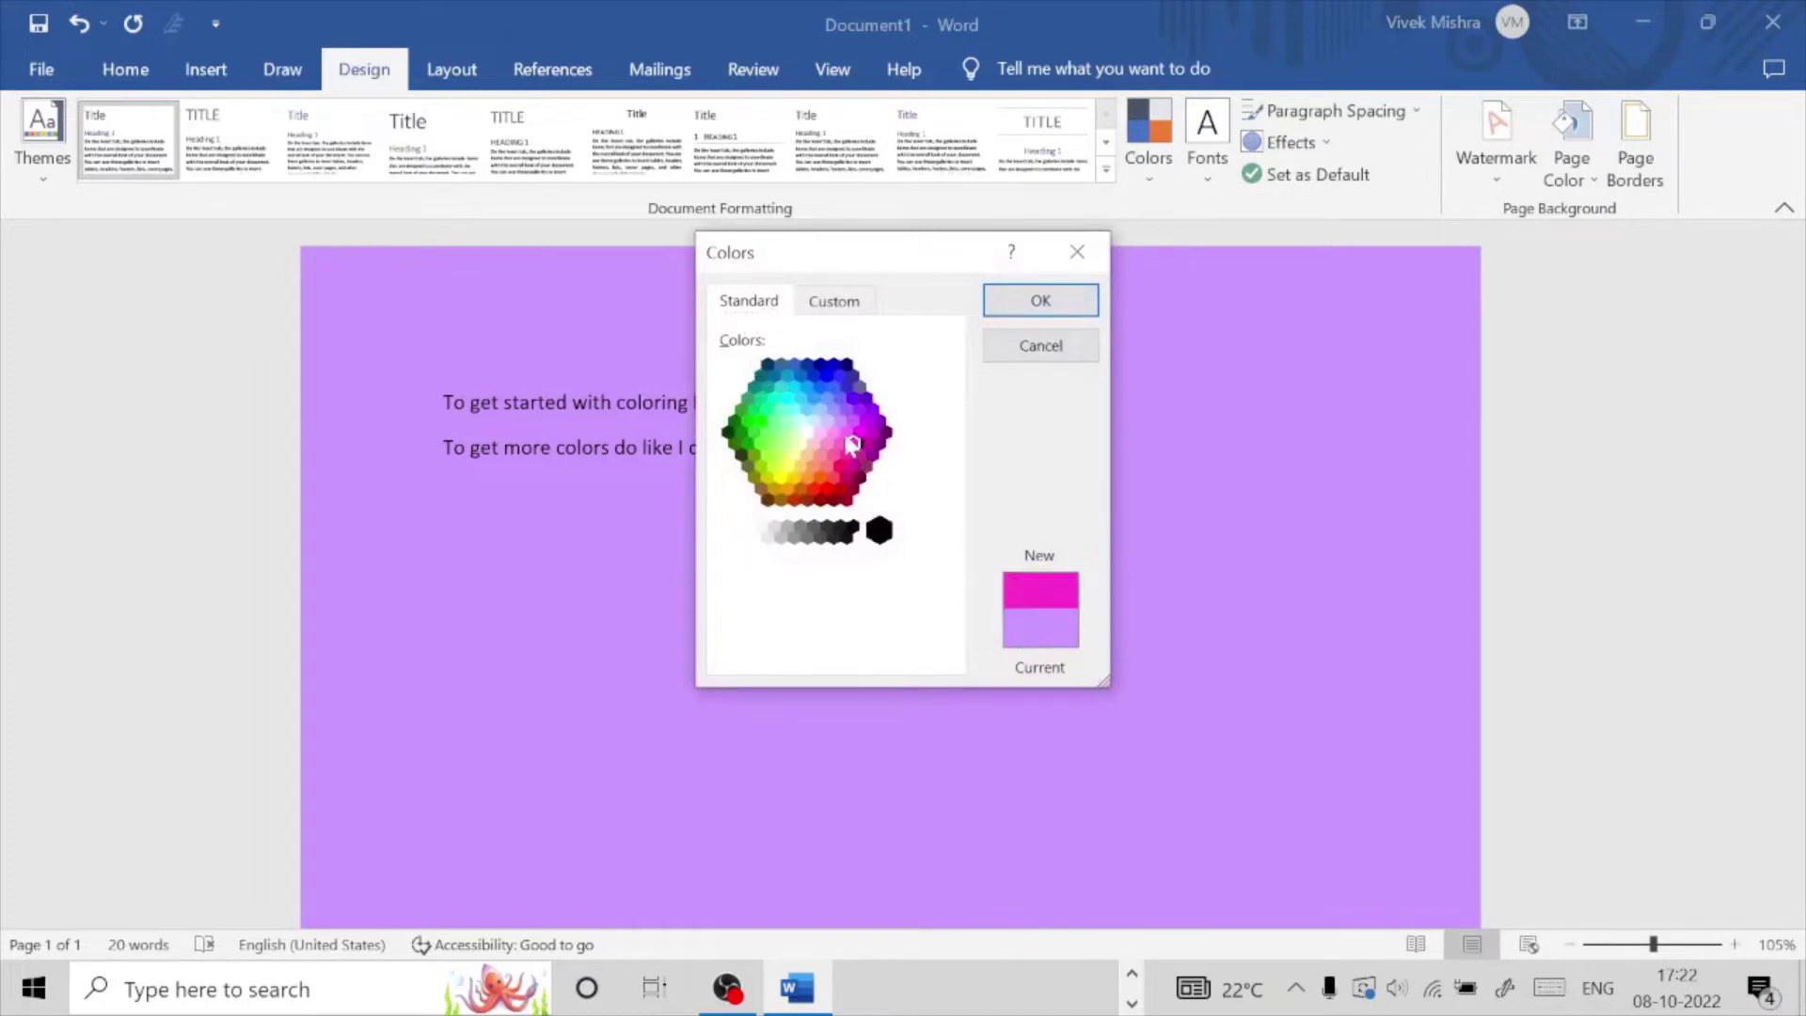
pyautogui.click(826, 397)
pyautogui.click(814, 466)
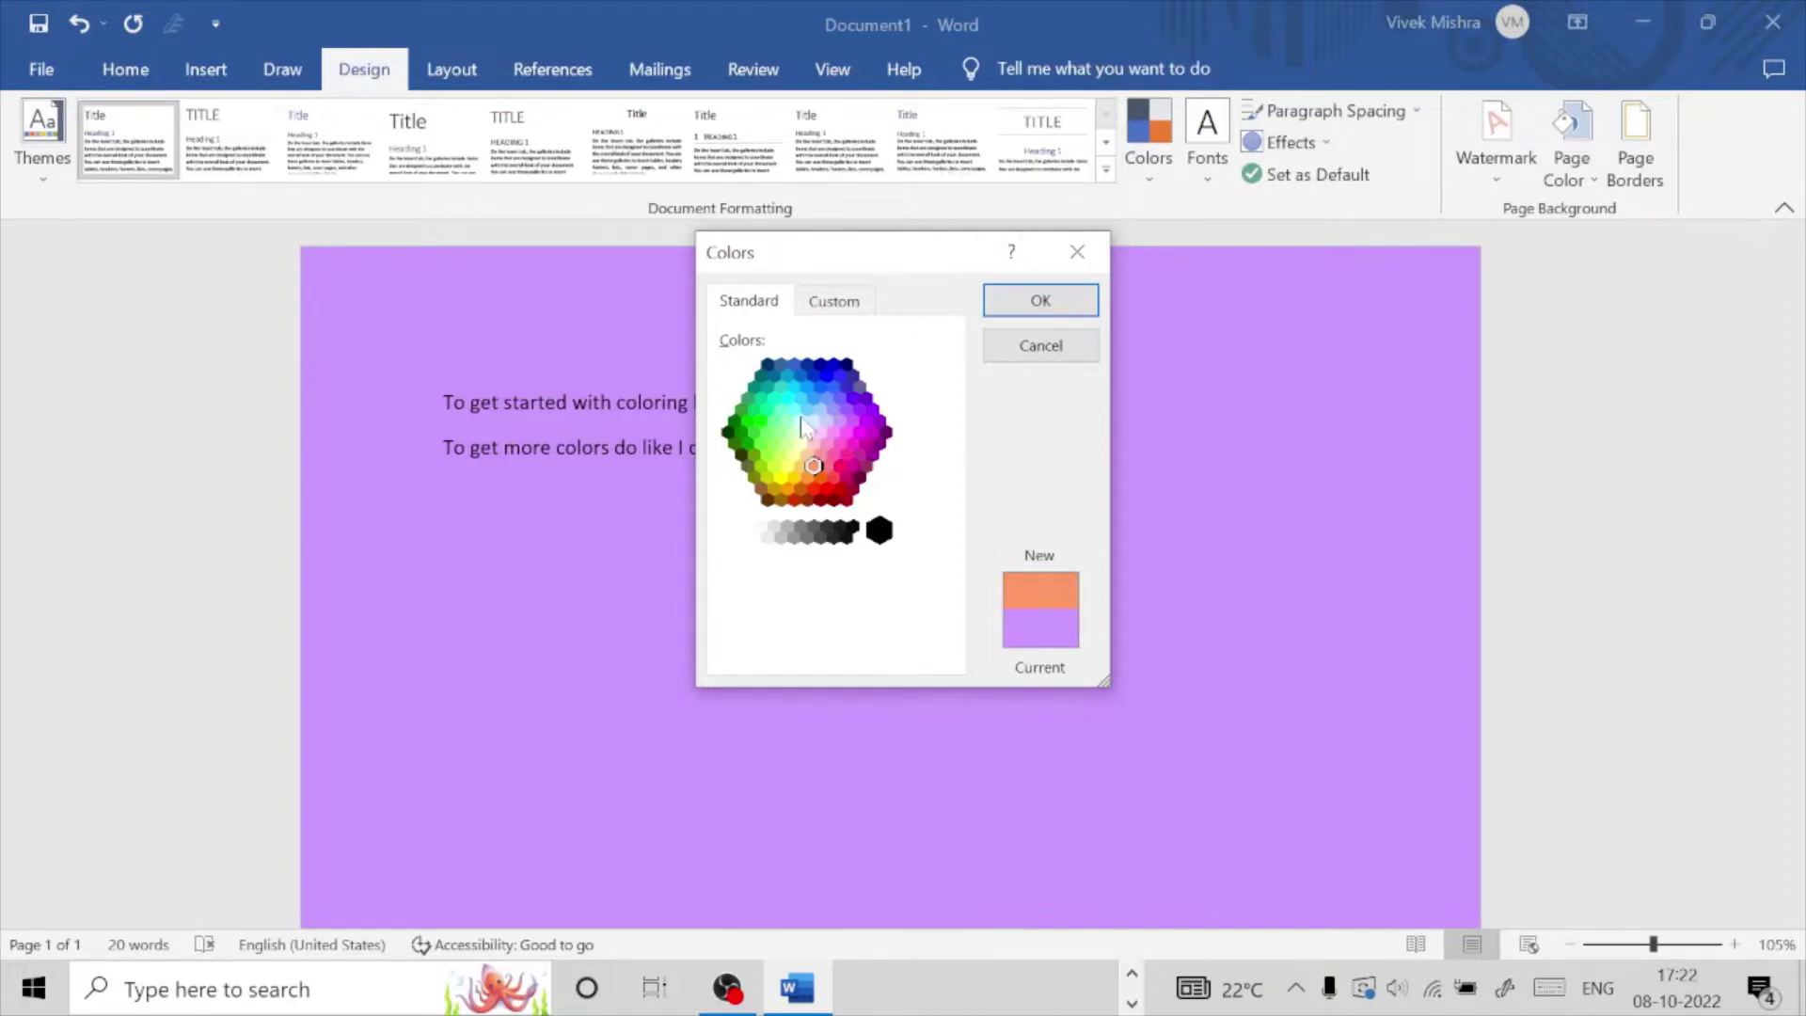
pyautogui.click(827, 489)
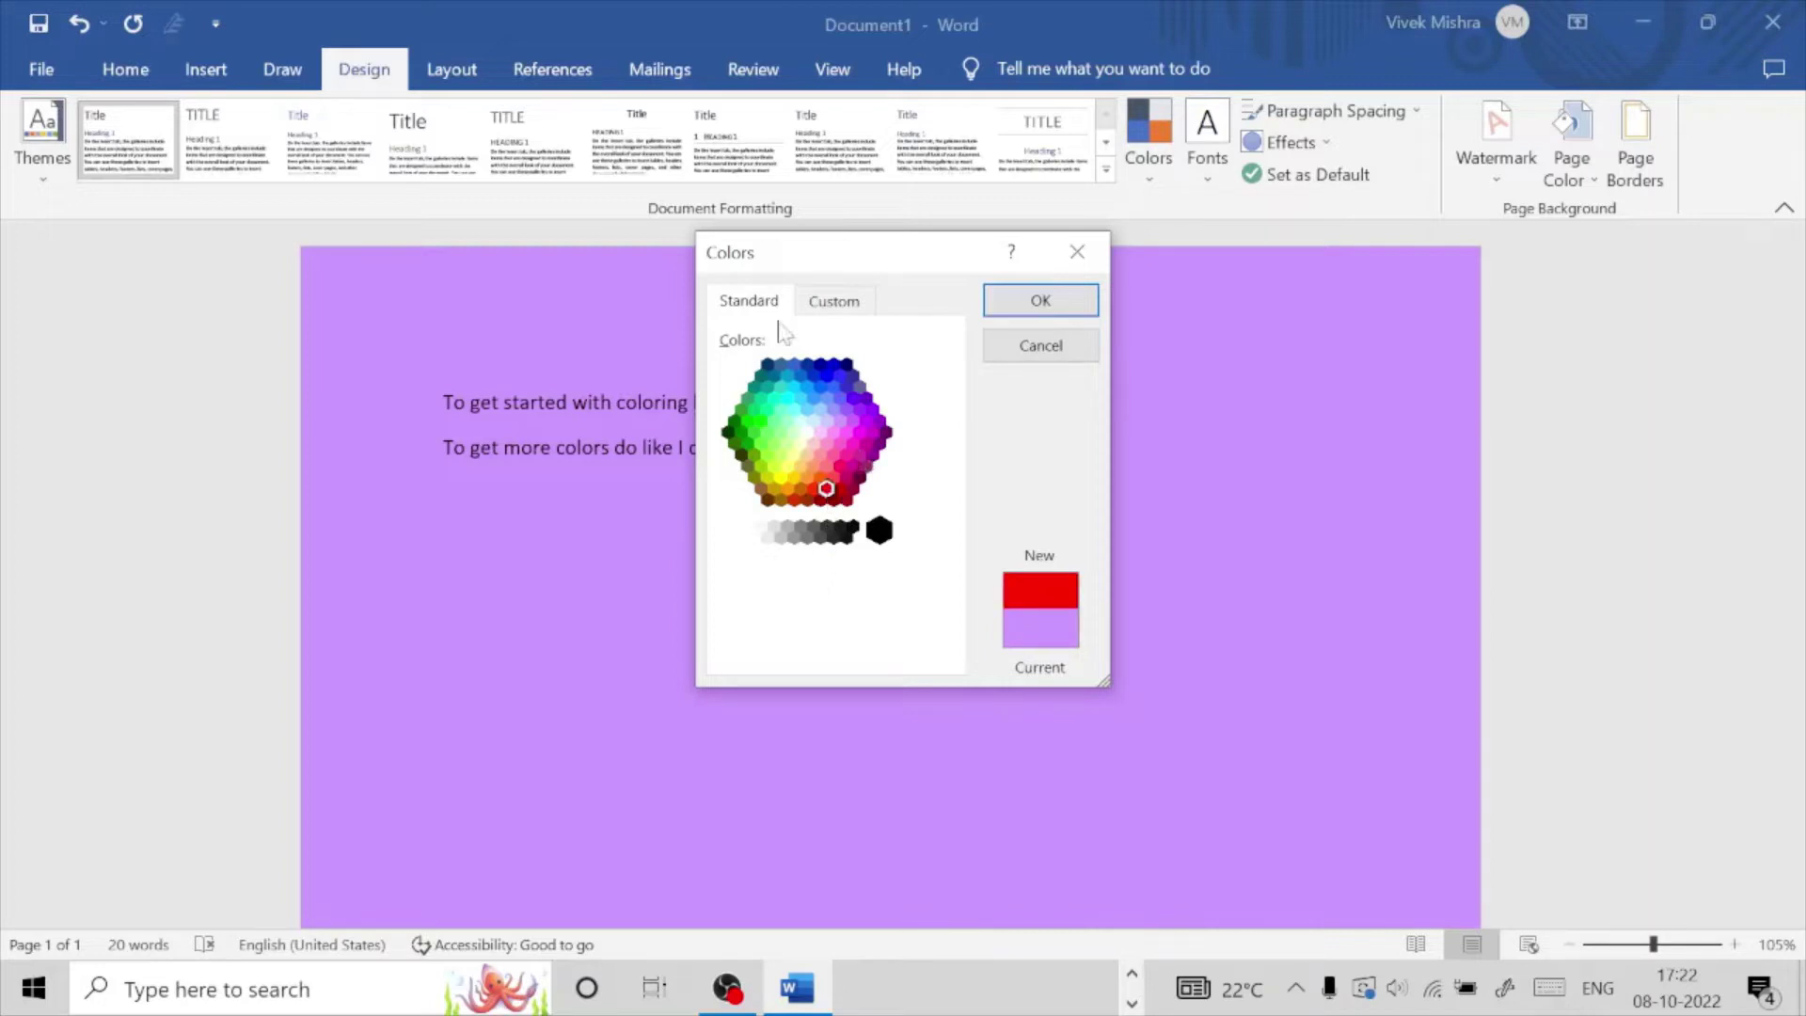
pyautogui.click(840, 465)
pyautogui.click(777, 440)
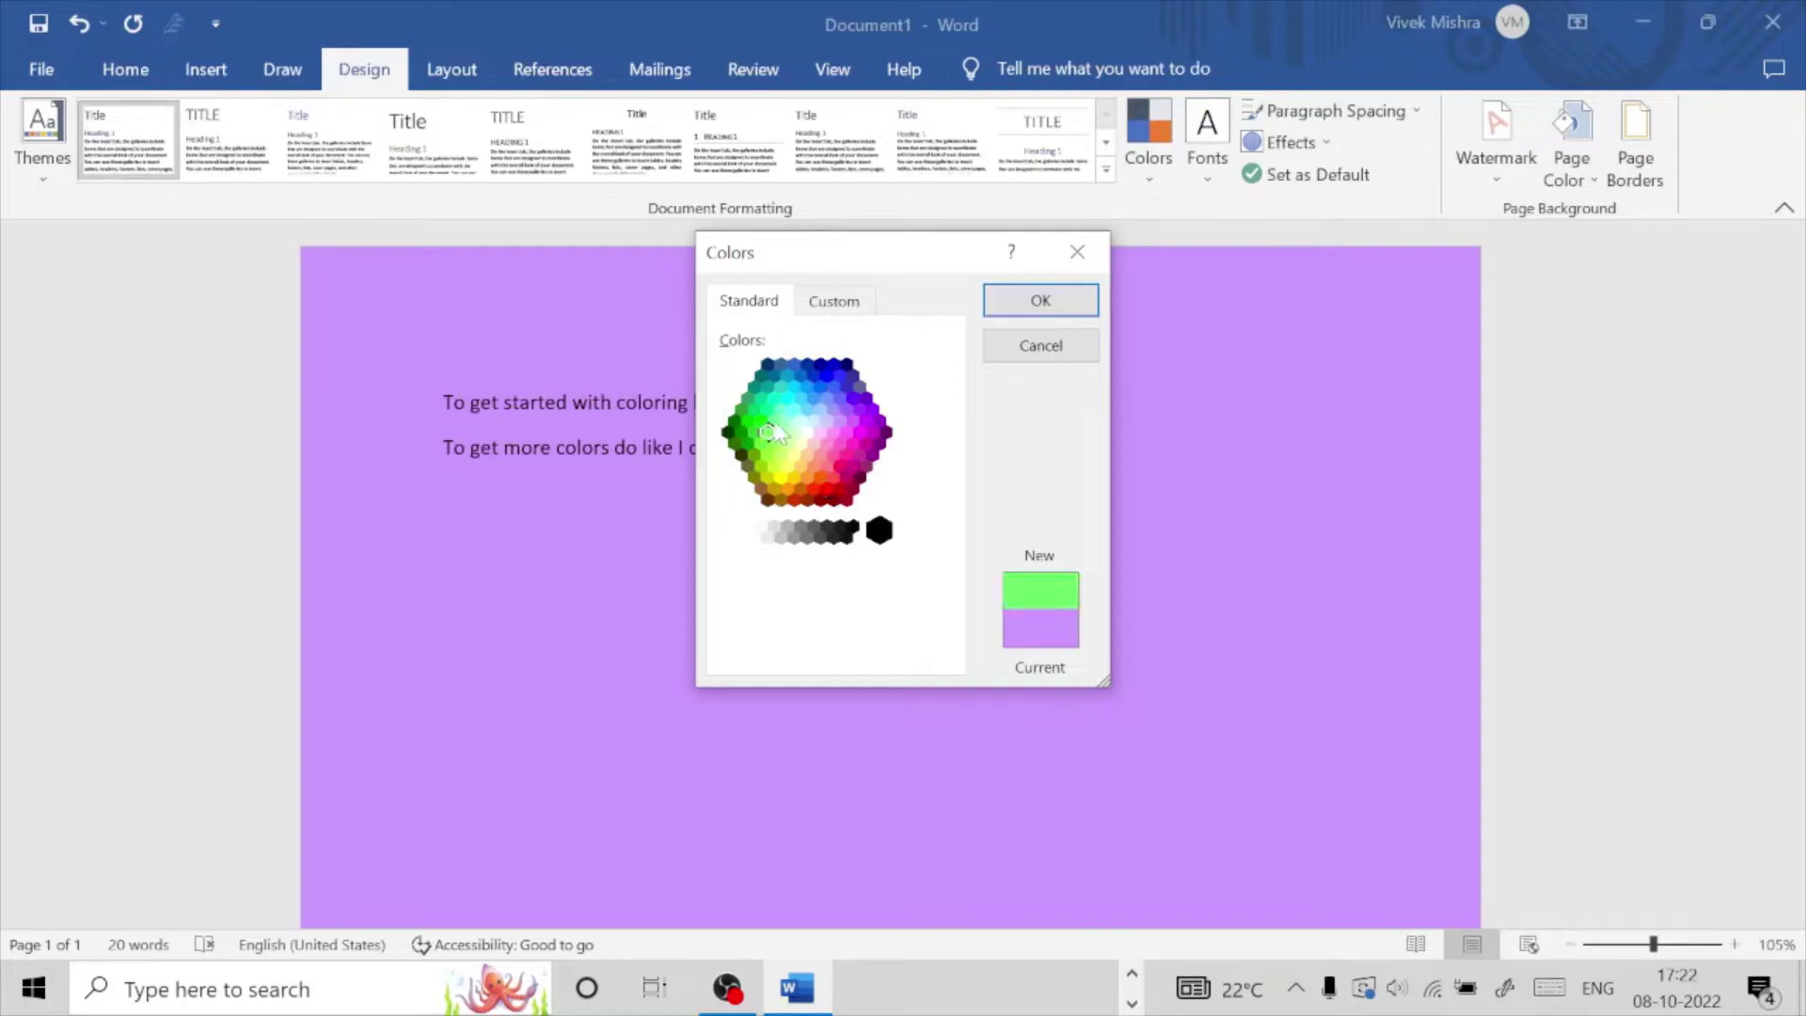
pyautogui.click(826, 375)
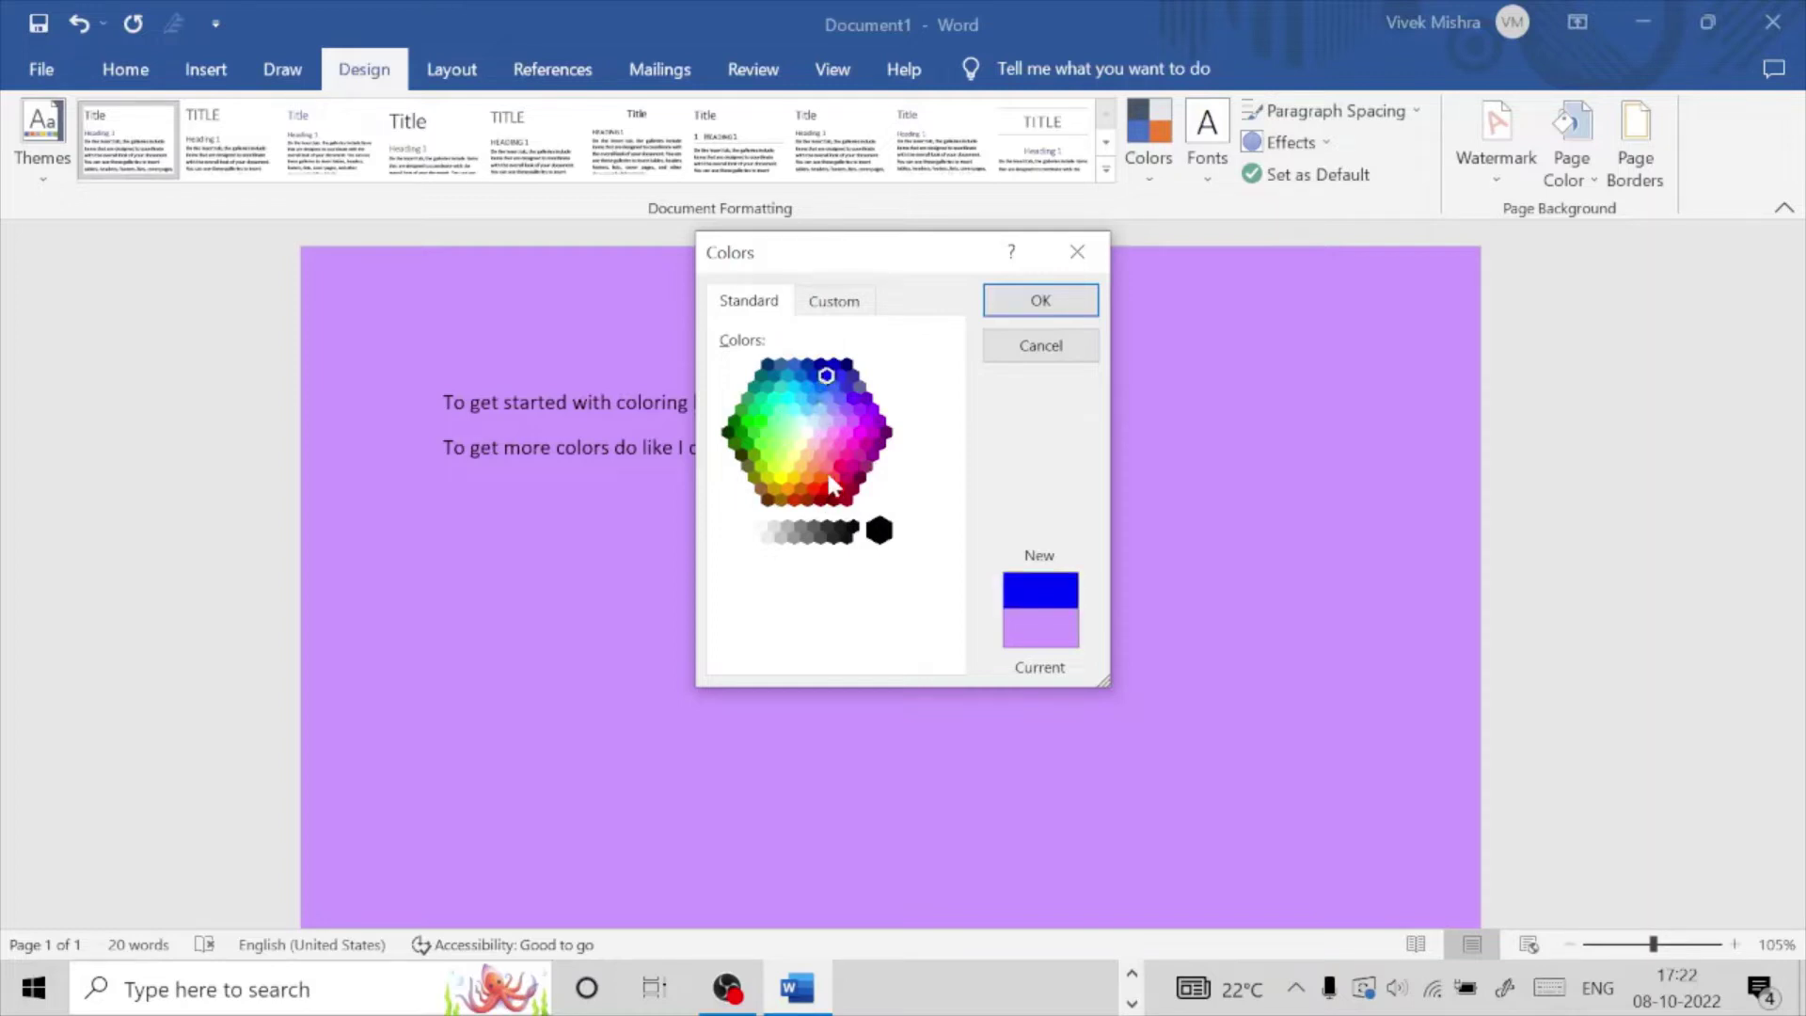
pyautogui.click(821, 481)
pyautogui.click(755, 432)
pyautogui.click(820, 387)
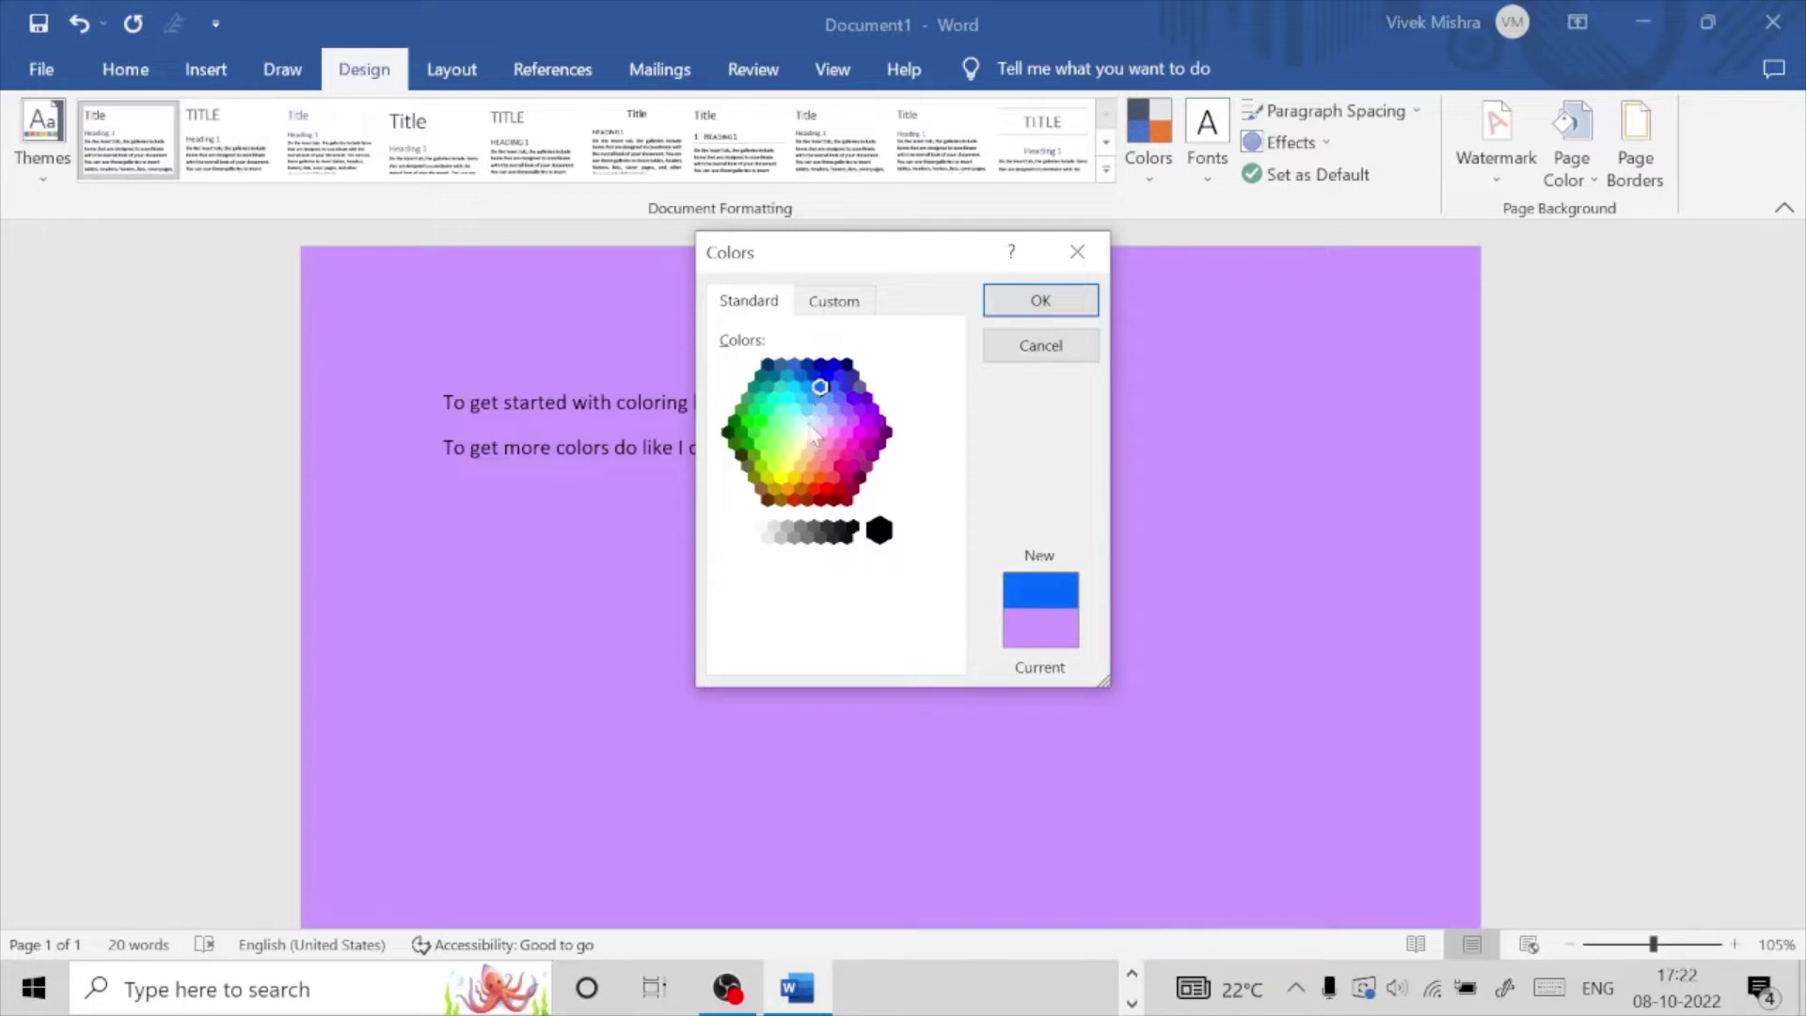
pyautogui.click(808, 433)
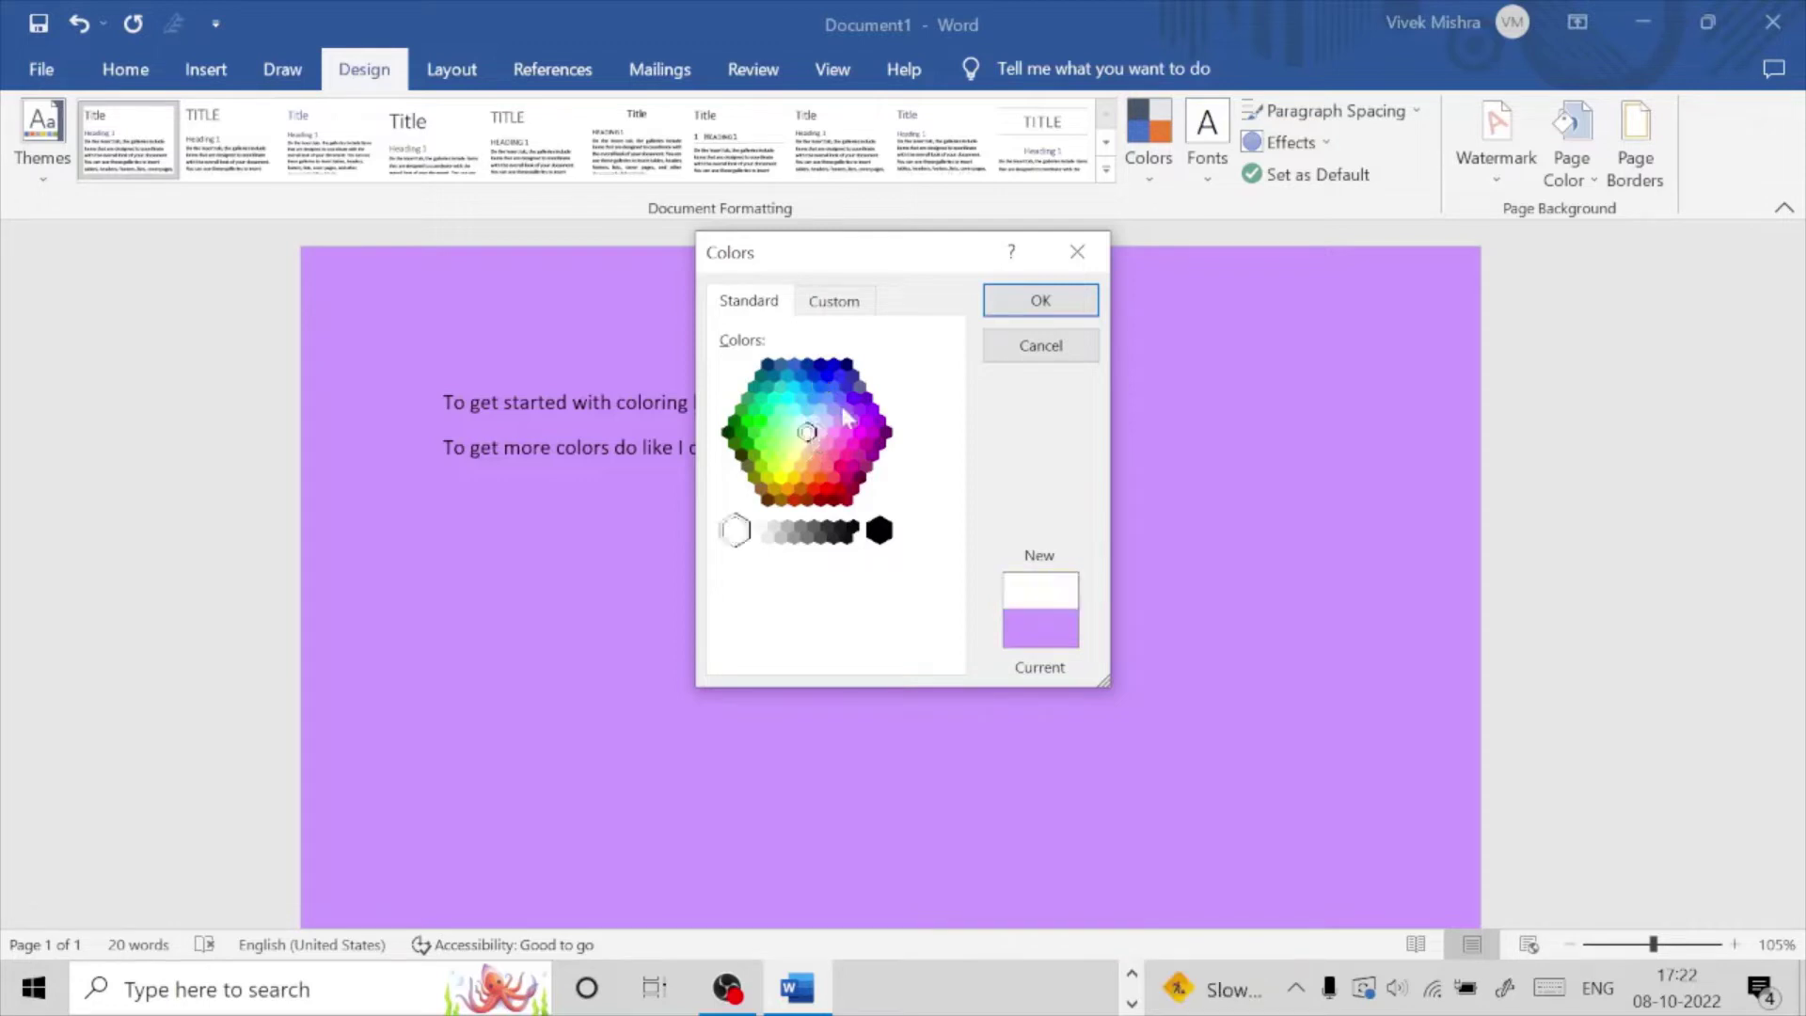
pyautogui.click(826, 467)
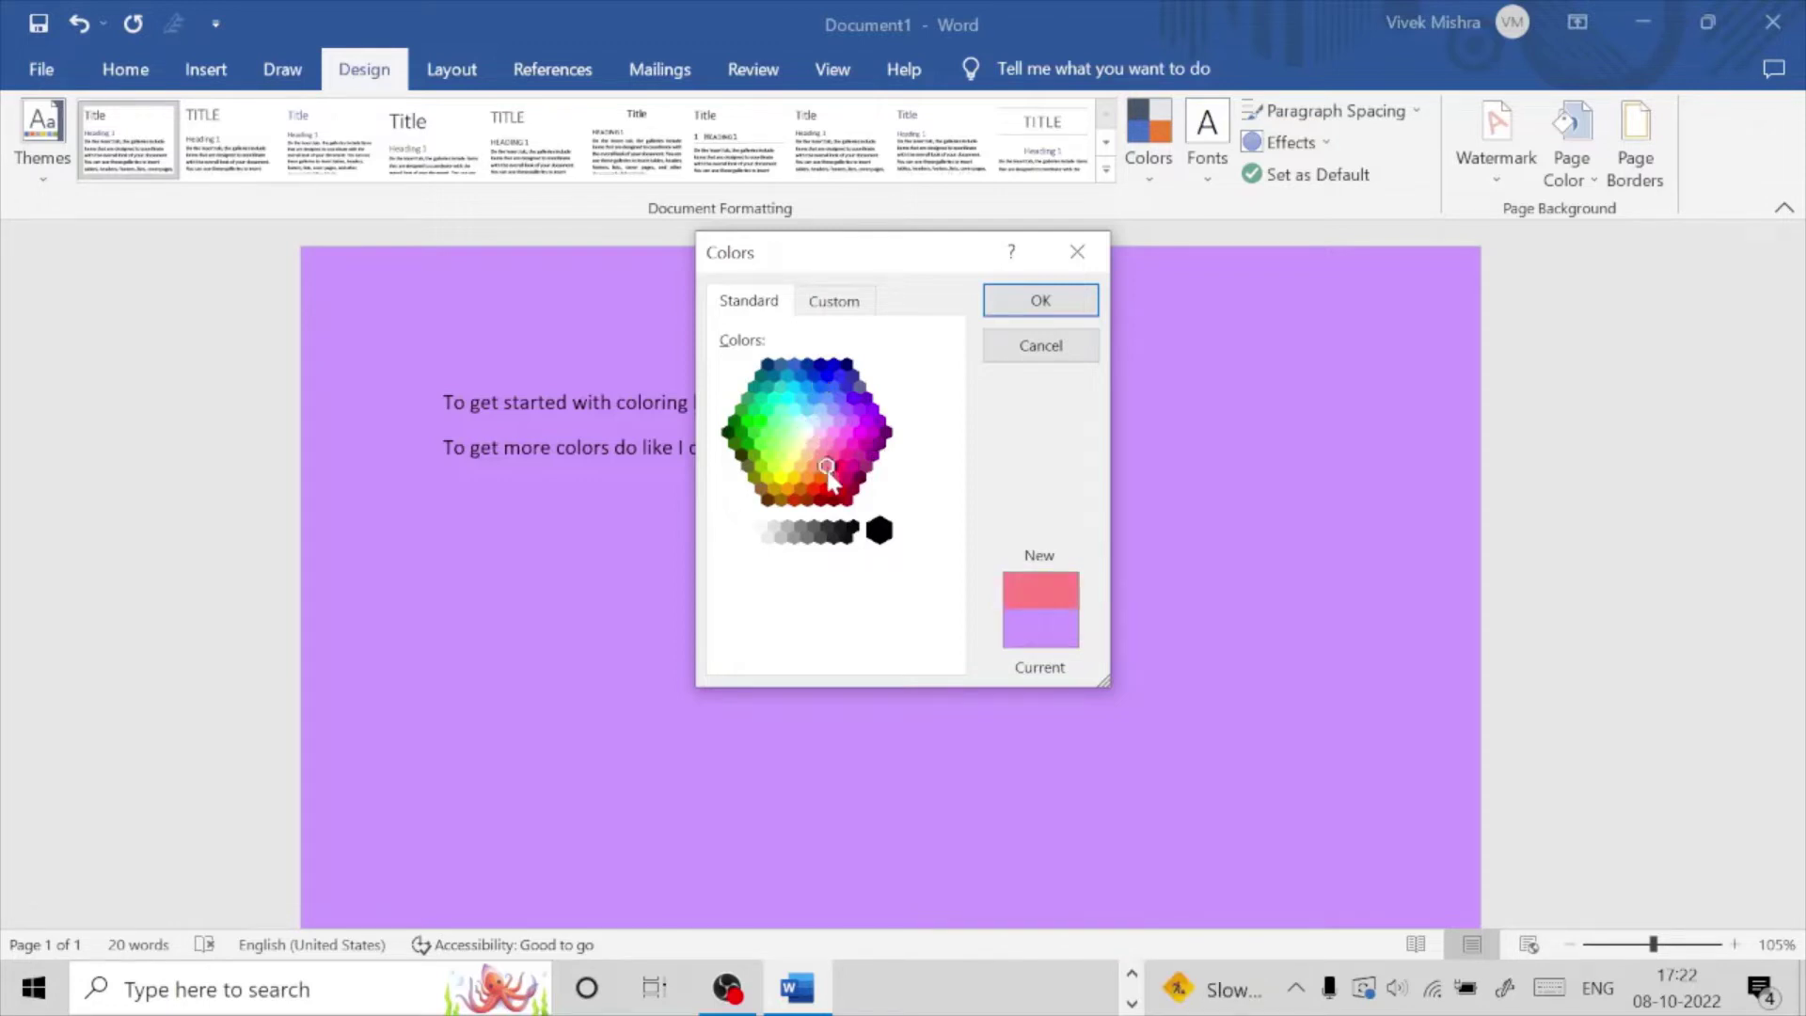
pyautogui.click(806, 477)
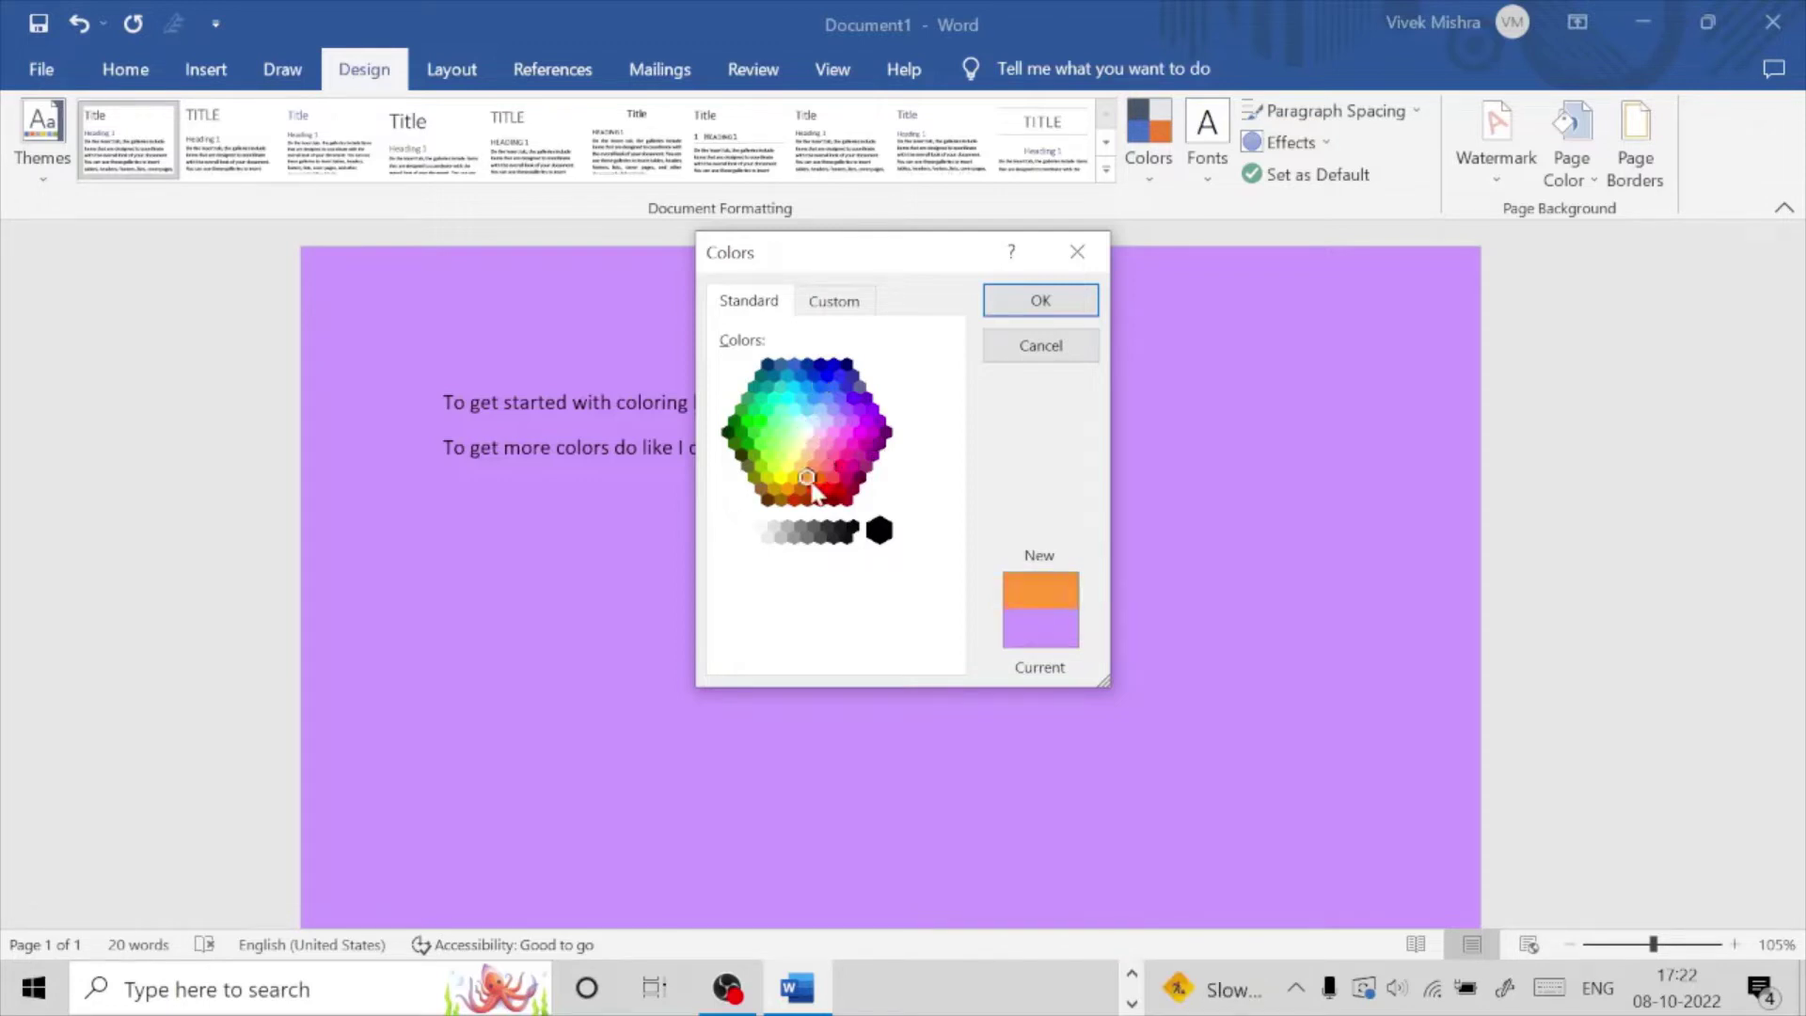
pyautogui.click(808, 433)
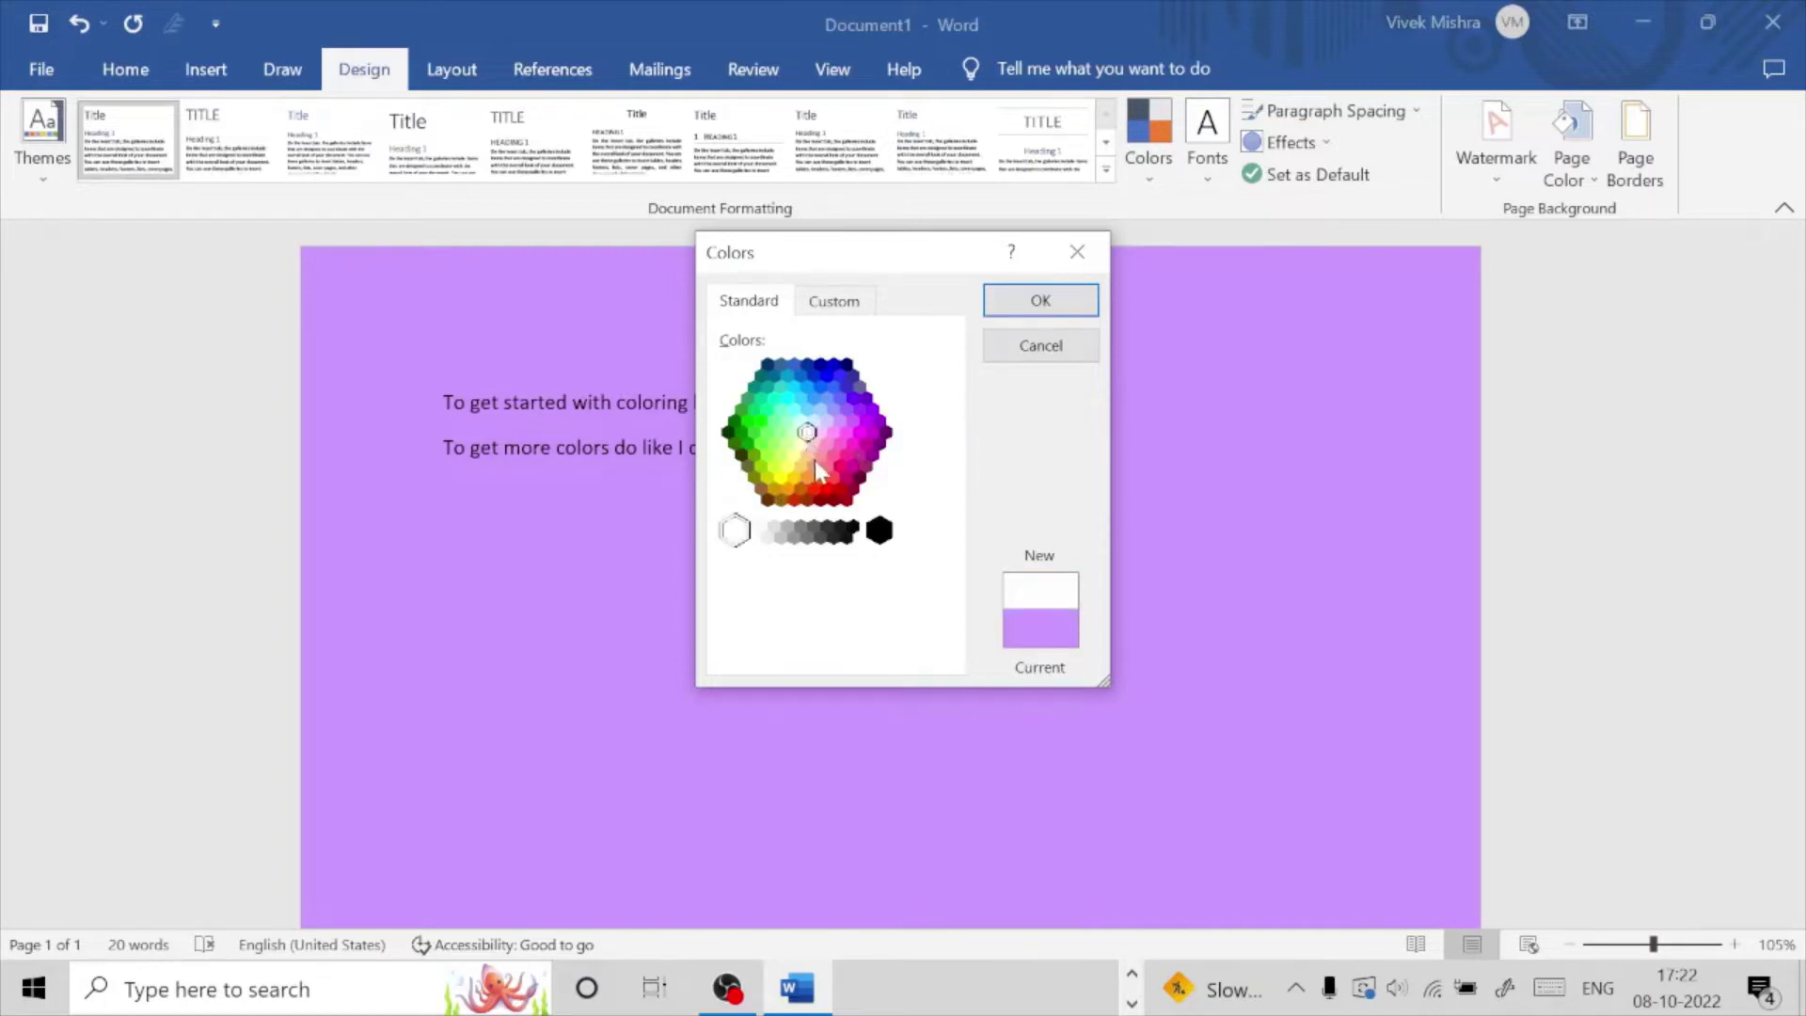
pyautogui.click(814, 465)
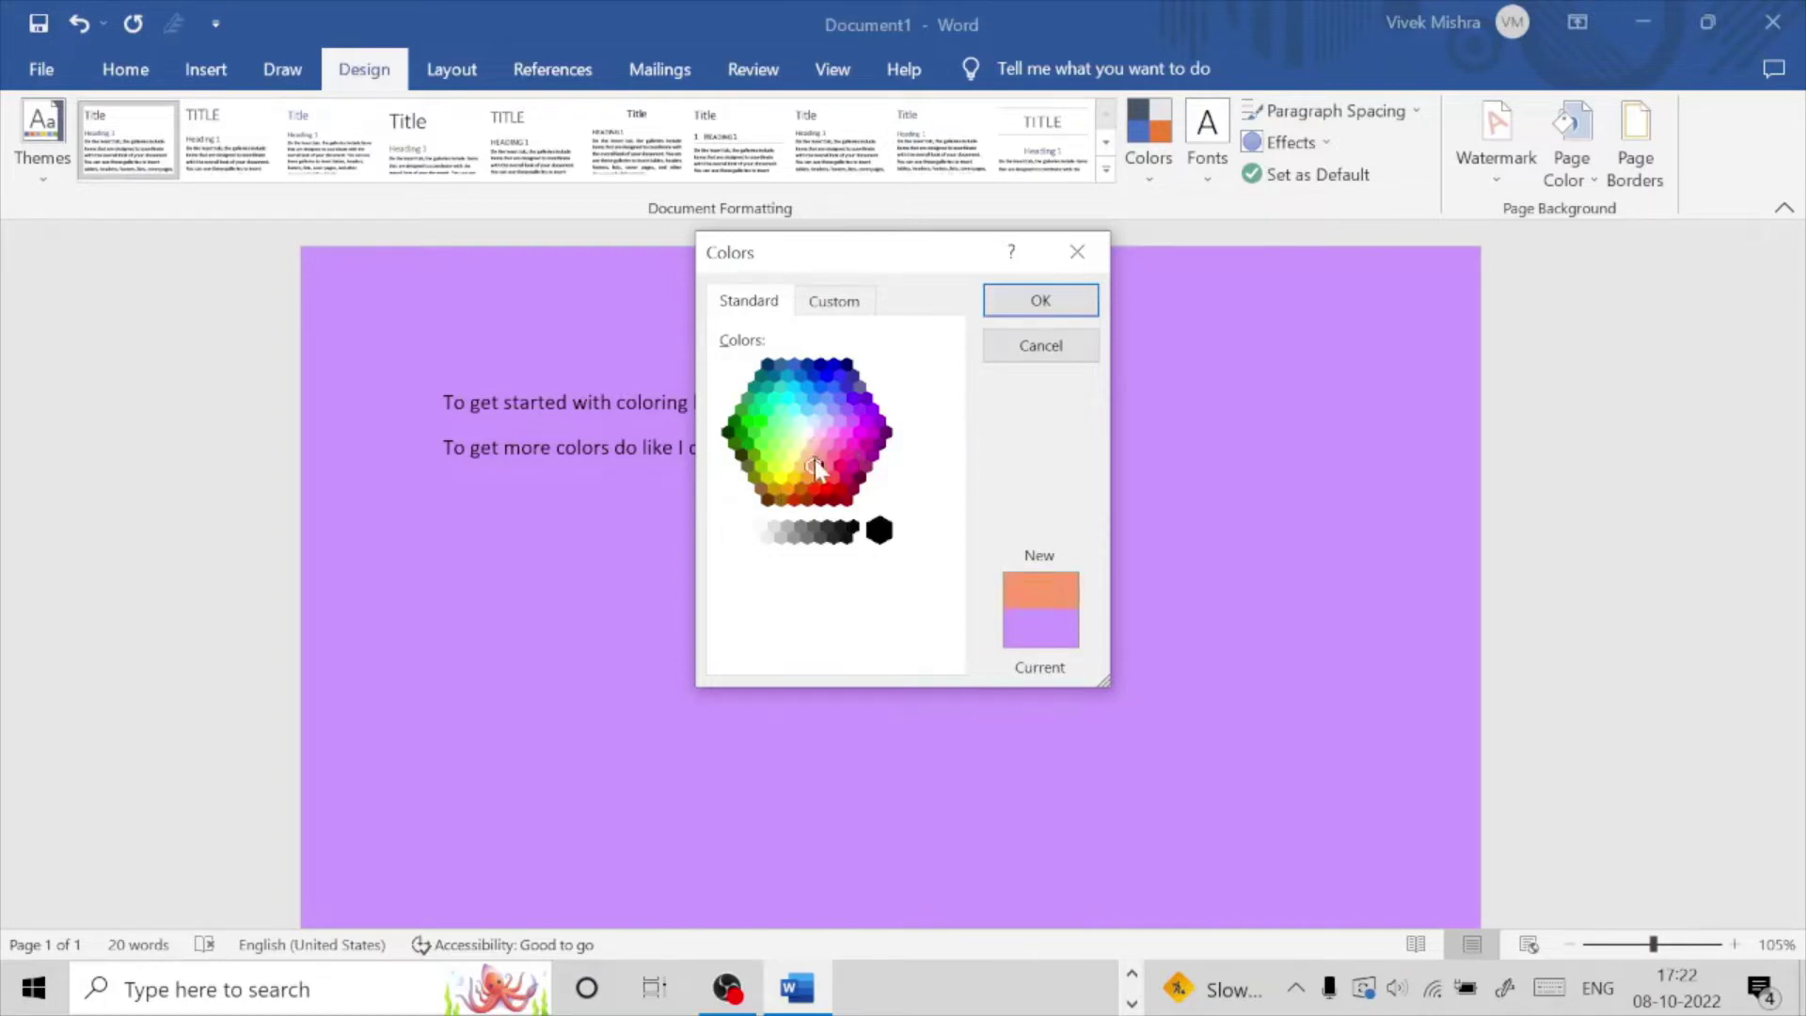
pyautogui.click(738, 529)
pyautogui.click(767, 534)
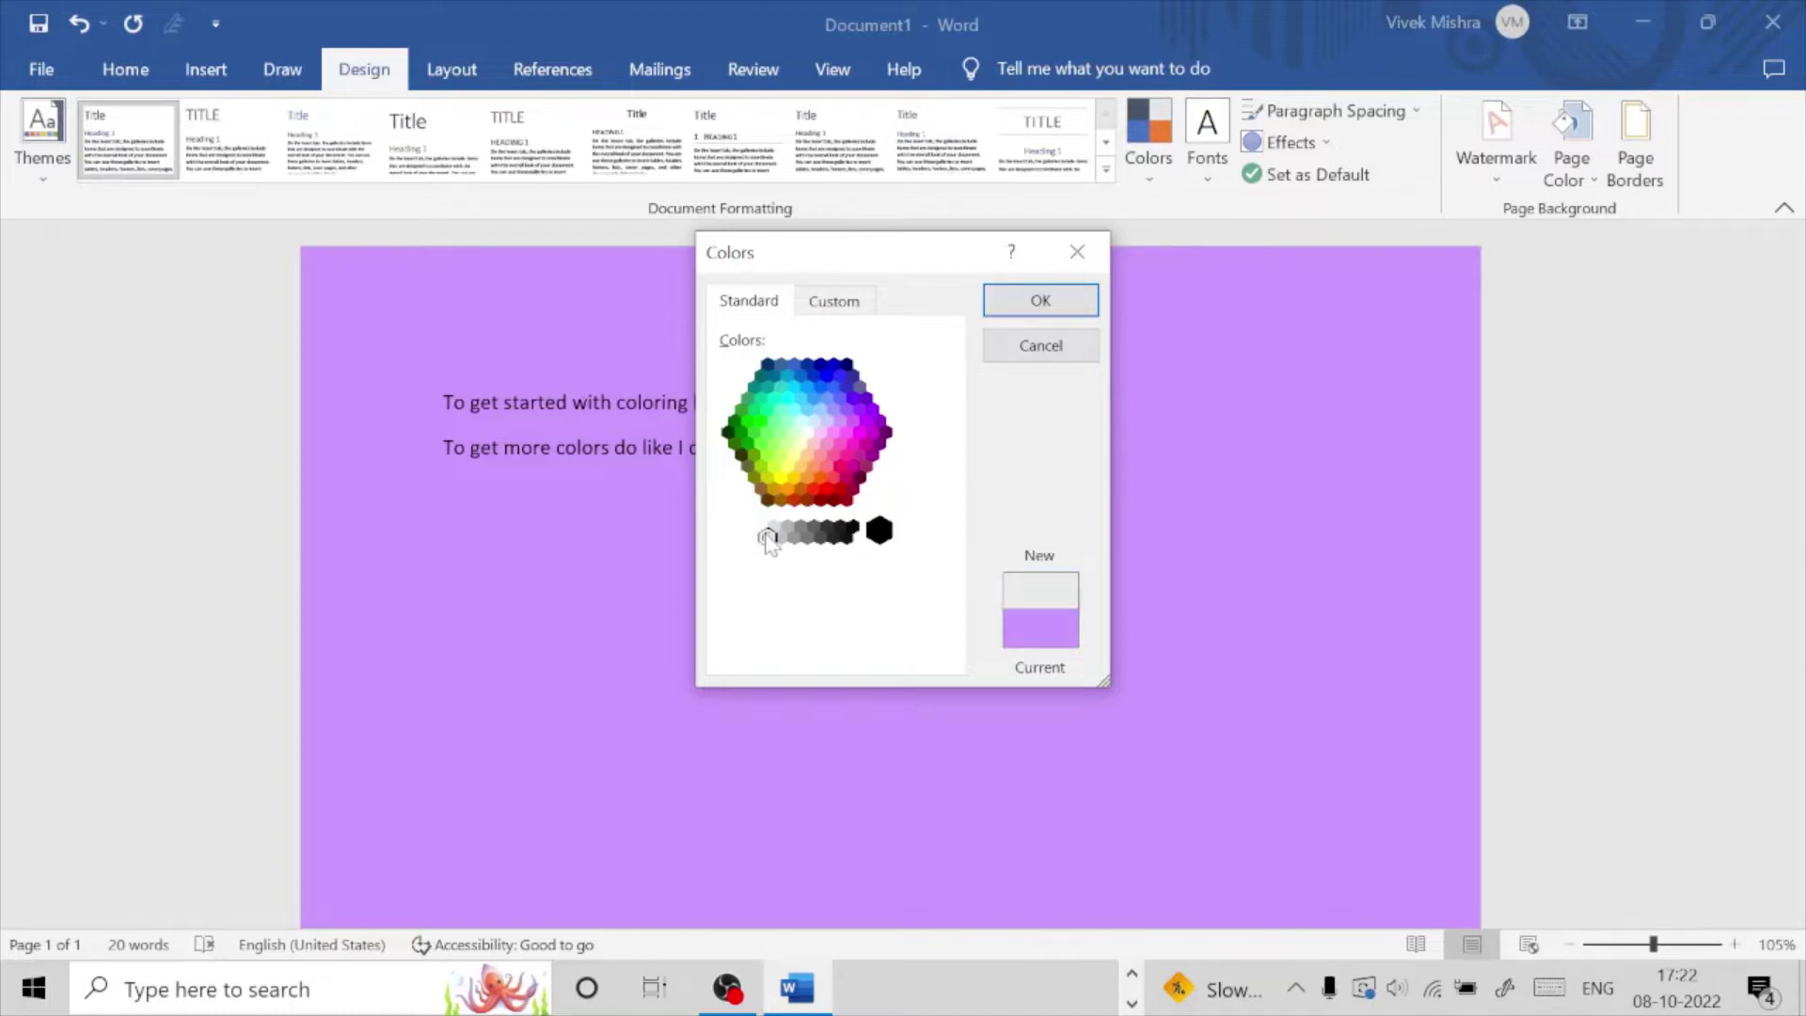
pyautogui.click(785, 534)
pyautogui.click(827, 468)
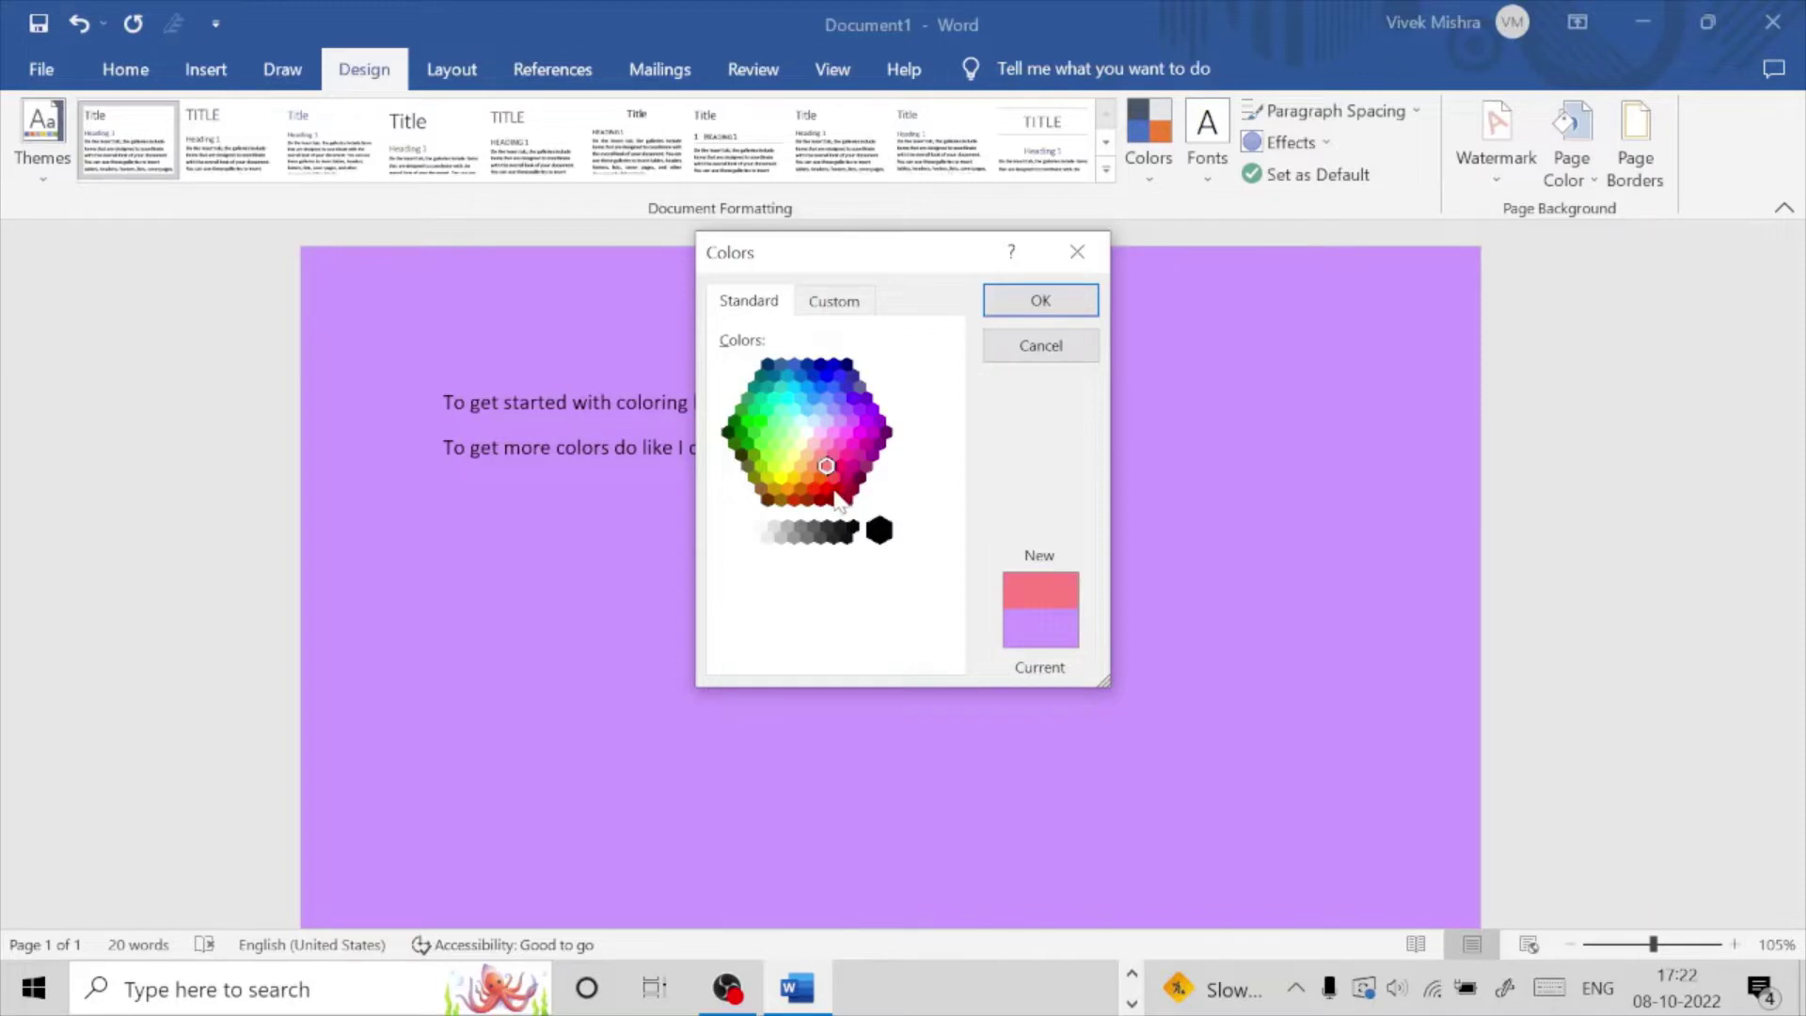
pyautogui.click(833, 499)
pyautogui.click(826, 488)
pyautogui.click(813, 488)
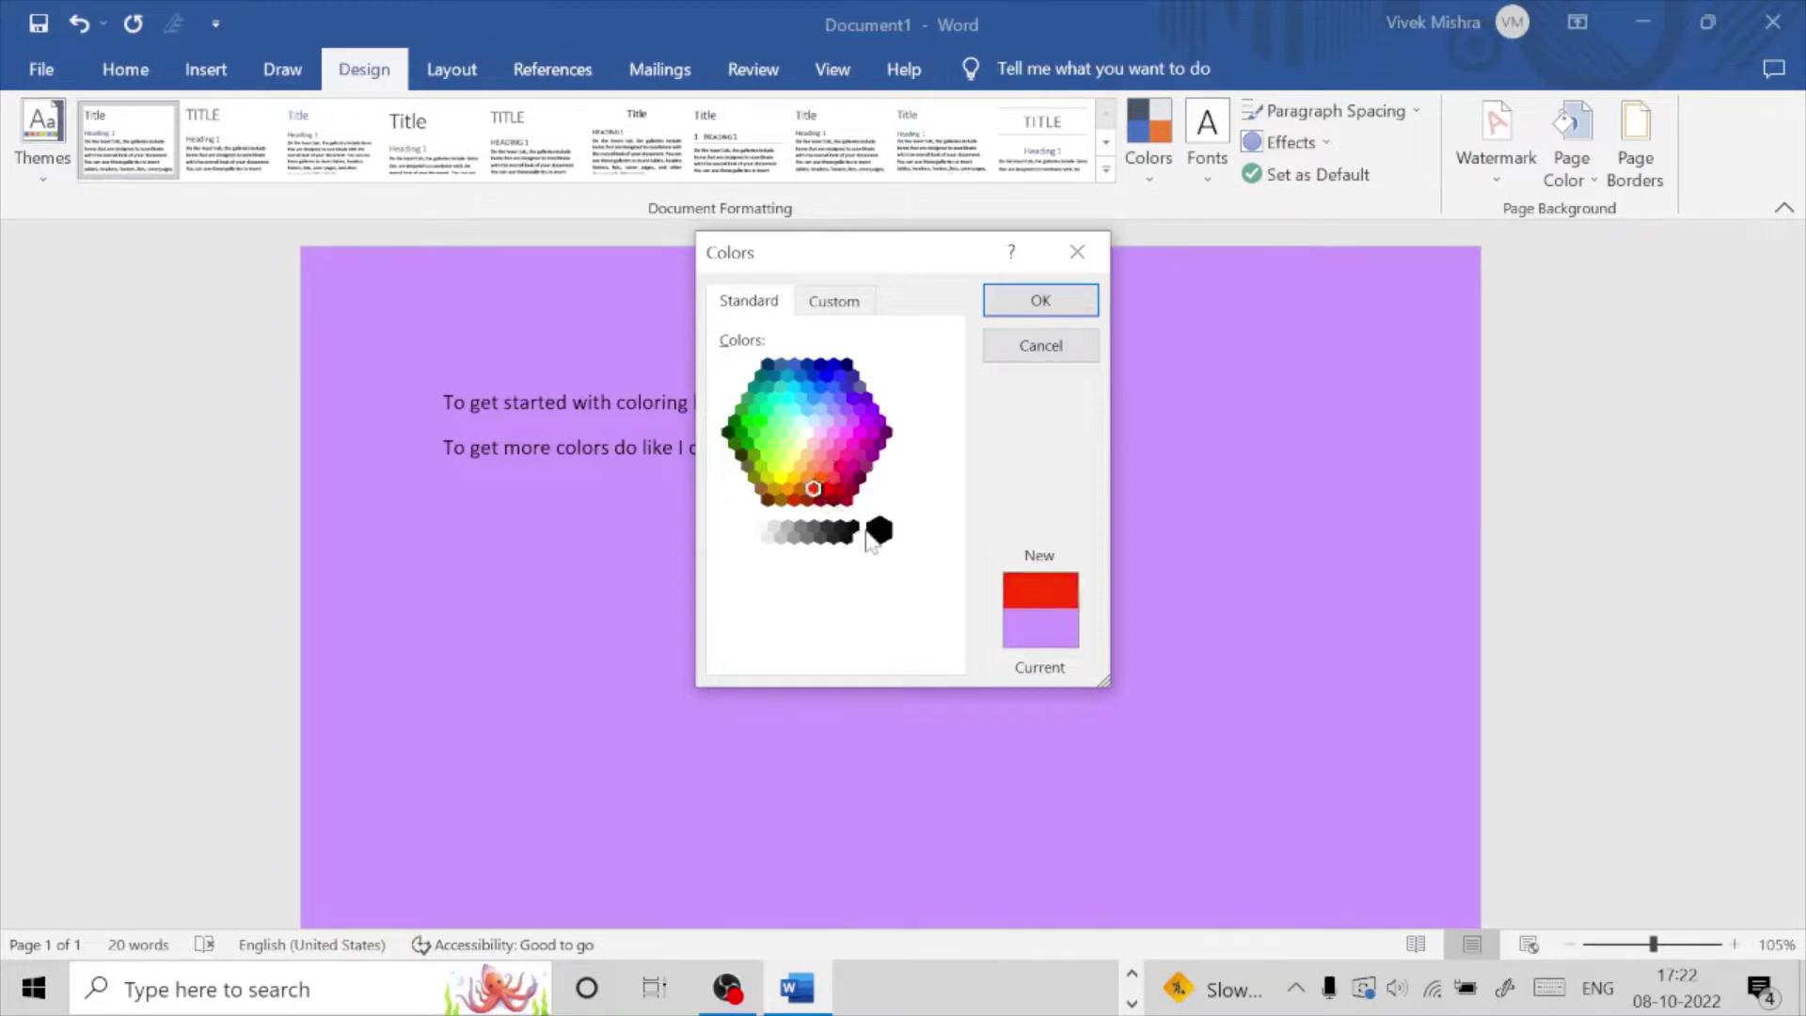
pyautogui.click(1070, 306)
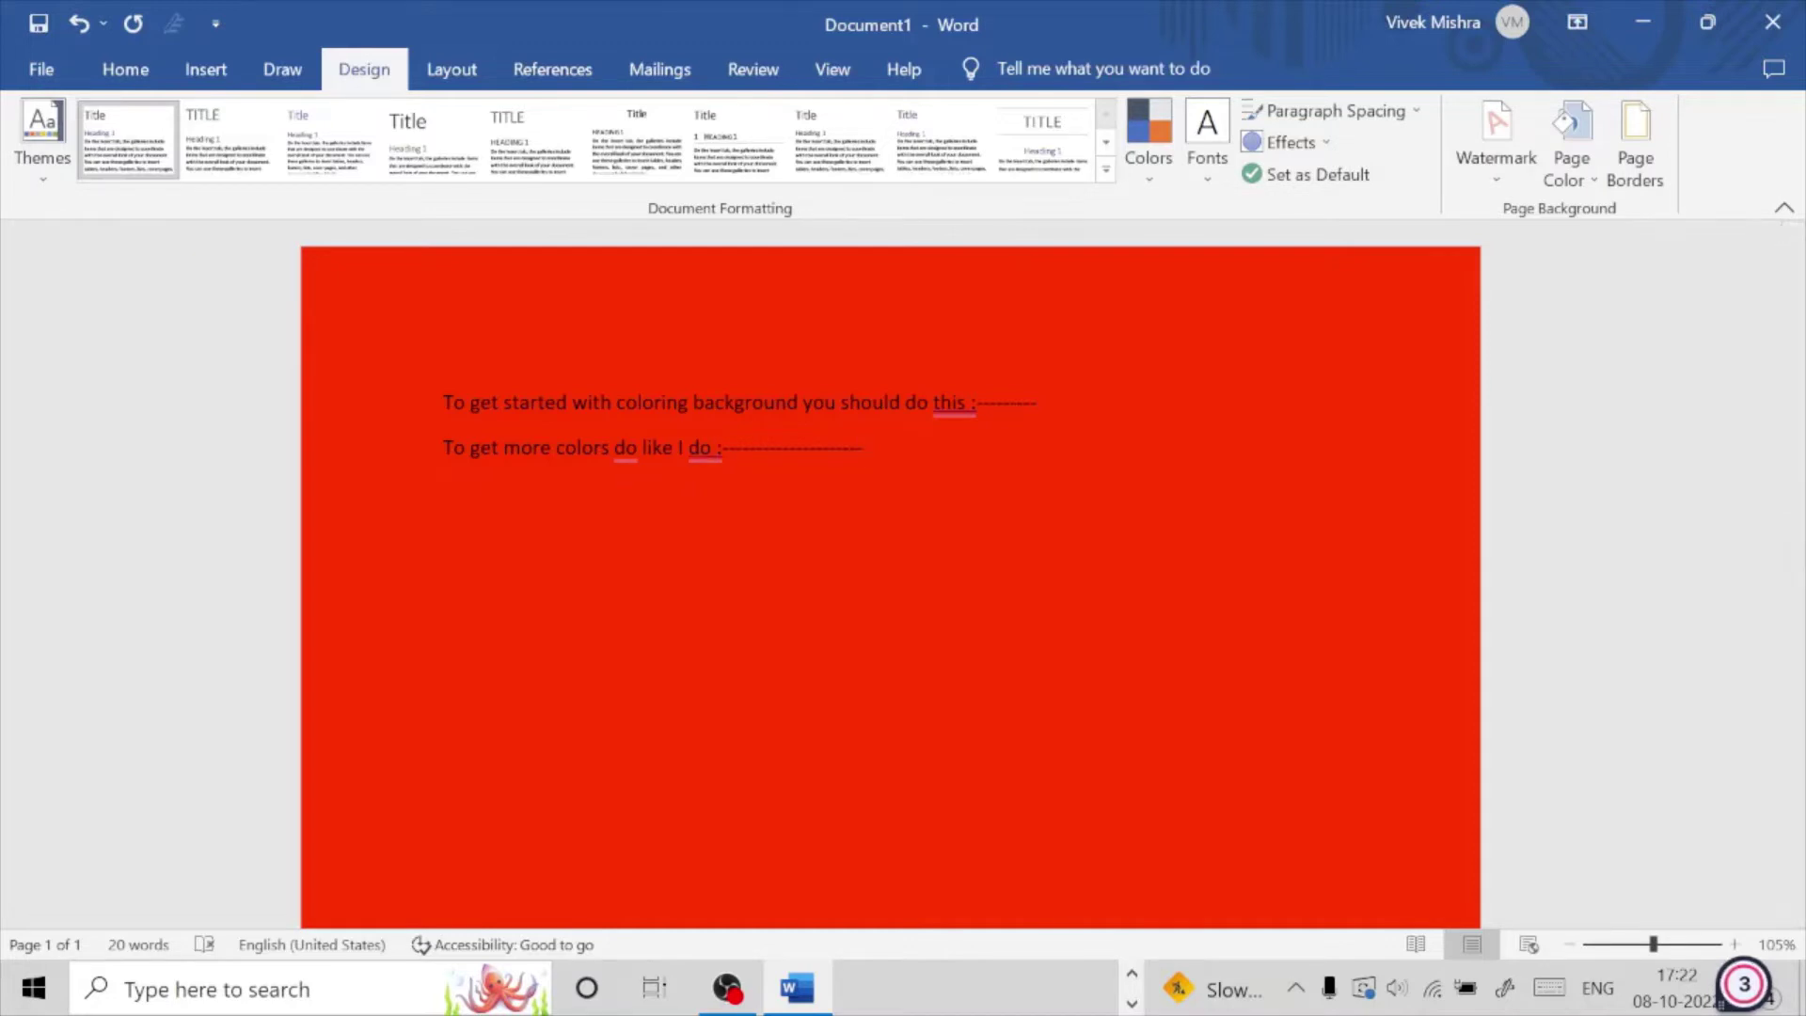
# Step: Type the third line 'For getting effects in the bockround do this like I do' and start a new line
pyautogui.write('fo')
pyautogui.write(' ting')
pyautogui.write('ef')
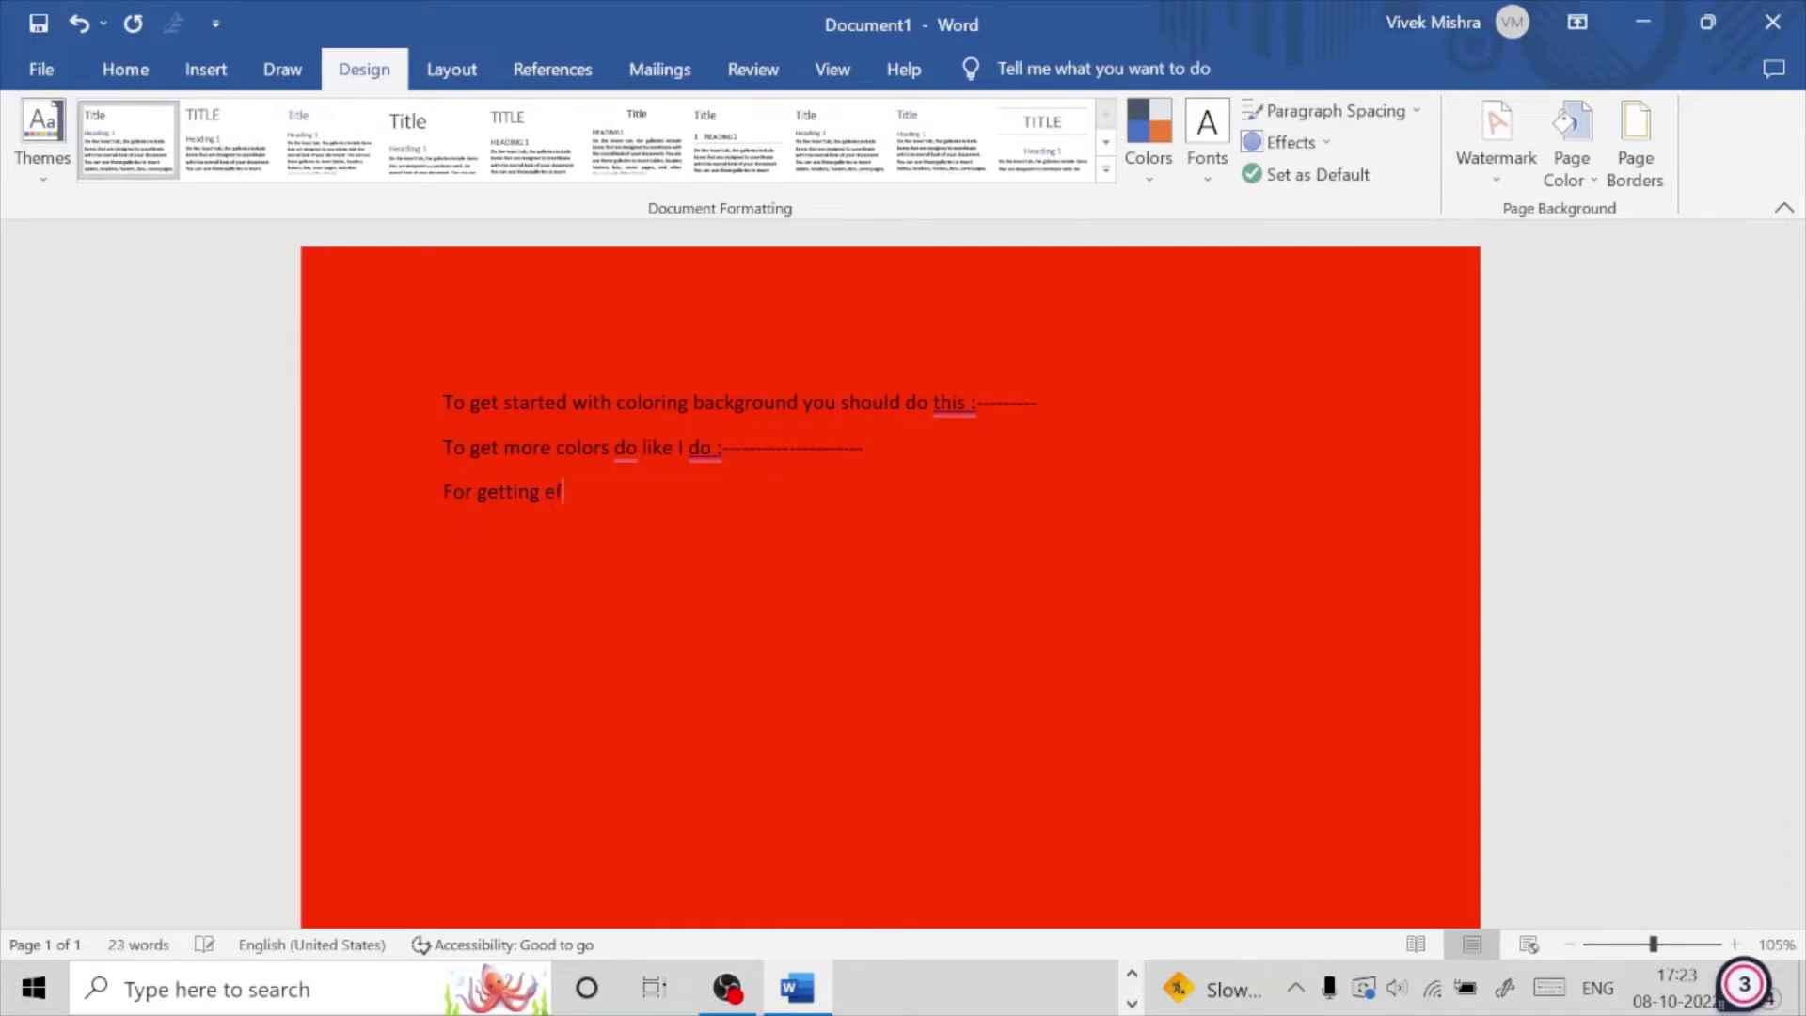
pyautogui.write('ec')
pyautogui.write('ts ')
pyautogui.write('in t')
pyautogui.write('he')
pyautogui.write('ba')
pyautogui.write('ckro')
pyautogui.write('und ')
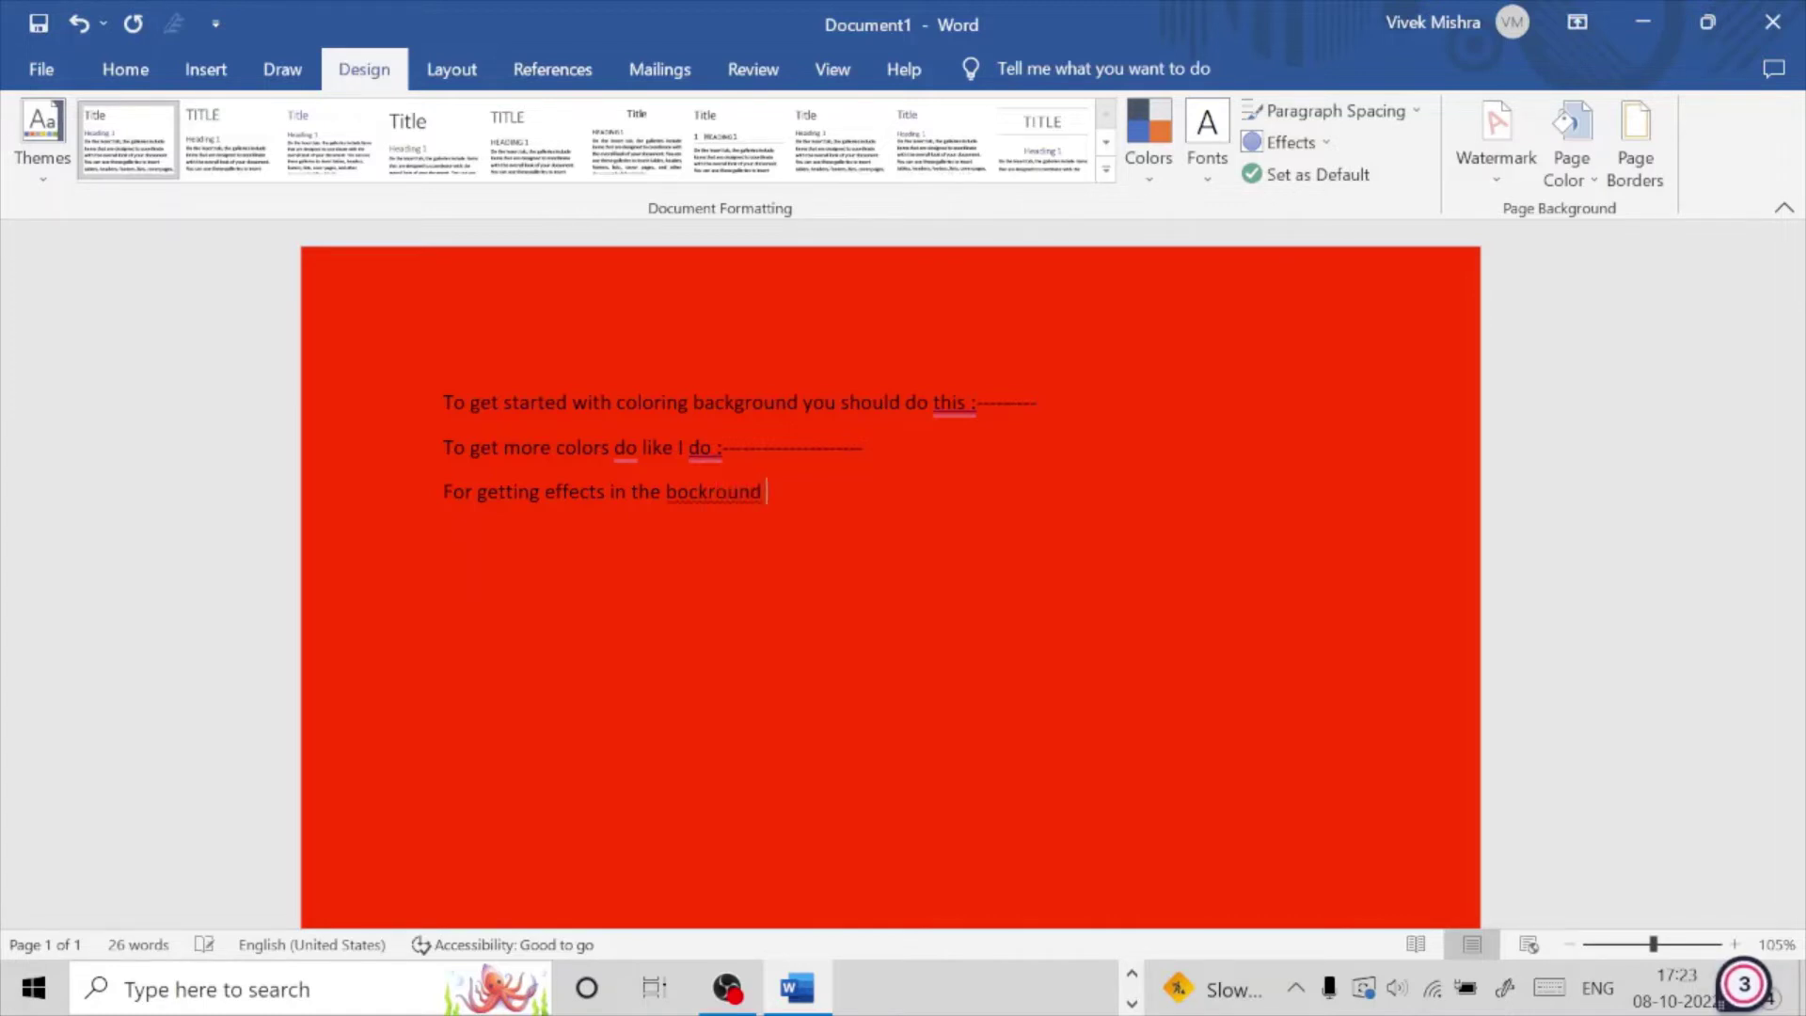
pyautogui.write('t')
pyautogui.press('BackSpace')
pyautogui.write('o ')
pyautogui.write('this l')
pyautogui.write('ik')
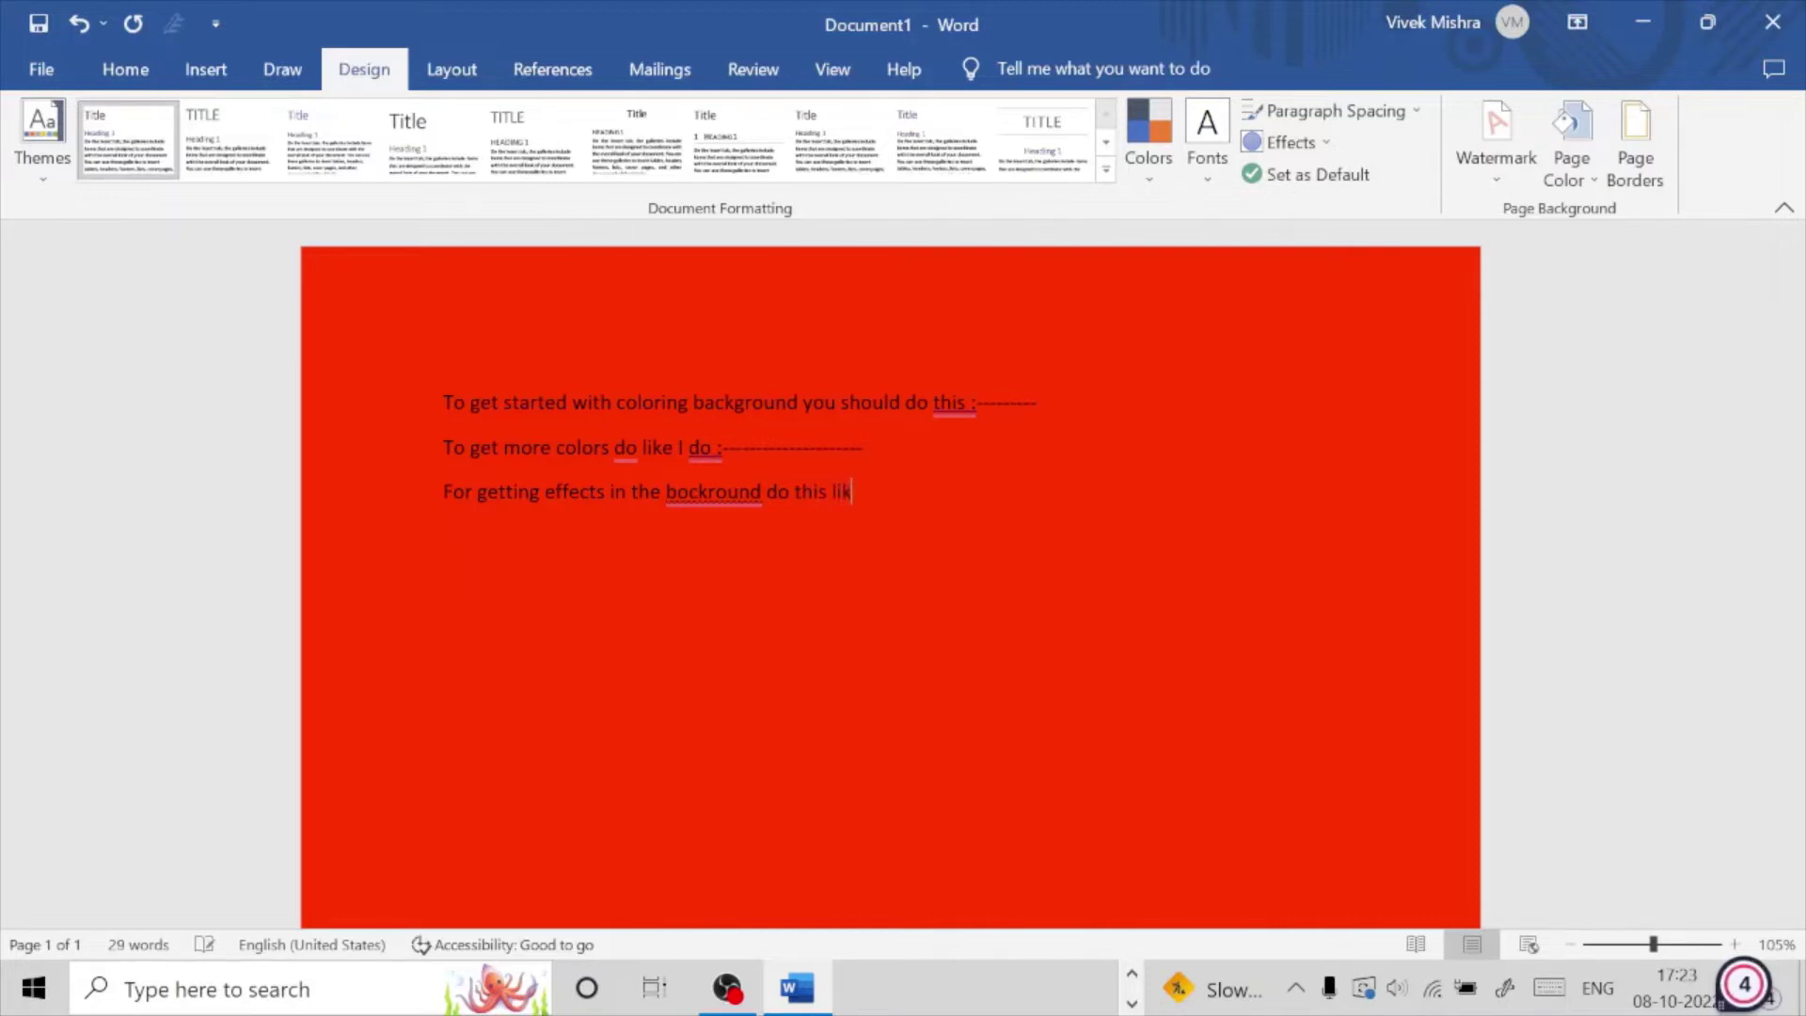
pyautogui.write('e I ')
pyautogui.write('d')
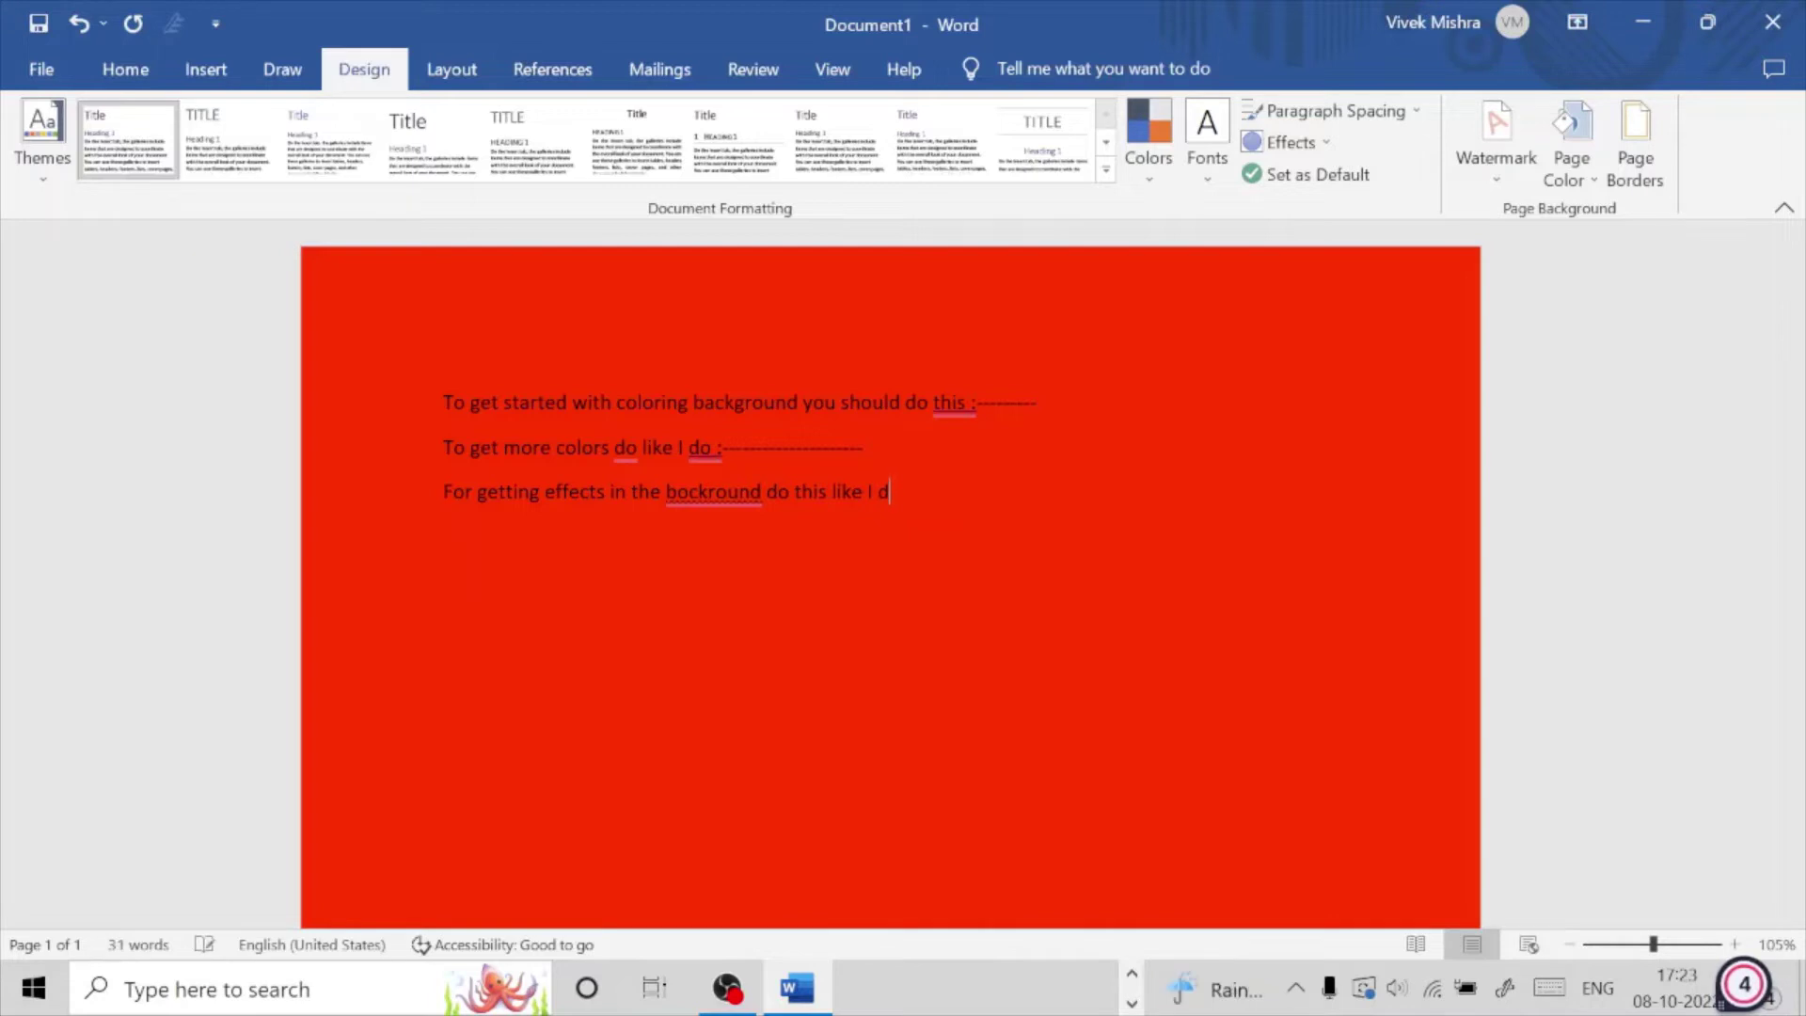
pyautogui.write('o')
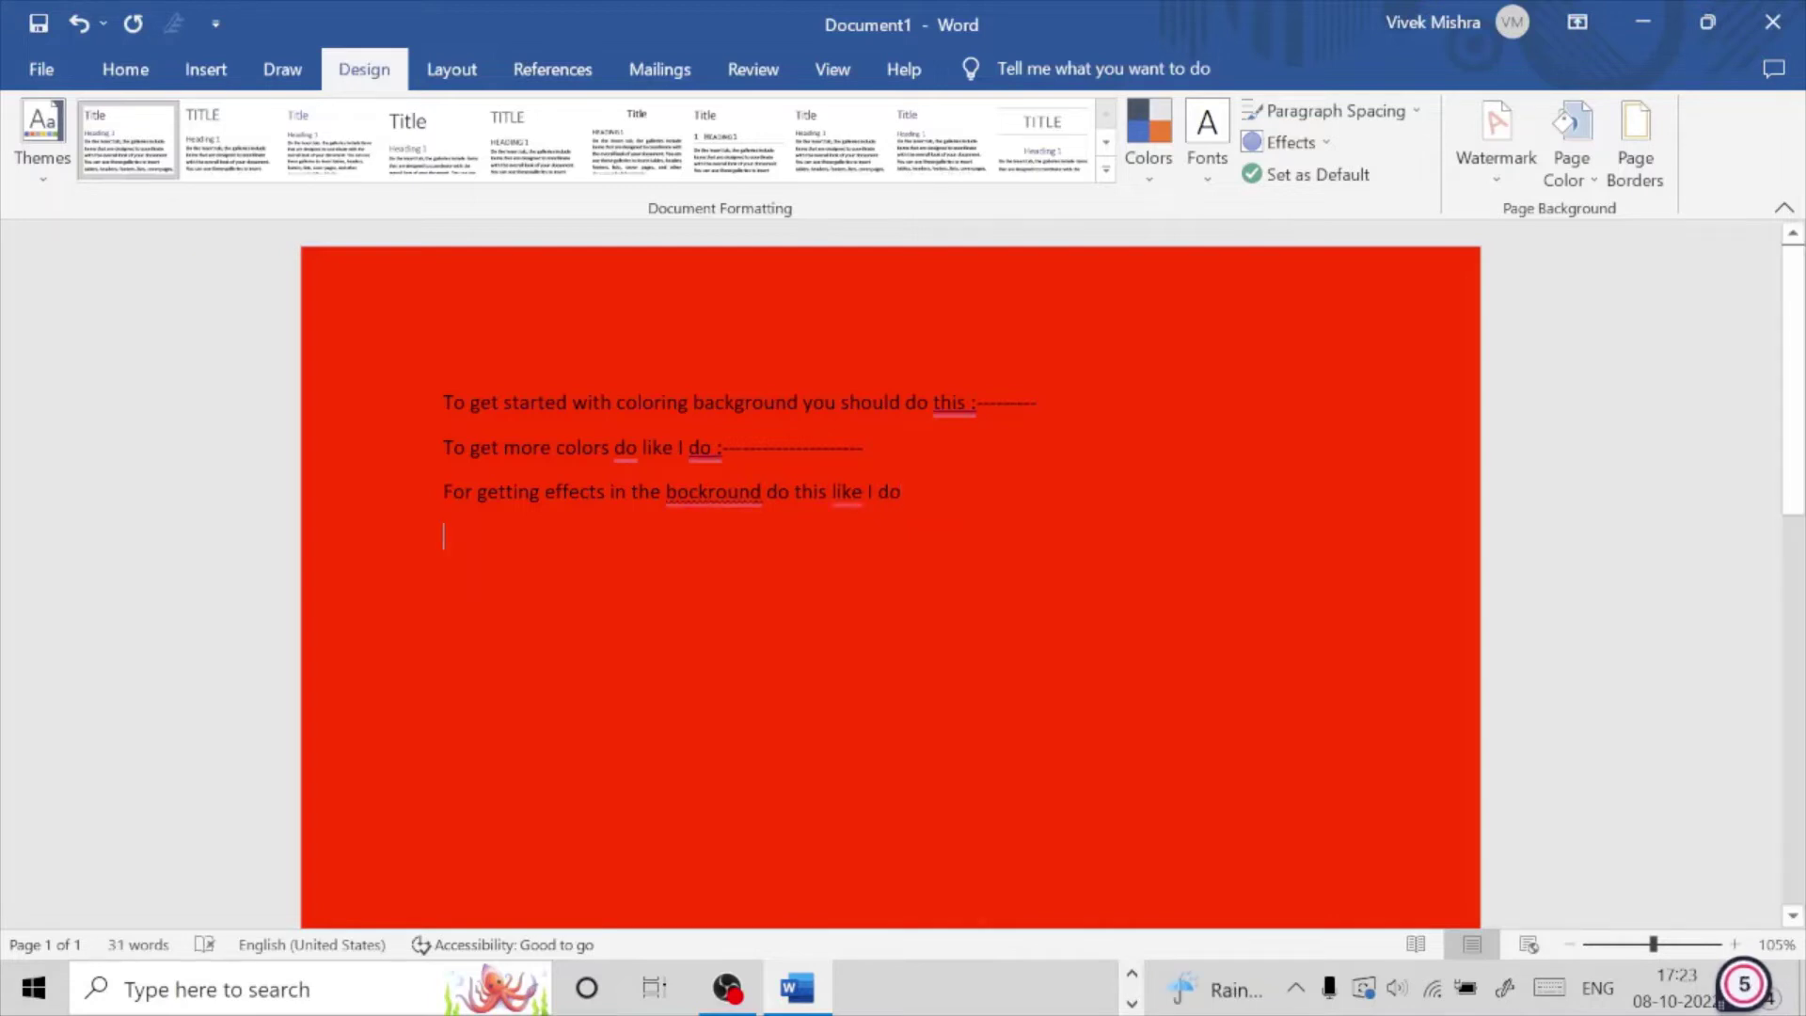
pyautogui.press('Return')
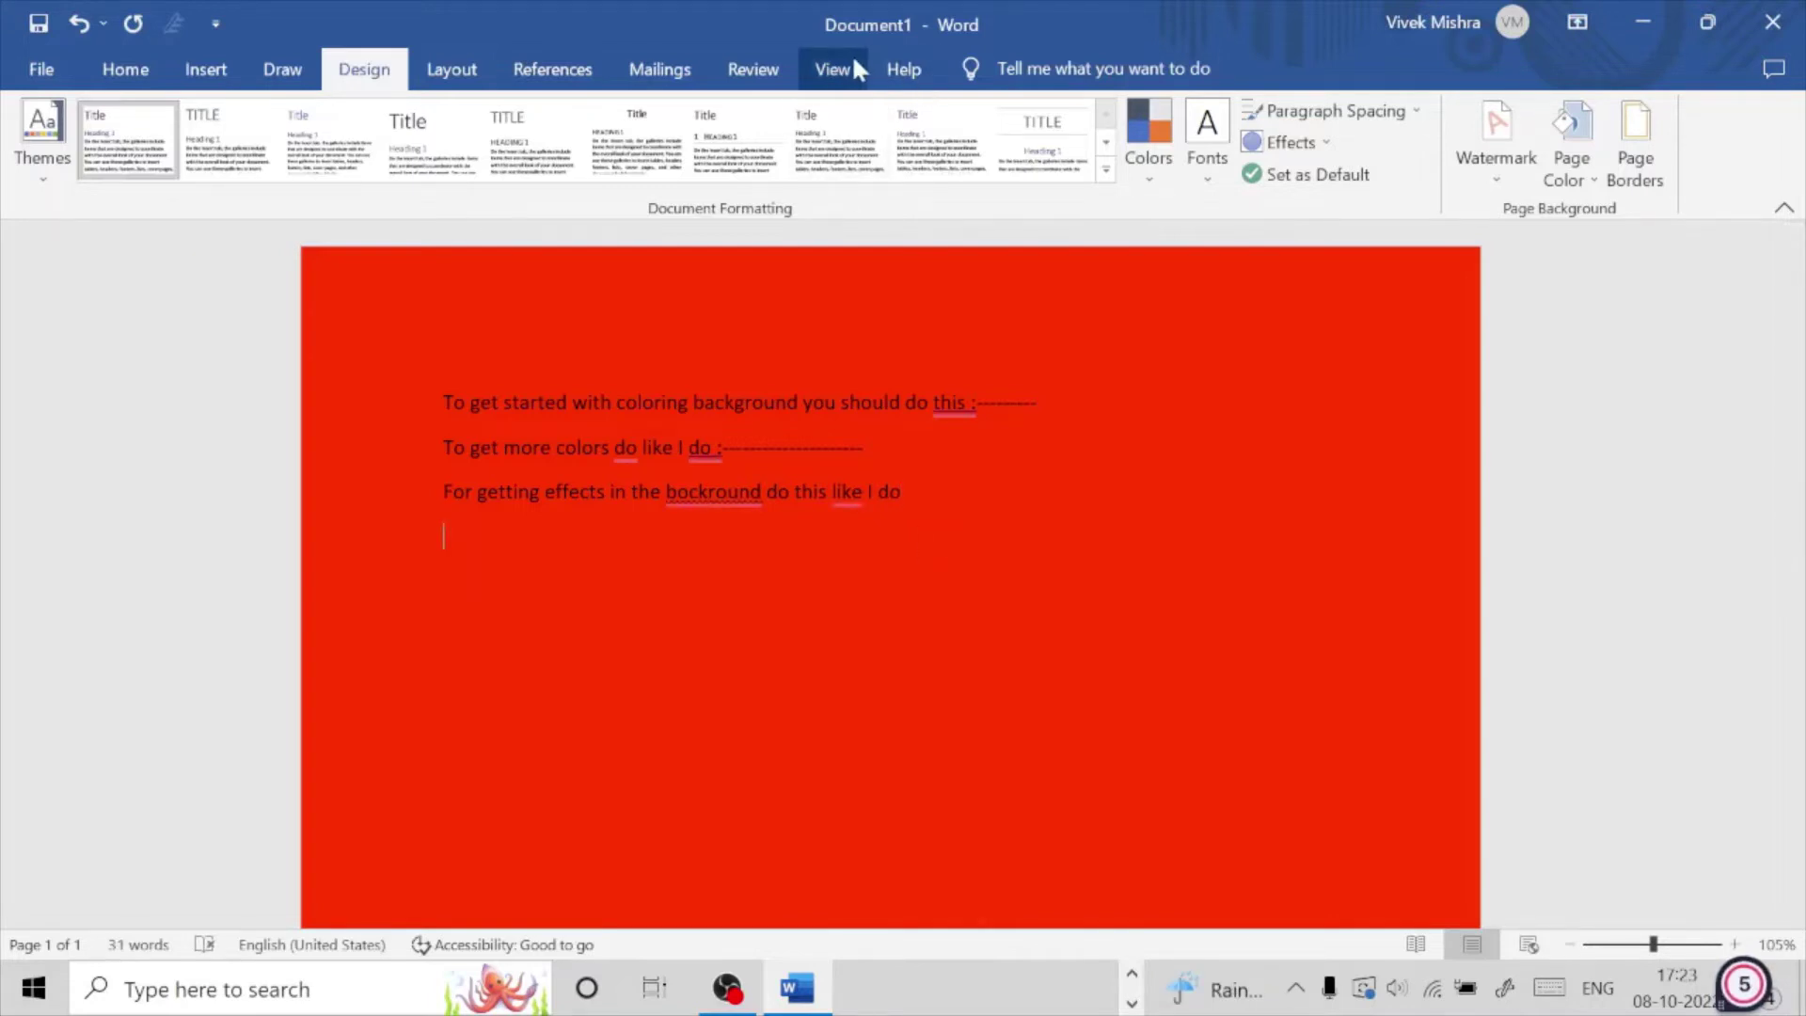
# Step: In Fill Effects, set a one-colour dark-top vertical gradient, then switch to Two colors
pyautogui.click(1594, 181)
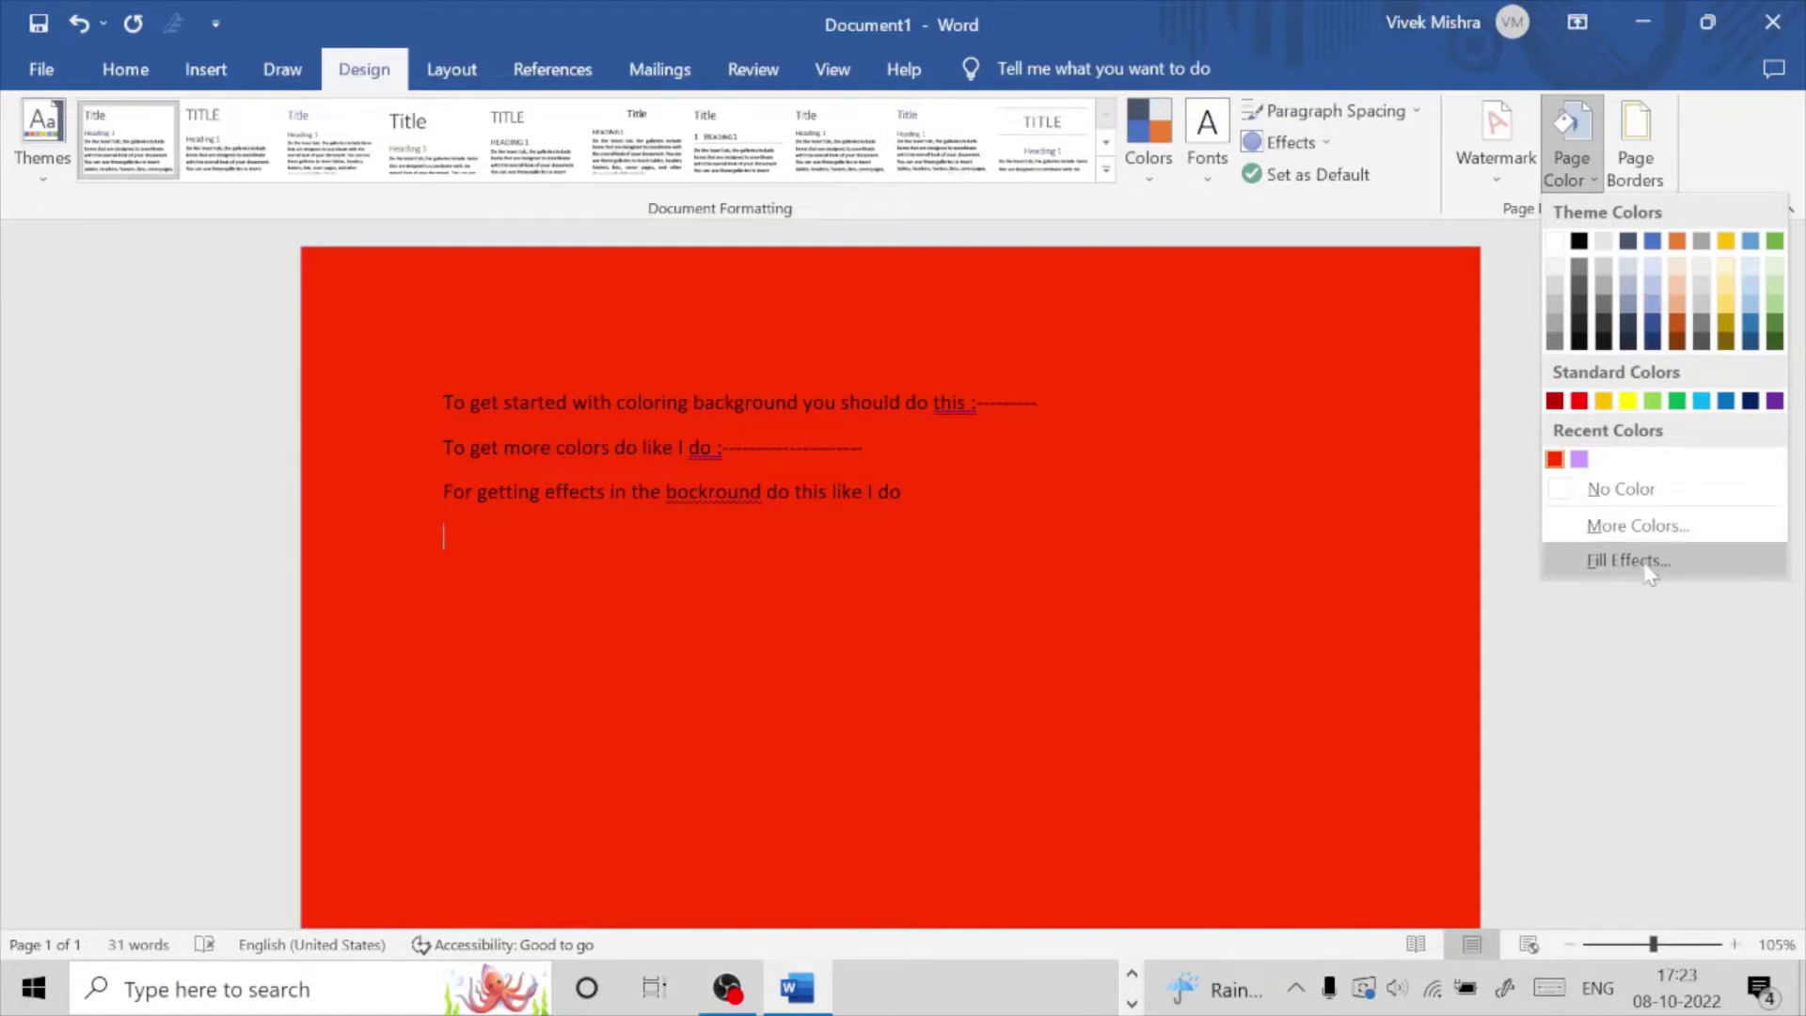
pyautogui.click(1628, 560)
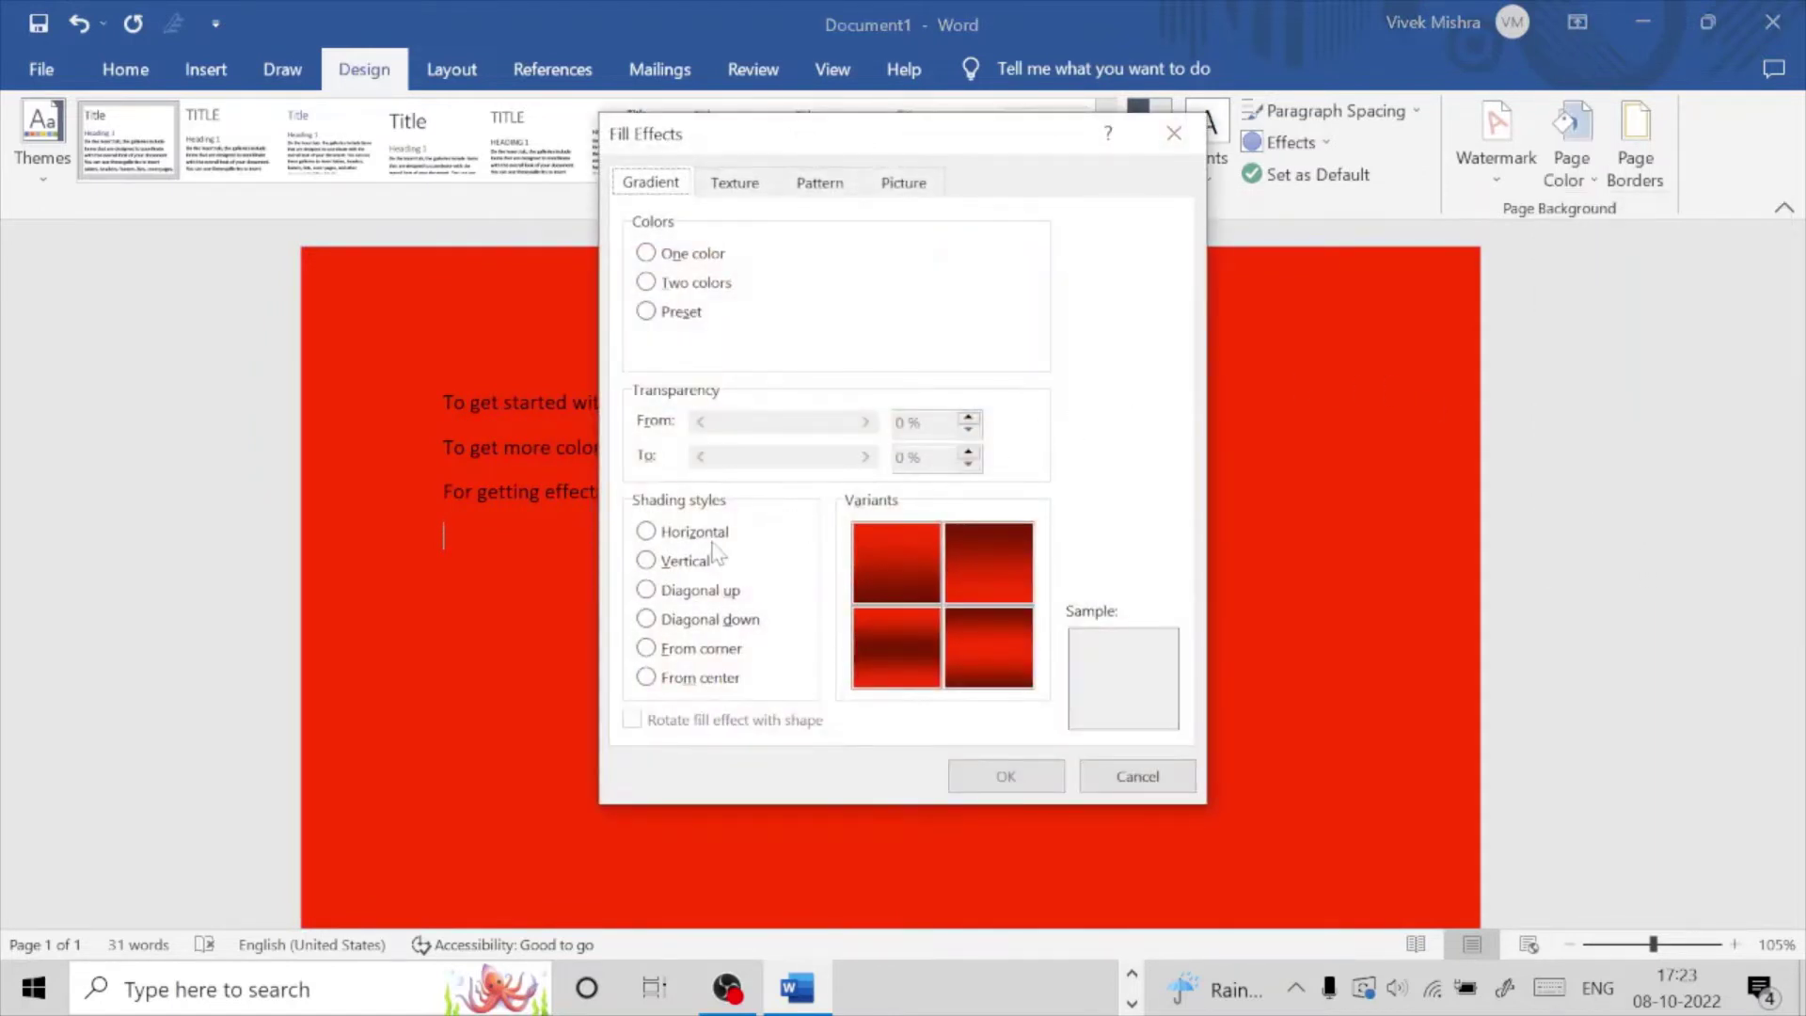
pyautogui.click(918, 556)
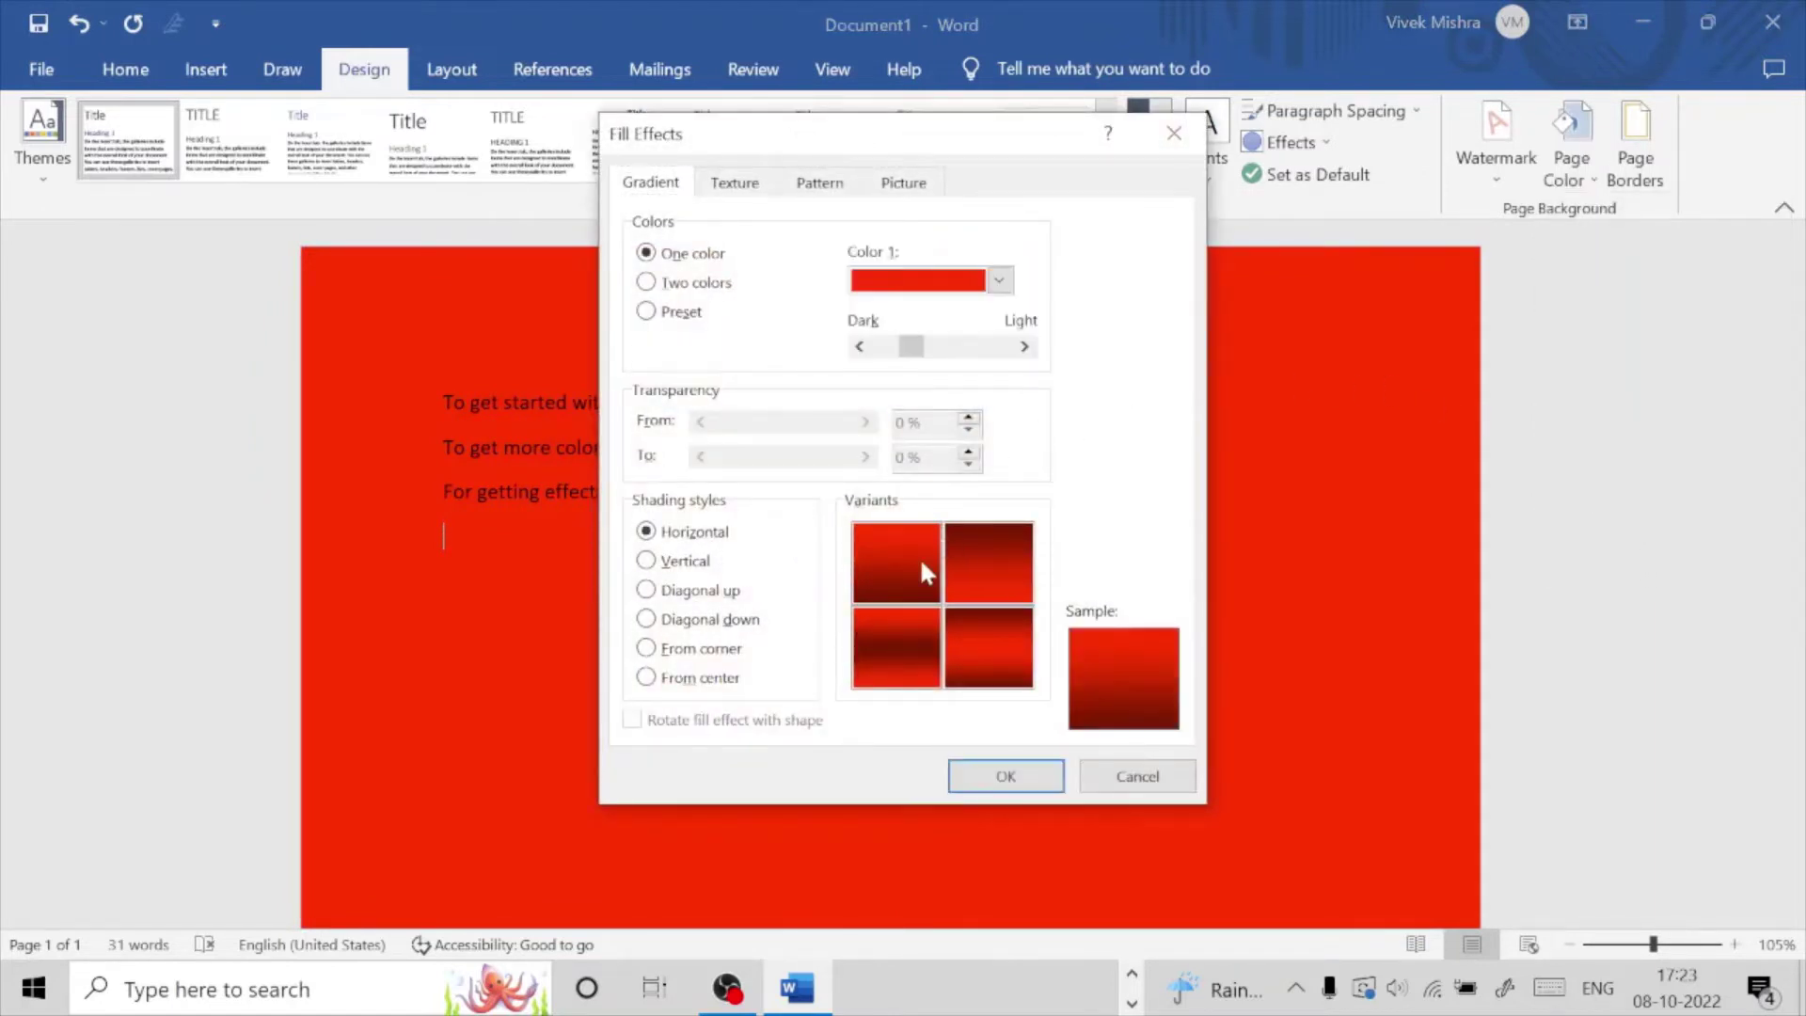
pyautogui.click(984, 558)
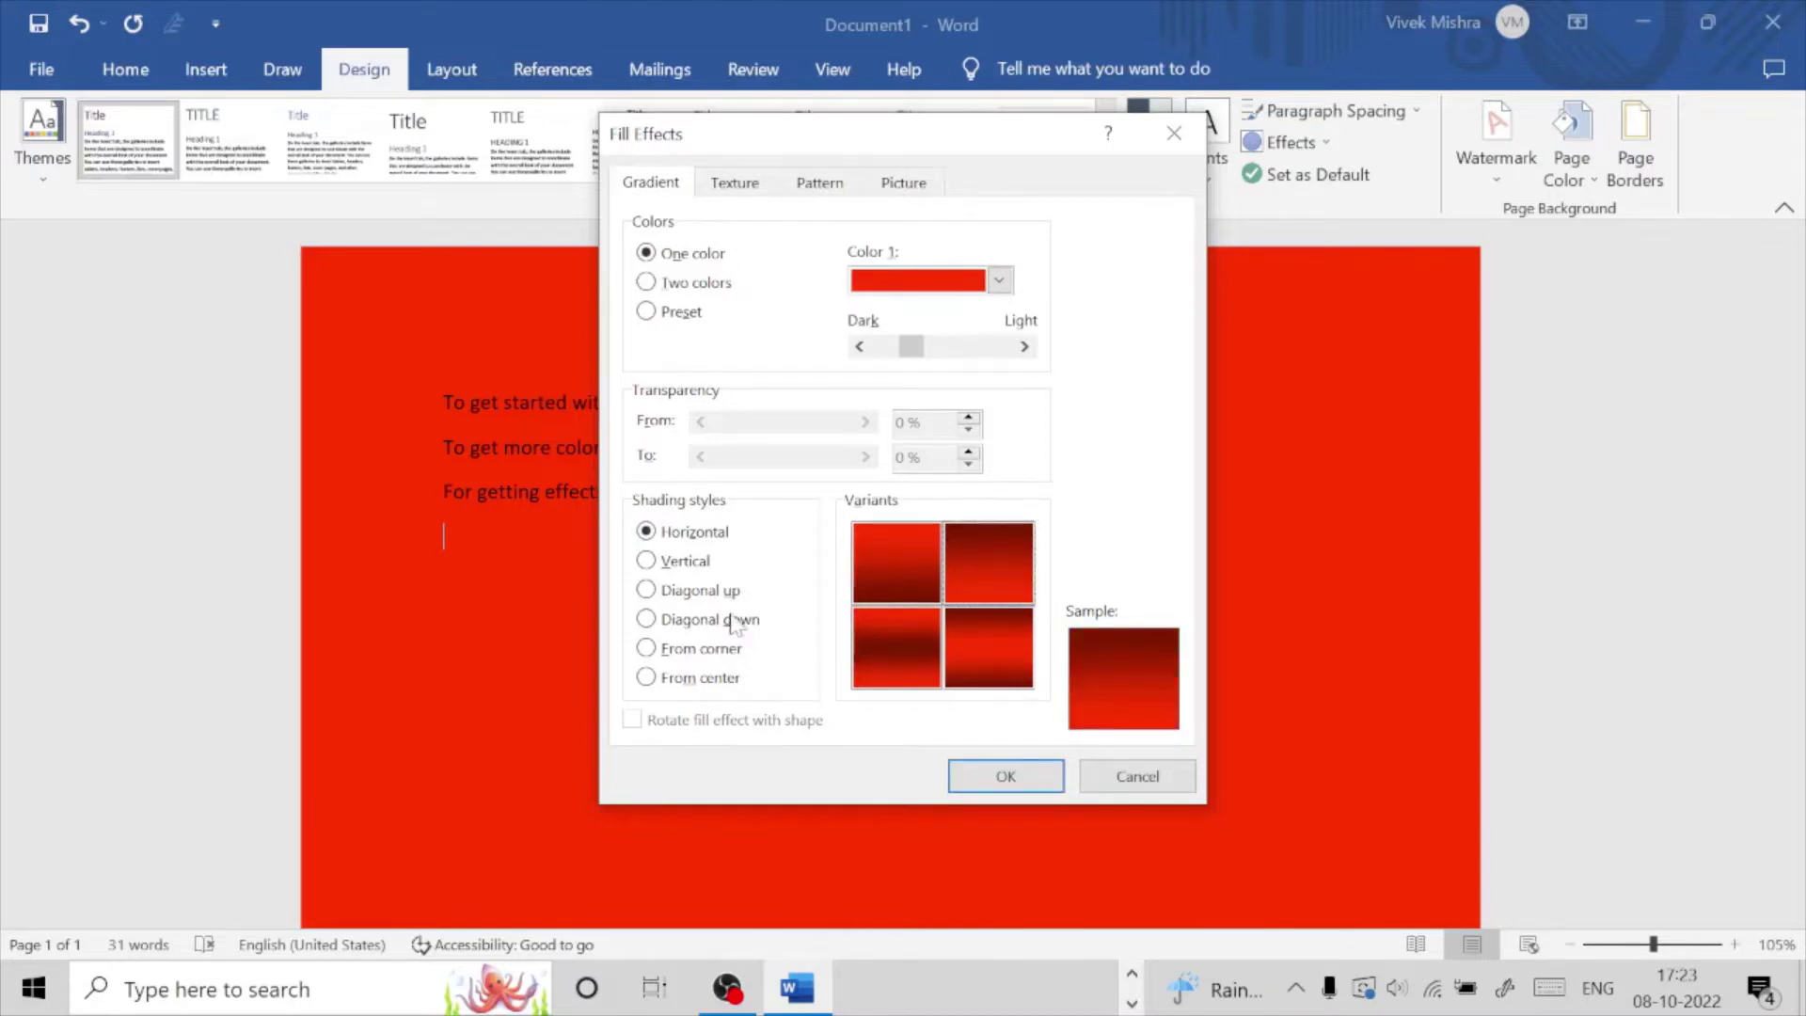
pyautogui.click(647, 562)
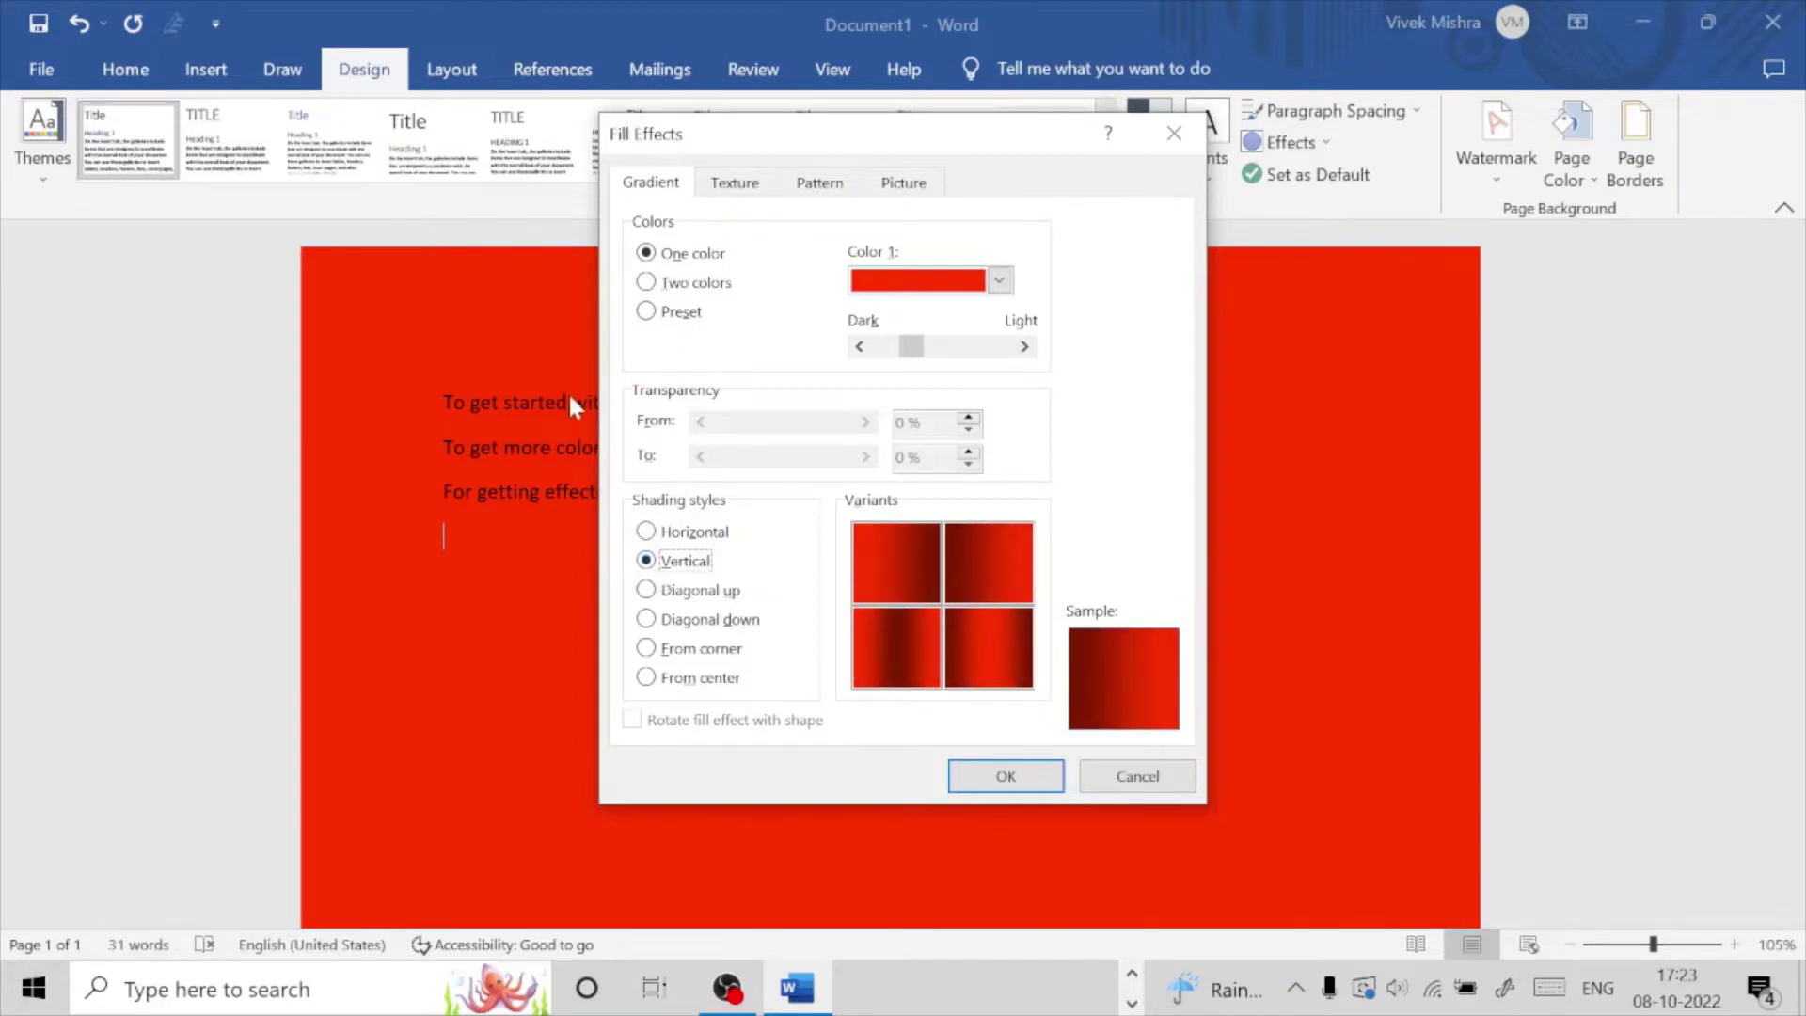
pyautogui.click(649, 282)
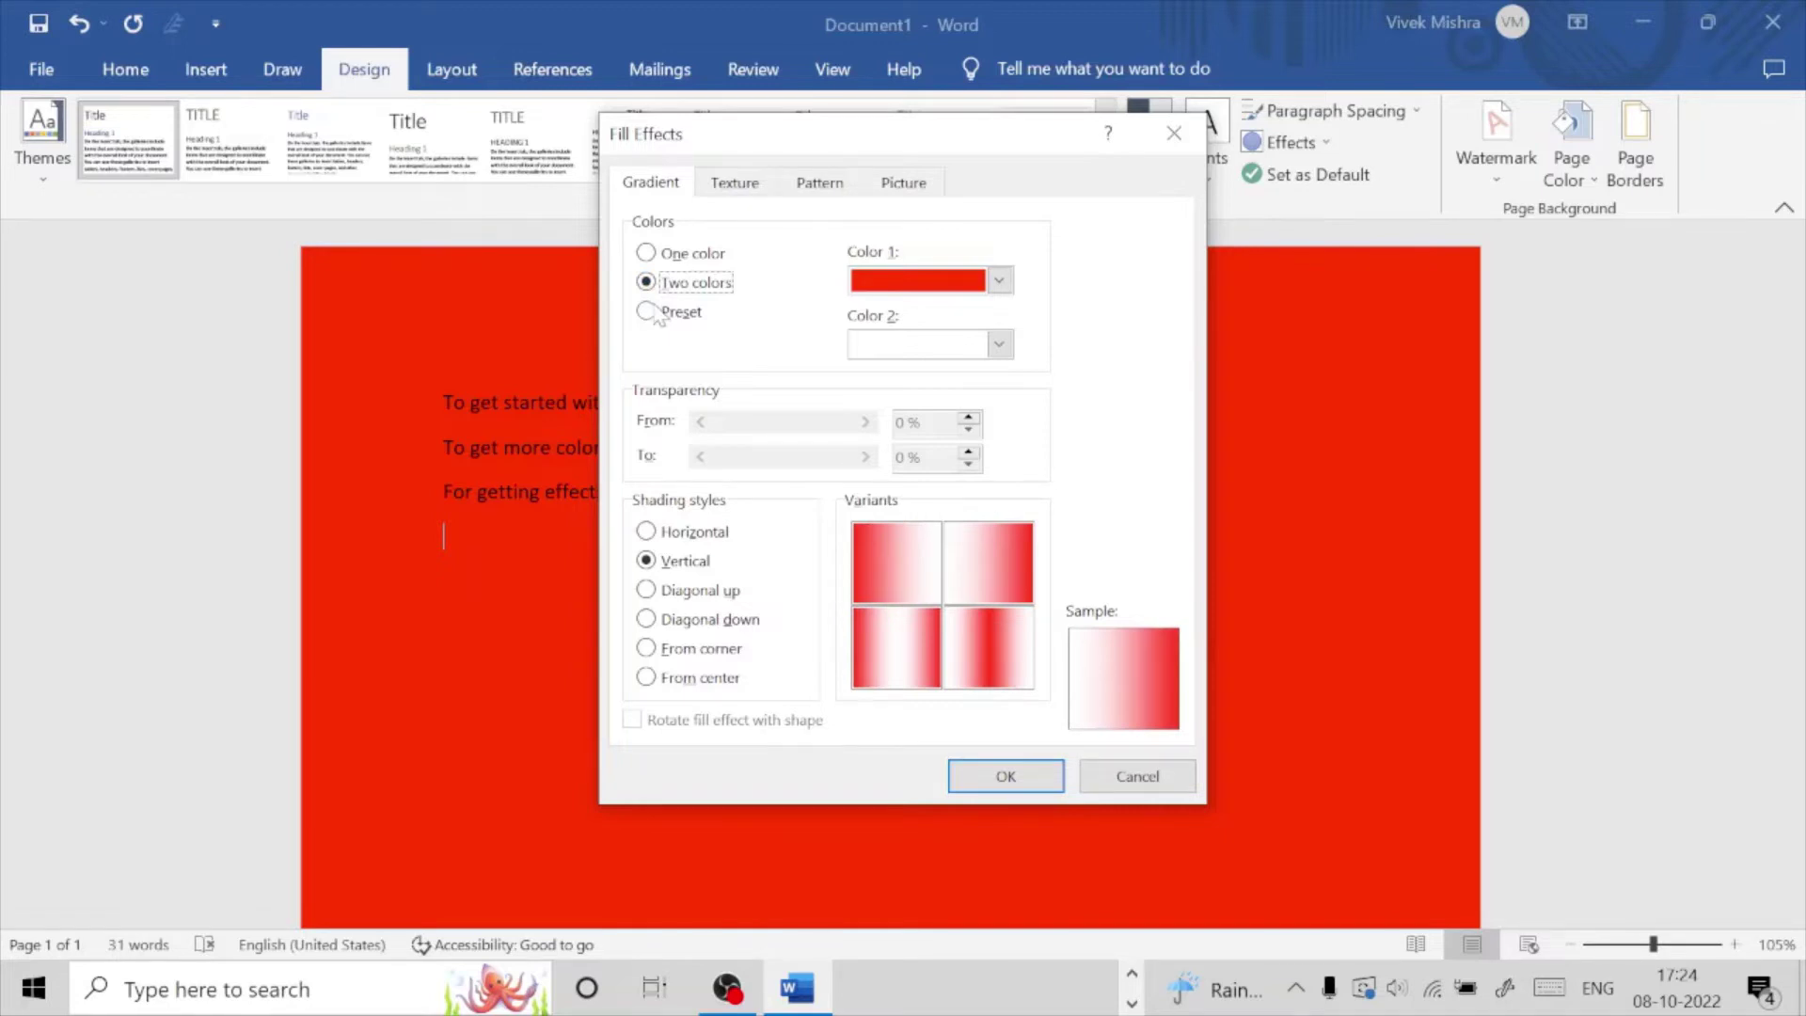
# Step: Try the Late Sunset preset, then a two-colour gradient with green, light blue and dark blue
pyautogui.click(657, 317)
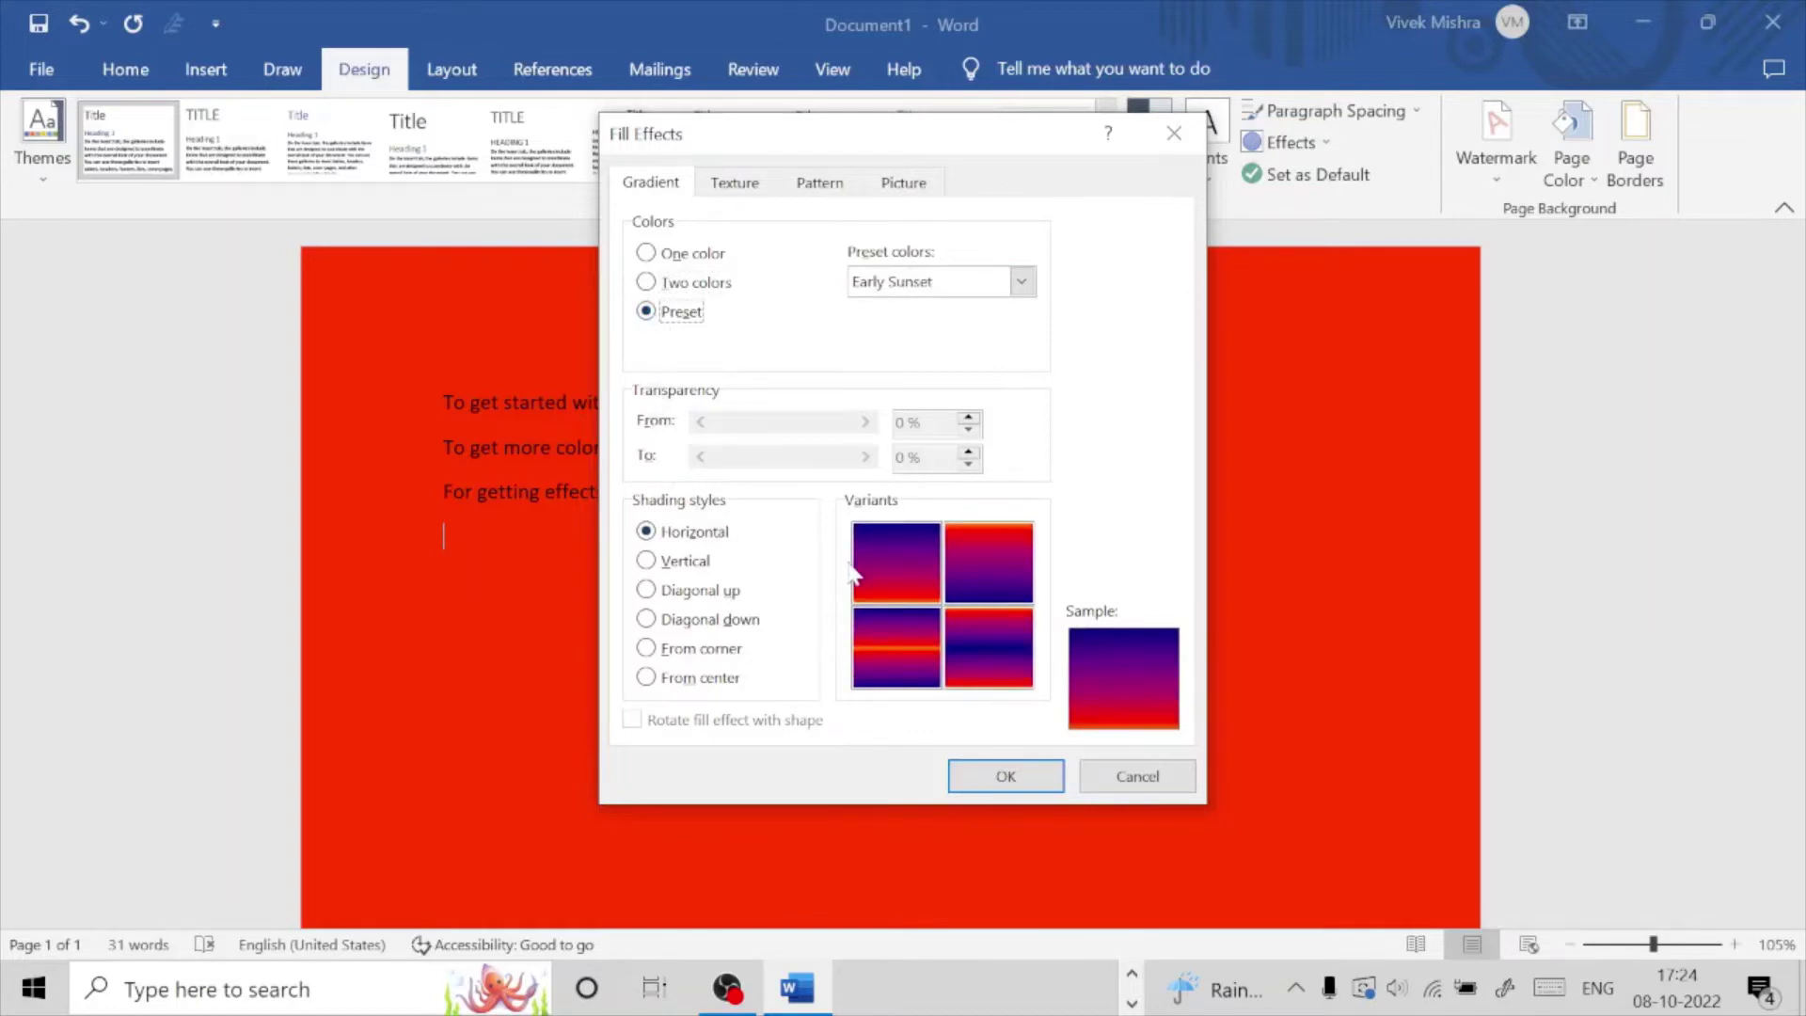
pyautogui.click(988, 283)
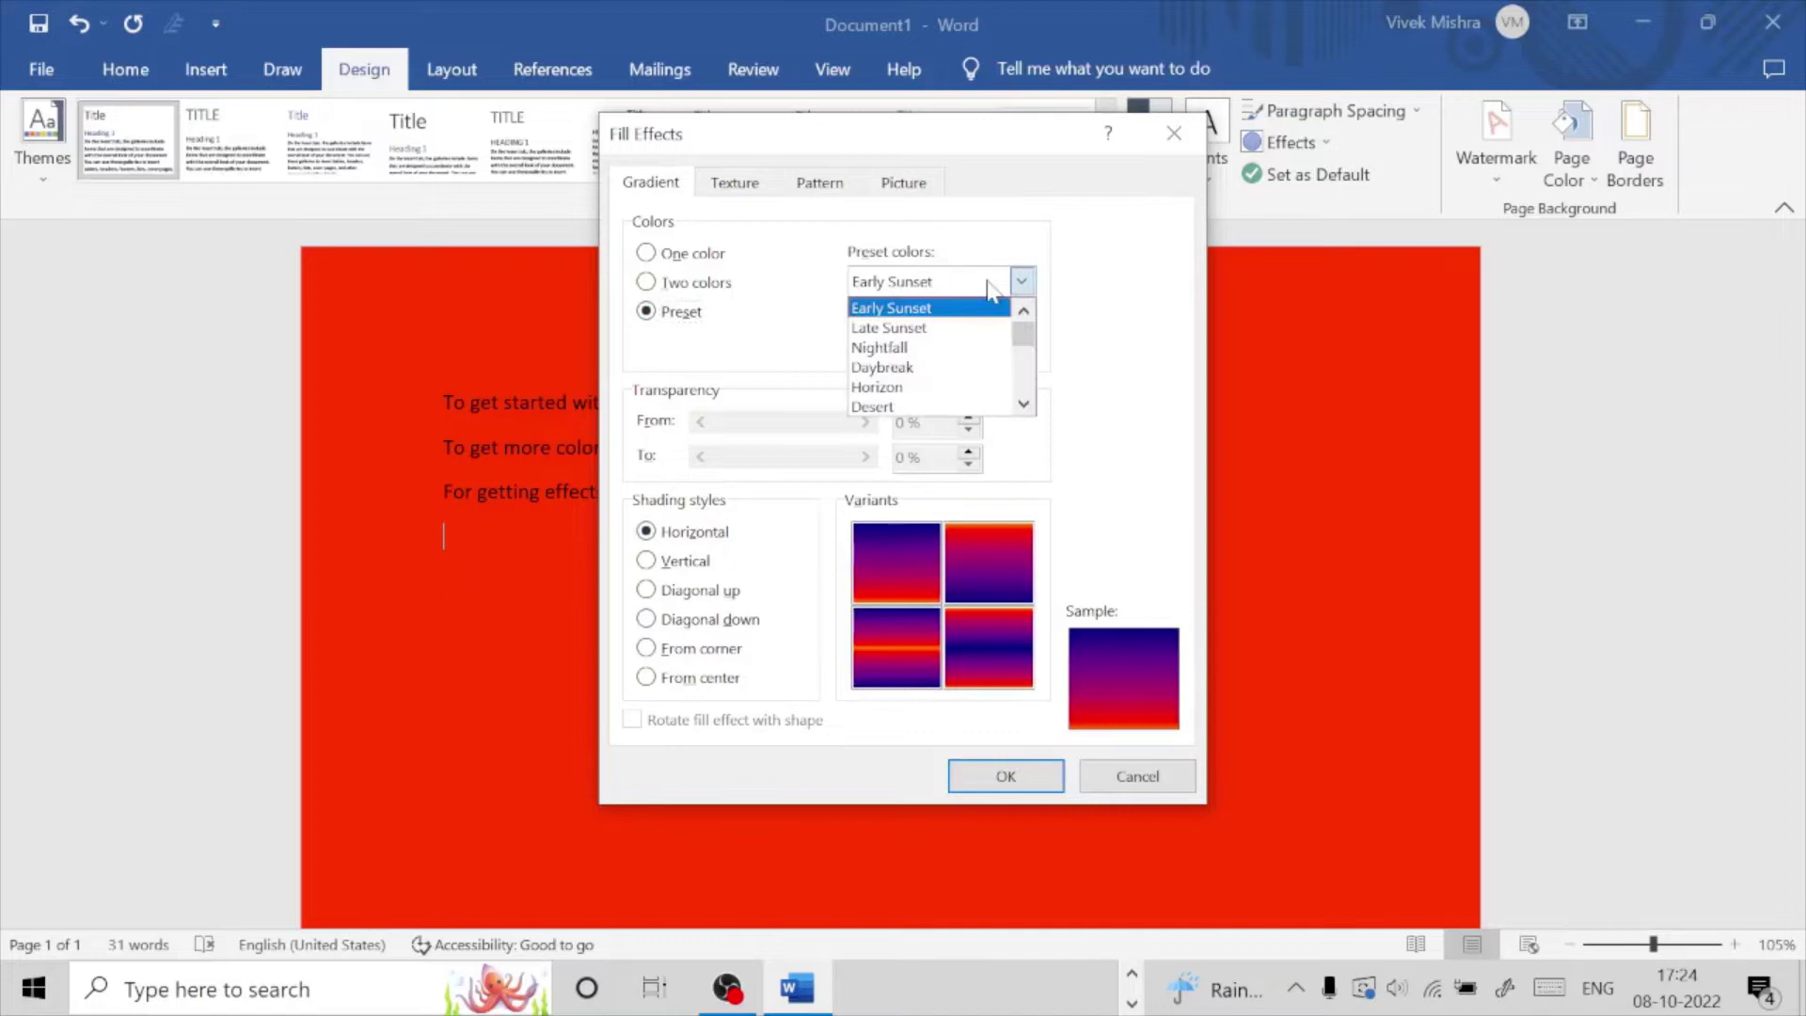
pyautogui.click(950, 331)
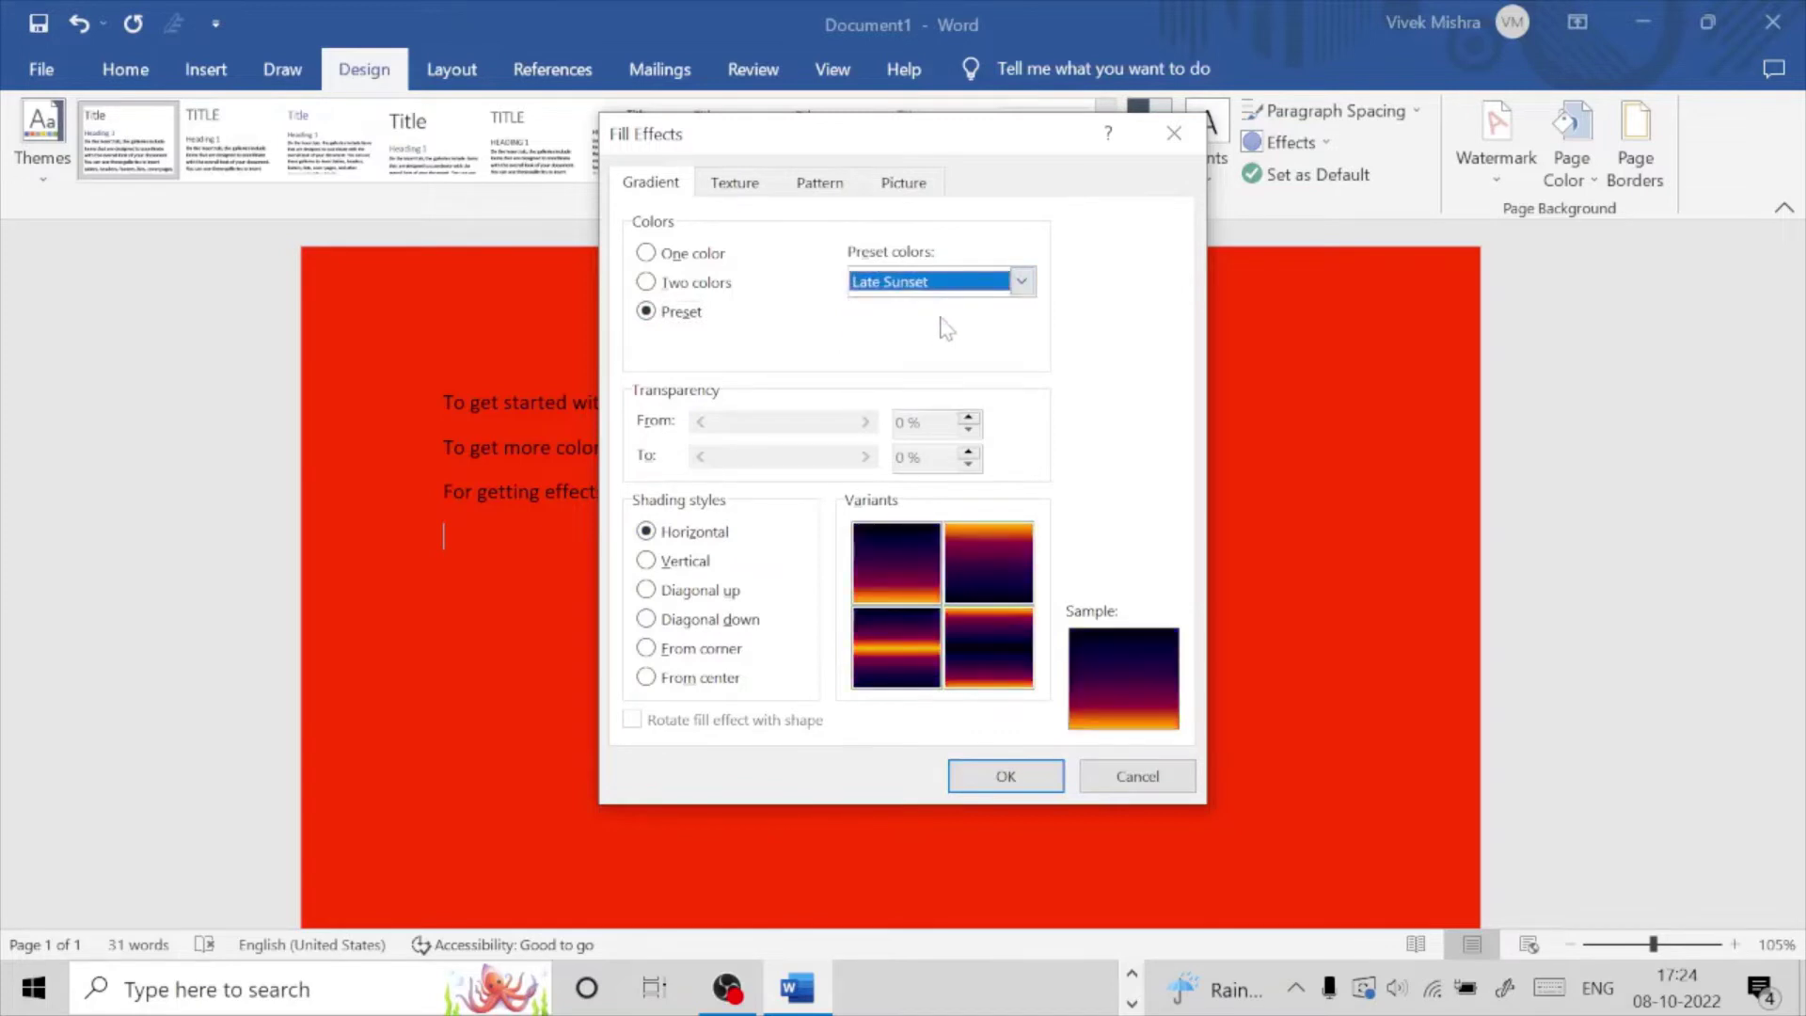
pyautogui.click(685, 287)
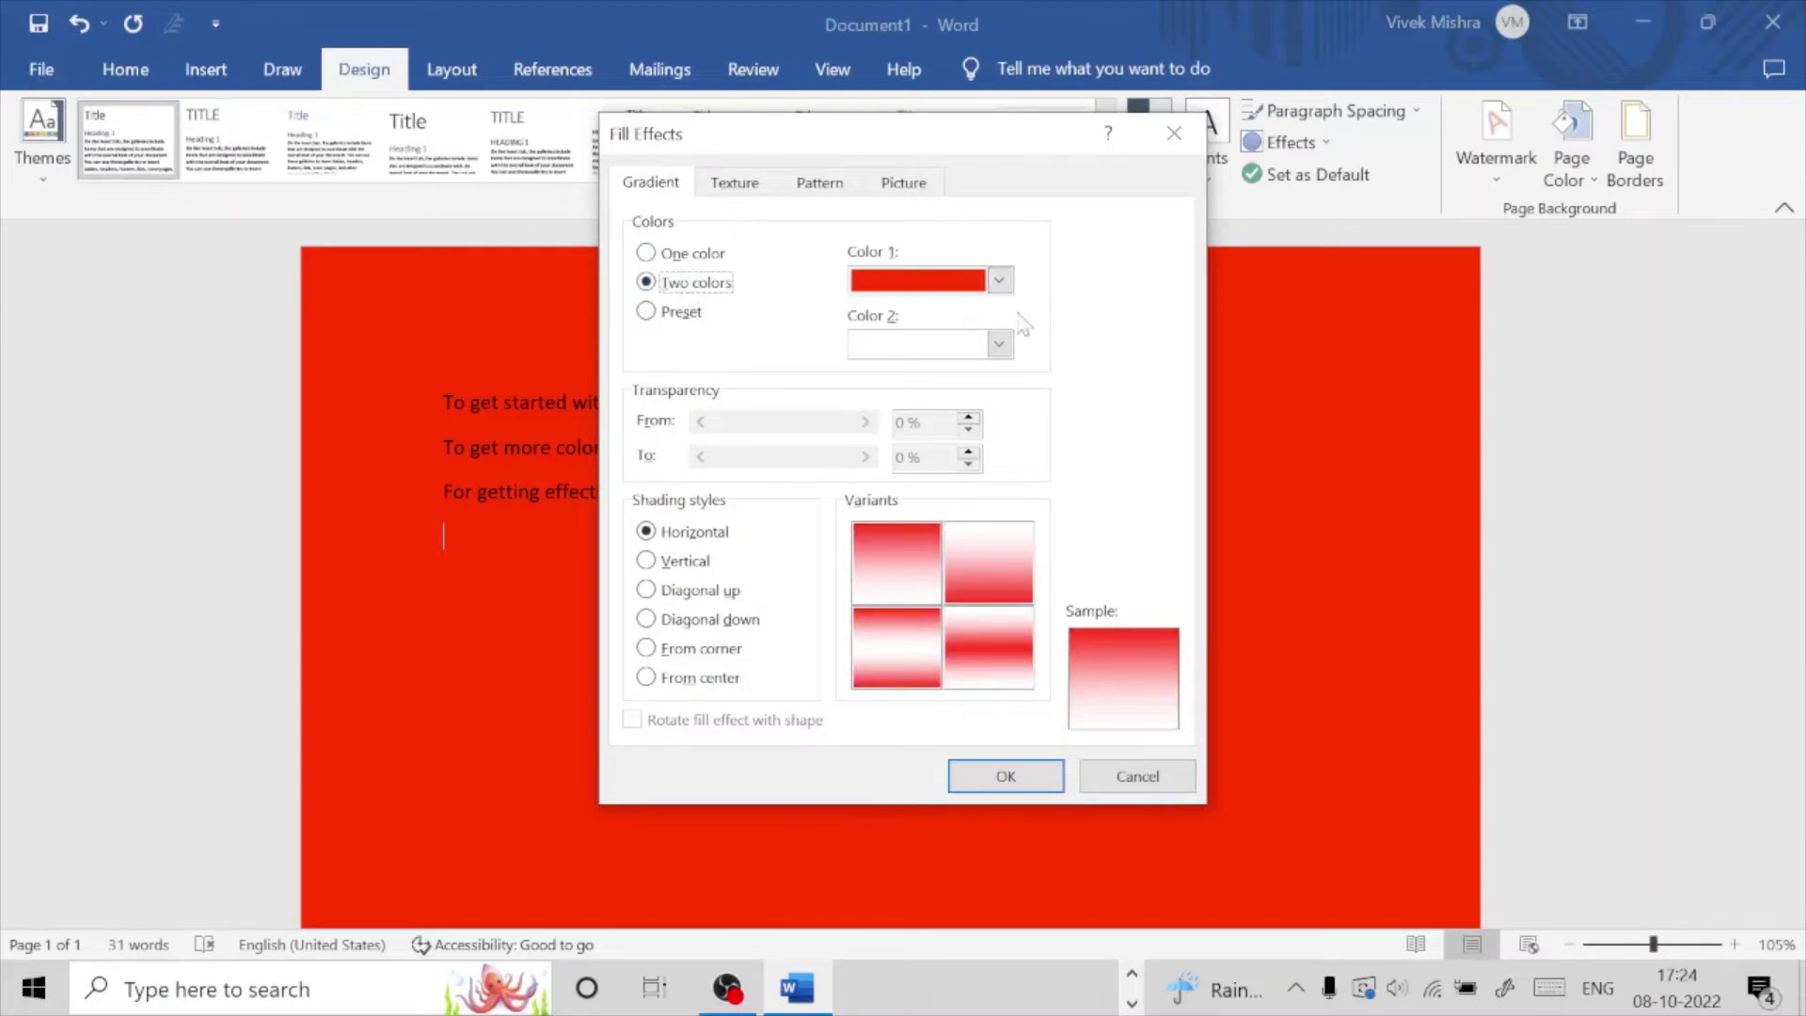
pyautogui.click(999, 344)
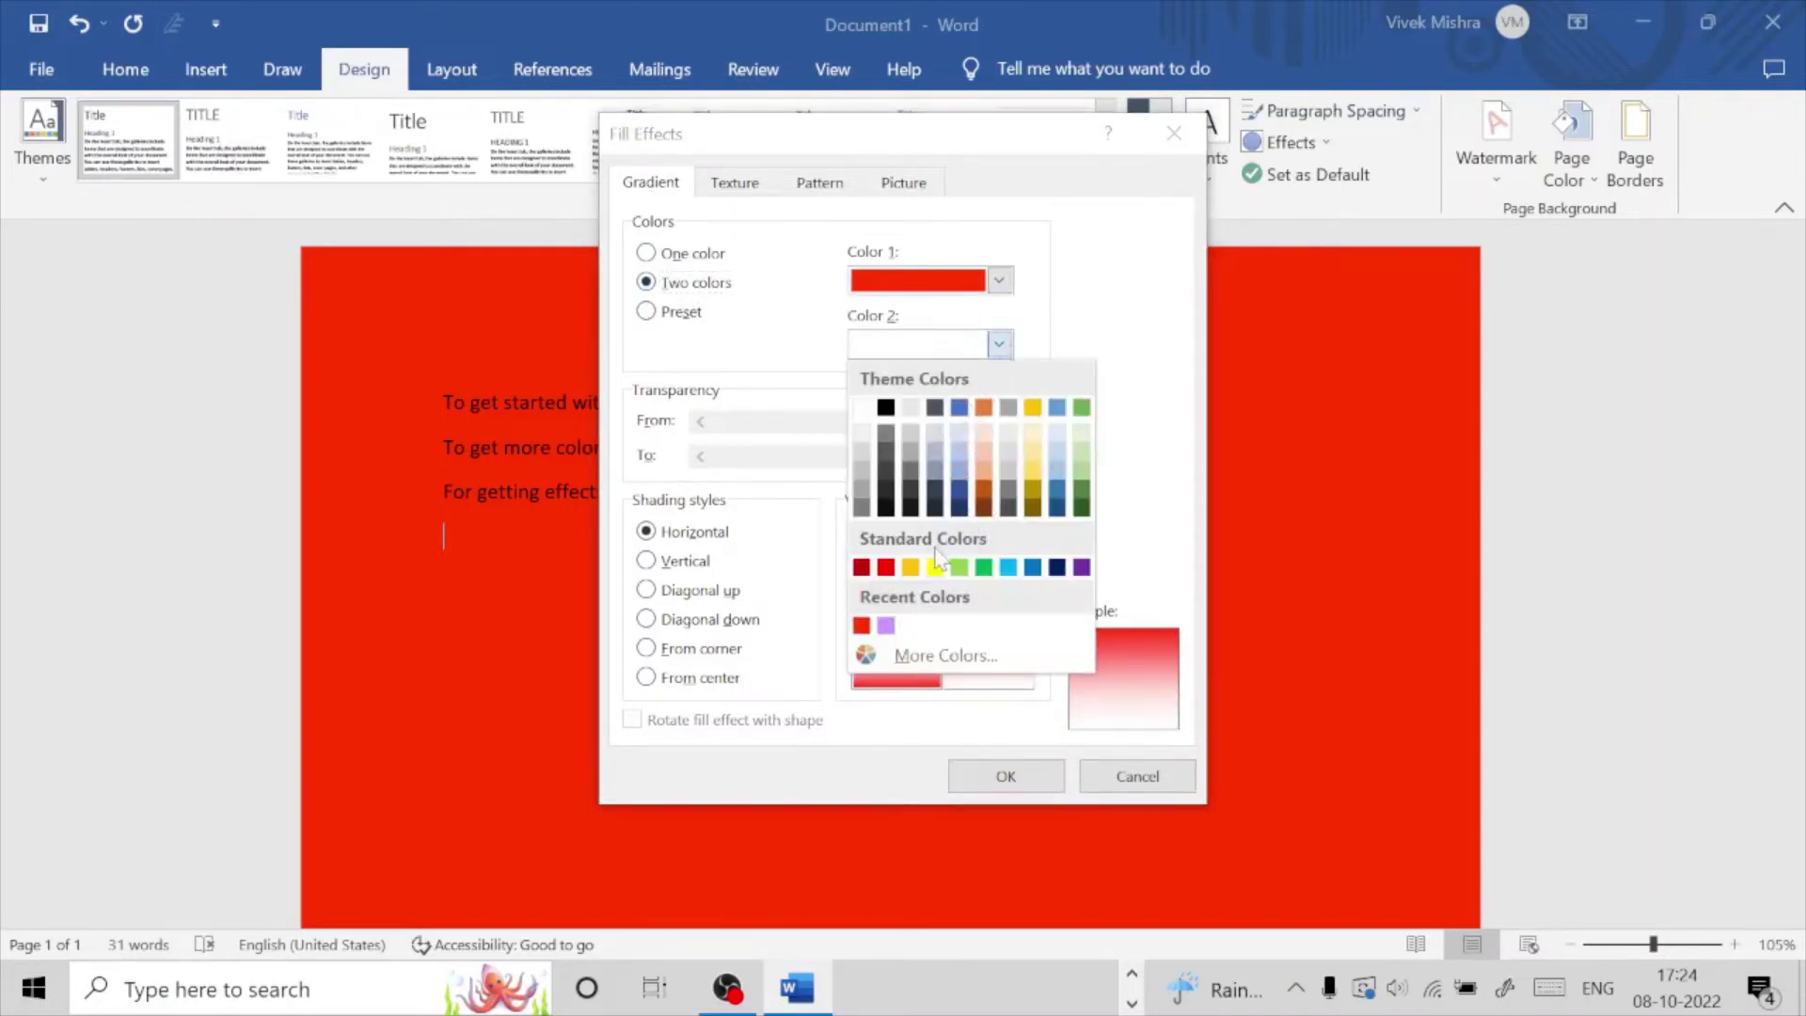
pyautogui.click(983, 566)
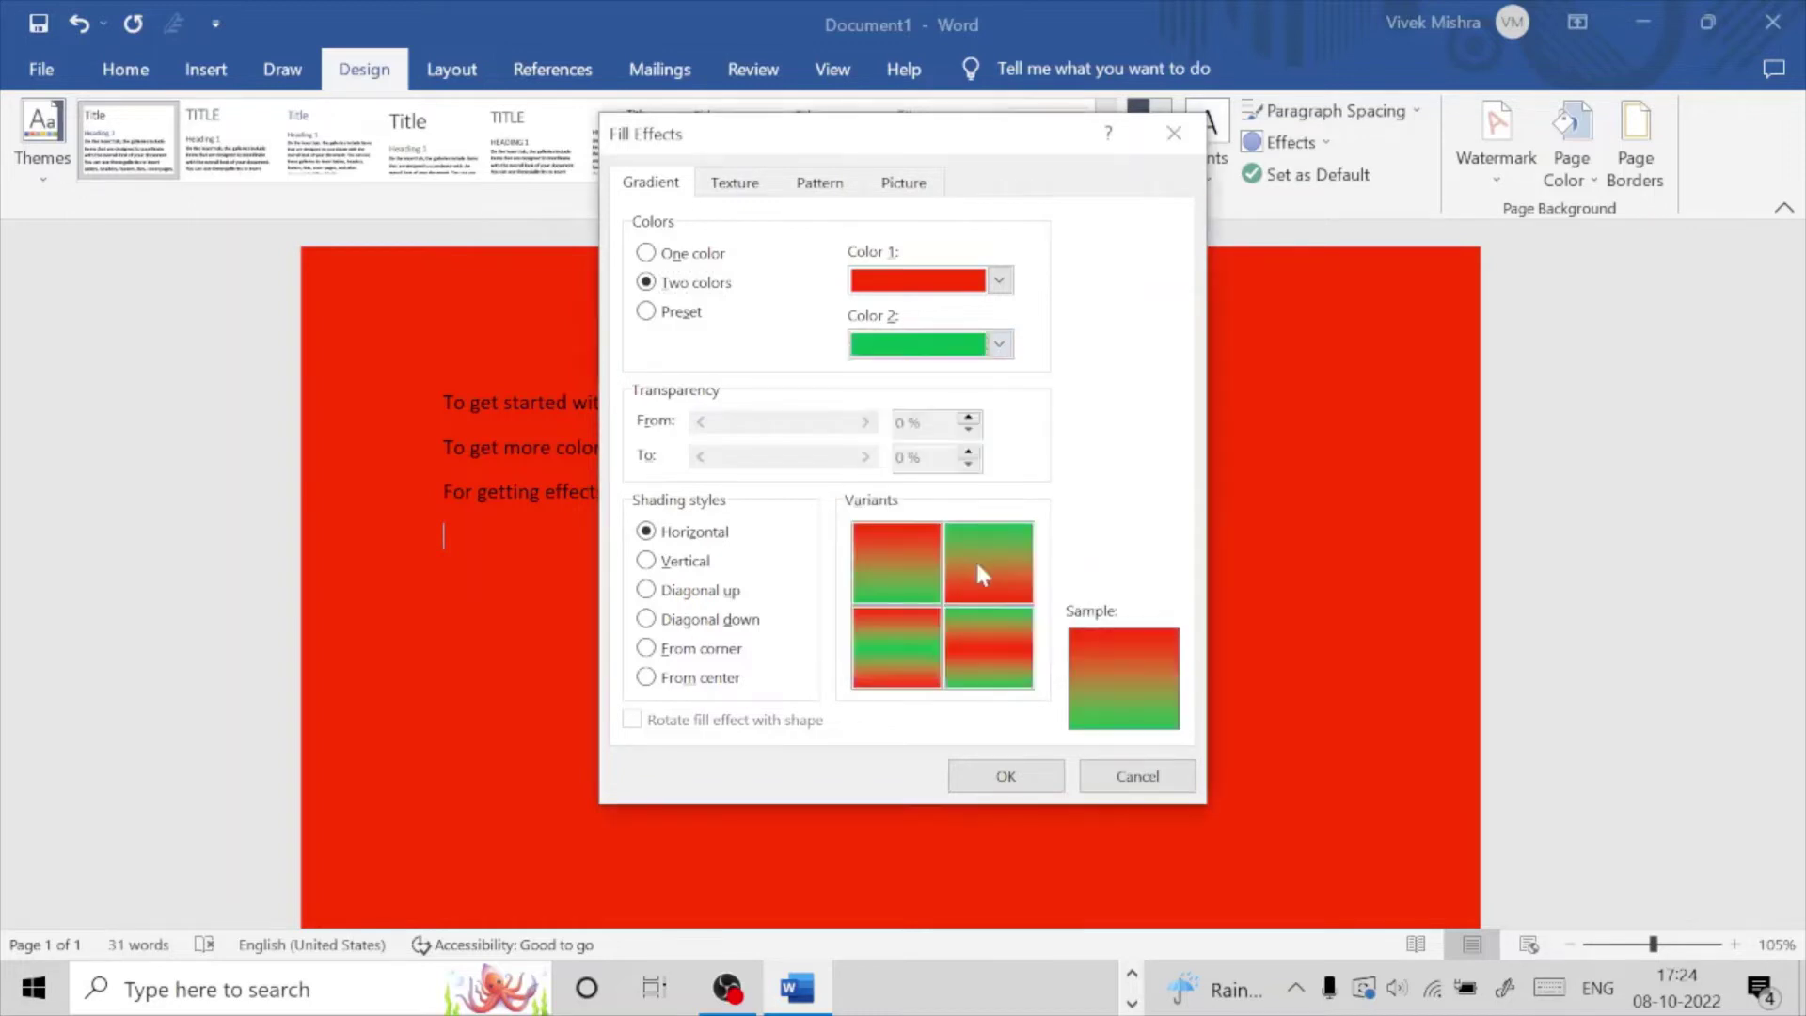
pyautogui.click(998, 344)
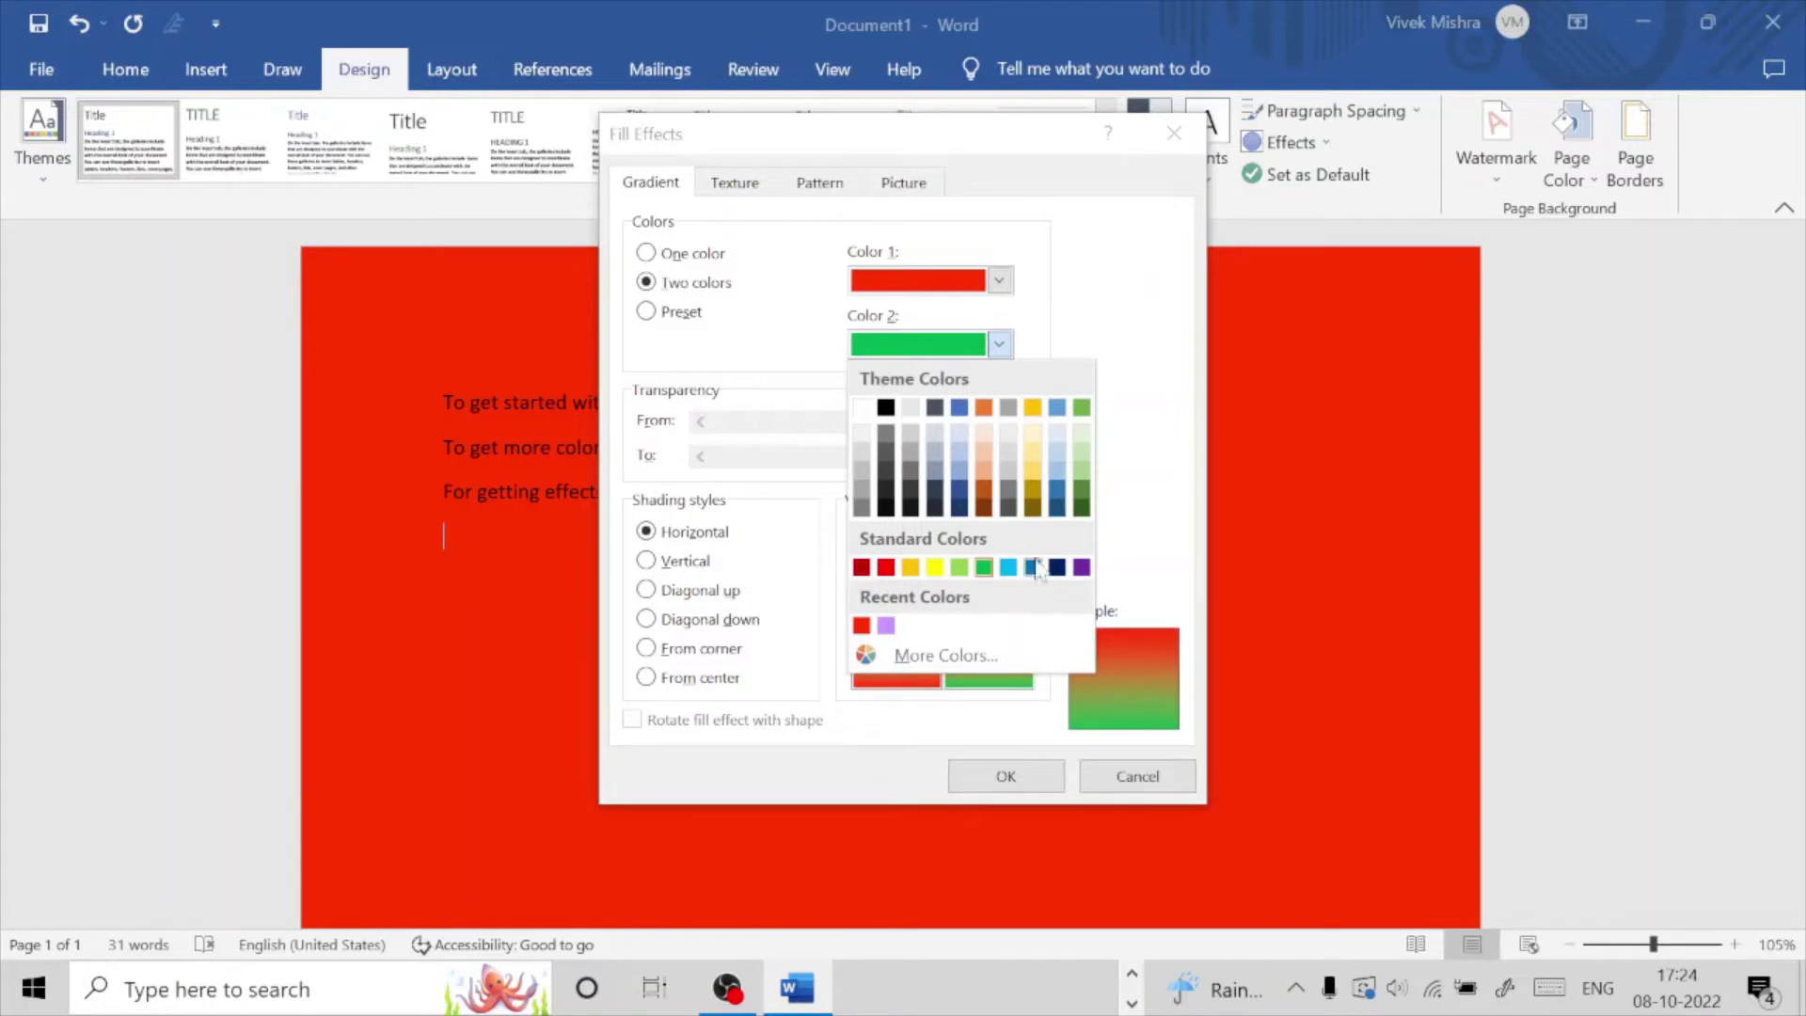
pyautogui.click(1011, 564)
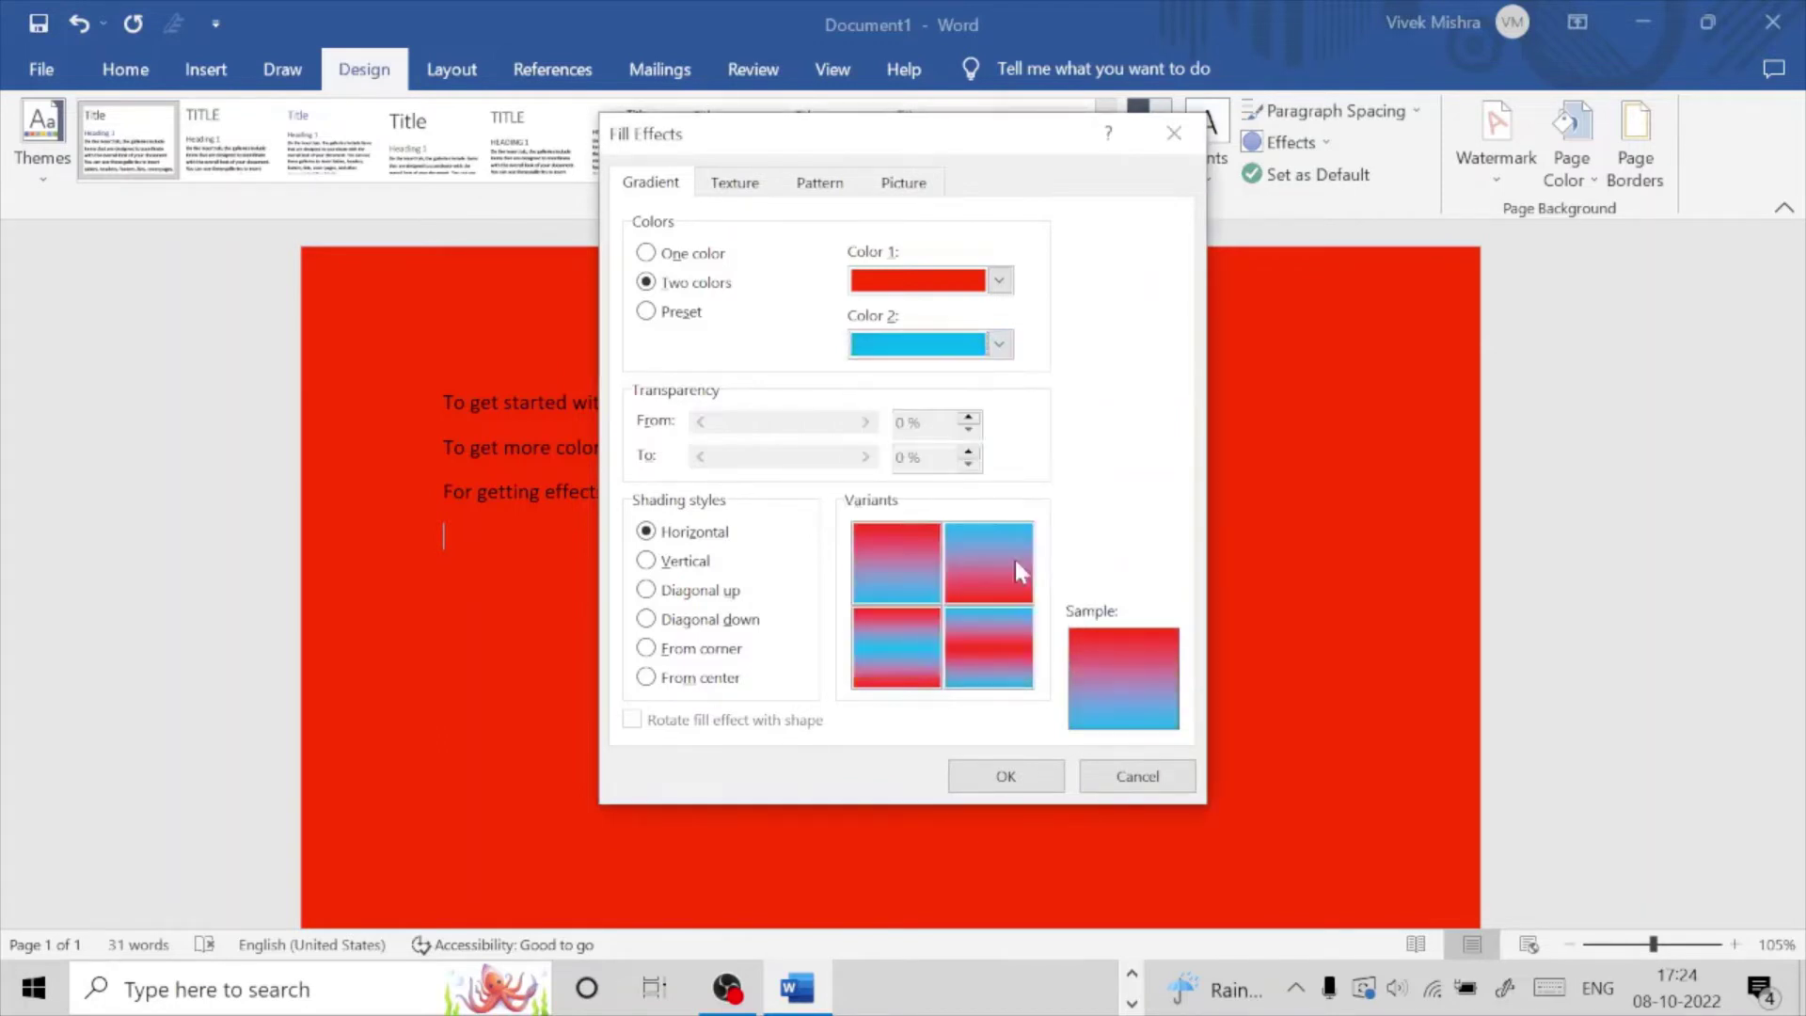
pyautogui.click(998, 344)
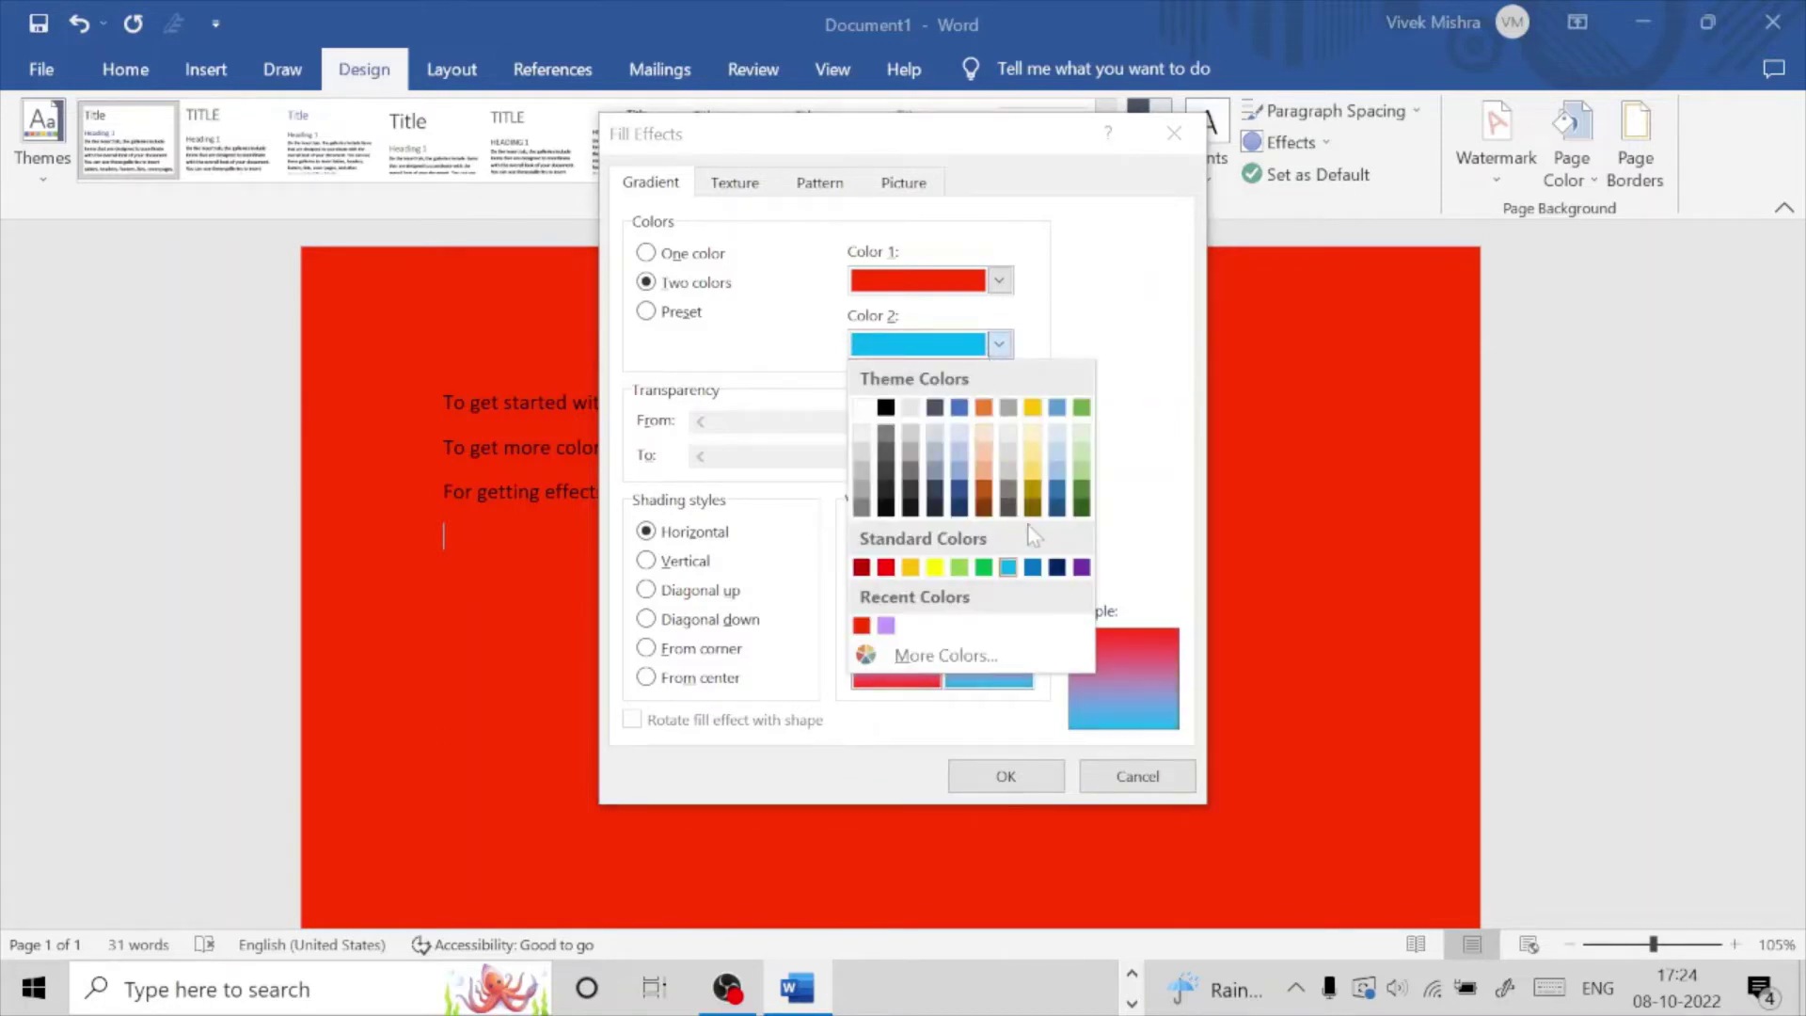
pyautogui.click(1032, 567)
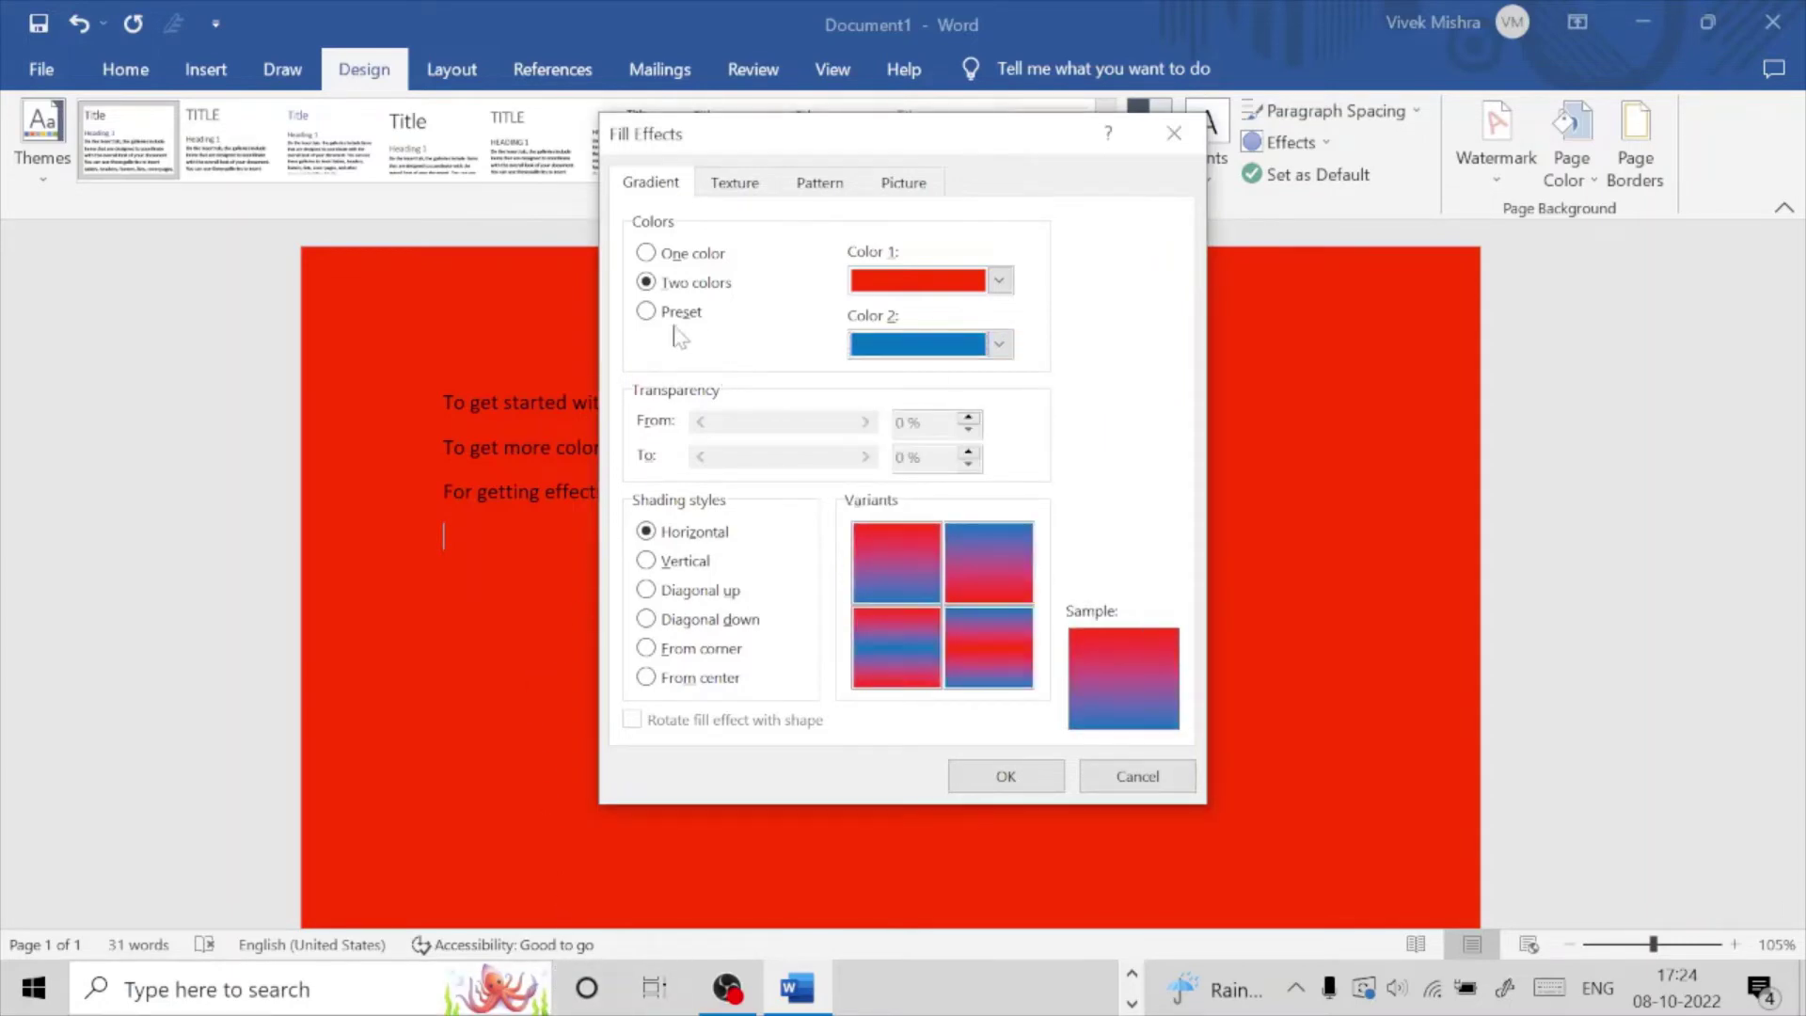
# Step: Apply the Late Sunset preset with Diagonal up shading and the bottom-left variant
pyautogui.click(647, 311)
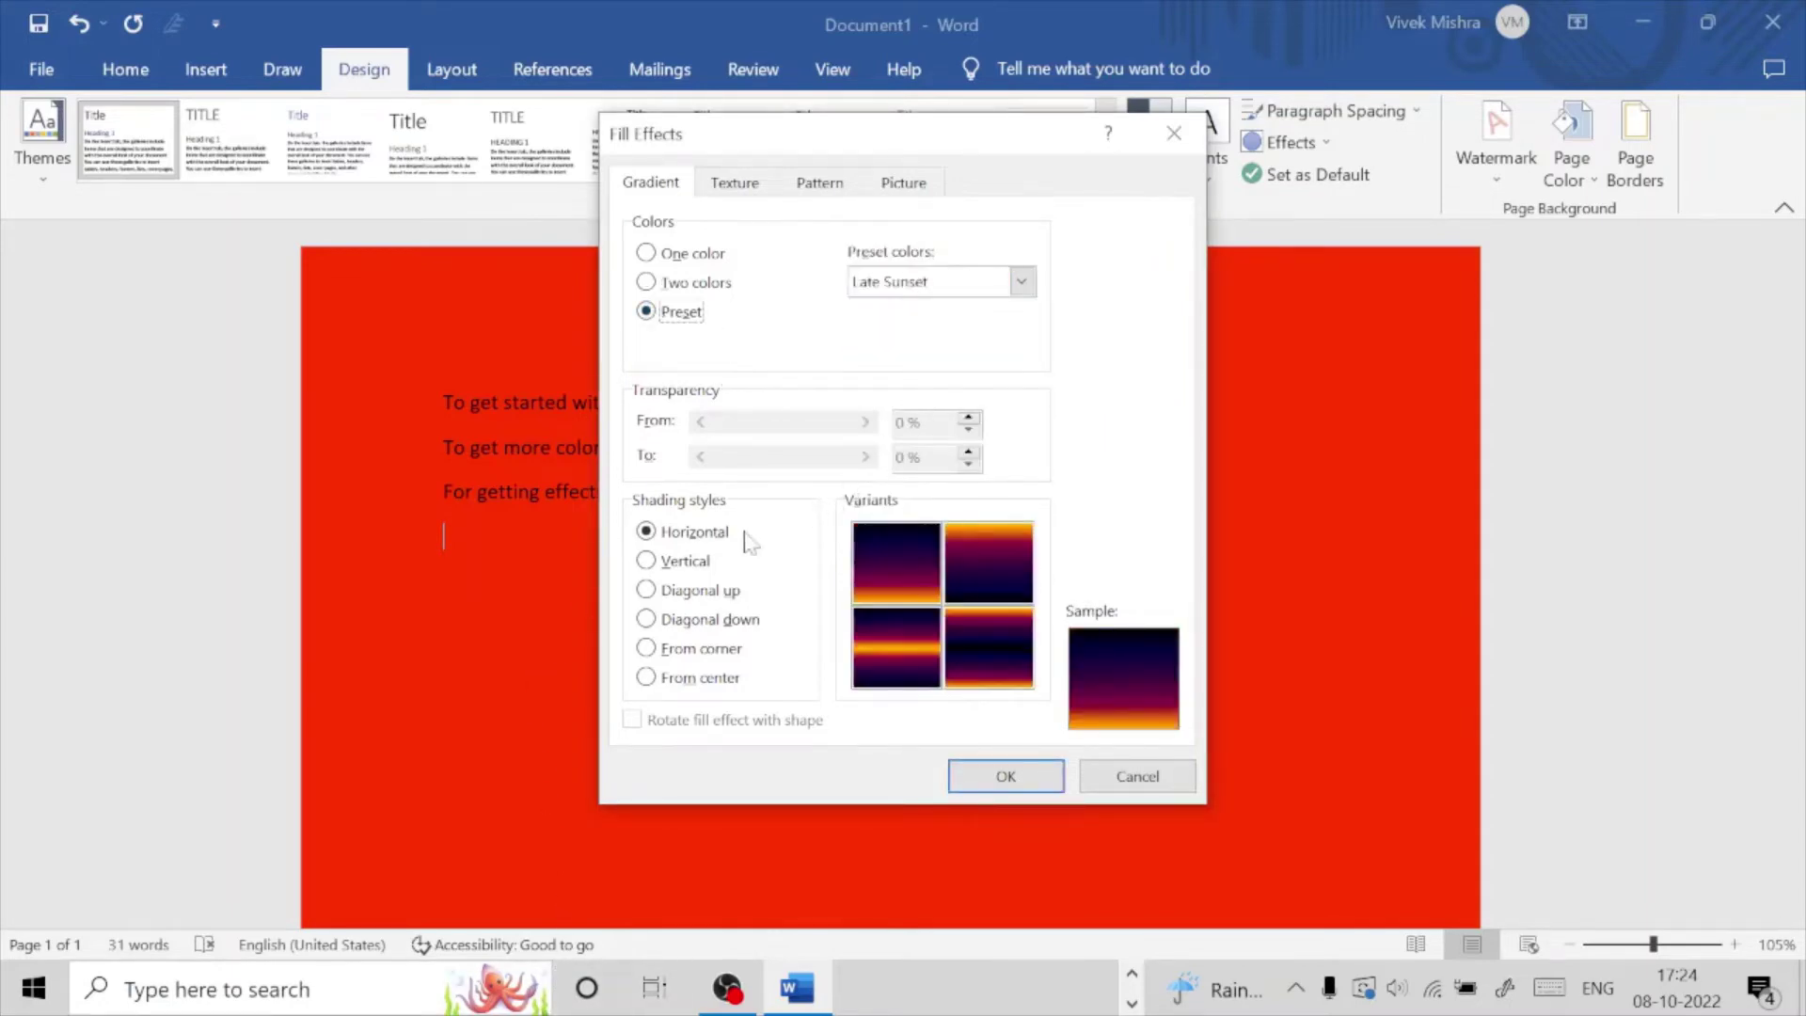
pyautogui.click(647, 561)
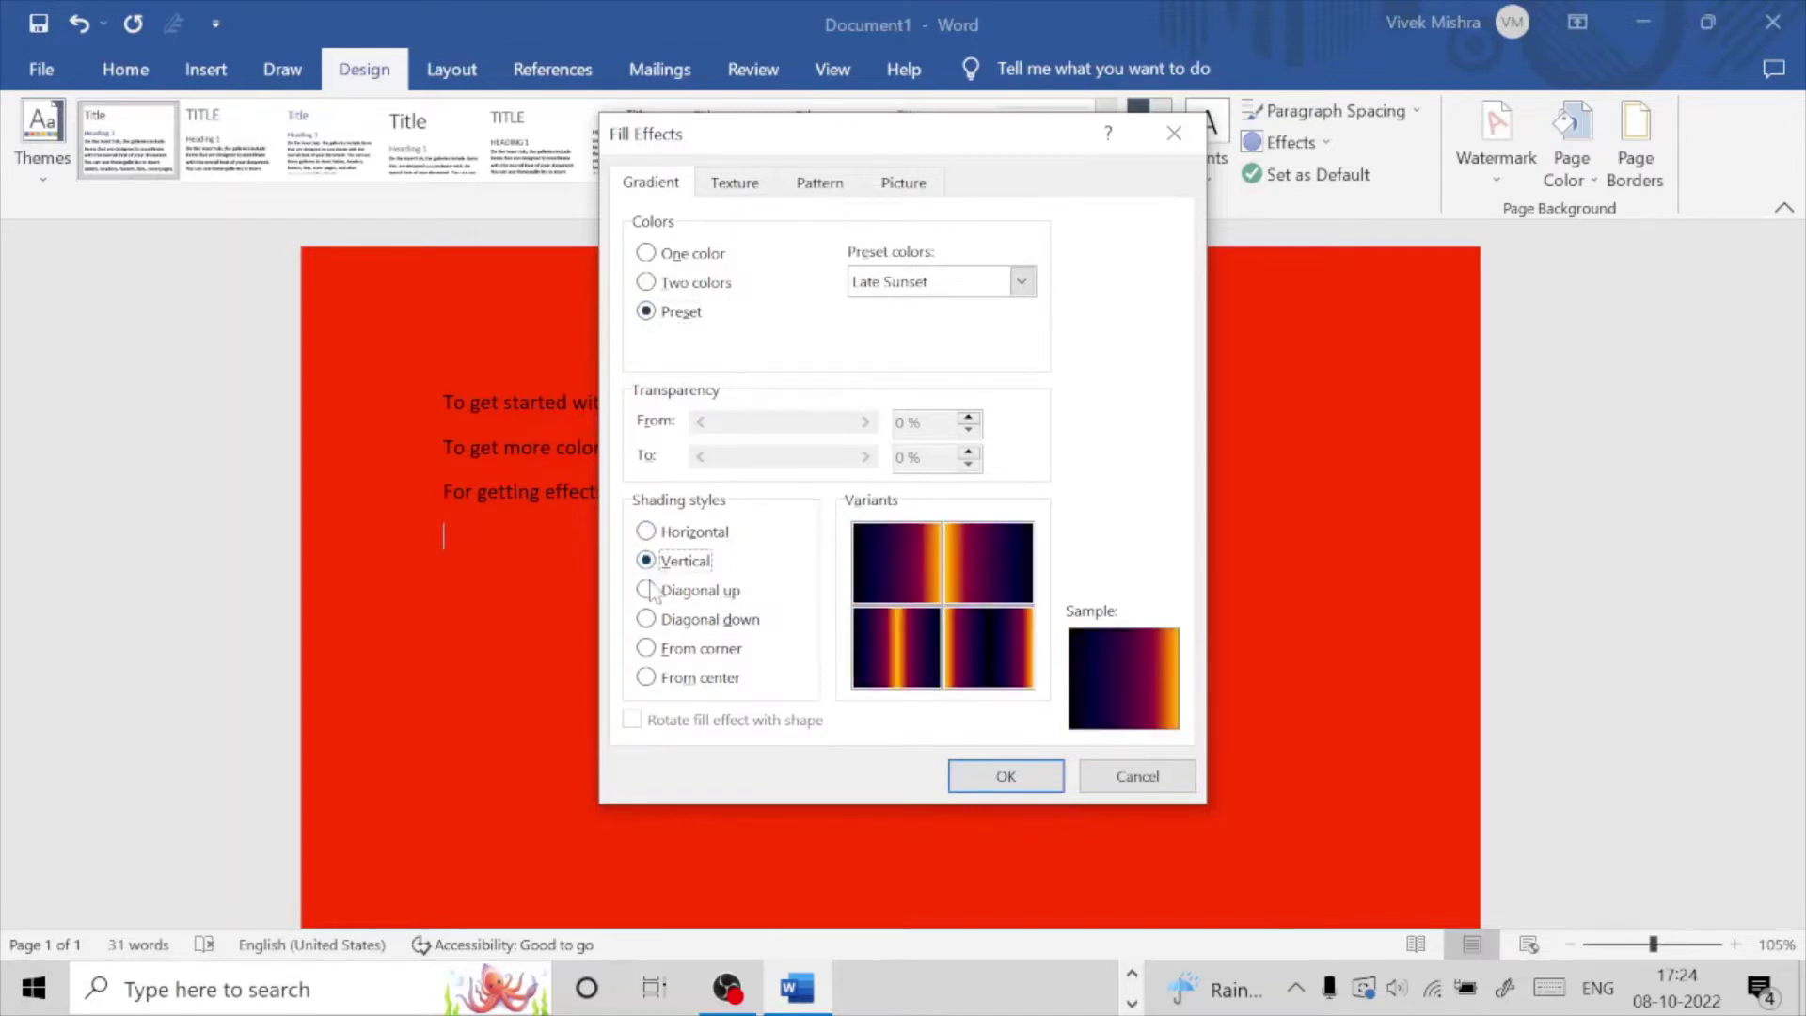
pyautogui.click(647, 589)
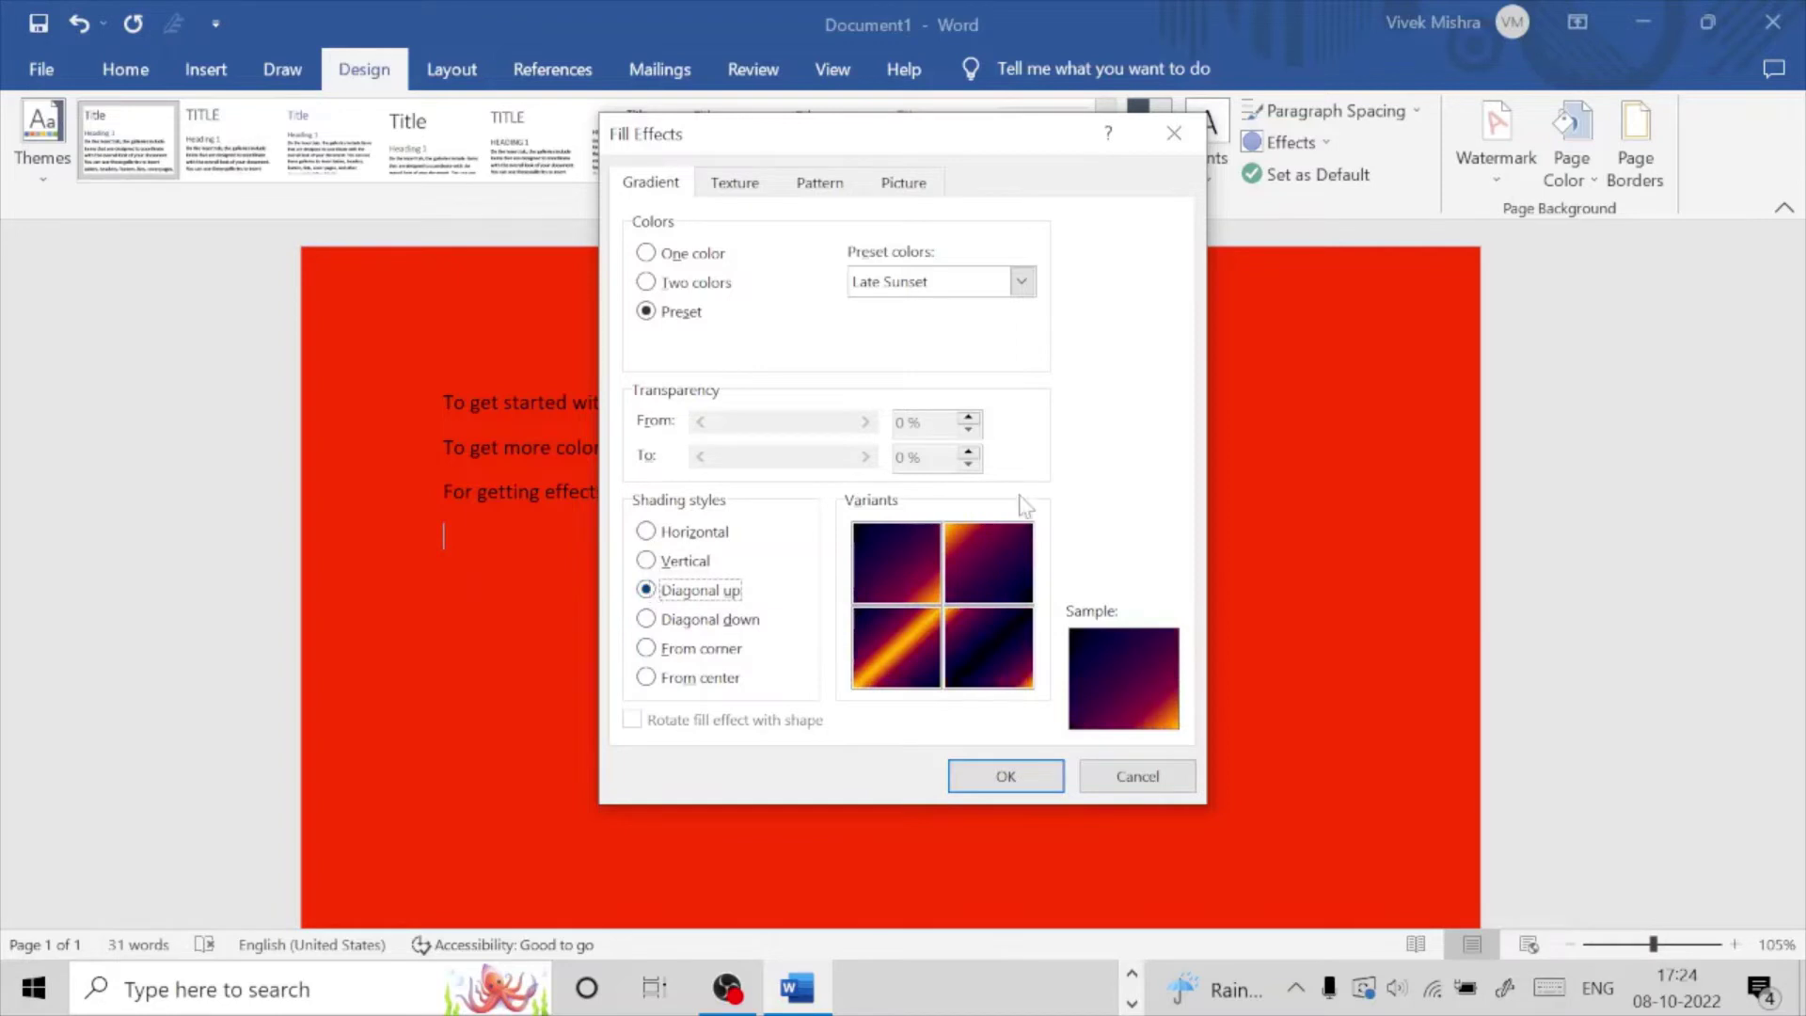
pyautogui.click(887, 641)
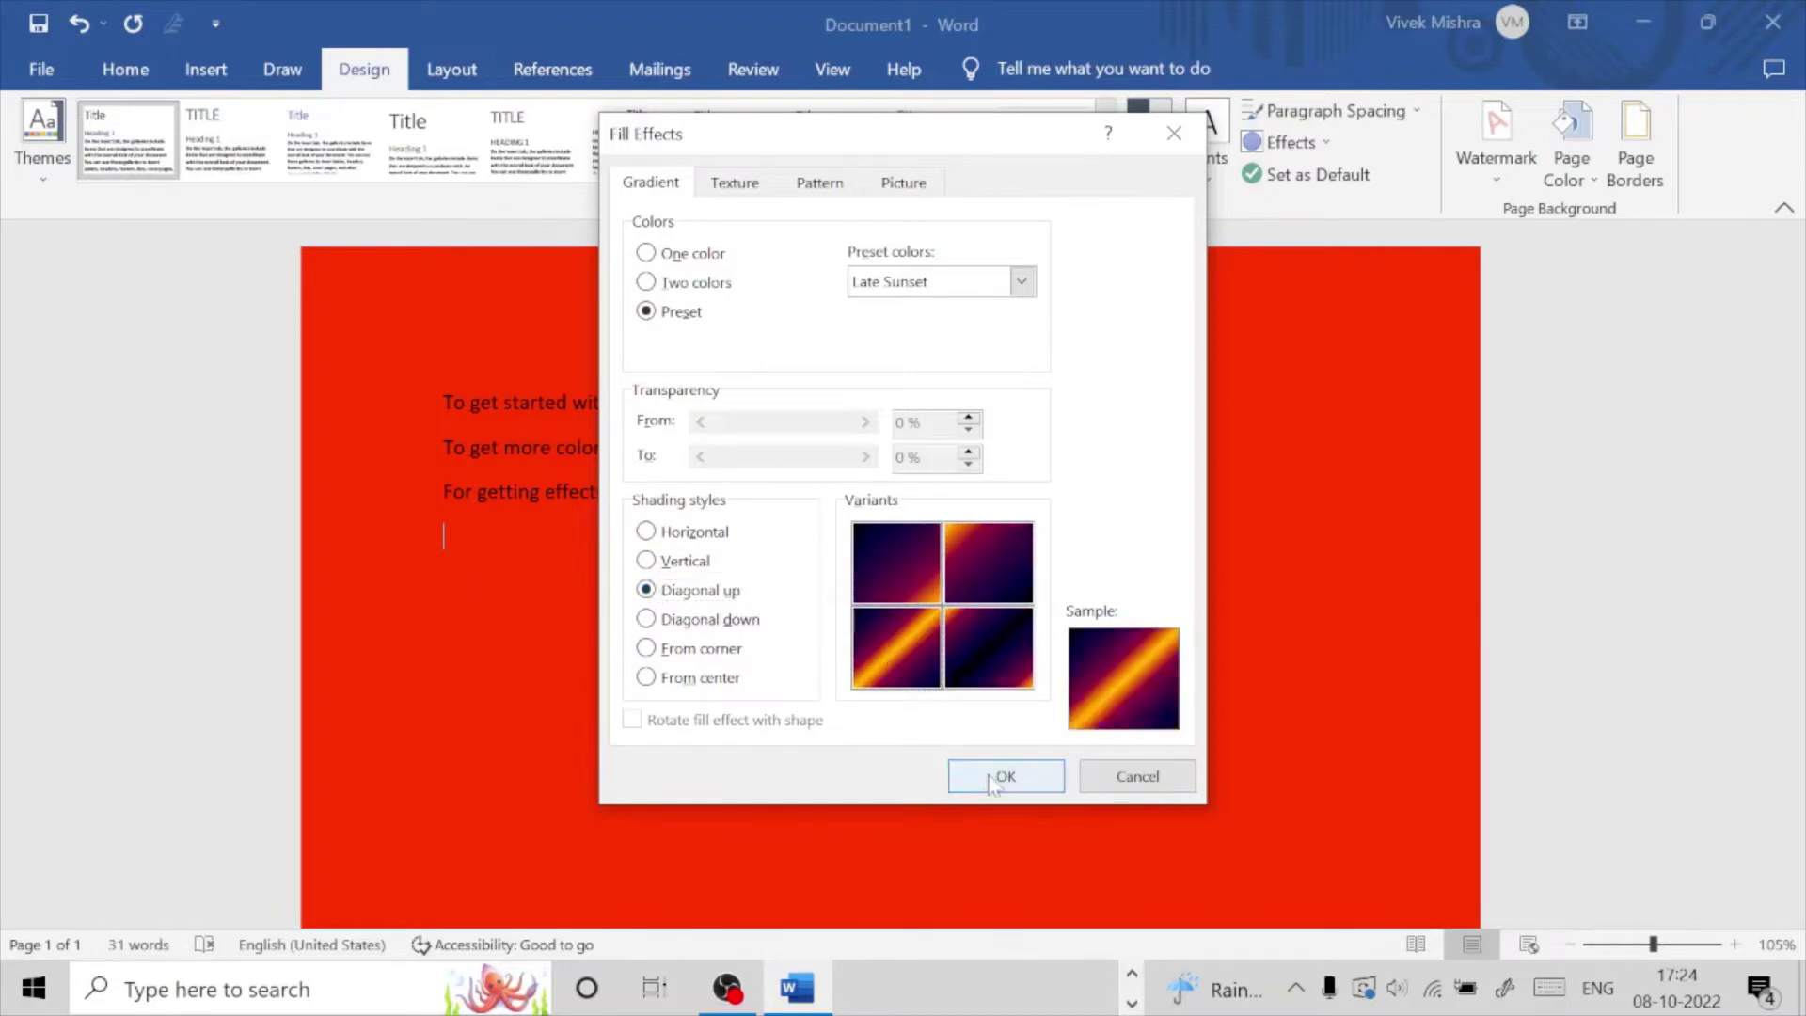
pyautogui.click(1005, 776)
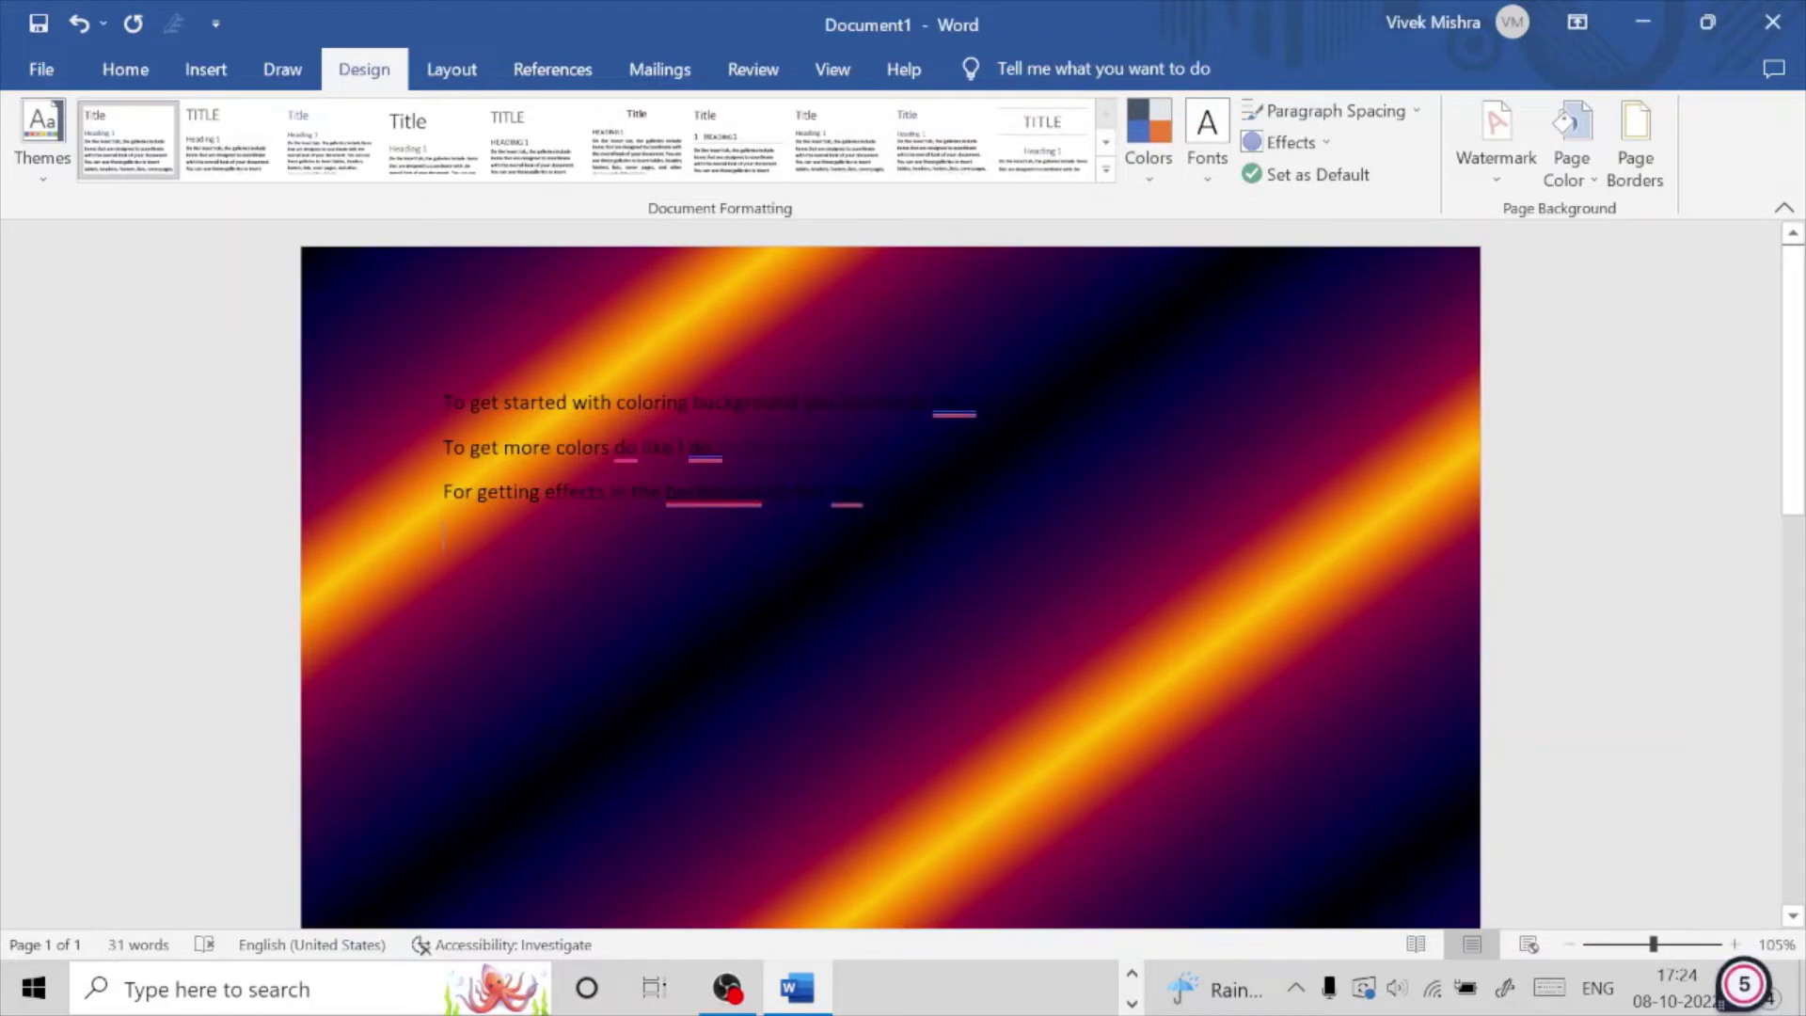
# Step: Scroll through the gradient page, then drag across the three instruction lines to select them
pyautogui.scroll(-3, 890, 574)
pyautogui.scroll(-3, 889, 574)
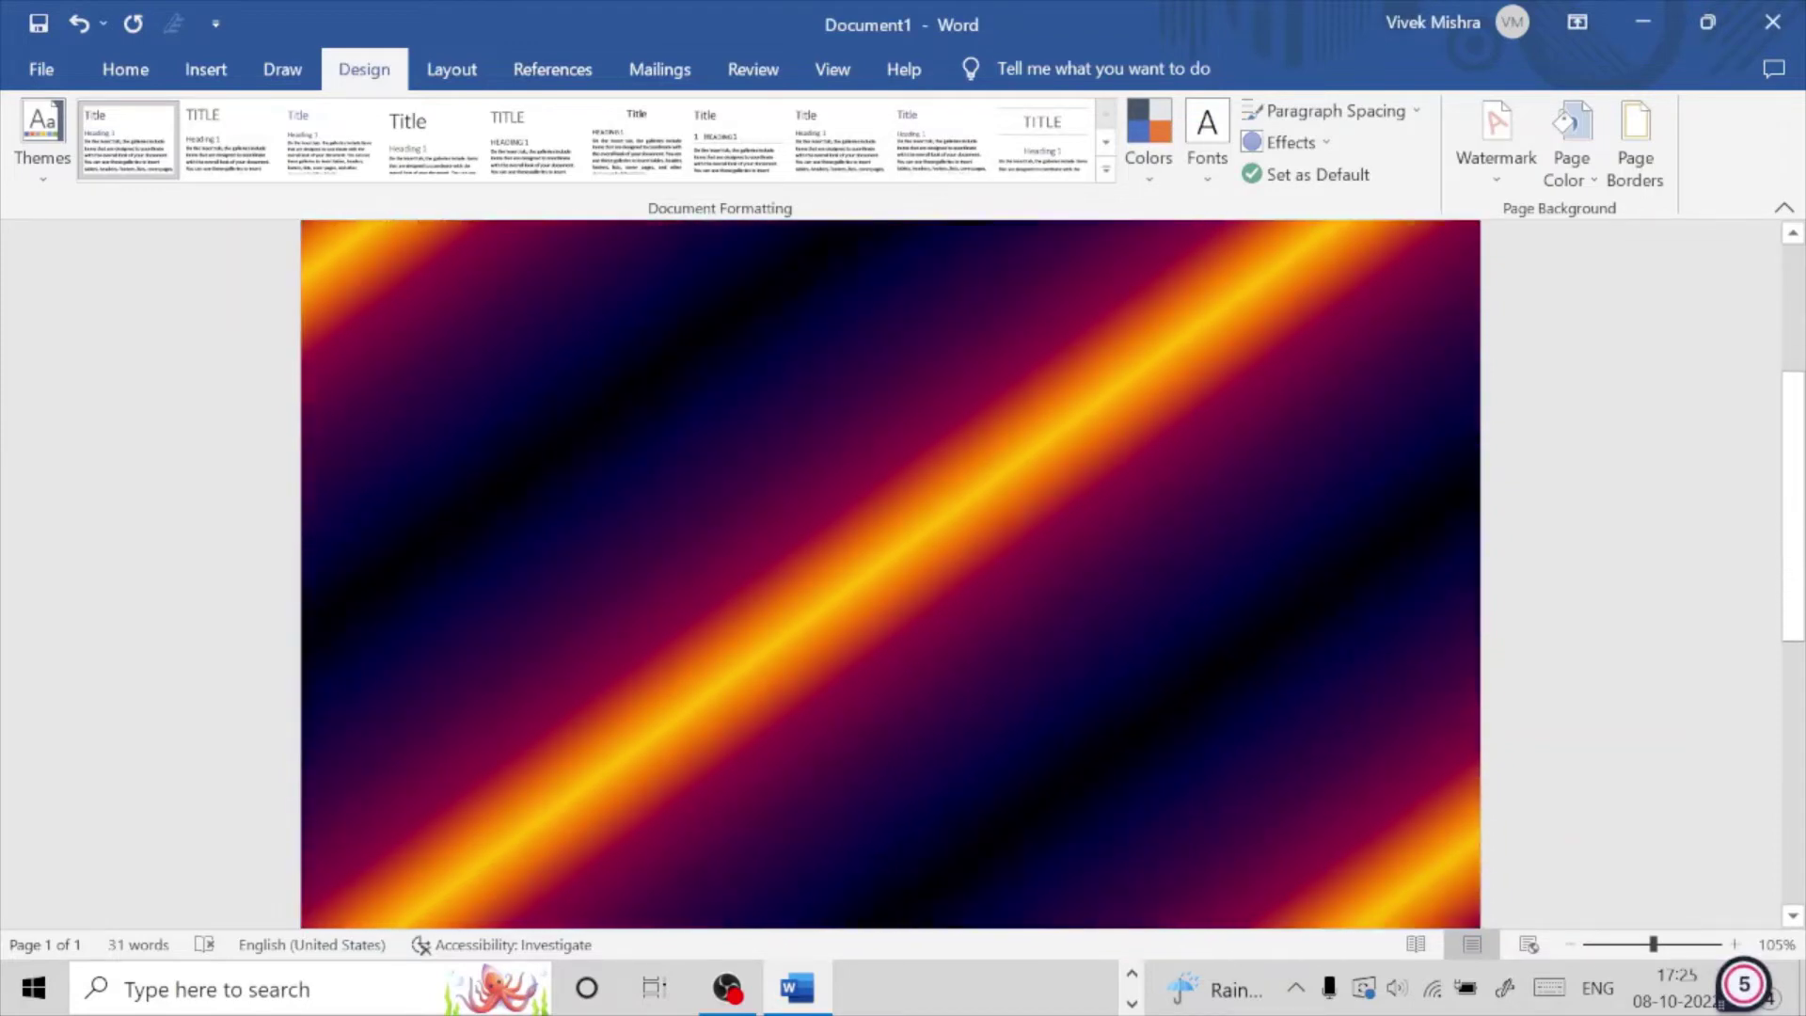
pyautogui.scroll(-2, 889, 573)
pyautogui.scroll(-2, 890, 574)
pyautogui.scroll(3, 890, 574)
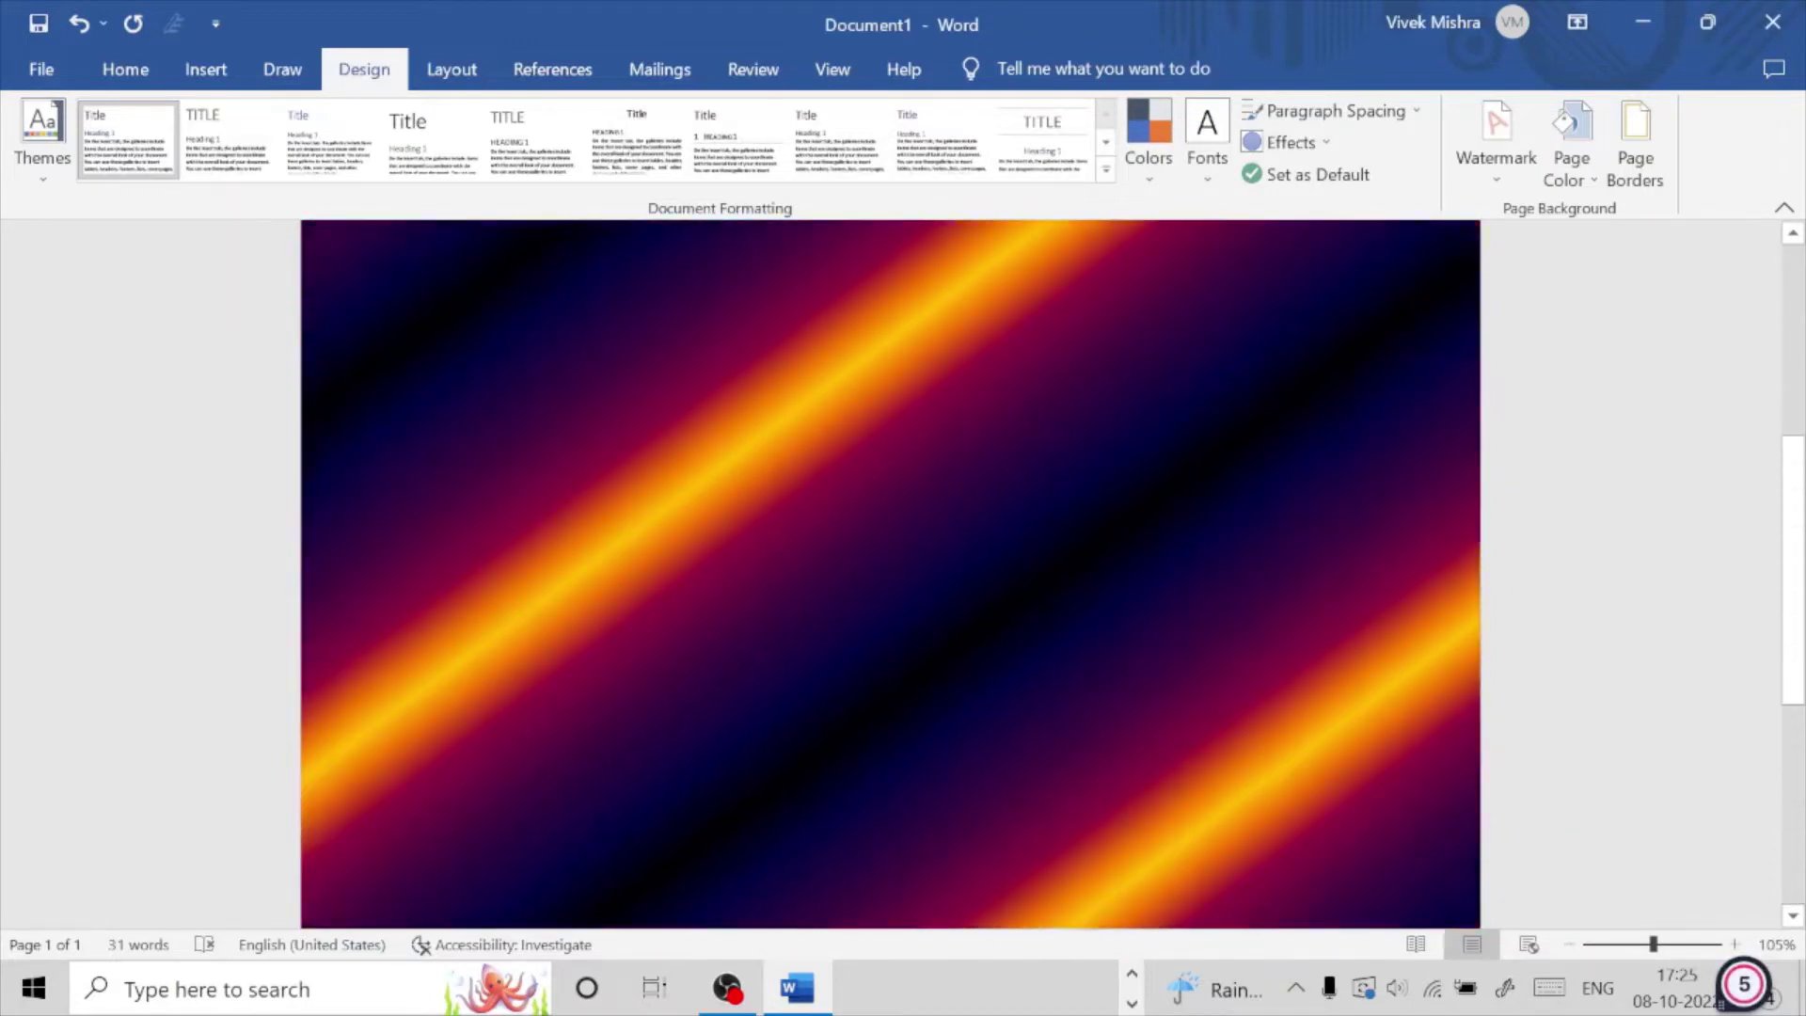
pyautogui.scroll(3, 890, 573)
pyautogui.scroll(4, 890, 574)
pyautogui.scroll(1, 889, 574)
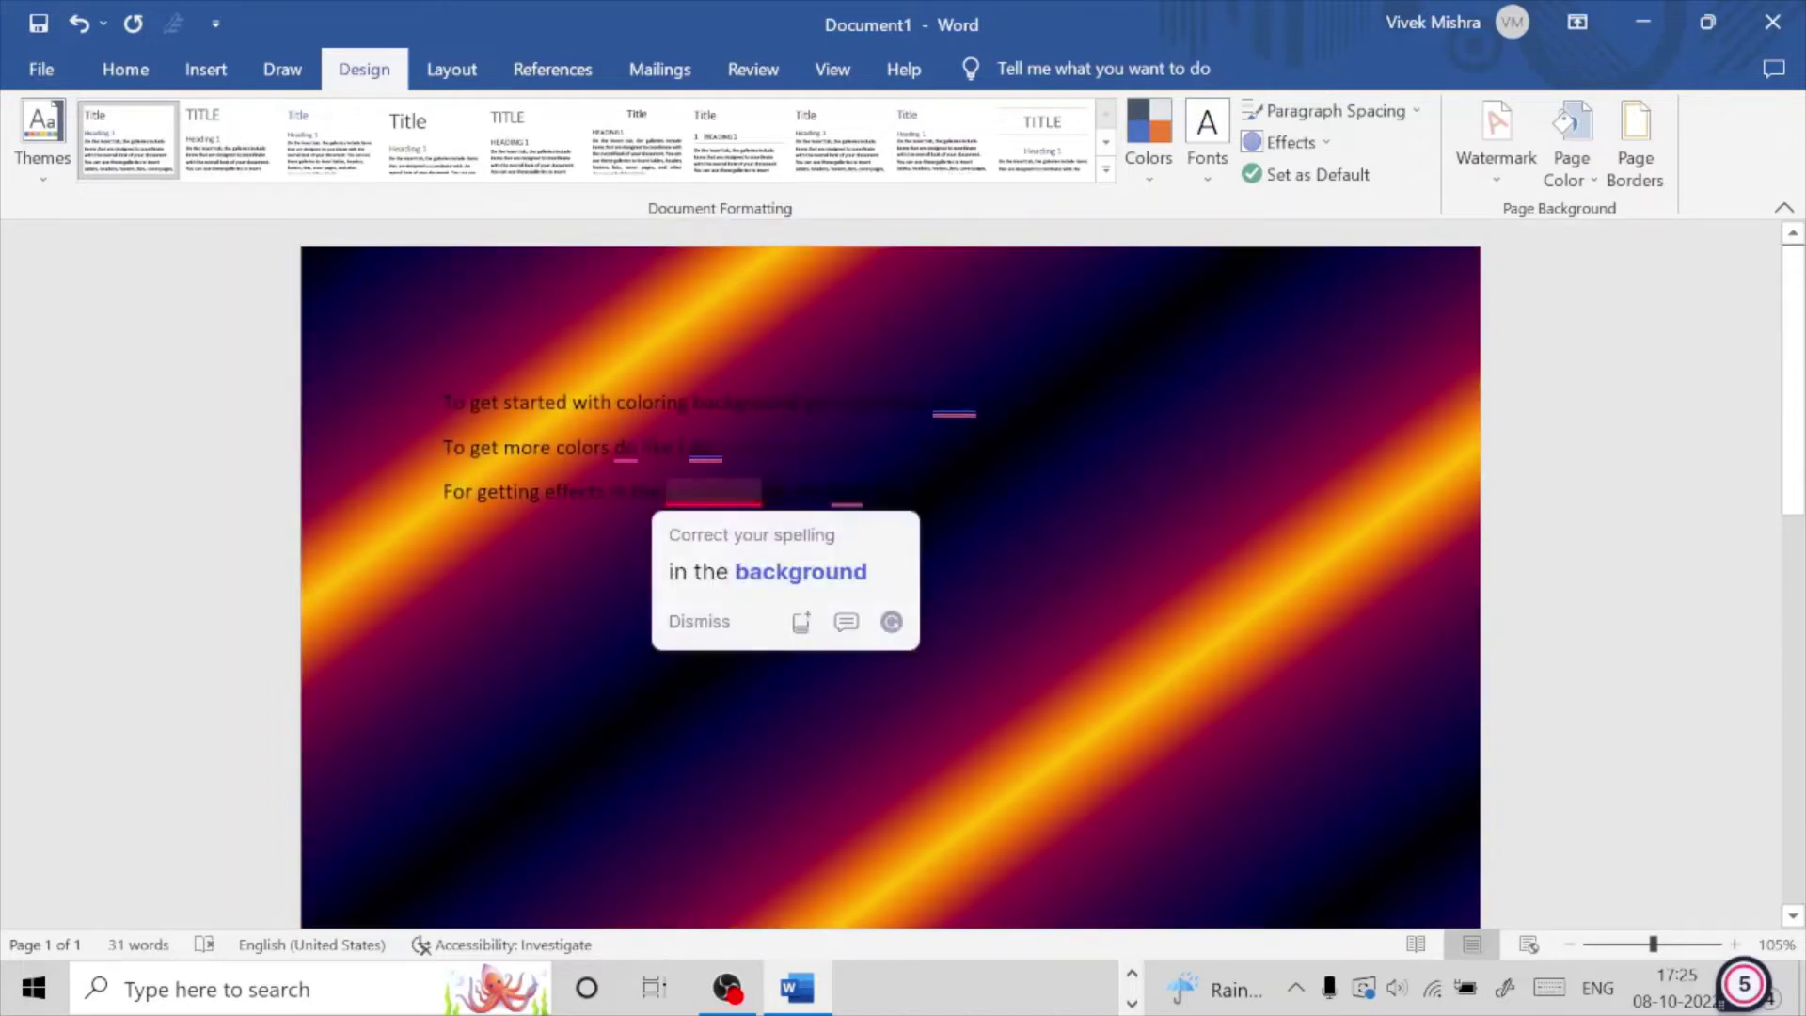
pyautogui.moveTo(872, 502); pyautogui.dragTo(443, 400)
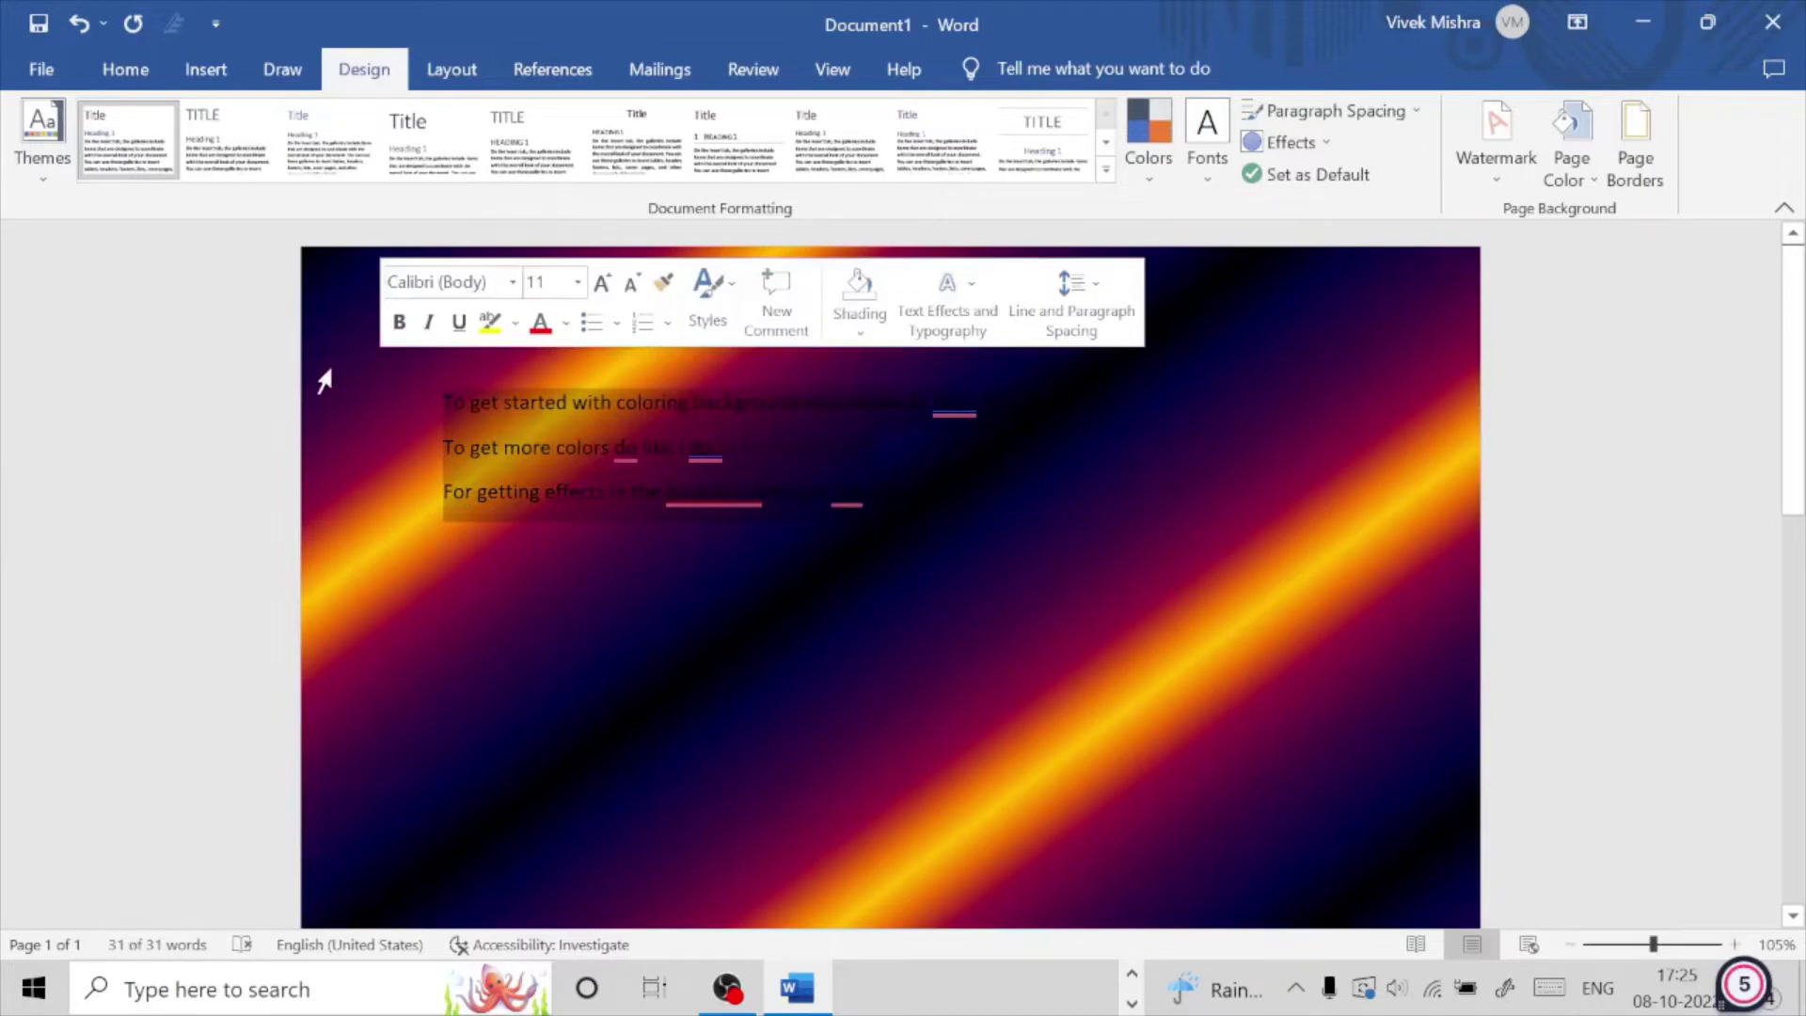
# Step: Make the three selected lines bold, italic, underlined and white, then click the empty line below
pyautogui.click(108, 68)
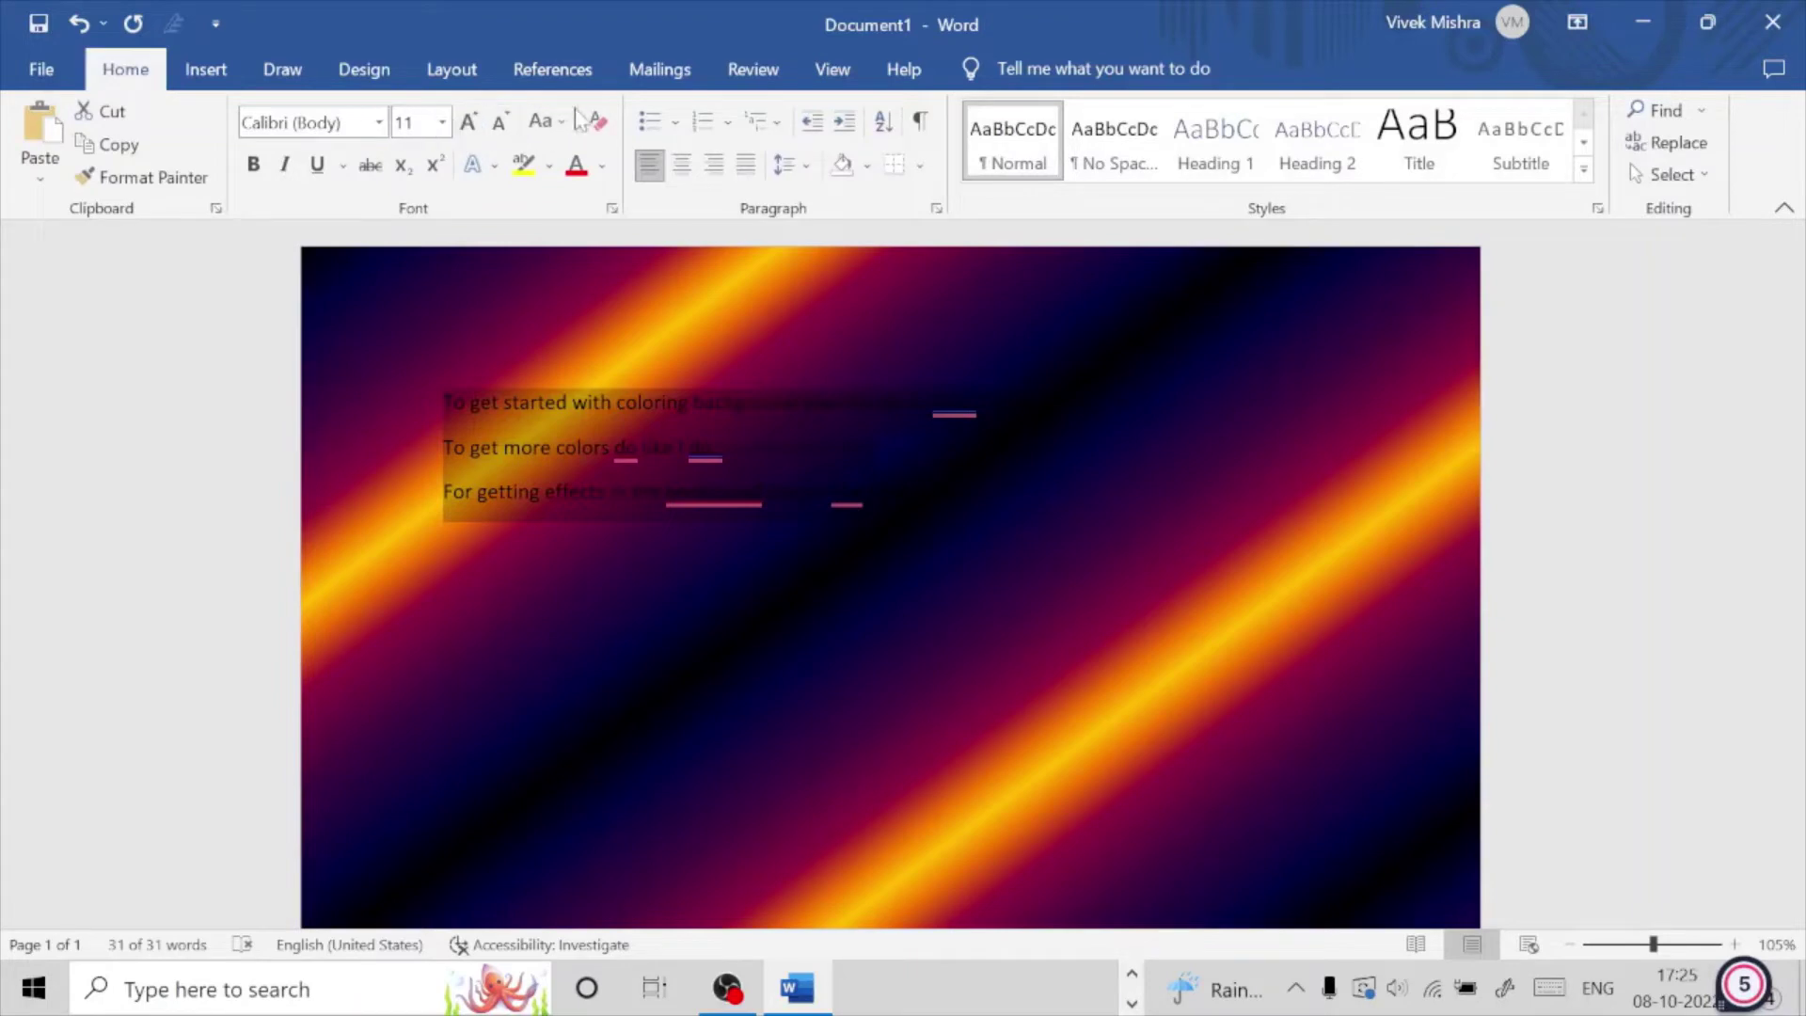
pyautogui.click(253, 165)
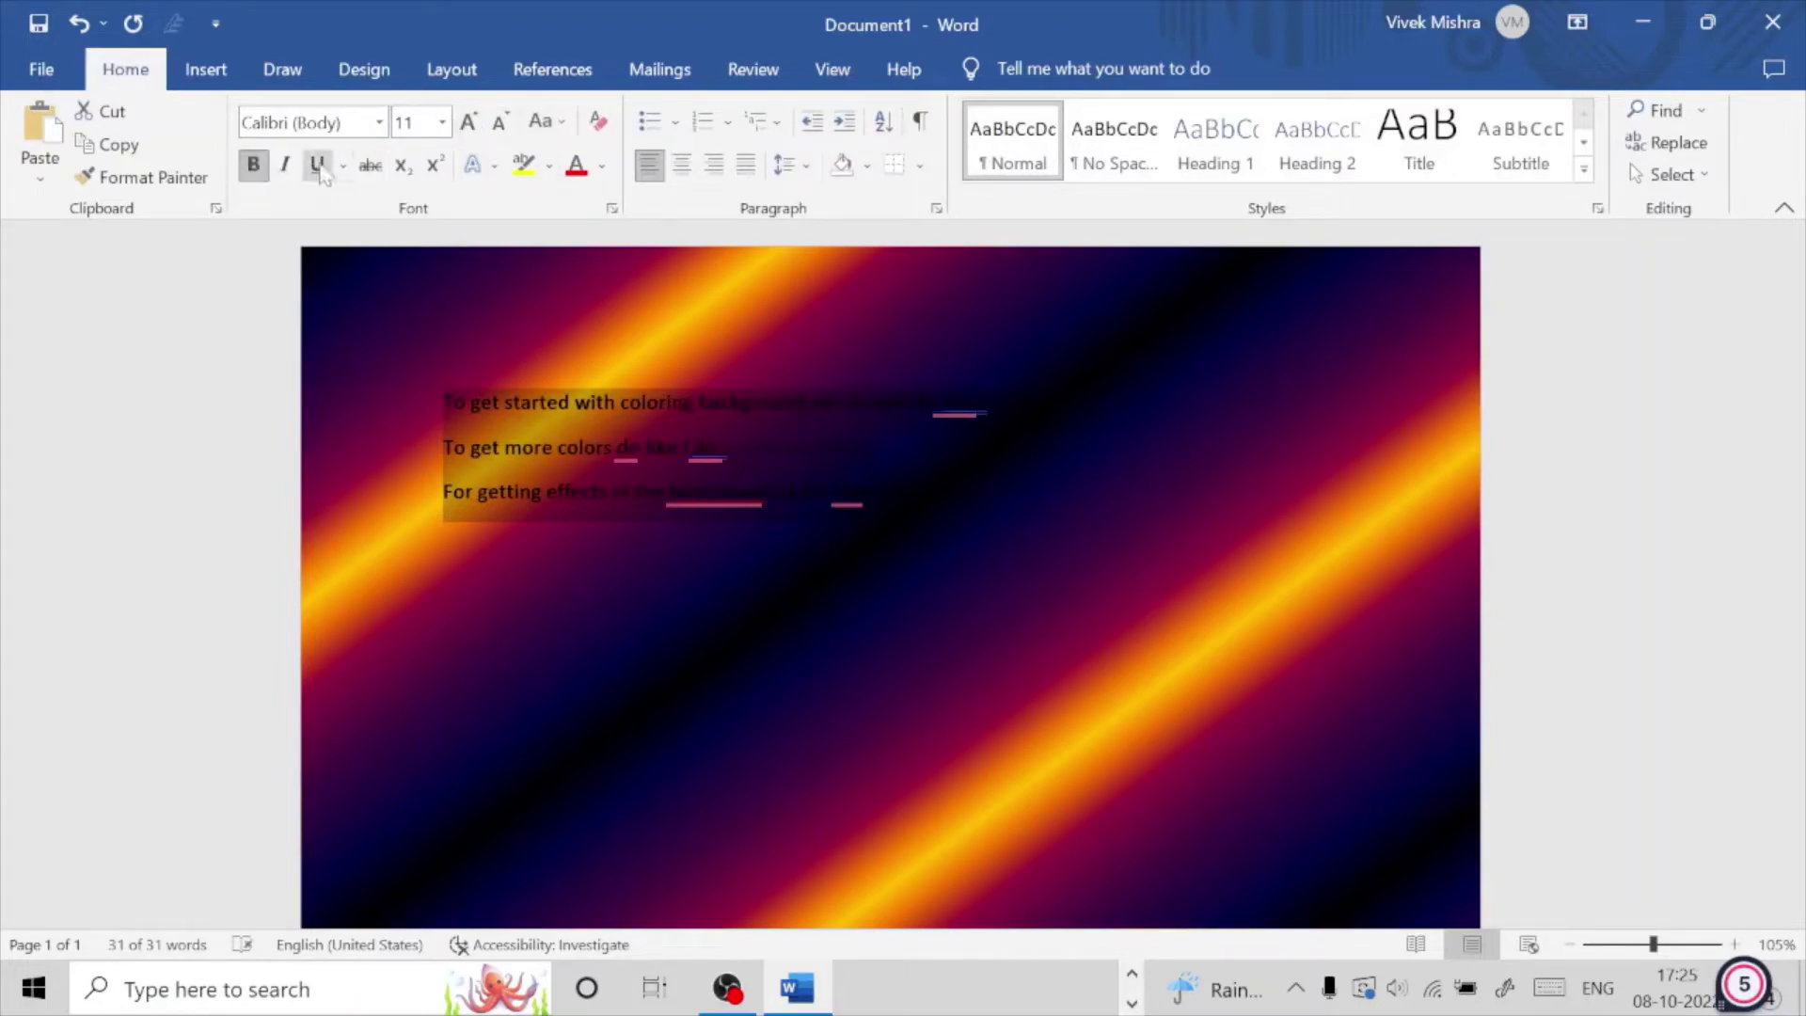
pyautogui.click(284, 164)
pyautogui.click(318, 165)
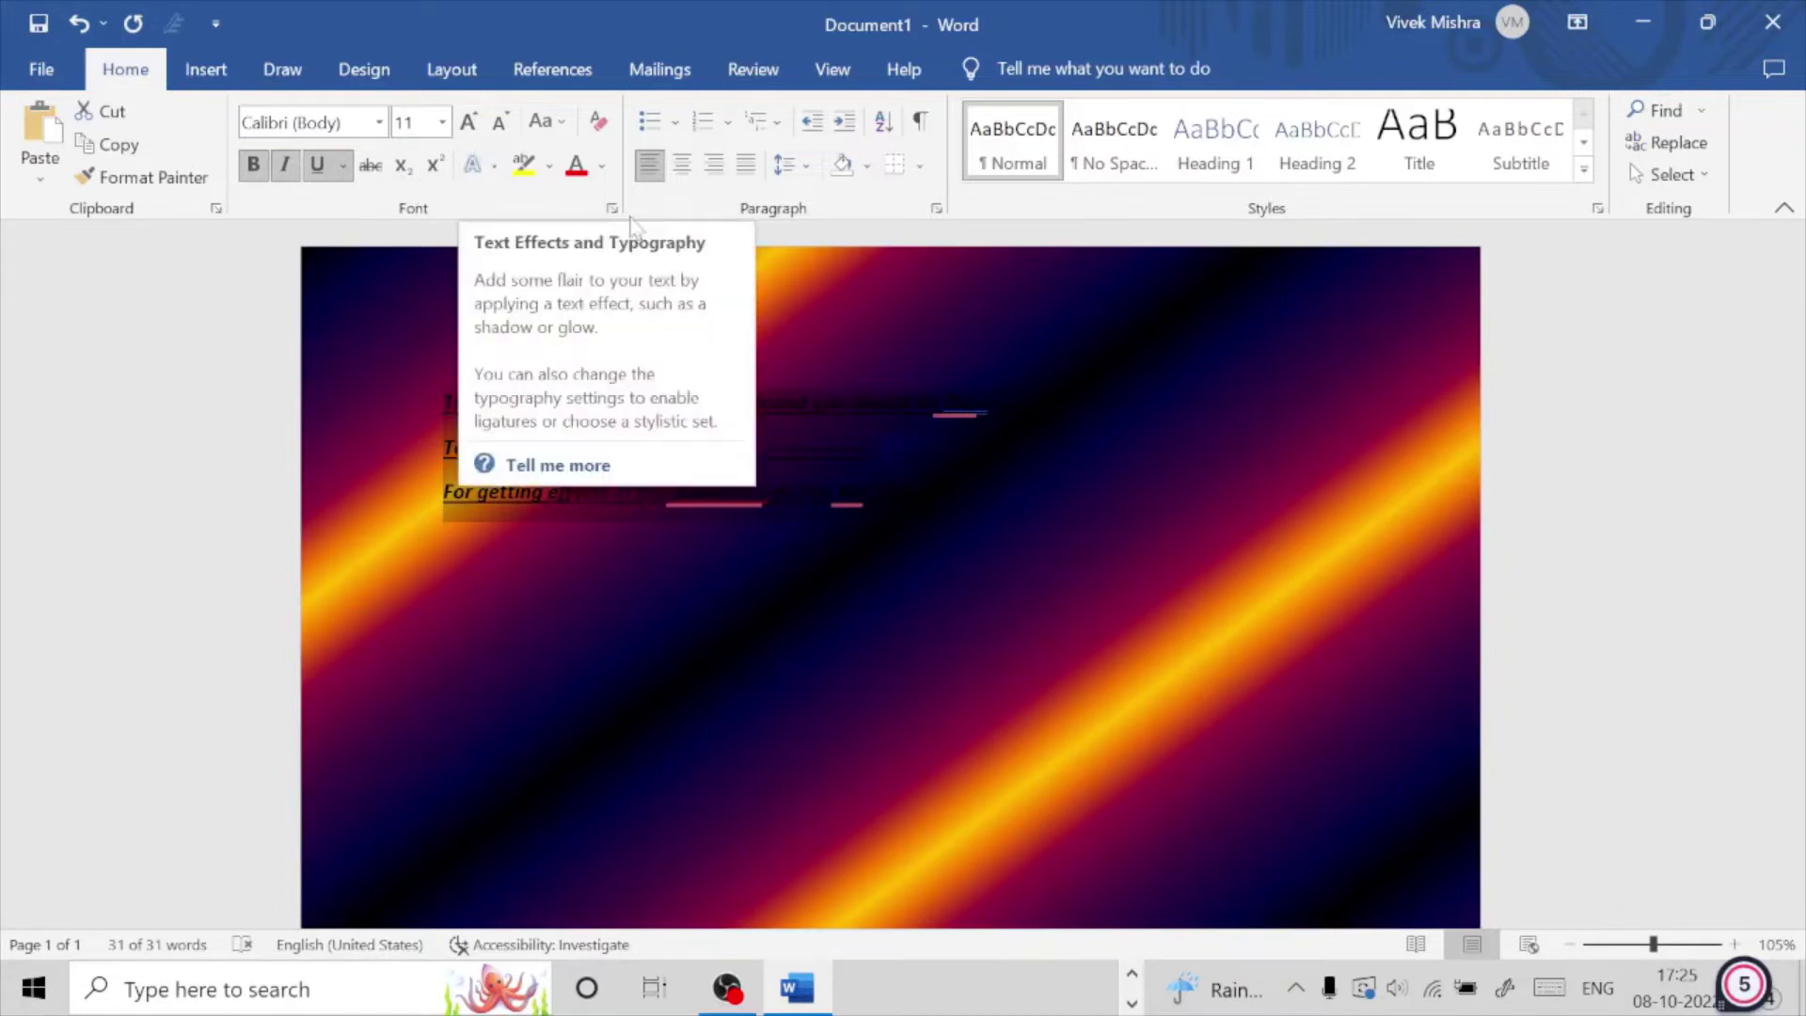
pyautogui.click(575, 166)
pyautogui.click(598, 171)
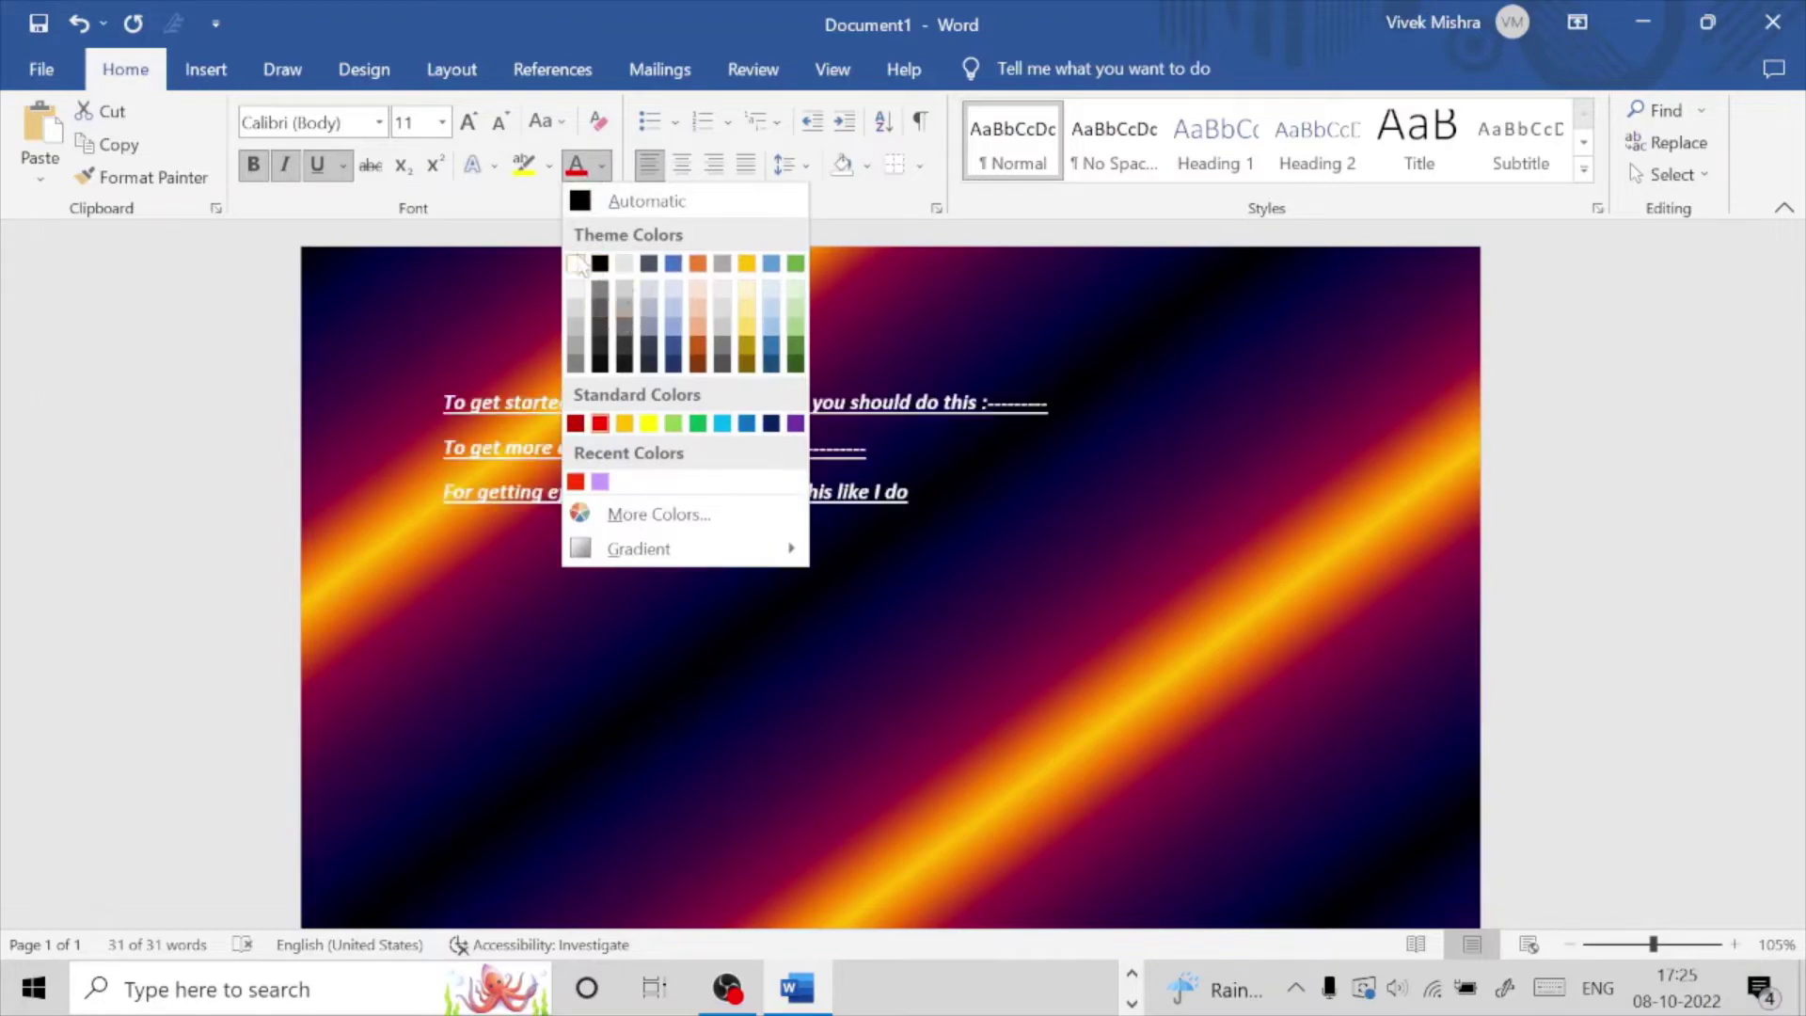
pyautogui.click(578, 266)
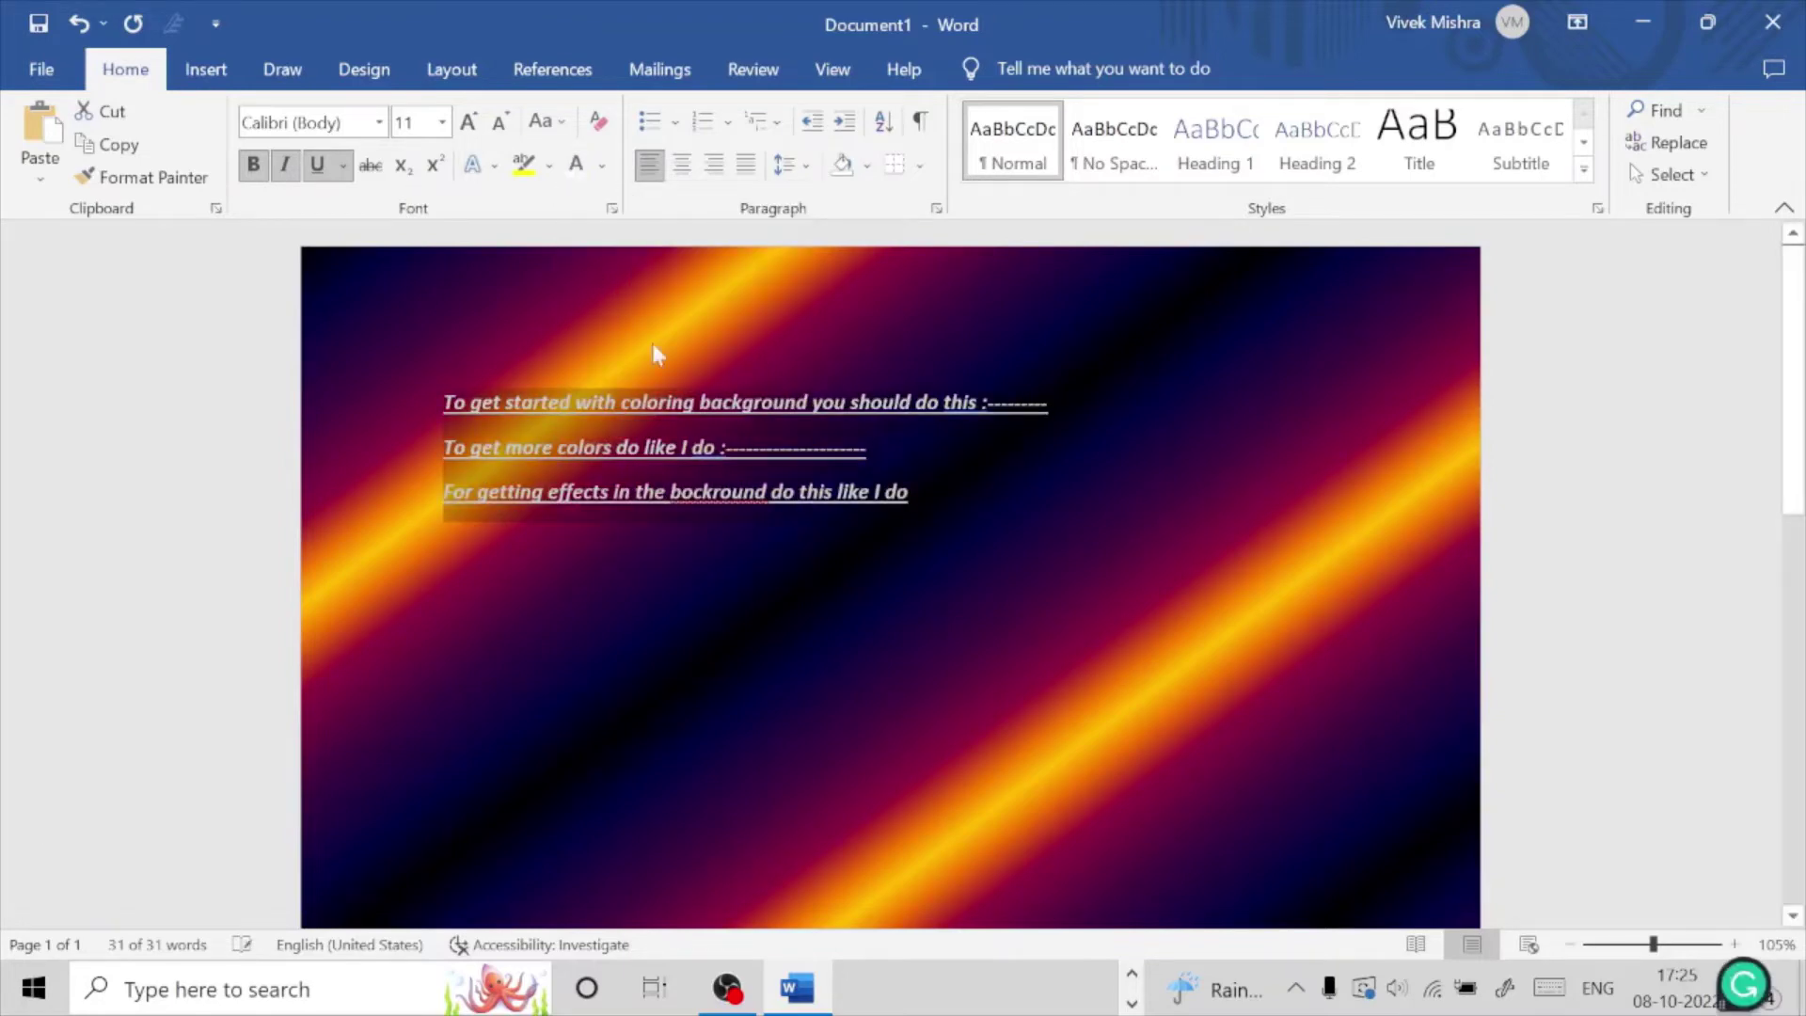
pyautogui.click(659, 355)
pyautogui.click(1145, 686)
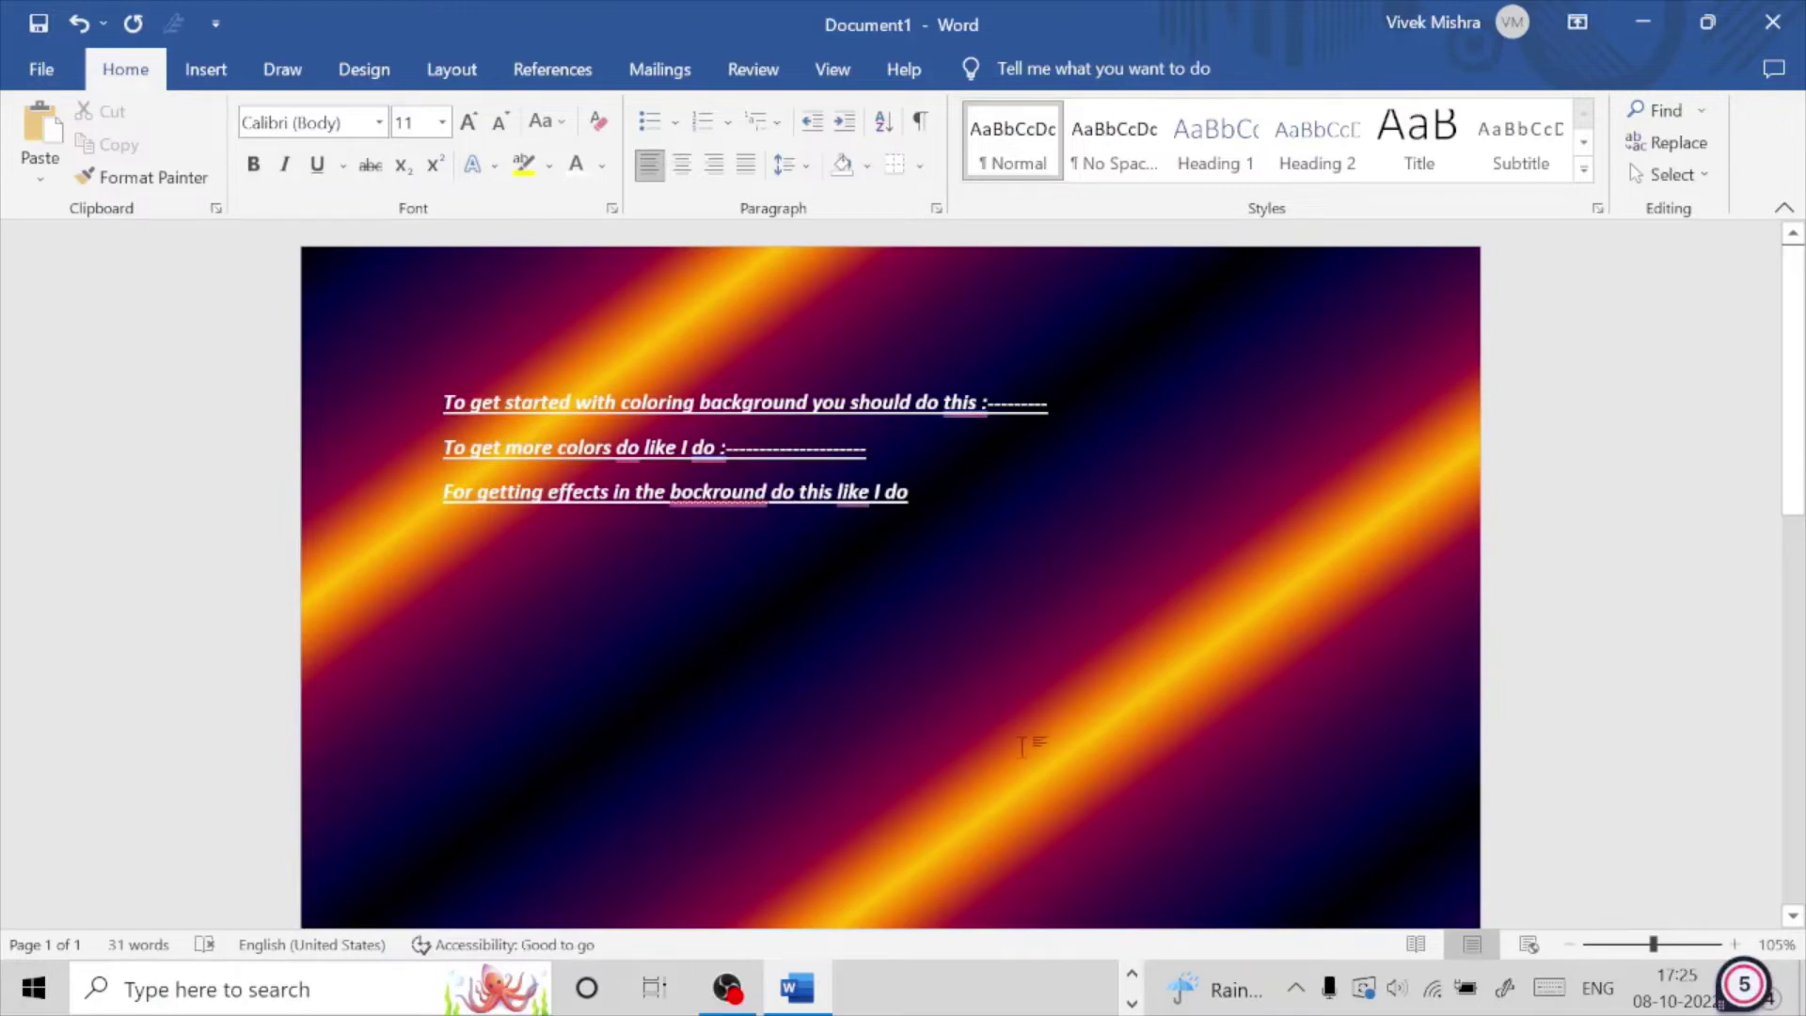
# Step: In white font, type 'You can make any background stylish colour like this' on the empty line, then start a new line
pyautogui.write('T')
pyautogui.click(577, 166)
pyautogui.write('y')
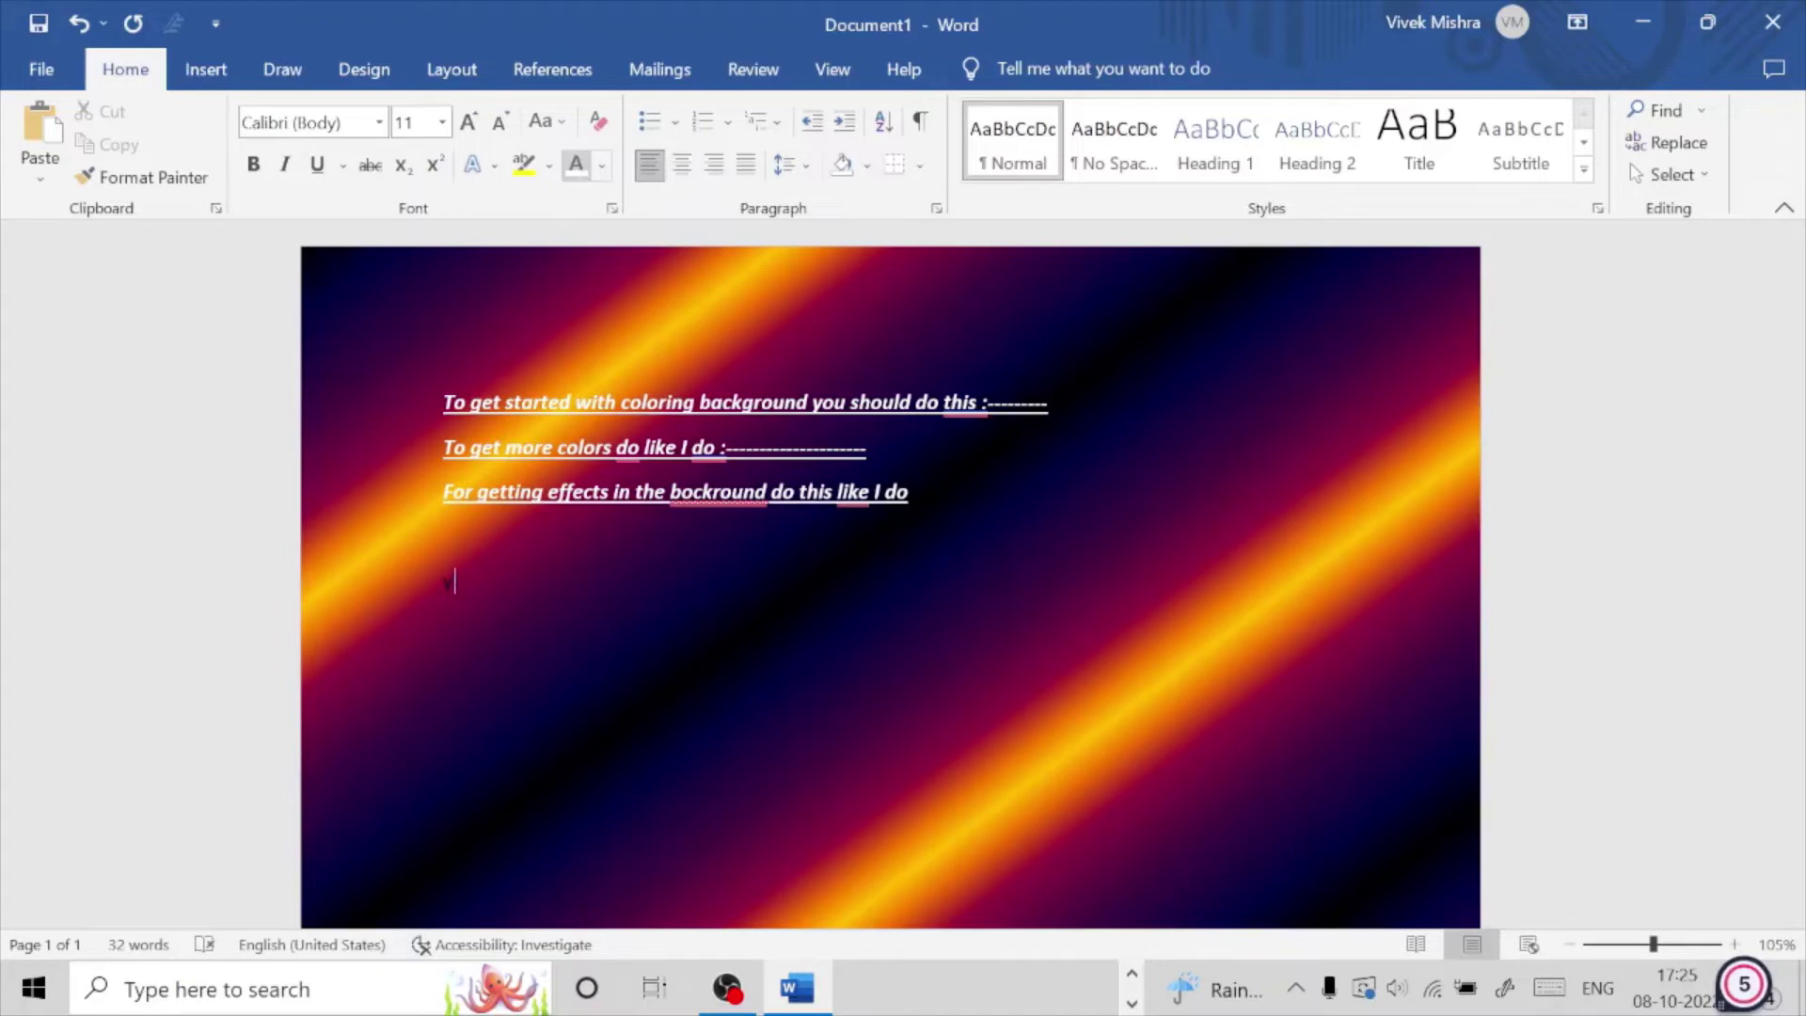
pyautogui.write('y')
pyautogui.press('BackSpace')
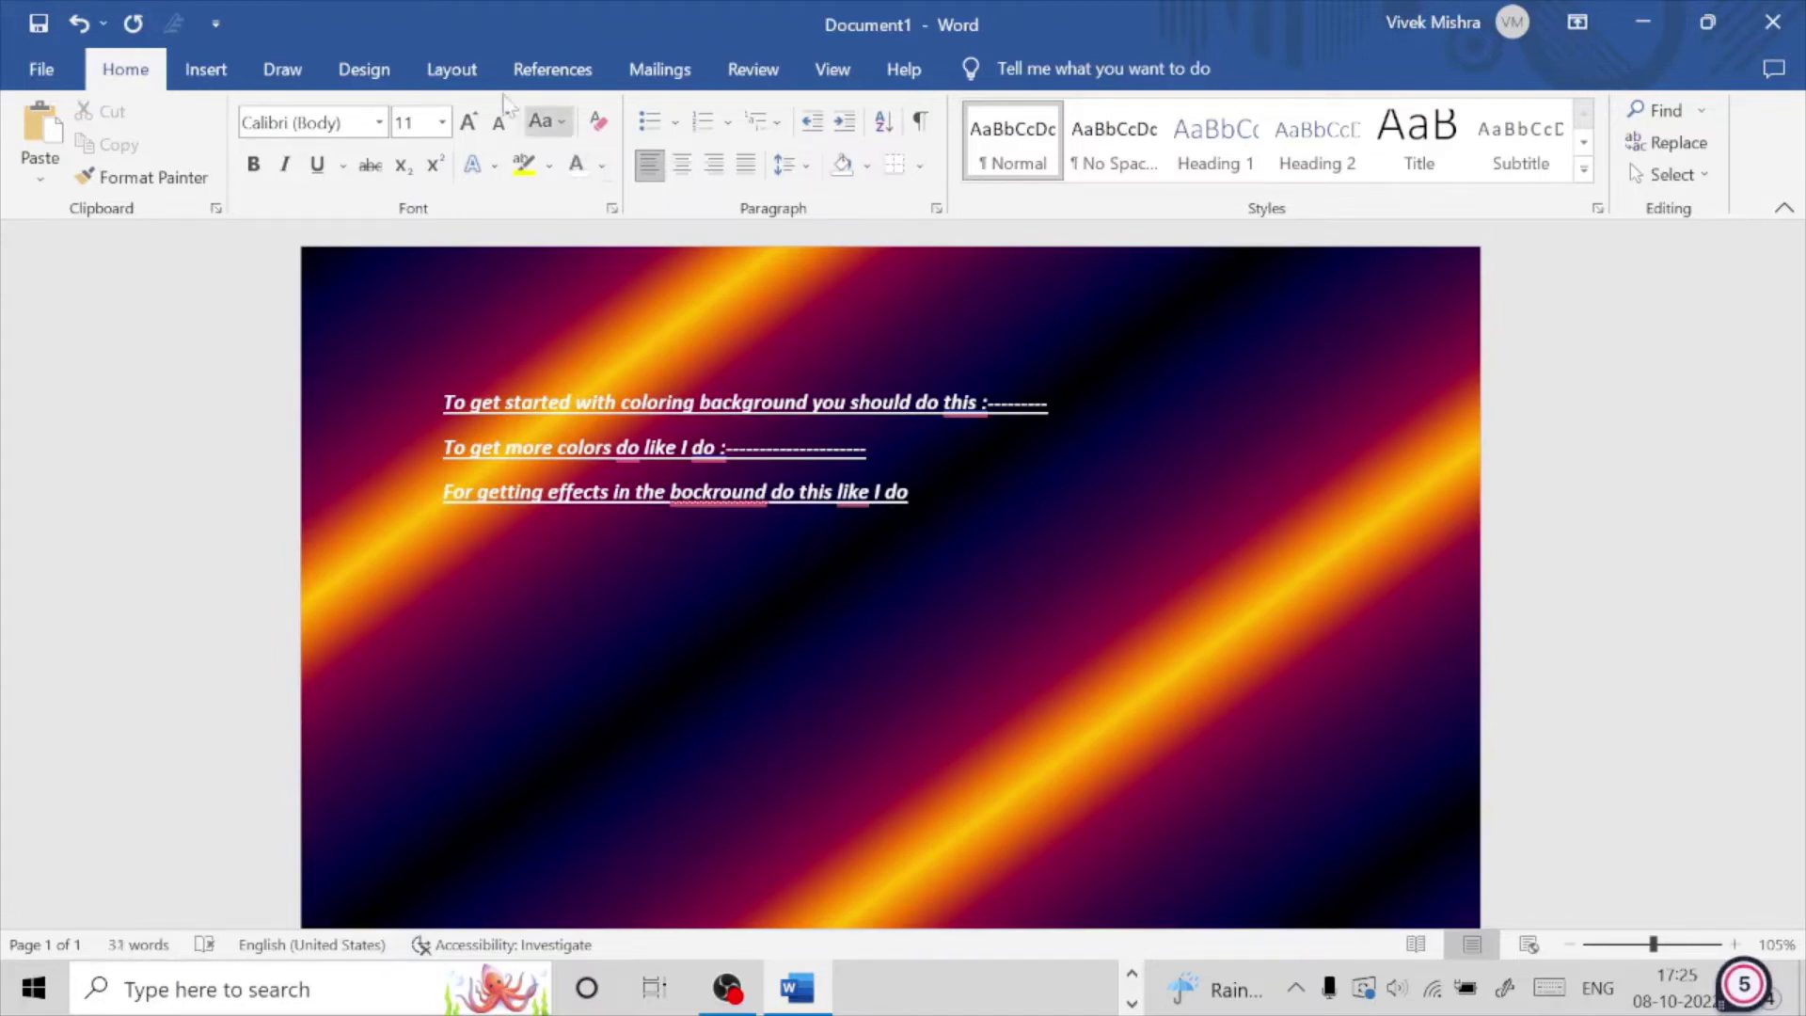
pyautogui.click(576, 167)
pyautogui.write('you ')
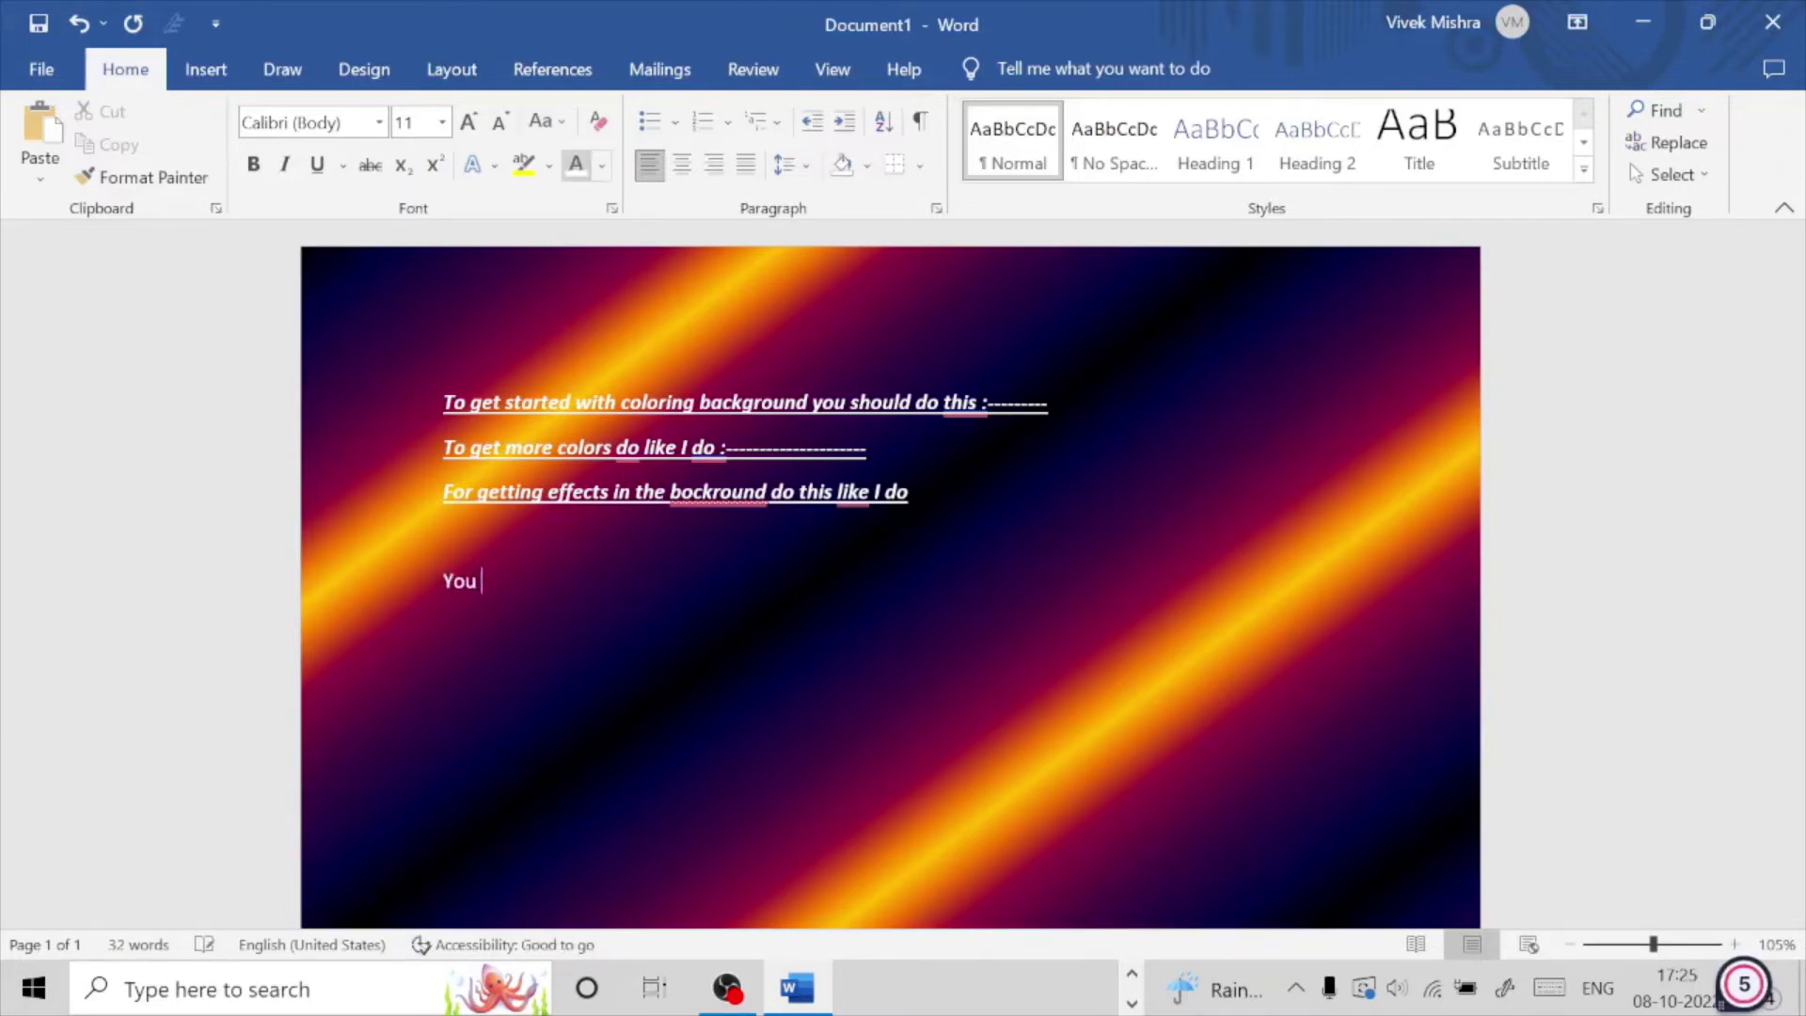
pyautogui.write('can')
pyautogui.write('ma')
pyautogui.write('ke a')
pyautogui.write('ny')
pyautogui.write('ba')
pyautogui.press('BackSpace')
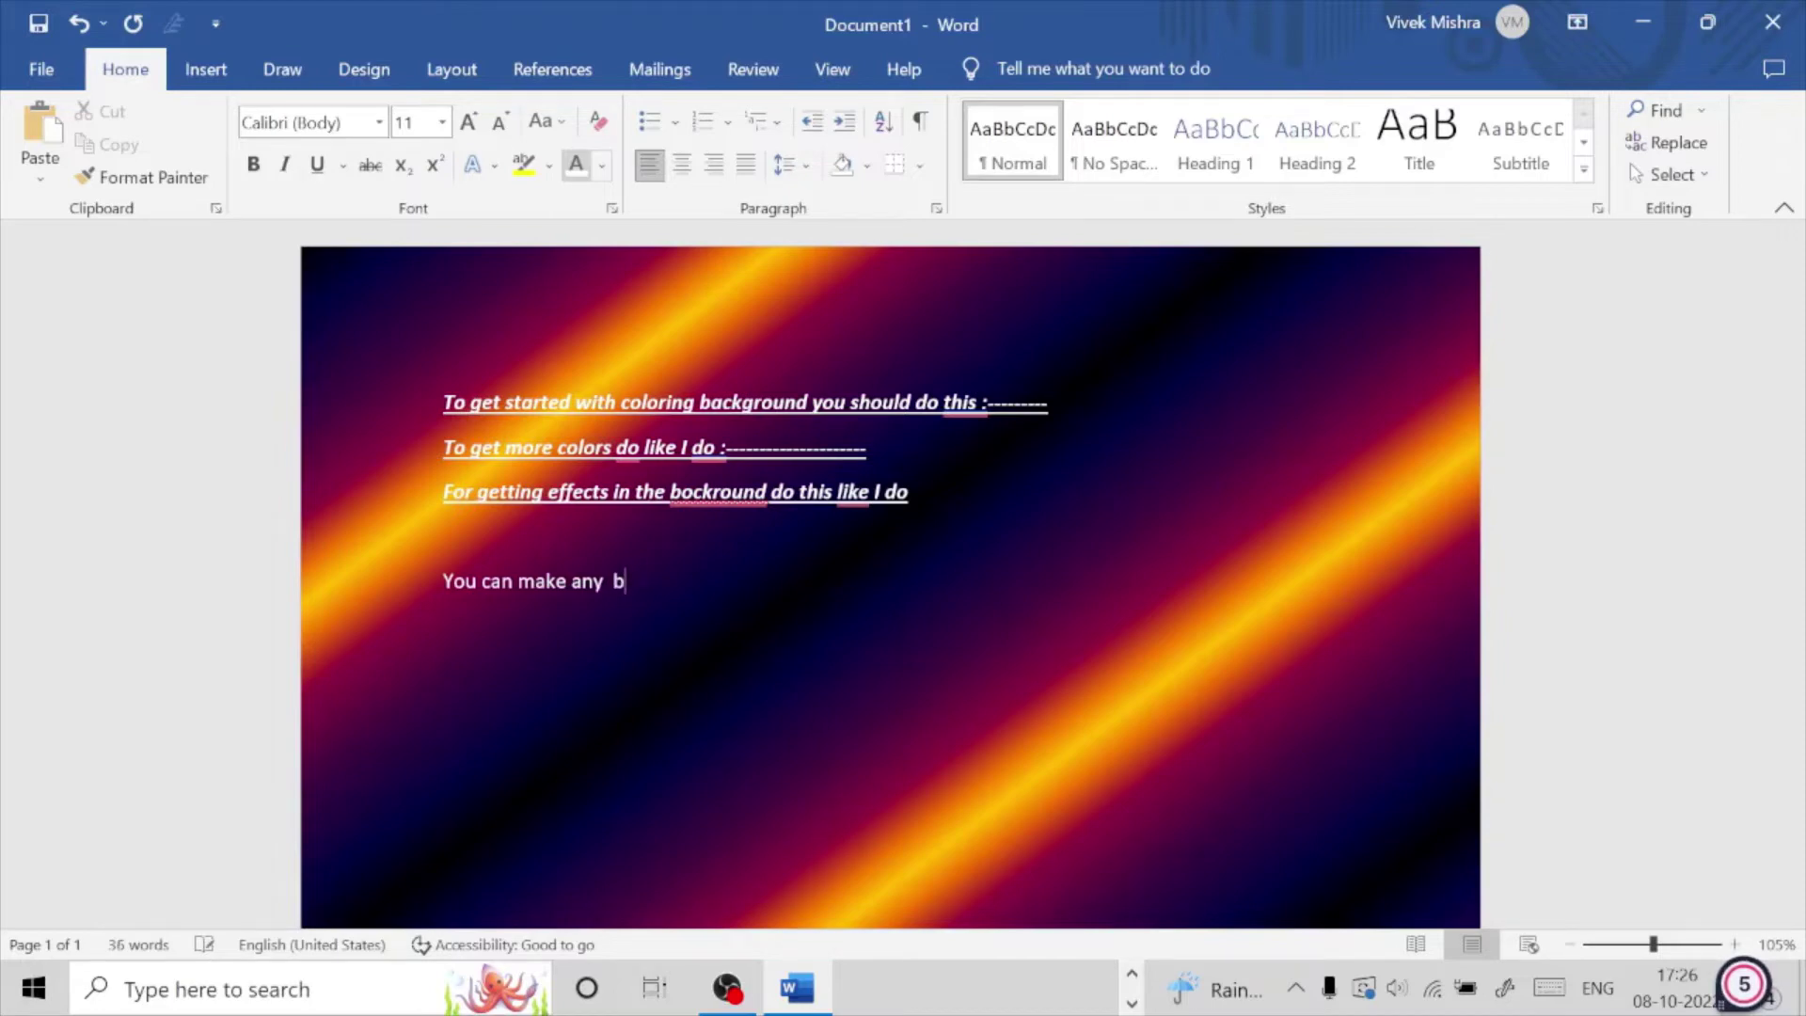
pyautogui.write('ack')
pyautogui.write('gro')
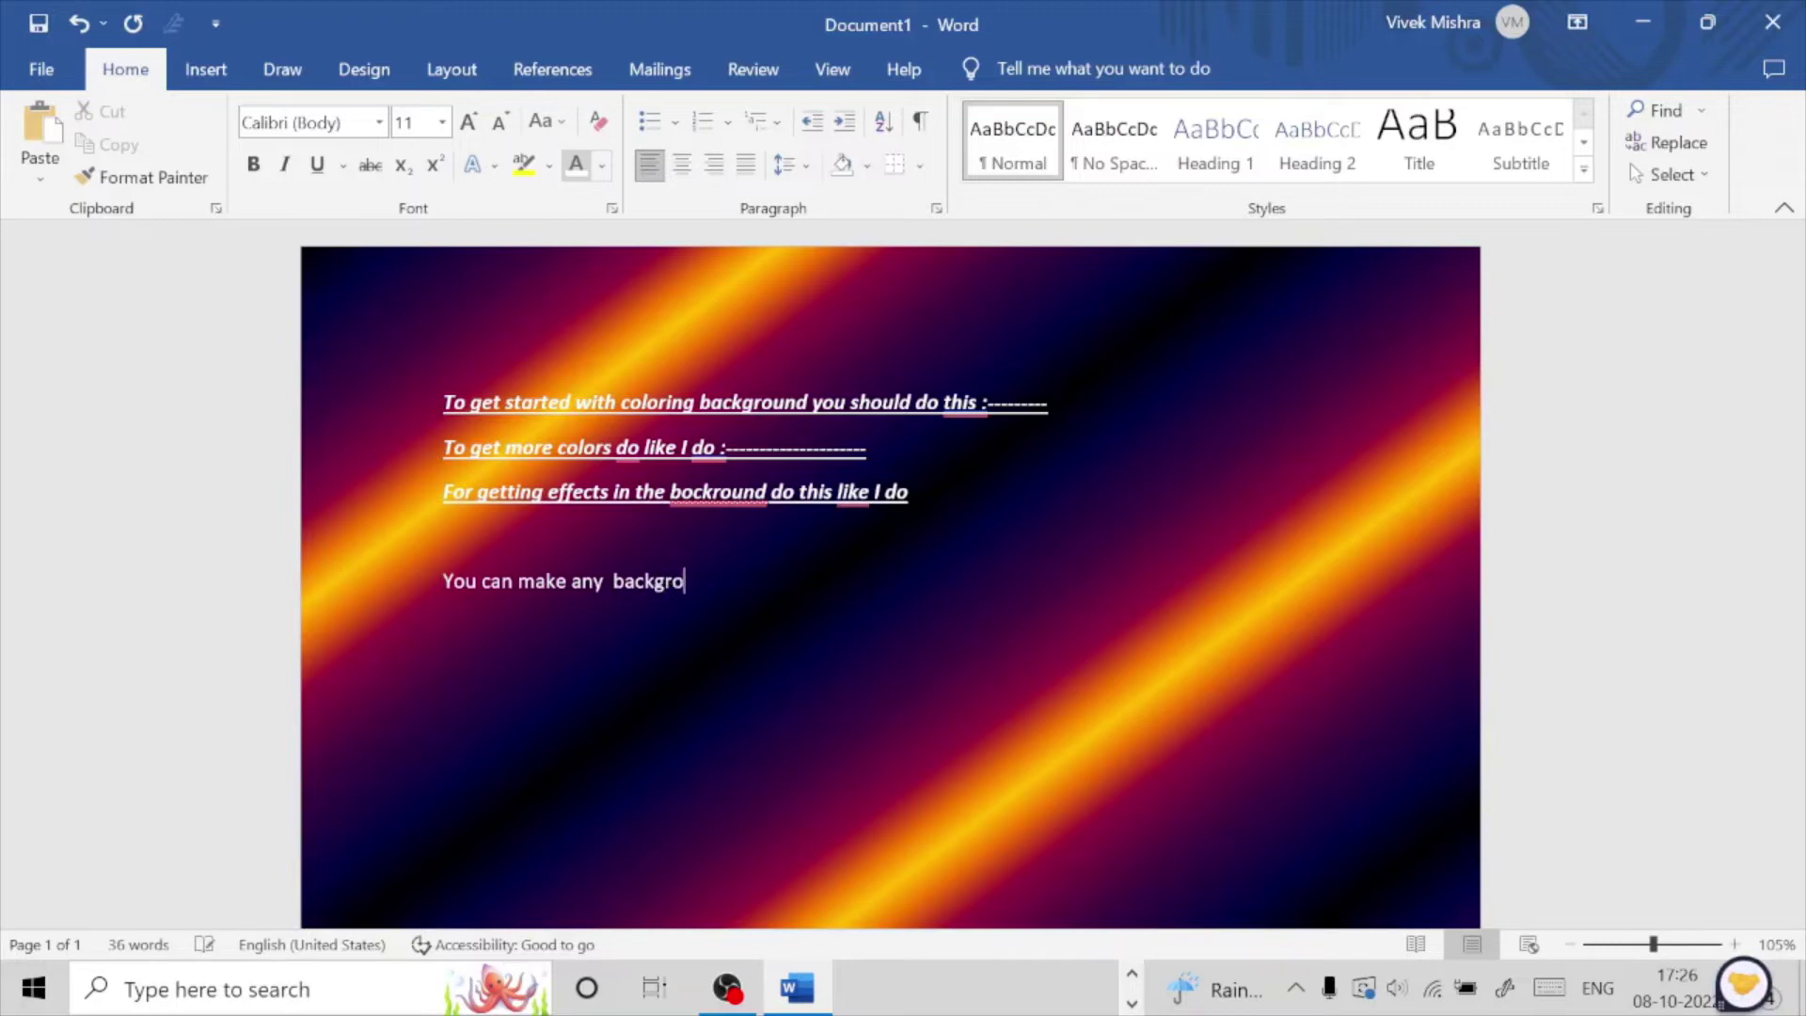
pyautogui.write('und ')
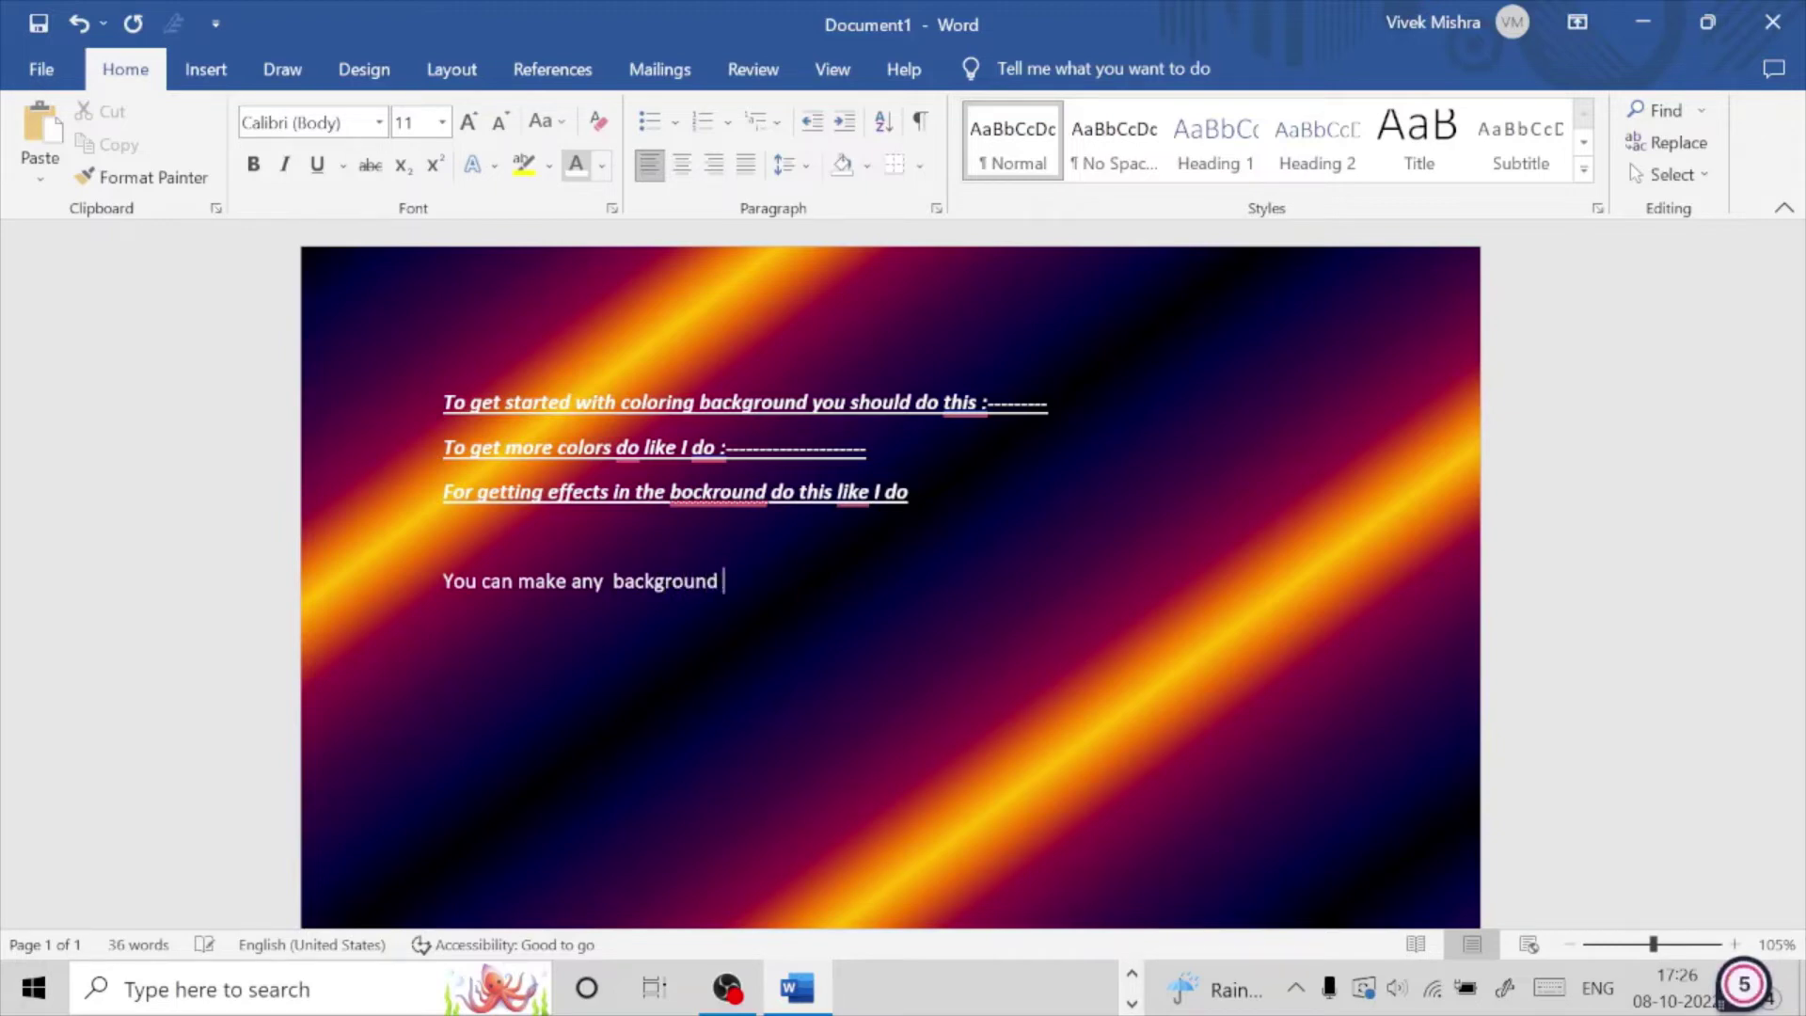
pyautogui.write('sty')
pyautogui.write('lis')
pyautogui.write('h co')
pyautogui.write('lour ')
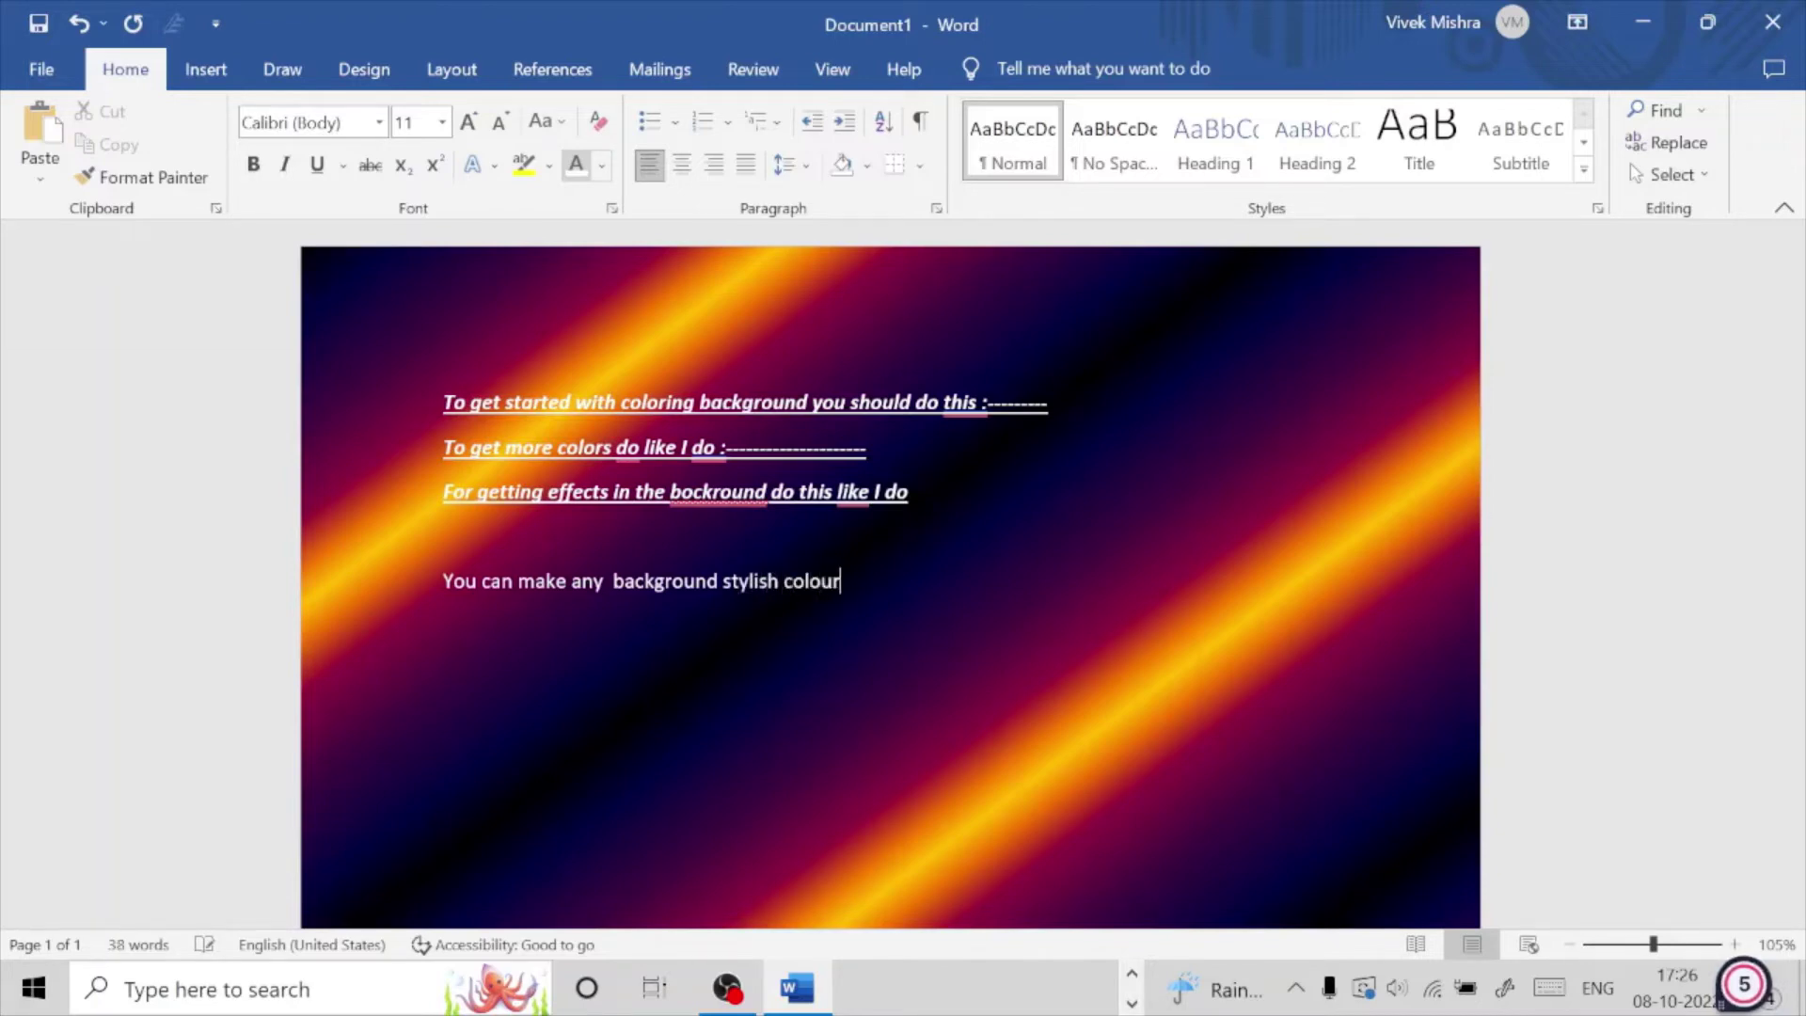
pyautogui.write('like')
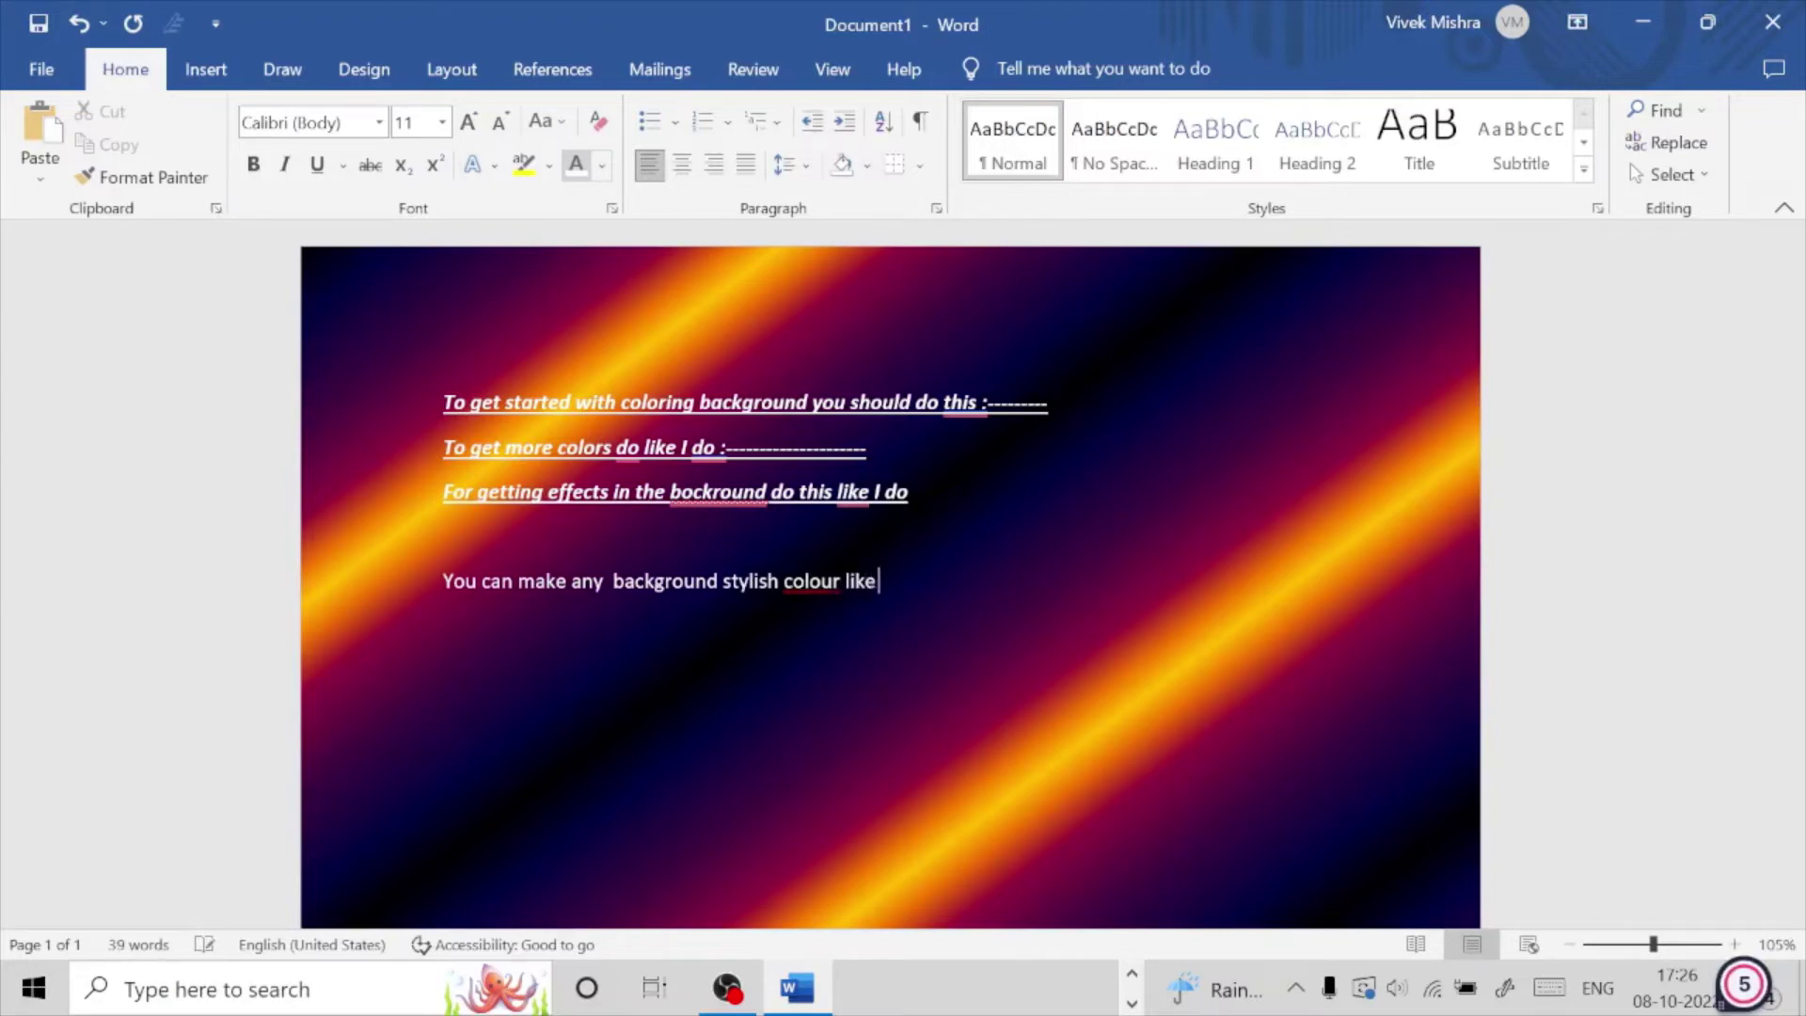
pyautogui.write(' this')
pyautogui.press('Return')
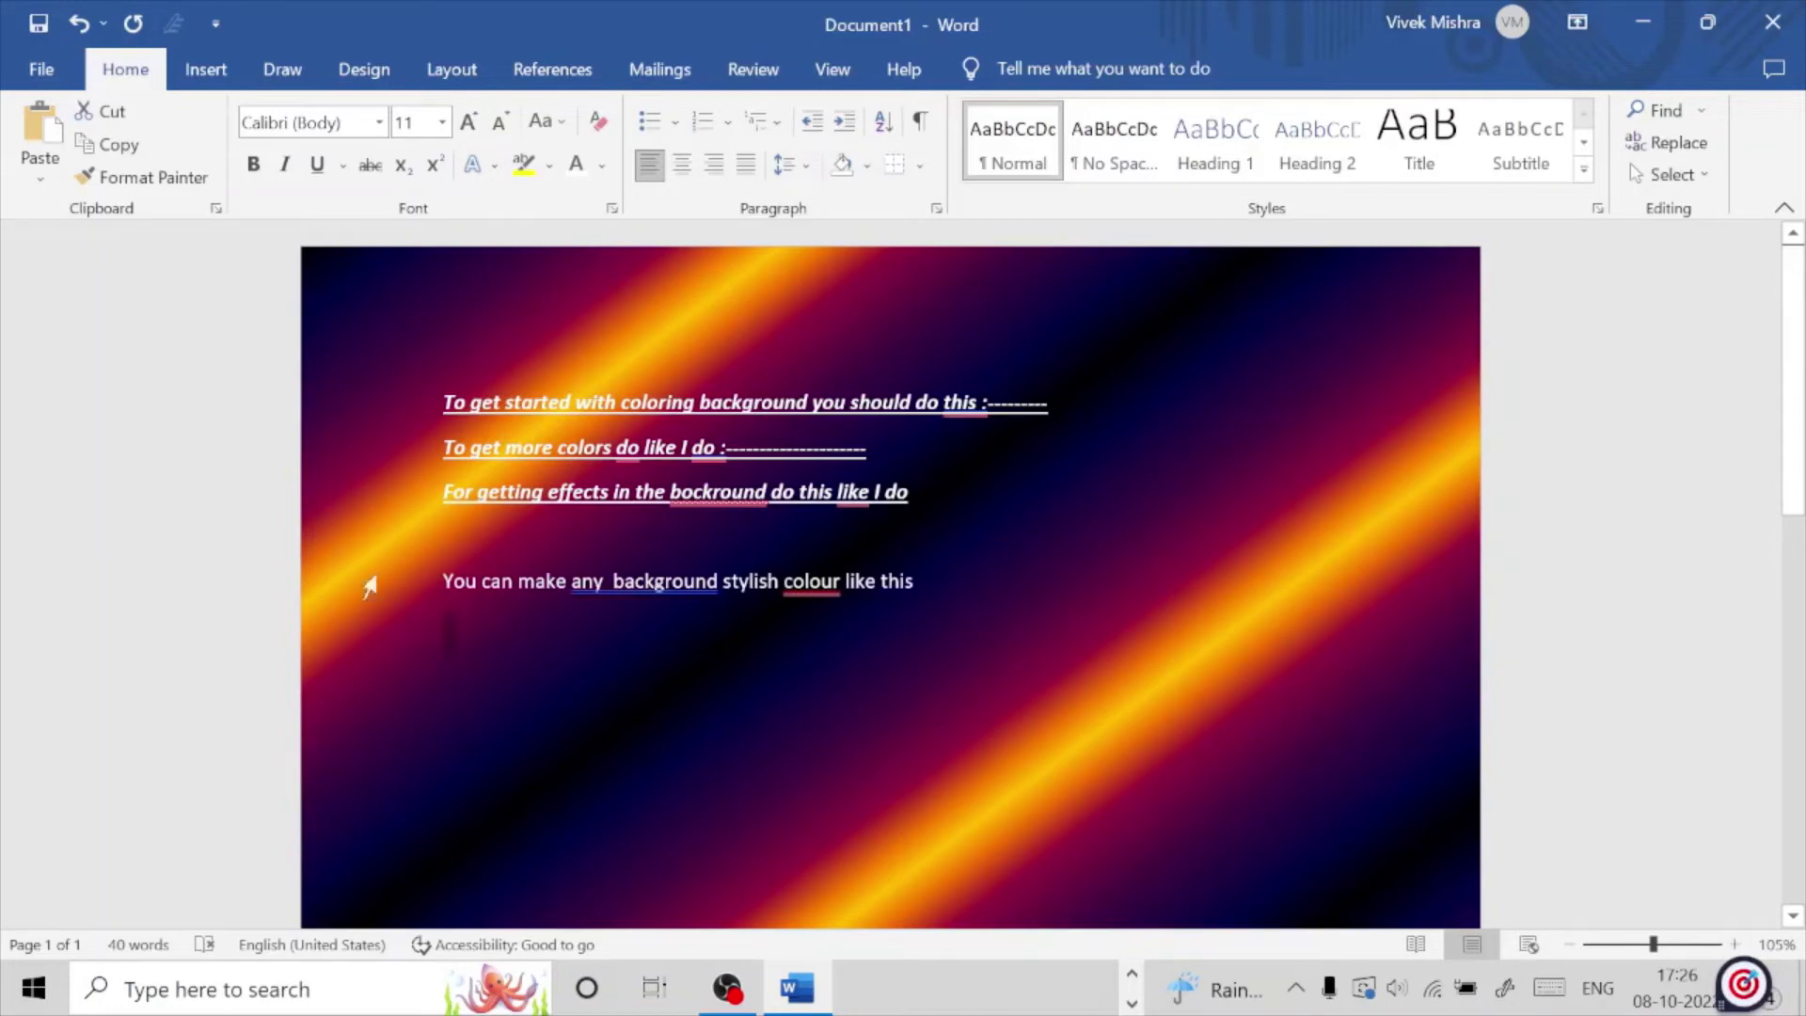
pyautogui.click(449, 628)
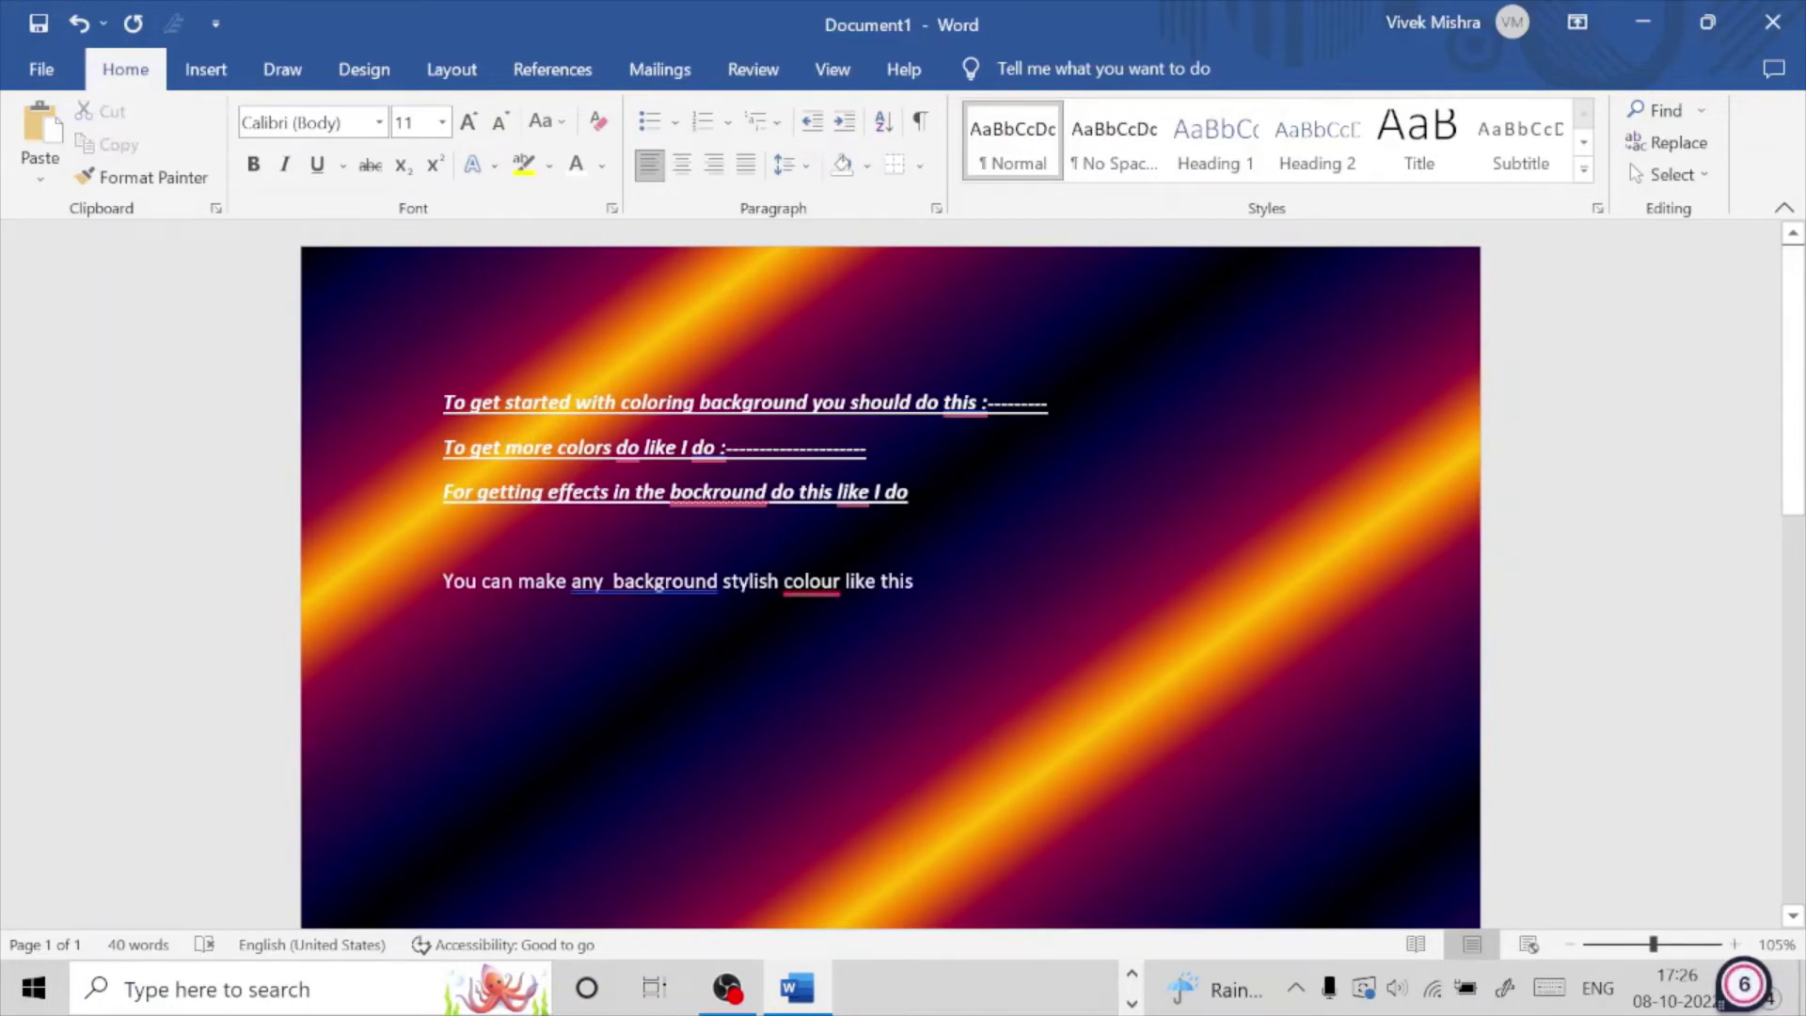
pyautogui.doubleClick(344, 340)
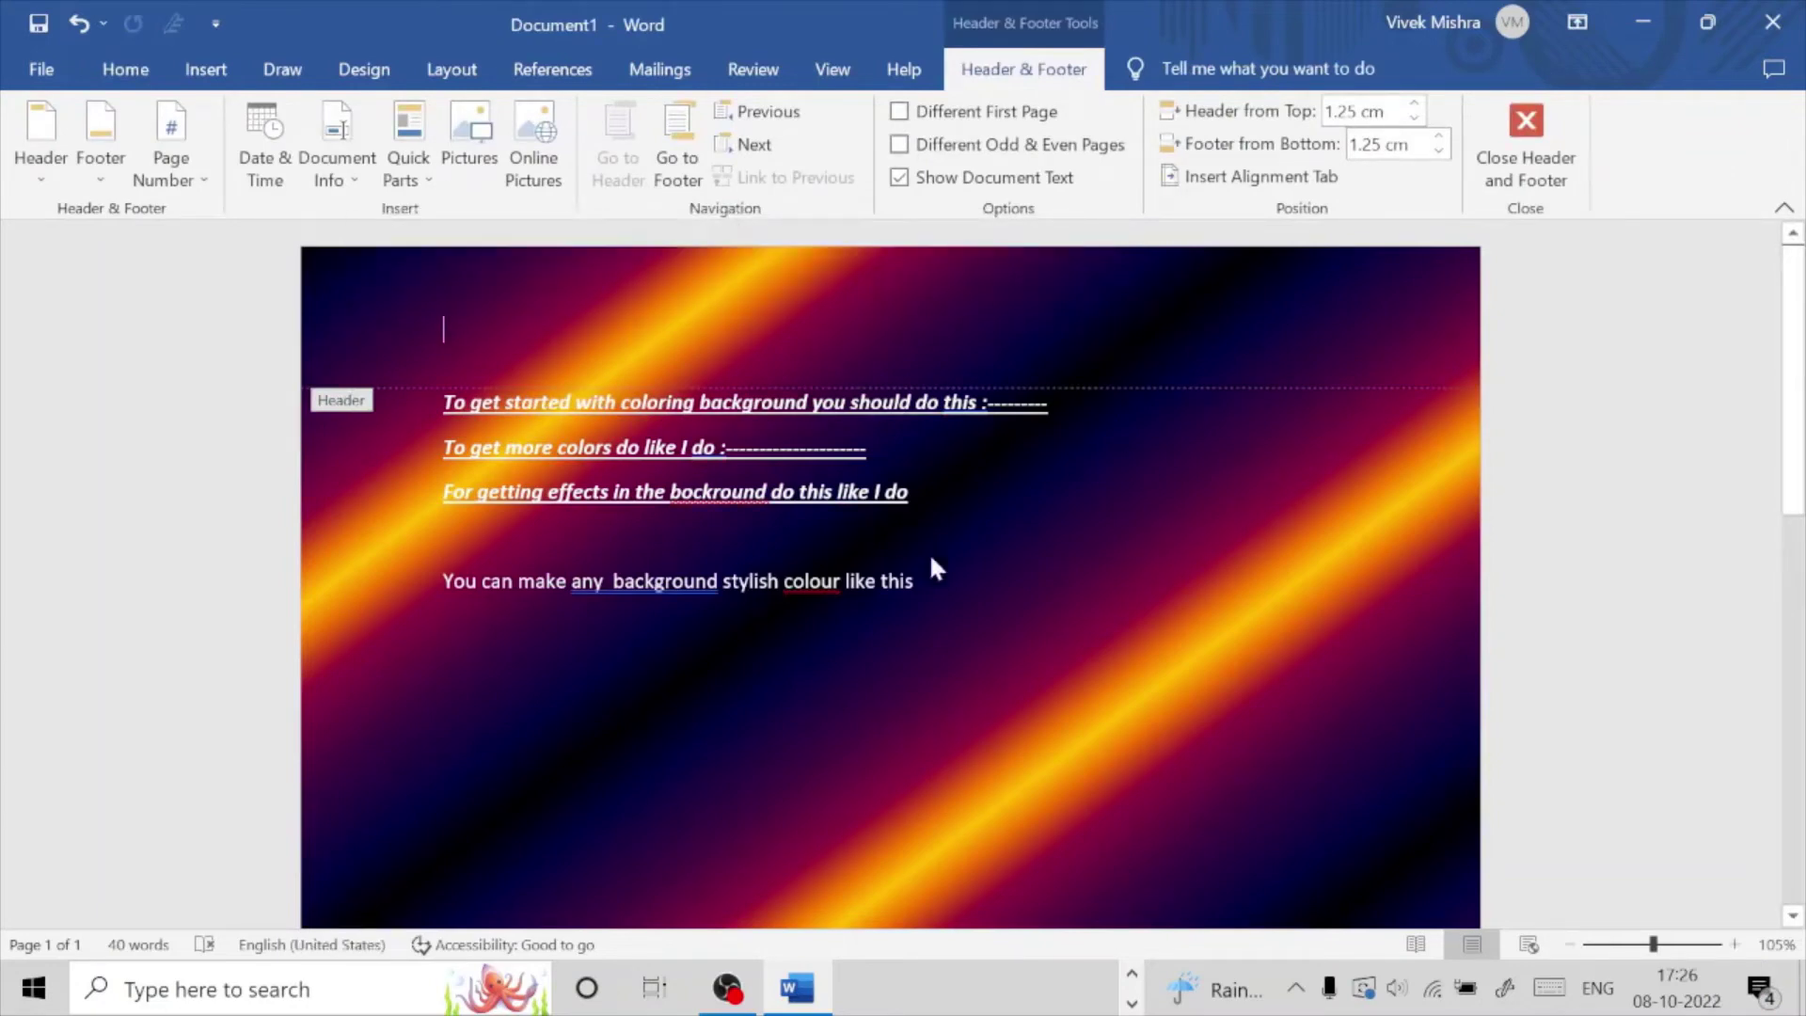
pyautogui.doubleClick(350, 666)
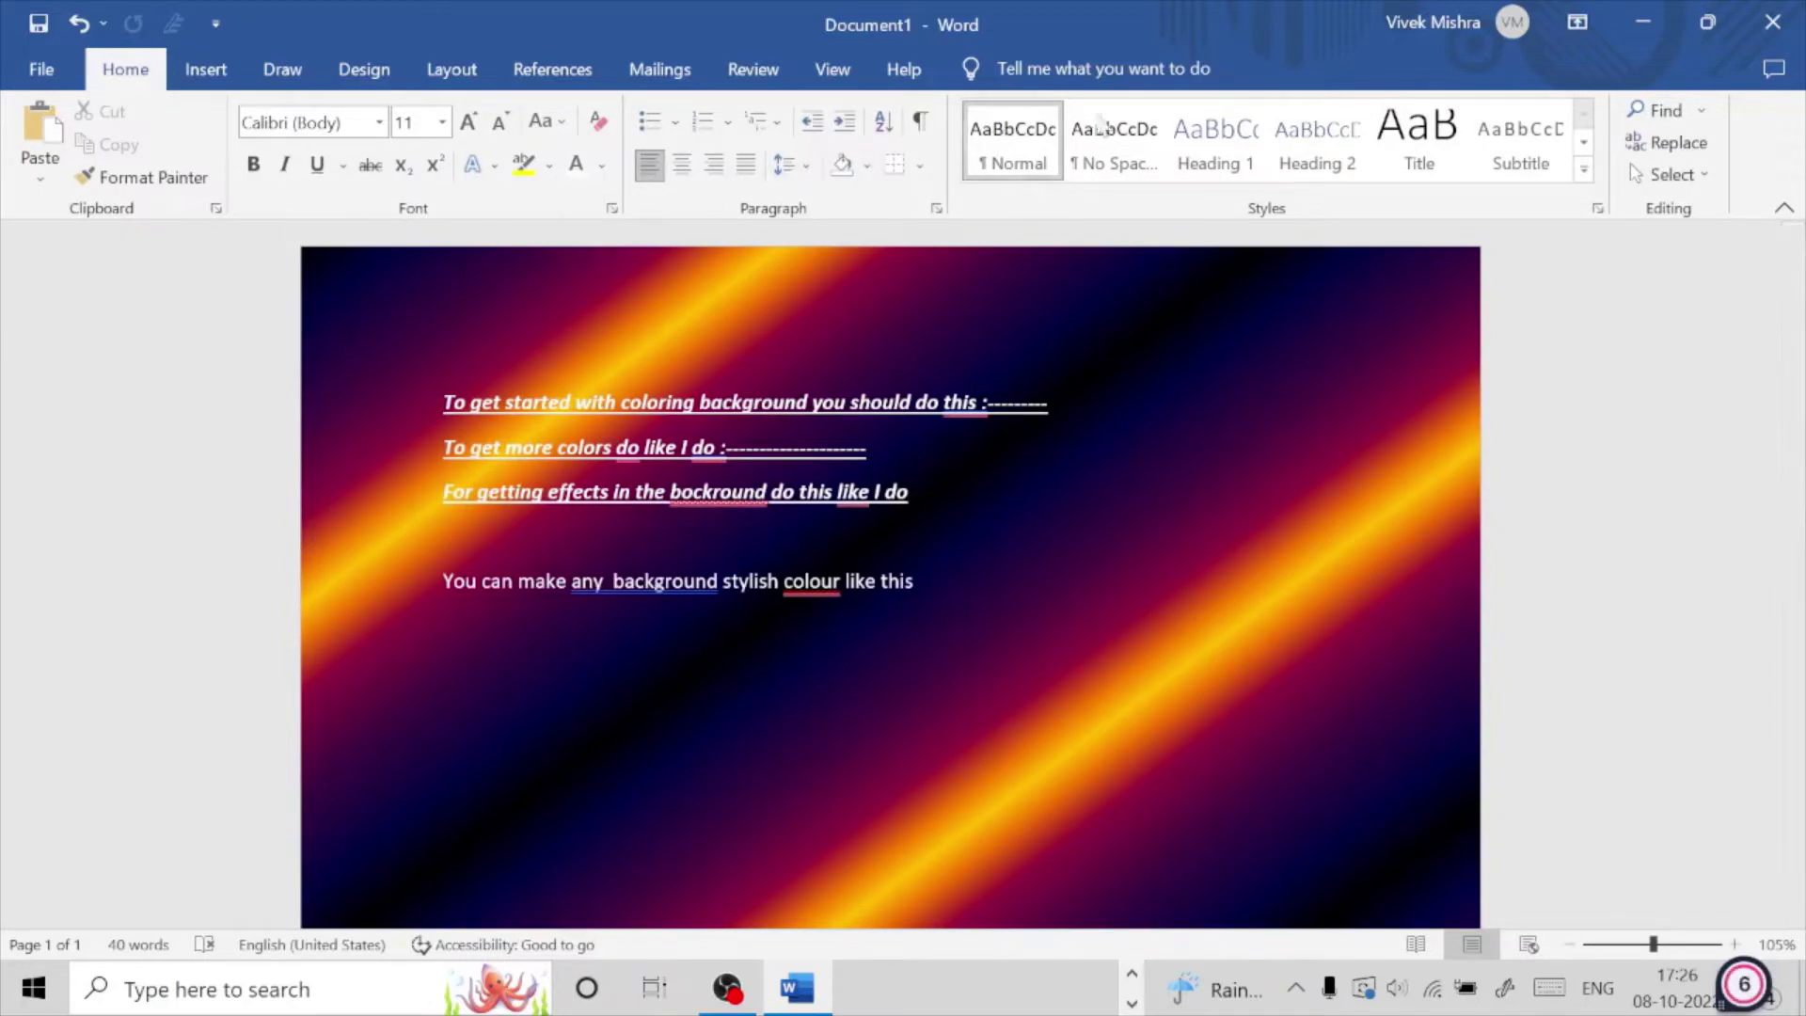
# Step: Open the page background's Fill Effects settings from Design > Page Color
pyautogui.click(369, 76)
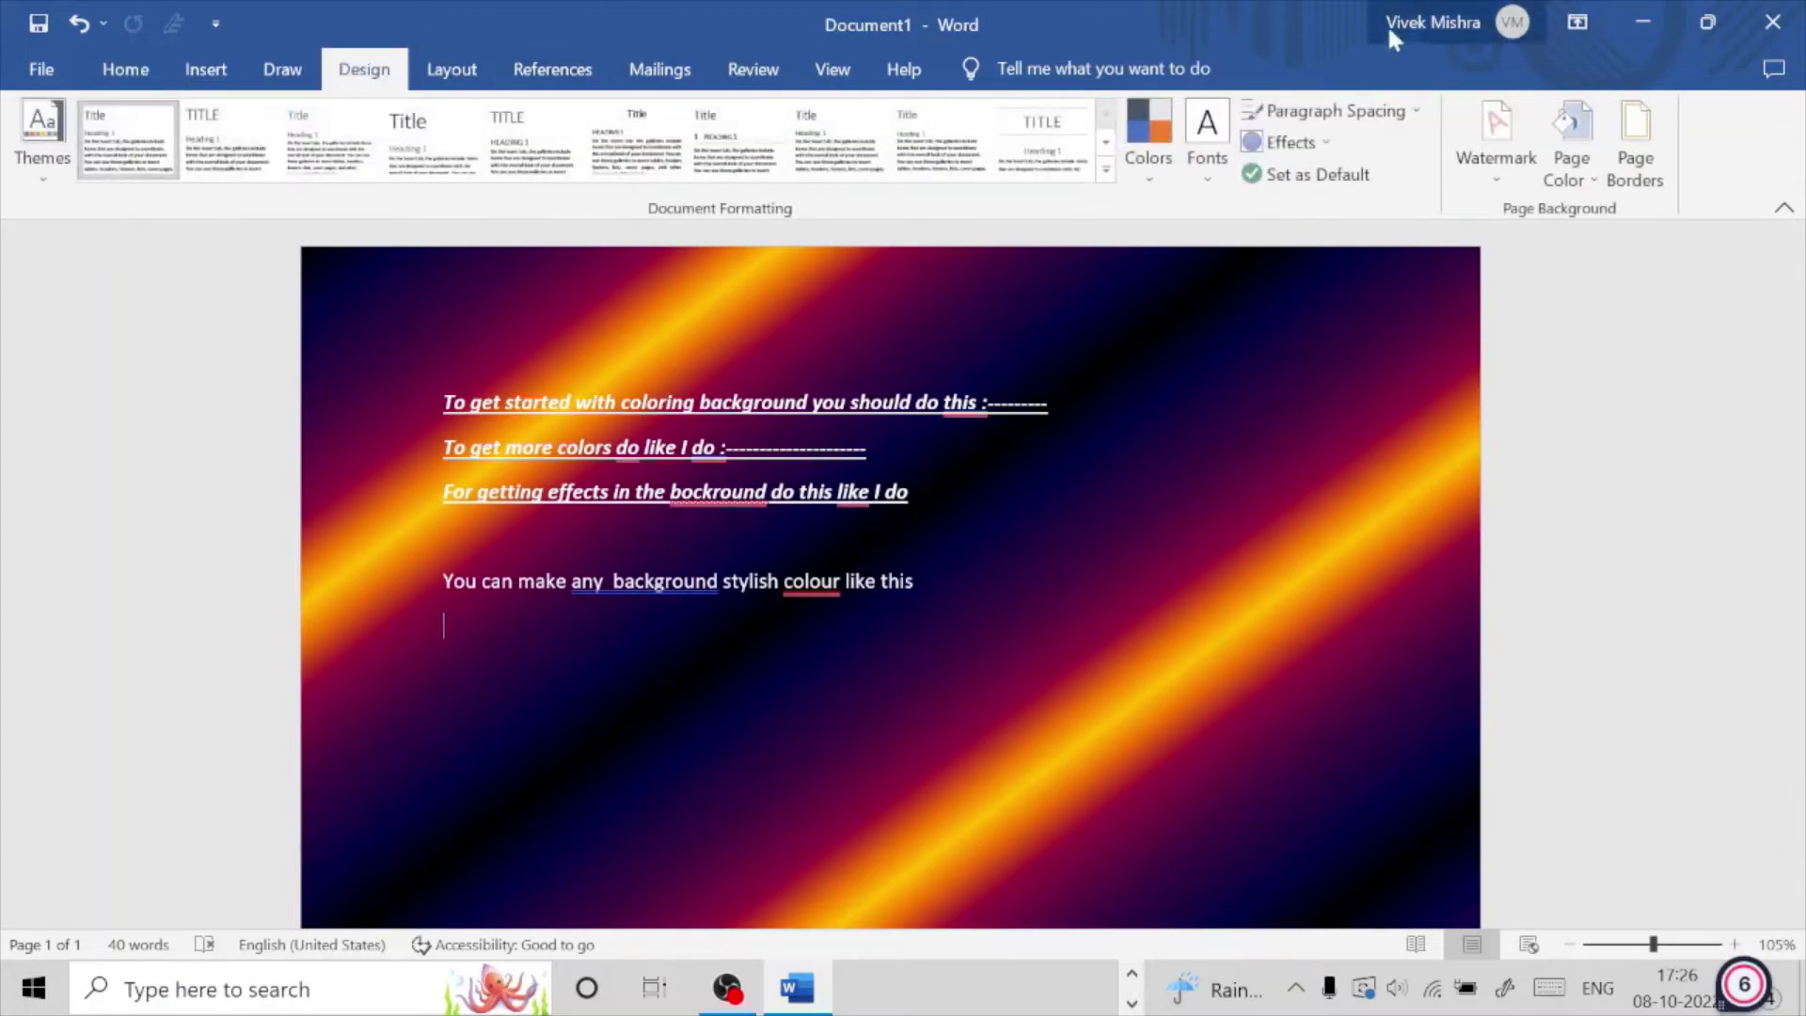
pyautogui.click(1594, 180)
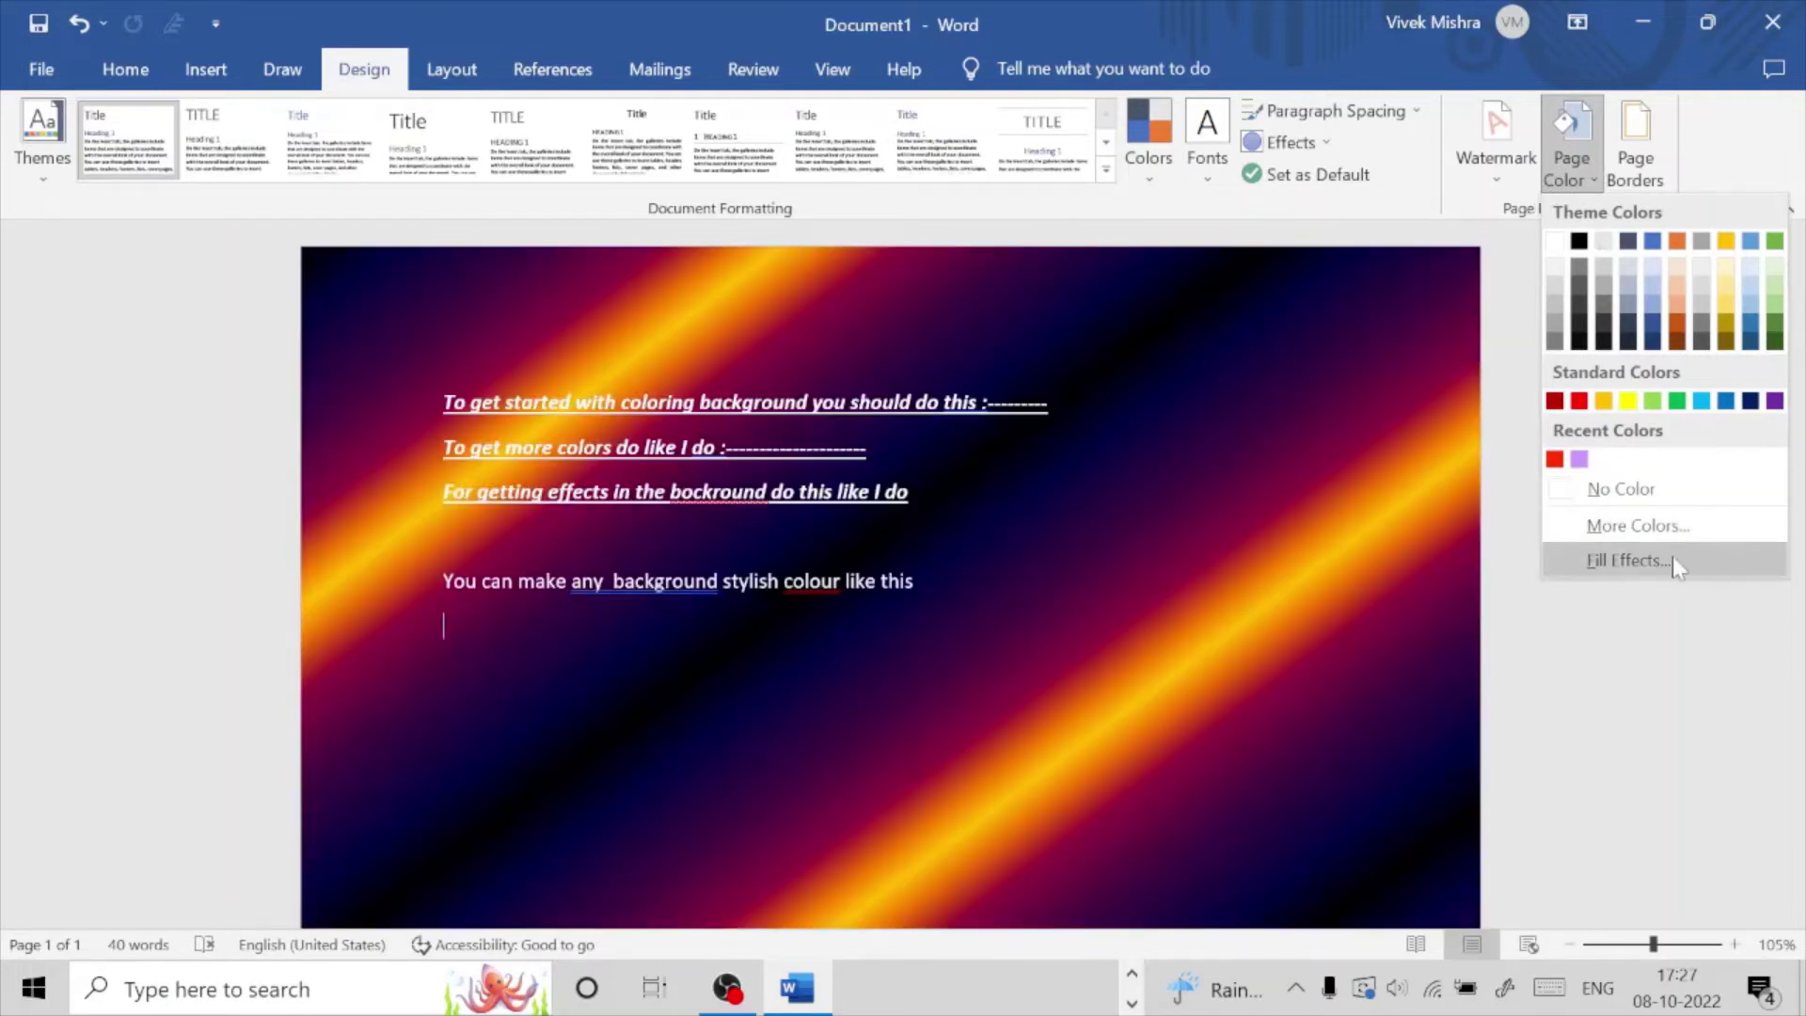
pyautogui.click(1672, 560)
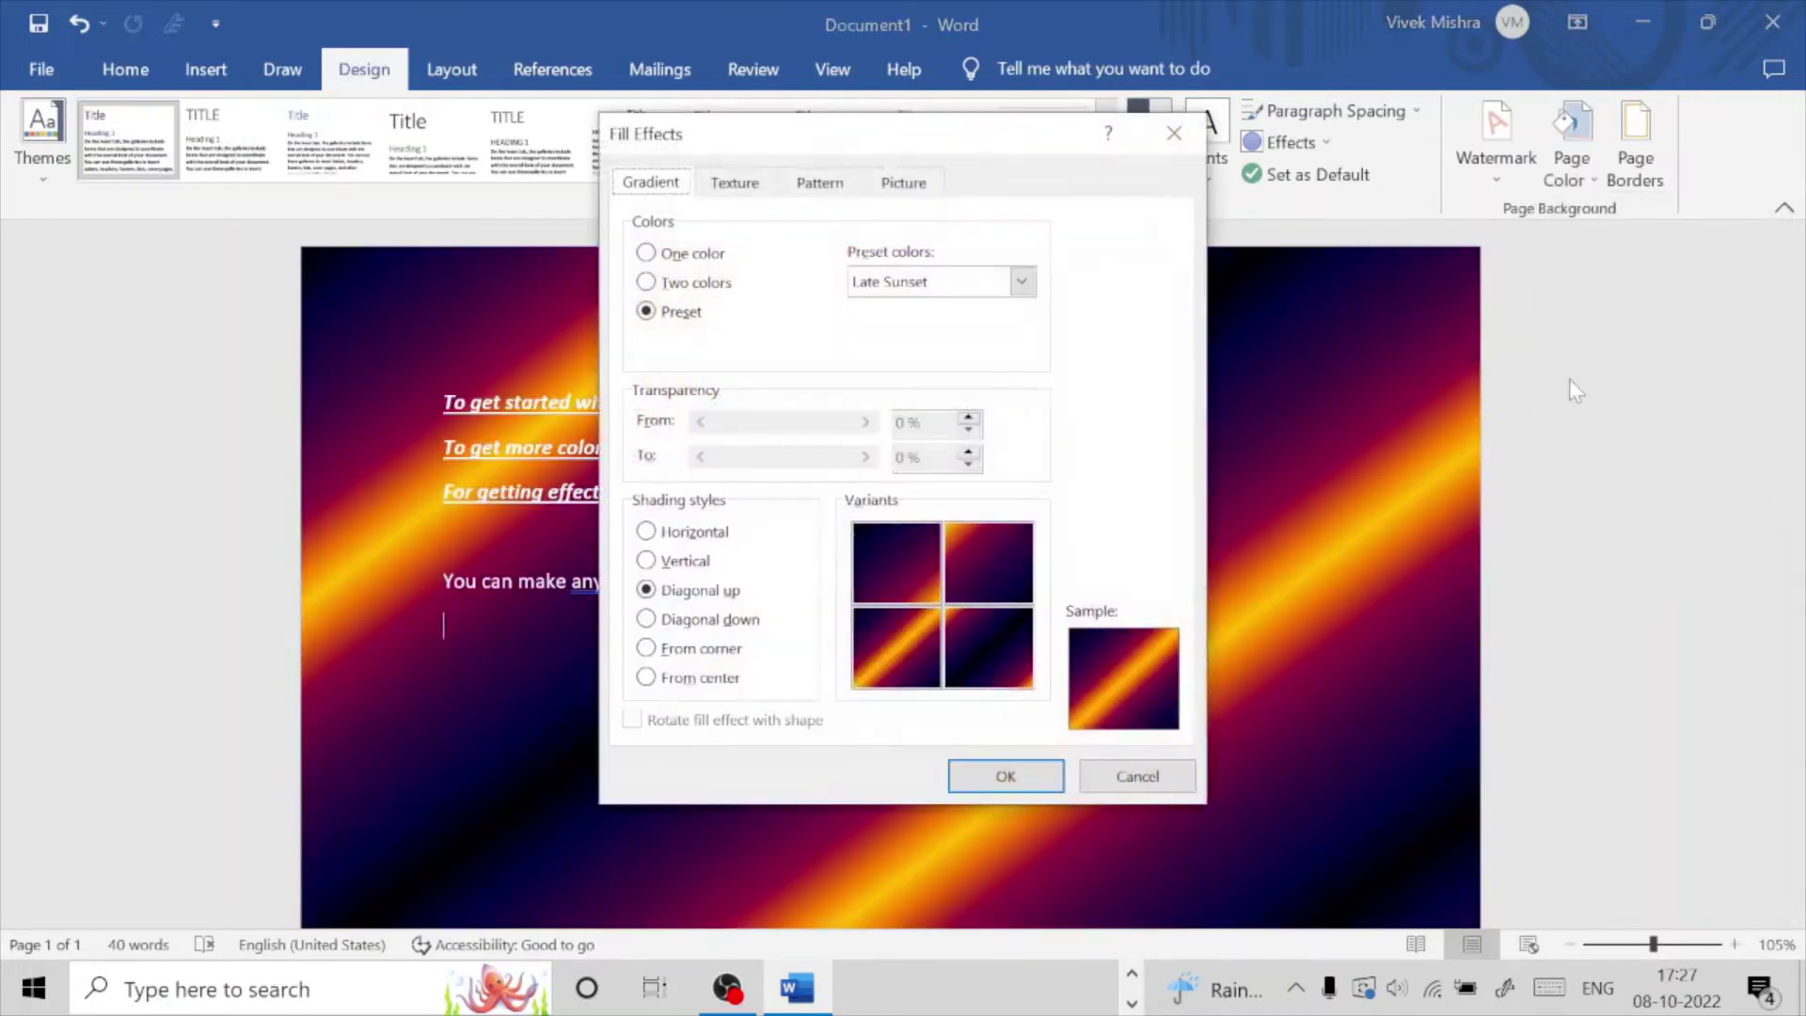
# Step: Preview From center, Diagonal down, From corner and Vertical shading, settling on a diagonal-up variant
pyautogui.click(663, 677)
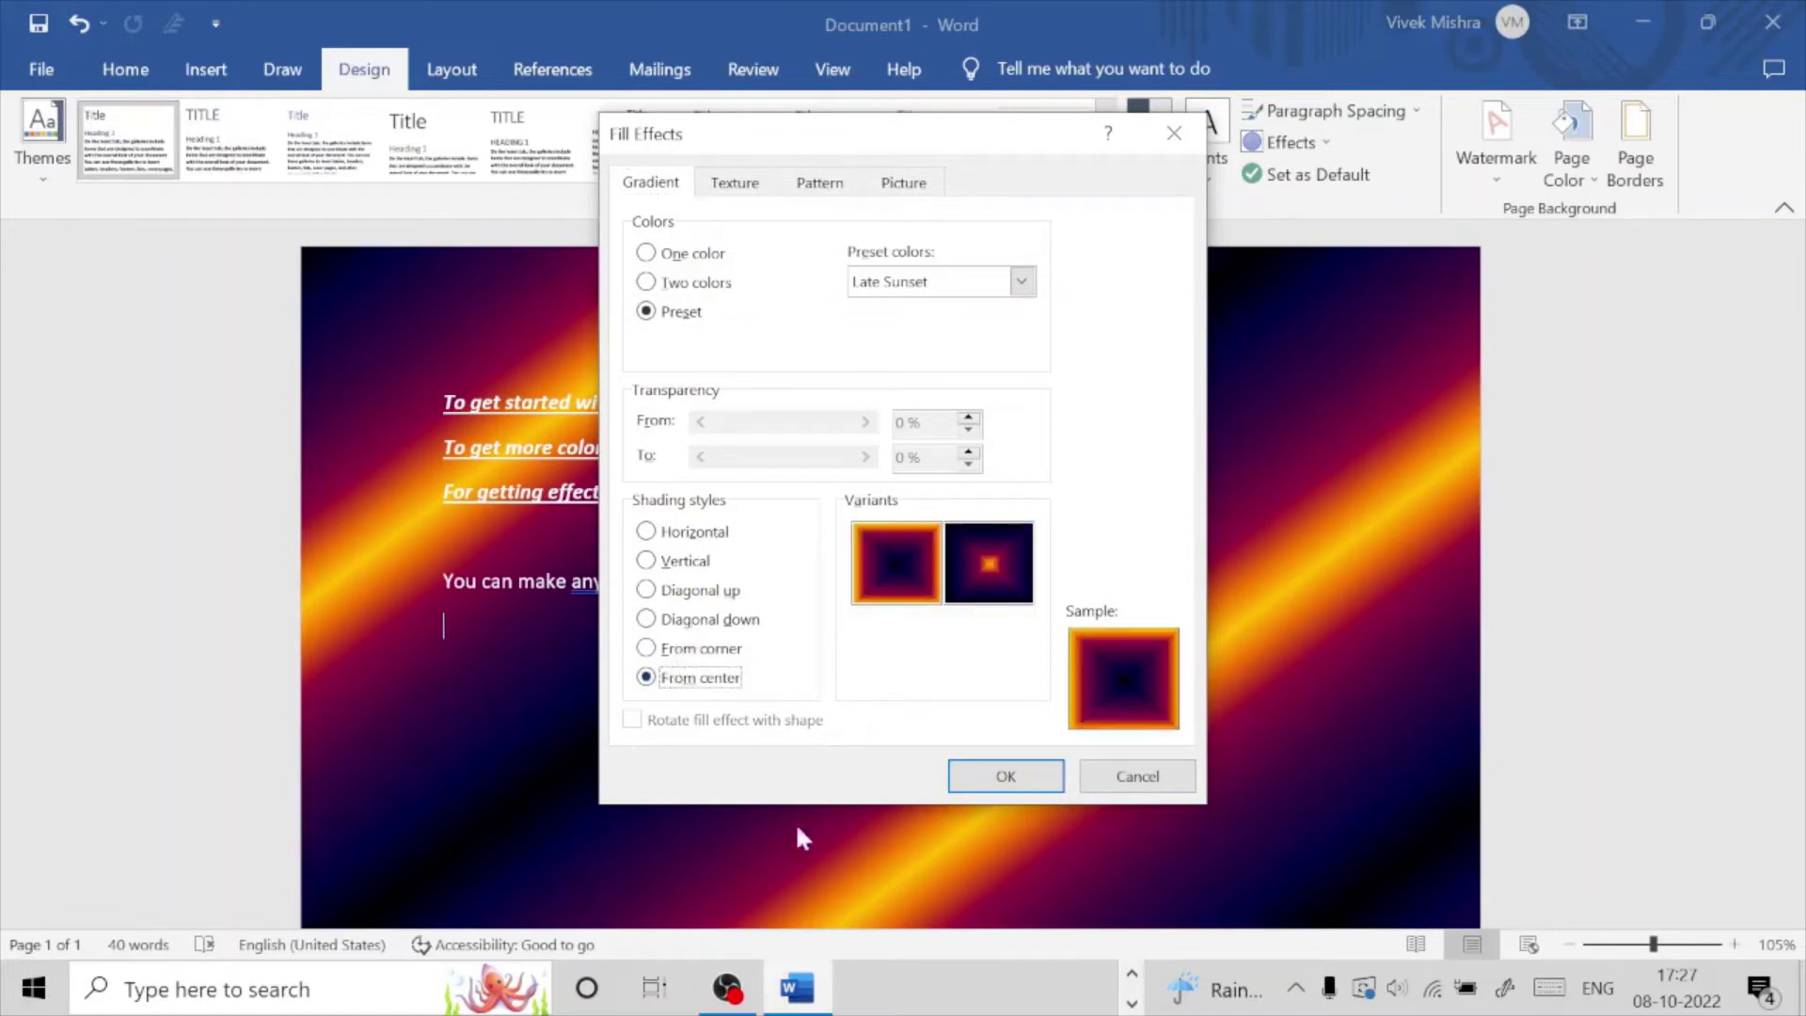
pyautogui.click(659, 622)
pyautogui.click(648, 649)
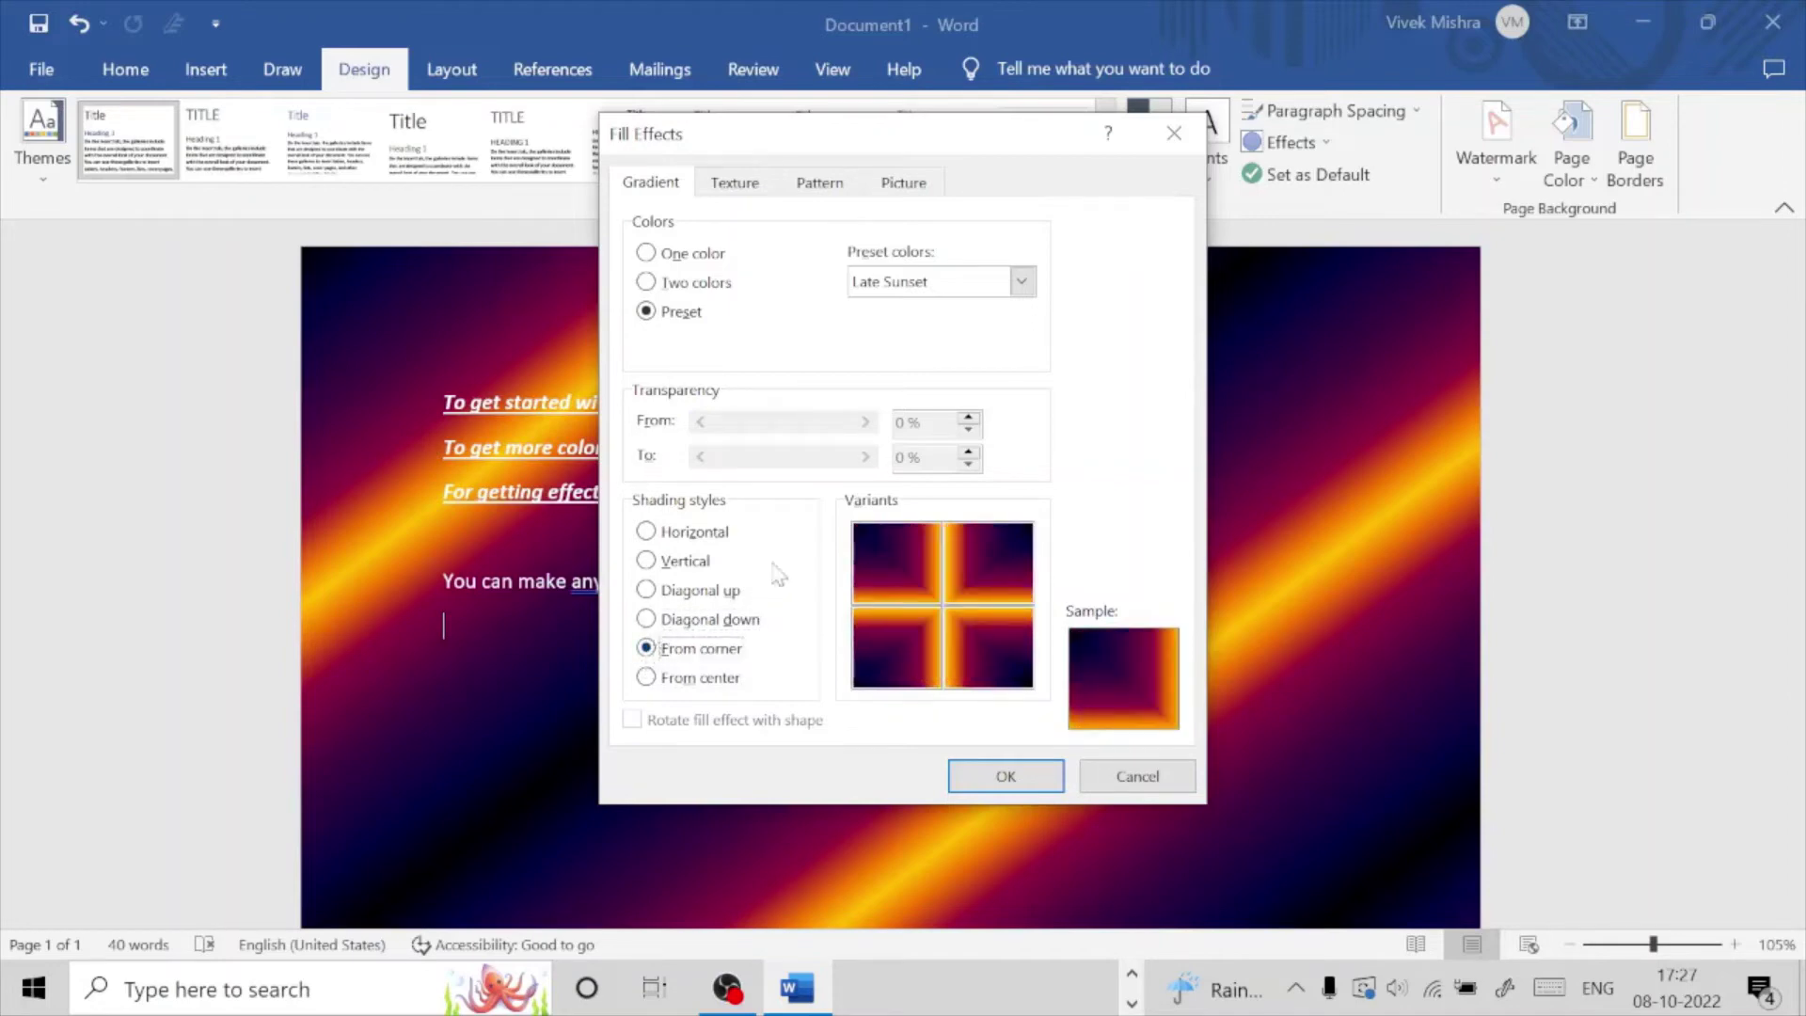
pyautogui.click(647, 561)
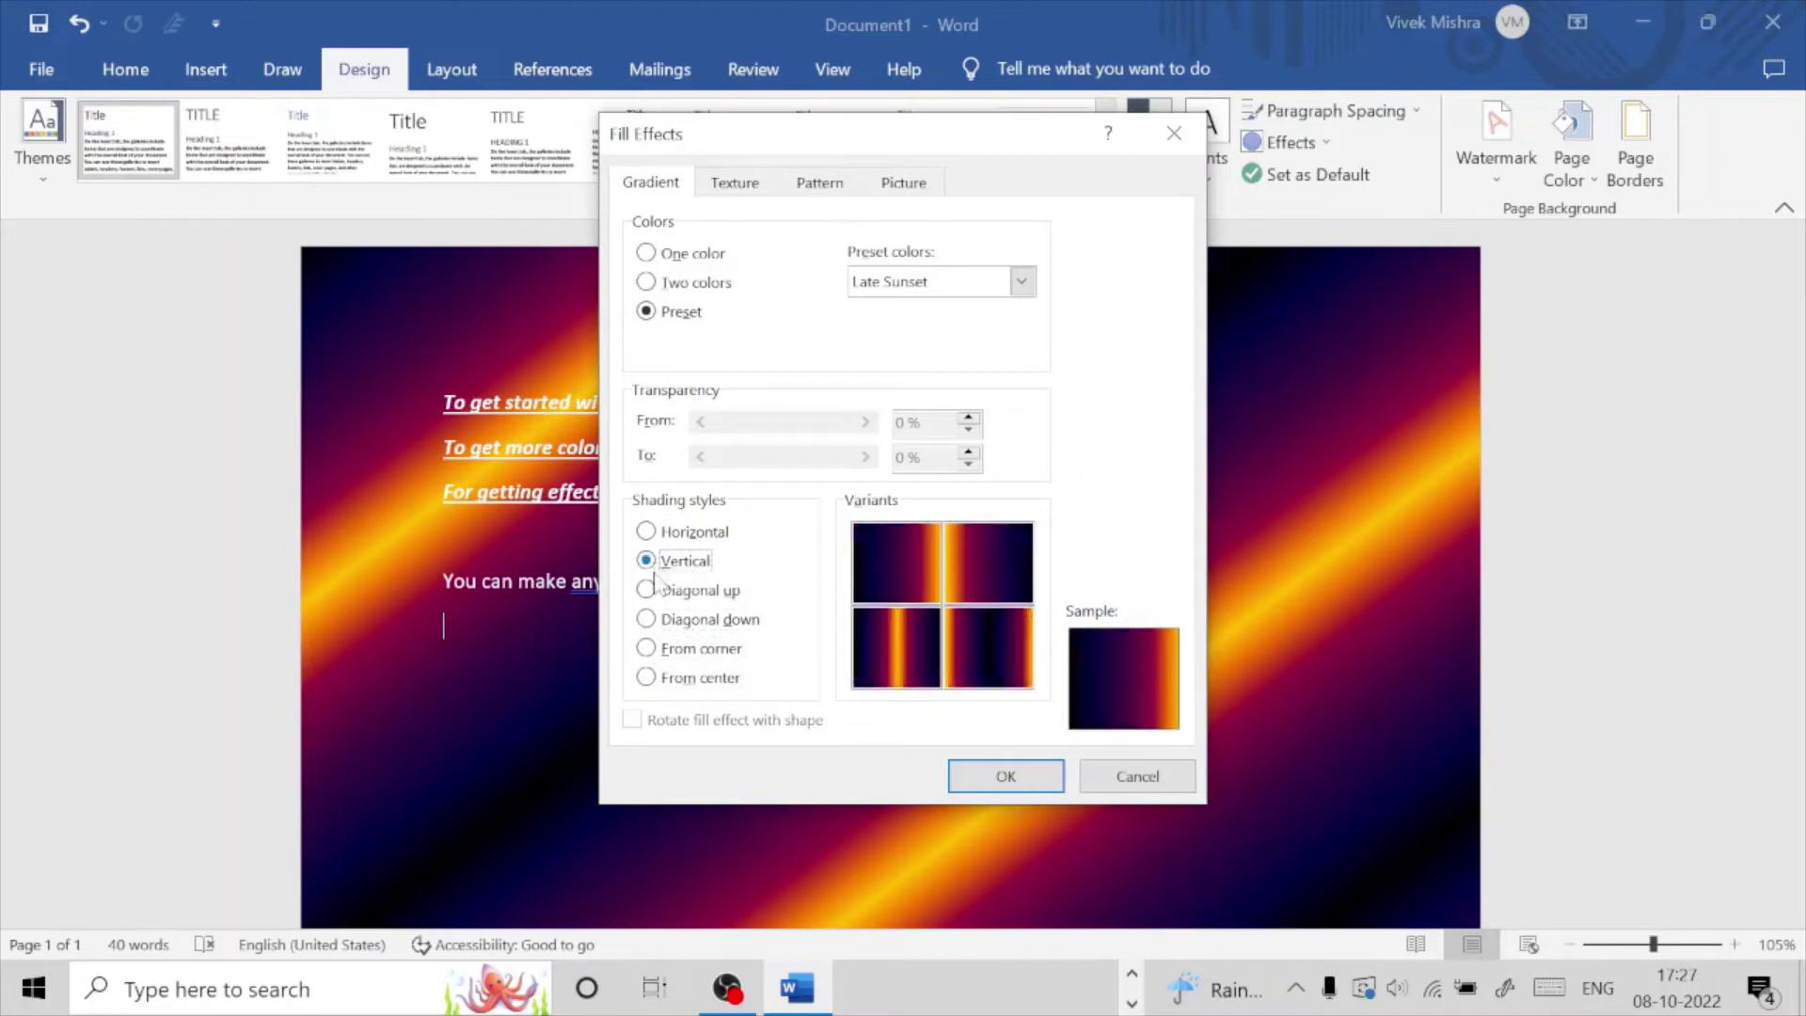
pyautogui.click(647, 590)
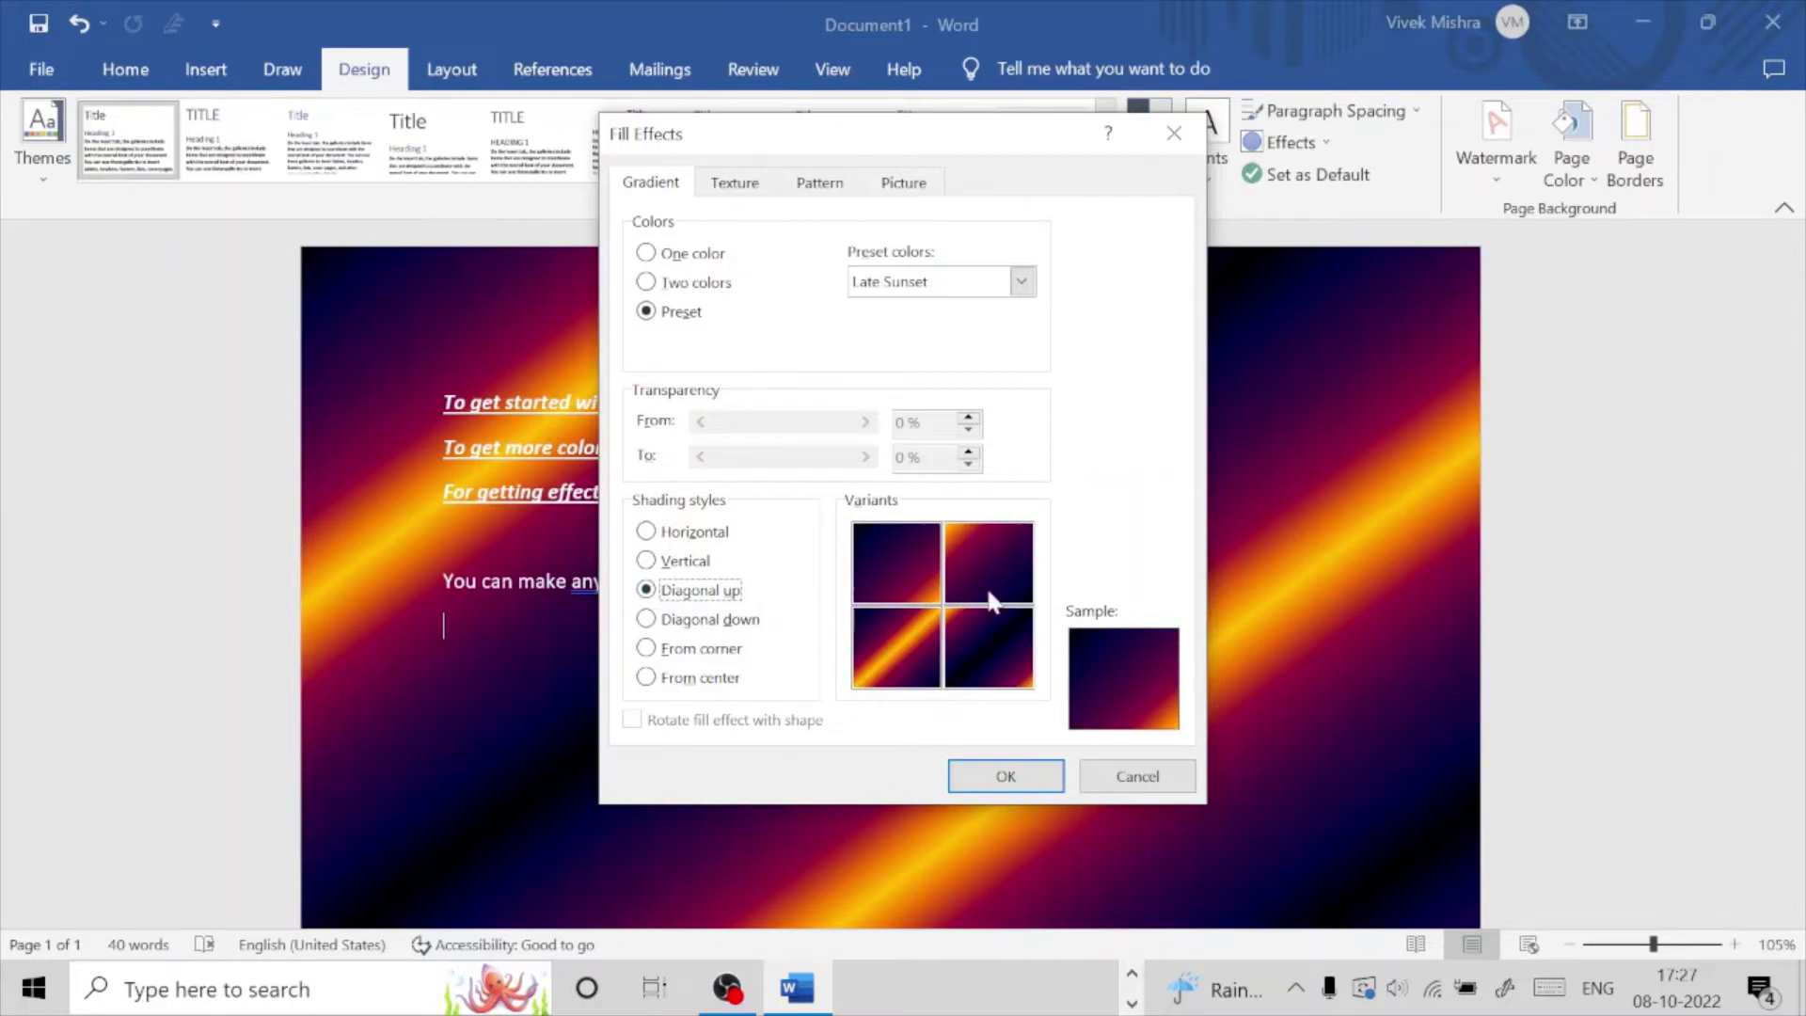
pyautogui.click(925, 594)
pyautogui.click(910, 651)
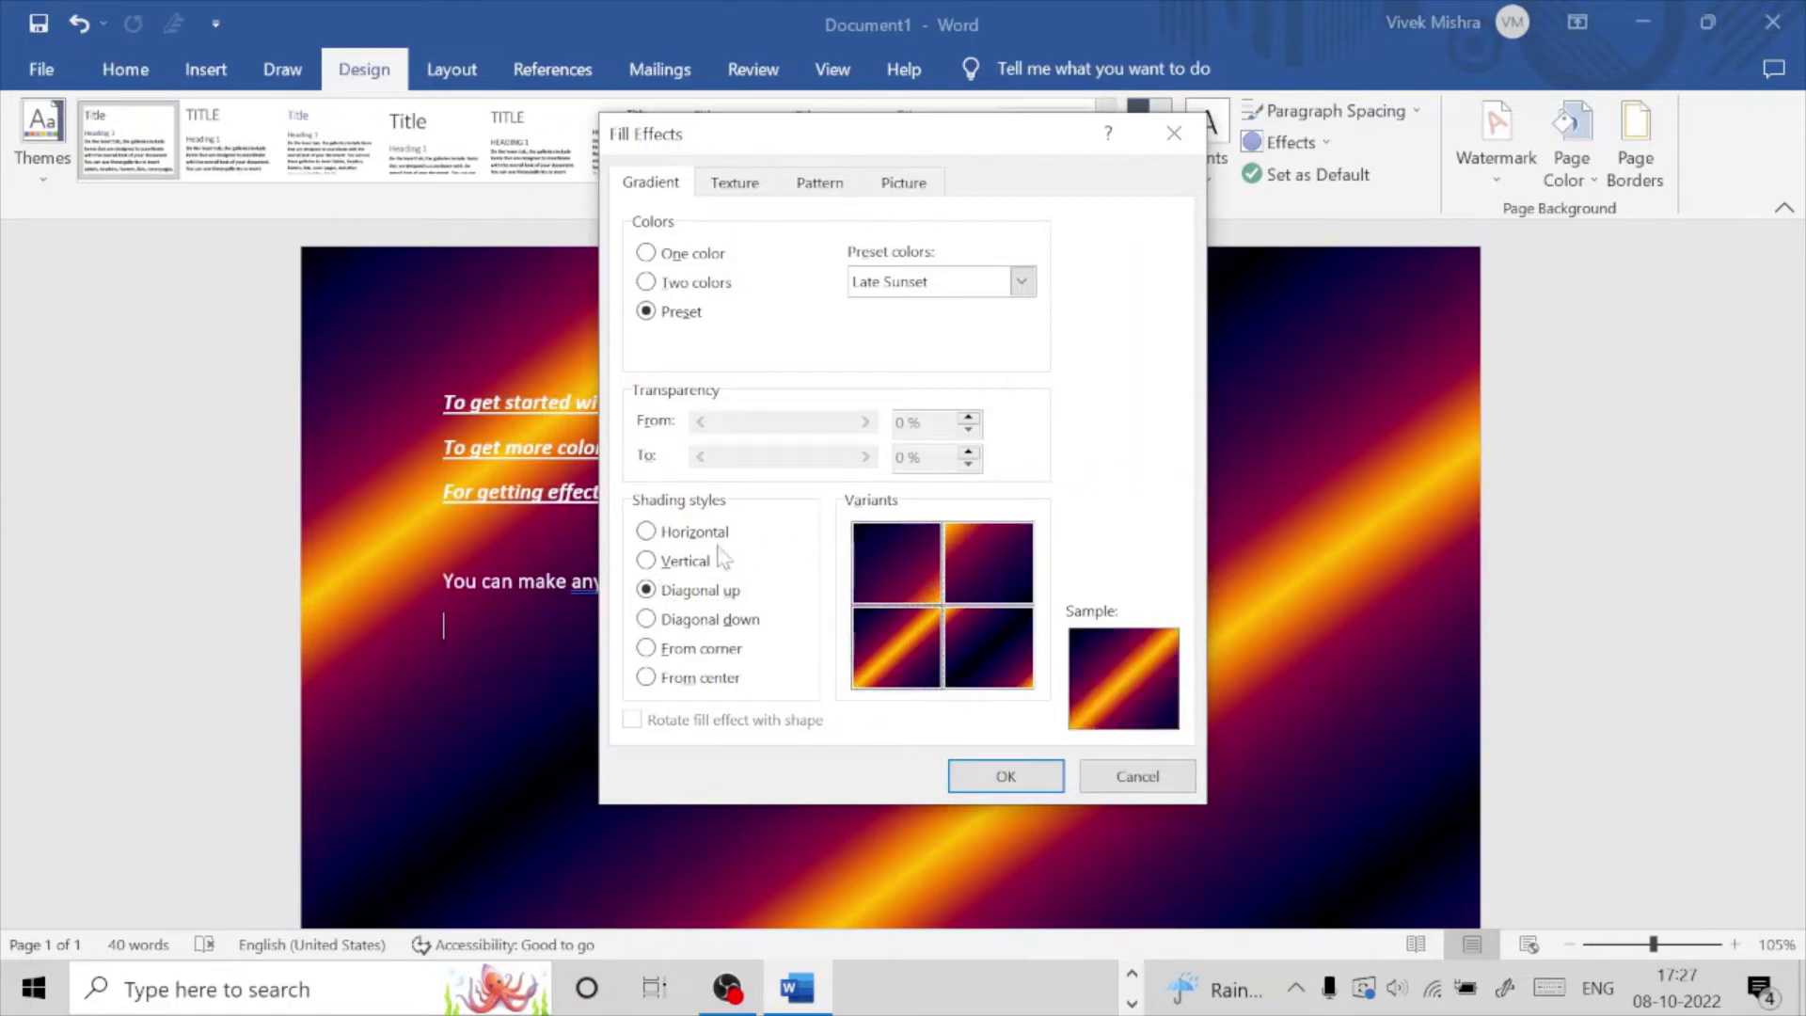
# Step: Apply a one-colour red gradient shaded toward dark, in a diagonal-up variant, as the page background
pyautogui.click(645, 284)
pyautogui.click(665, 261)
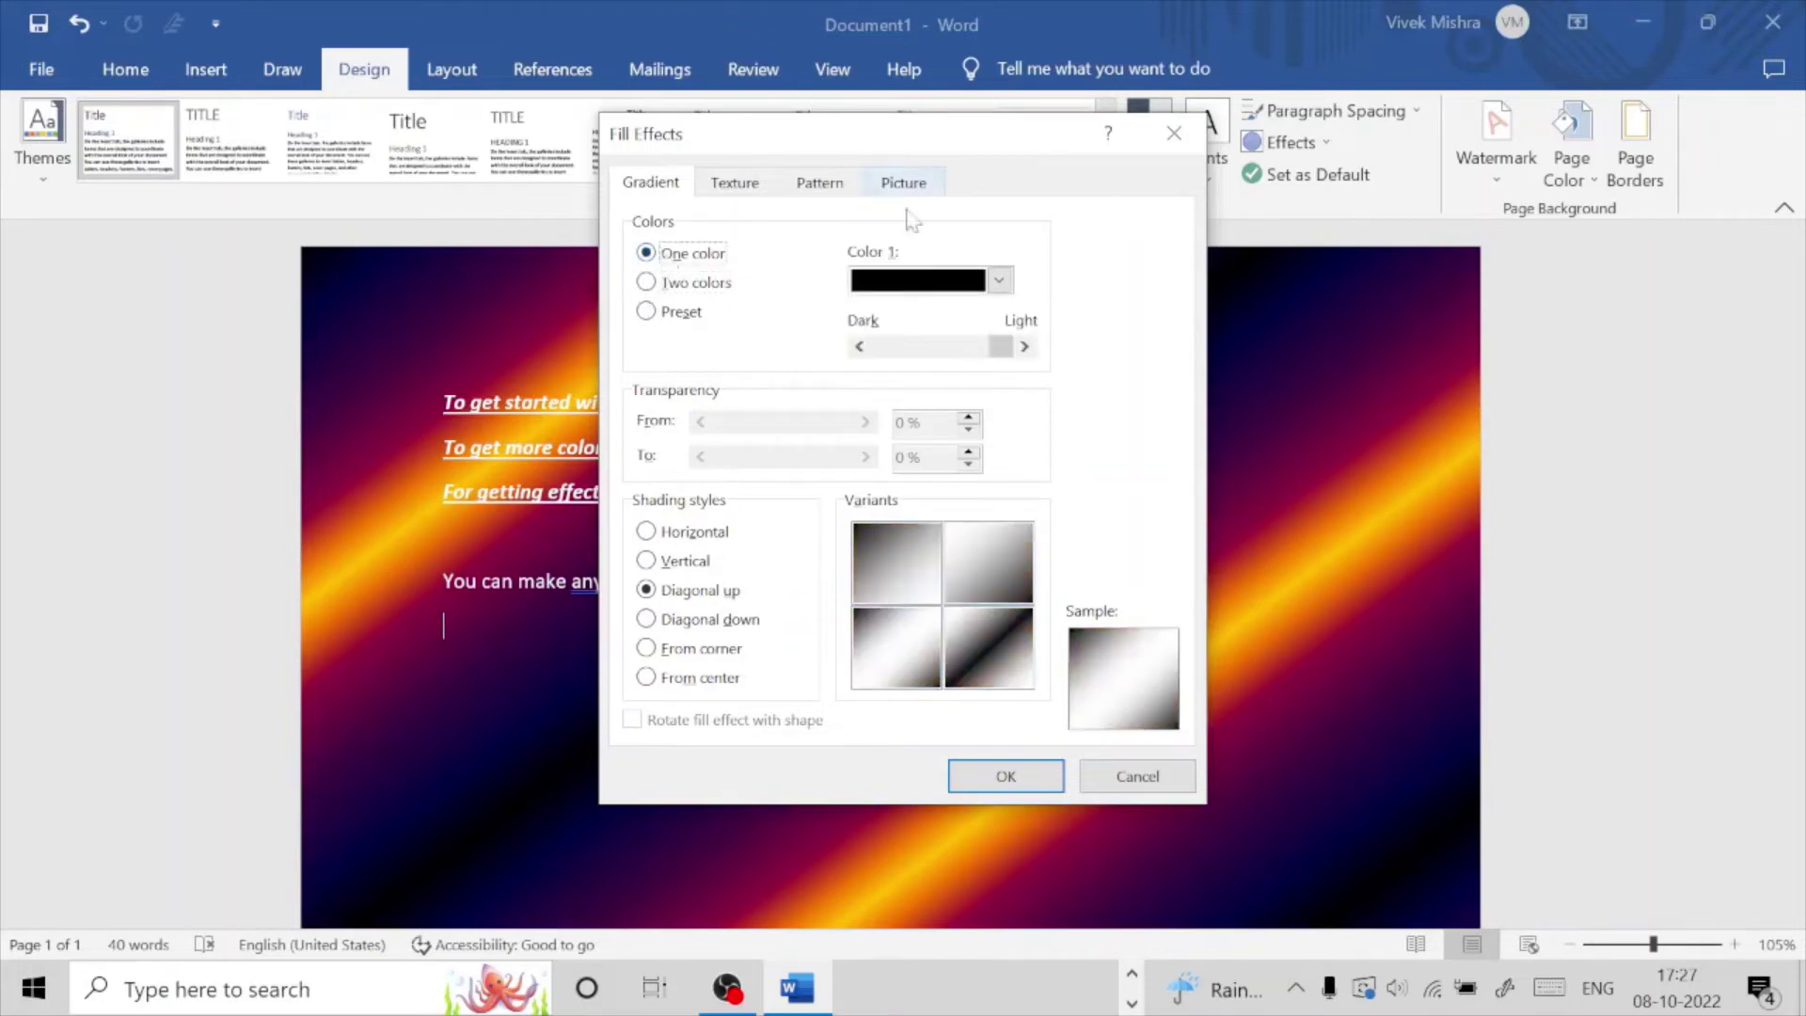
pyautogui.click(999, 280)
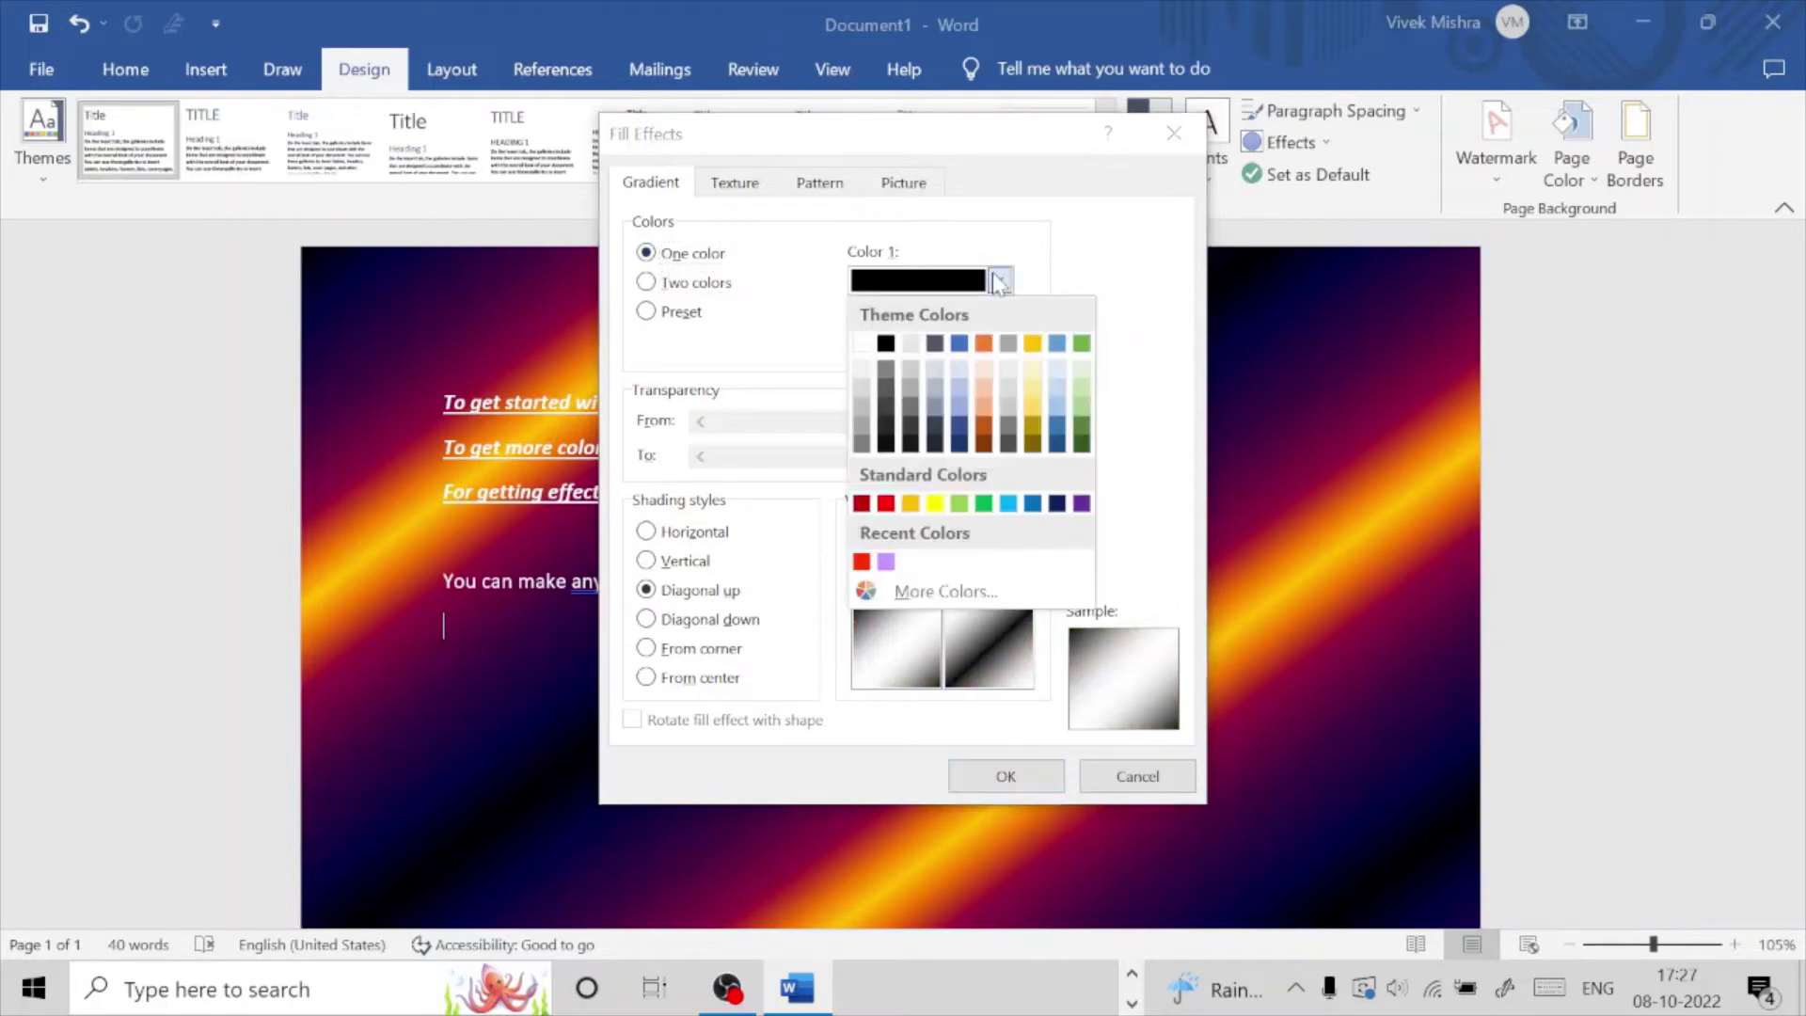
pyautogui.click(886, 503)
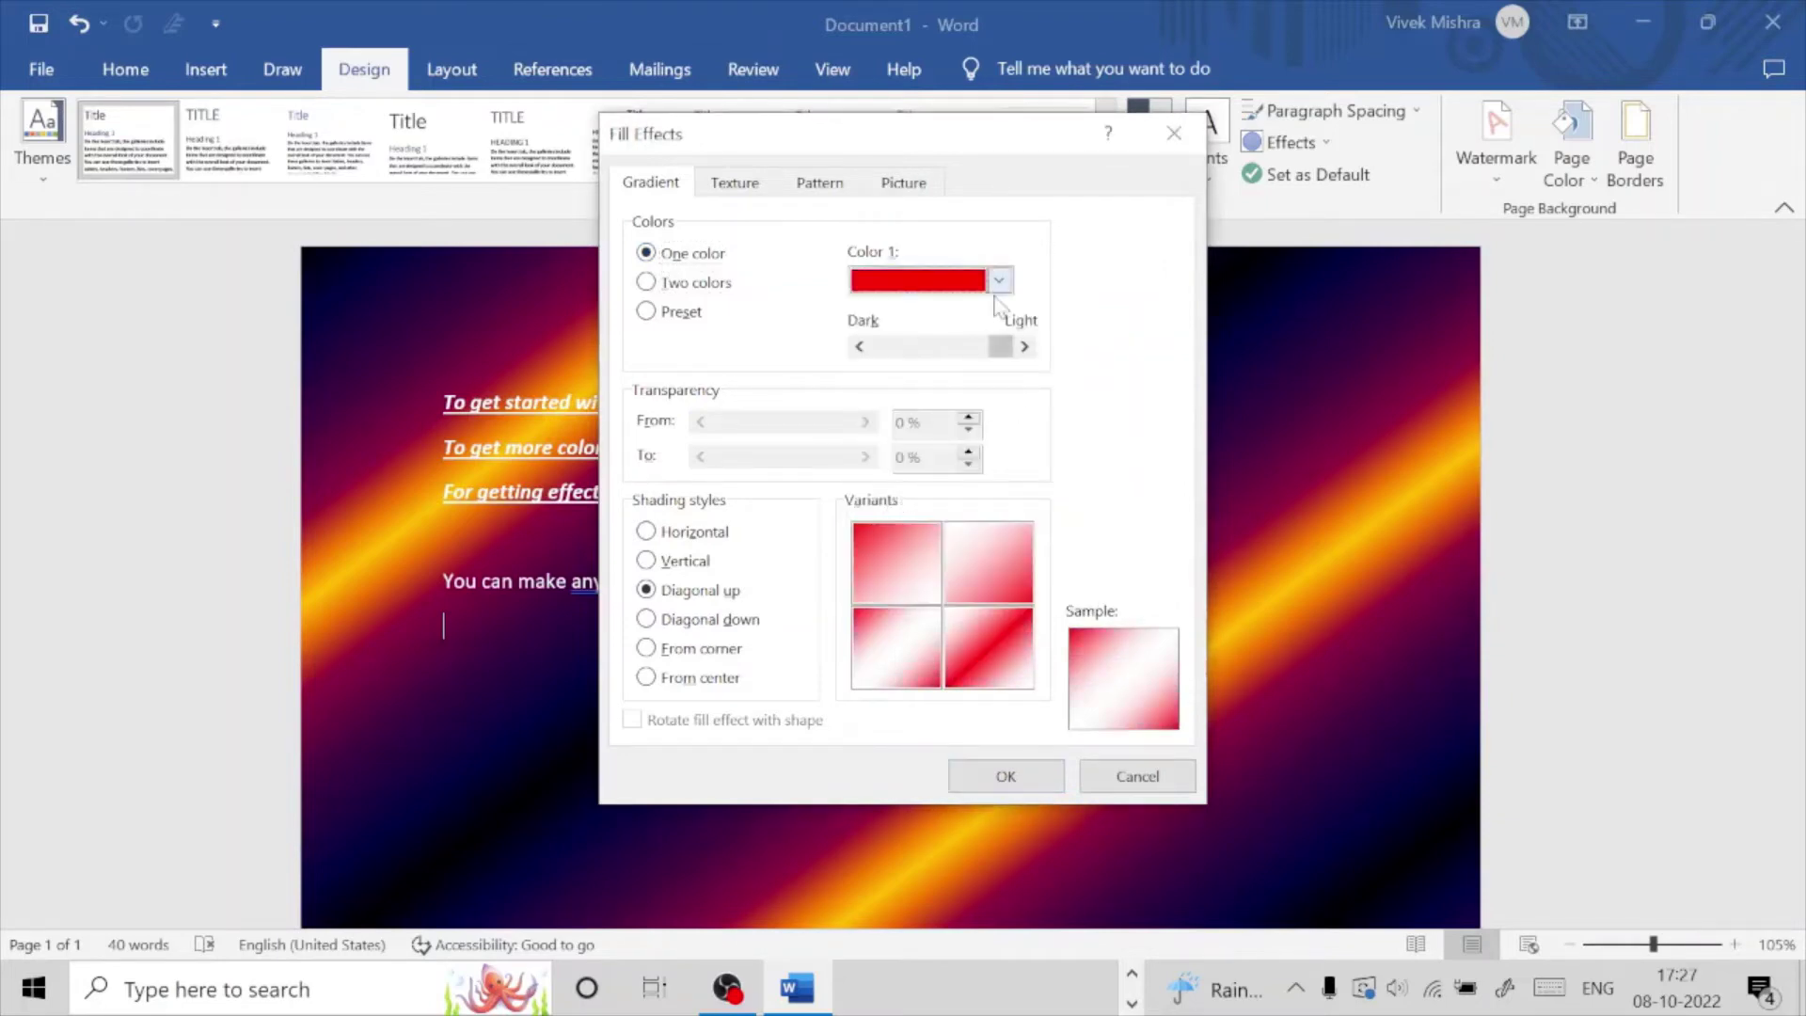
pyautogui.moveTo(1004, 349); pyautogui.dragTo(898, 342)
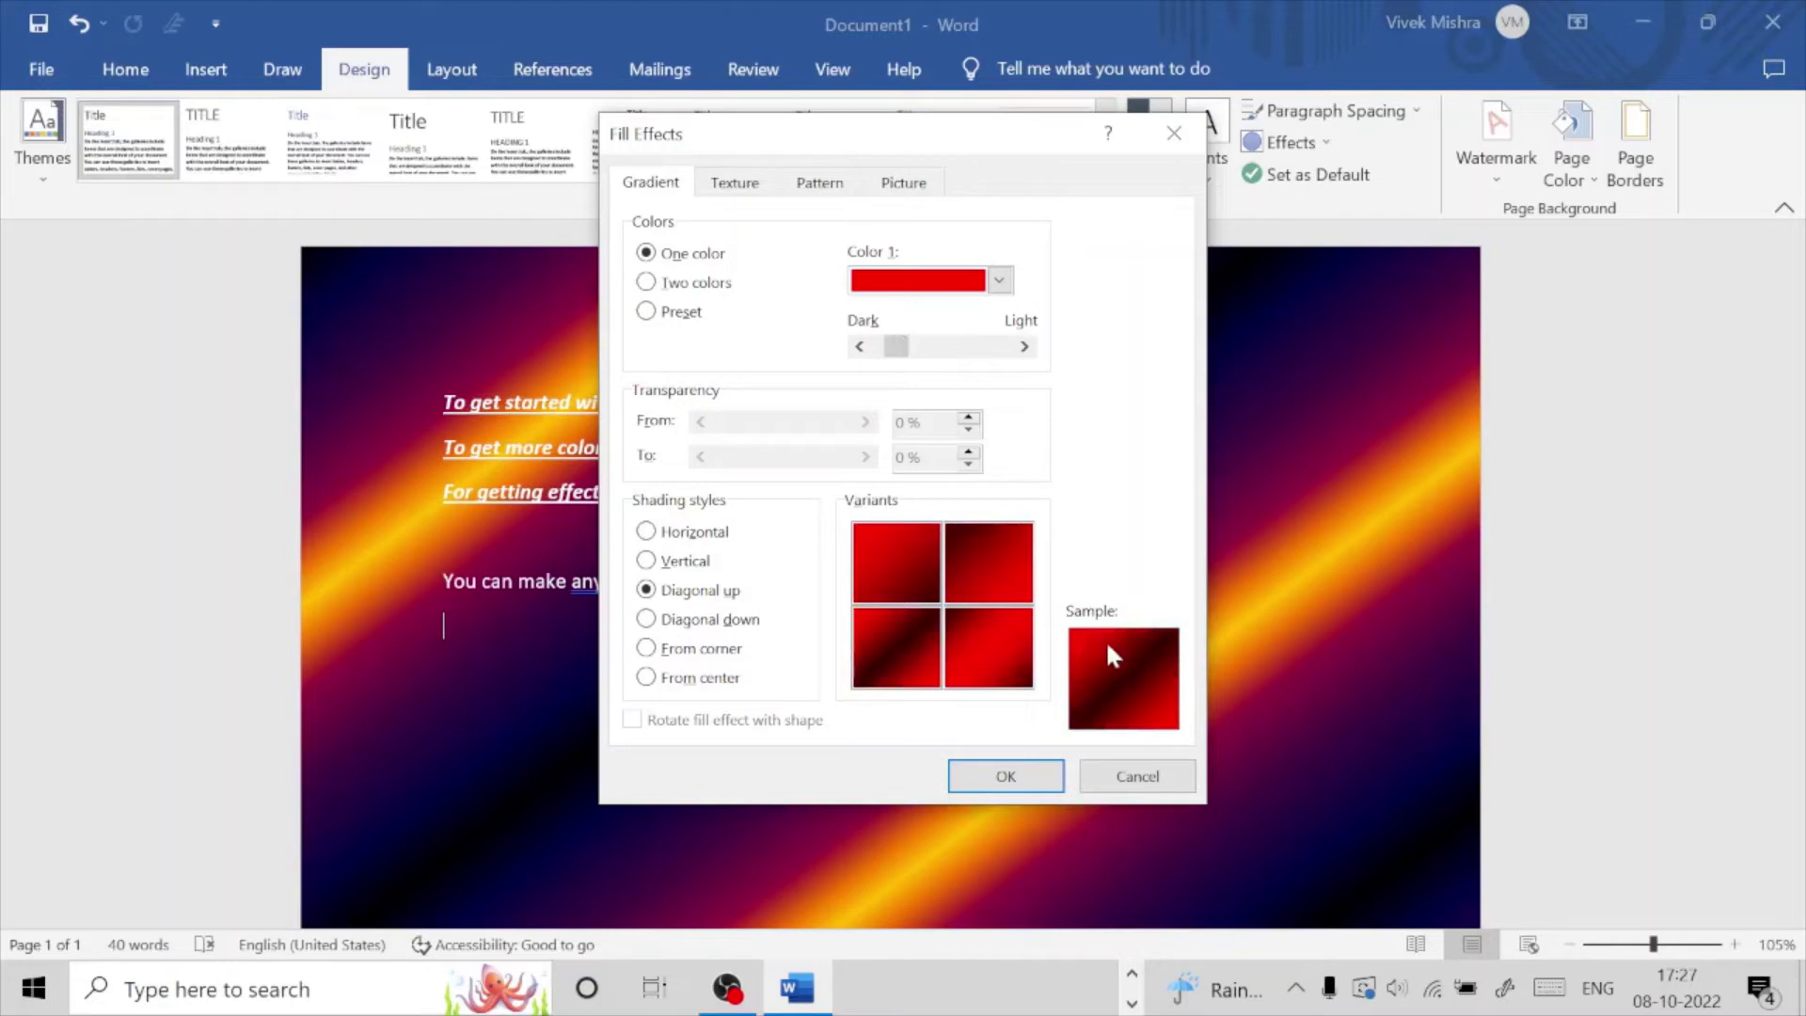
pyautogui.click(890, 635)
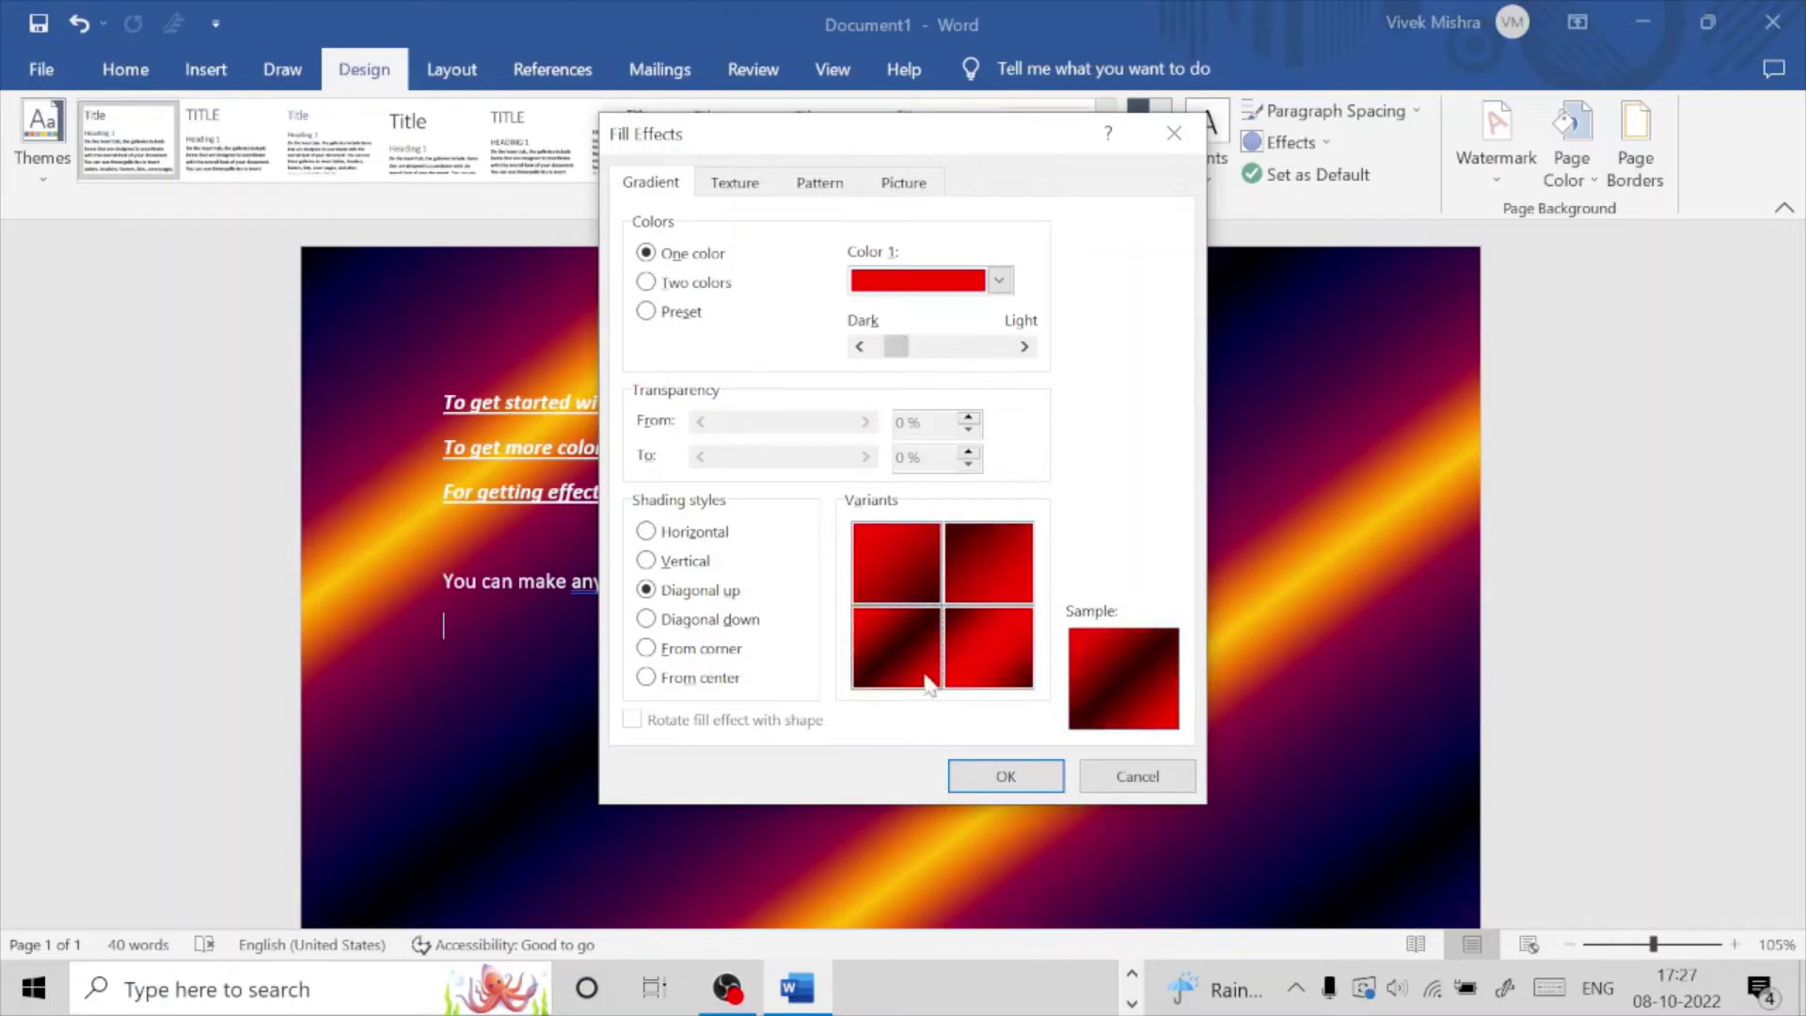
pyautogui.click(969, 788)
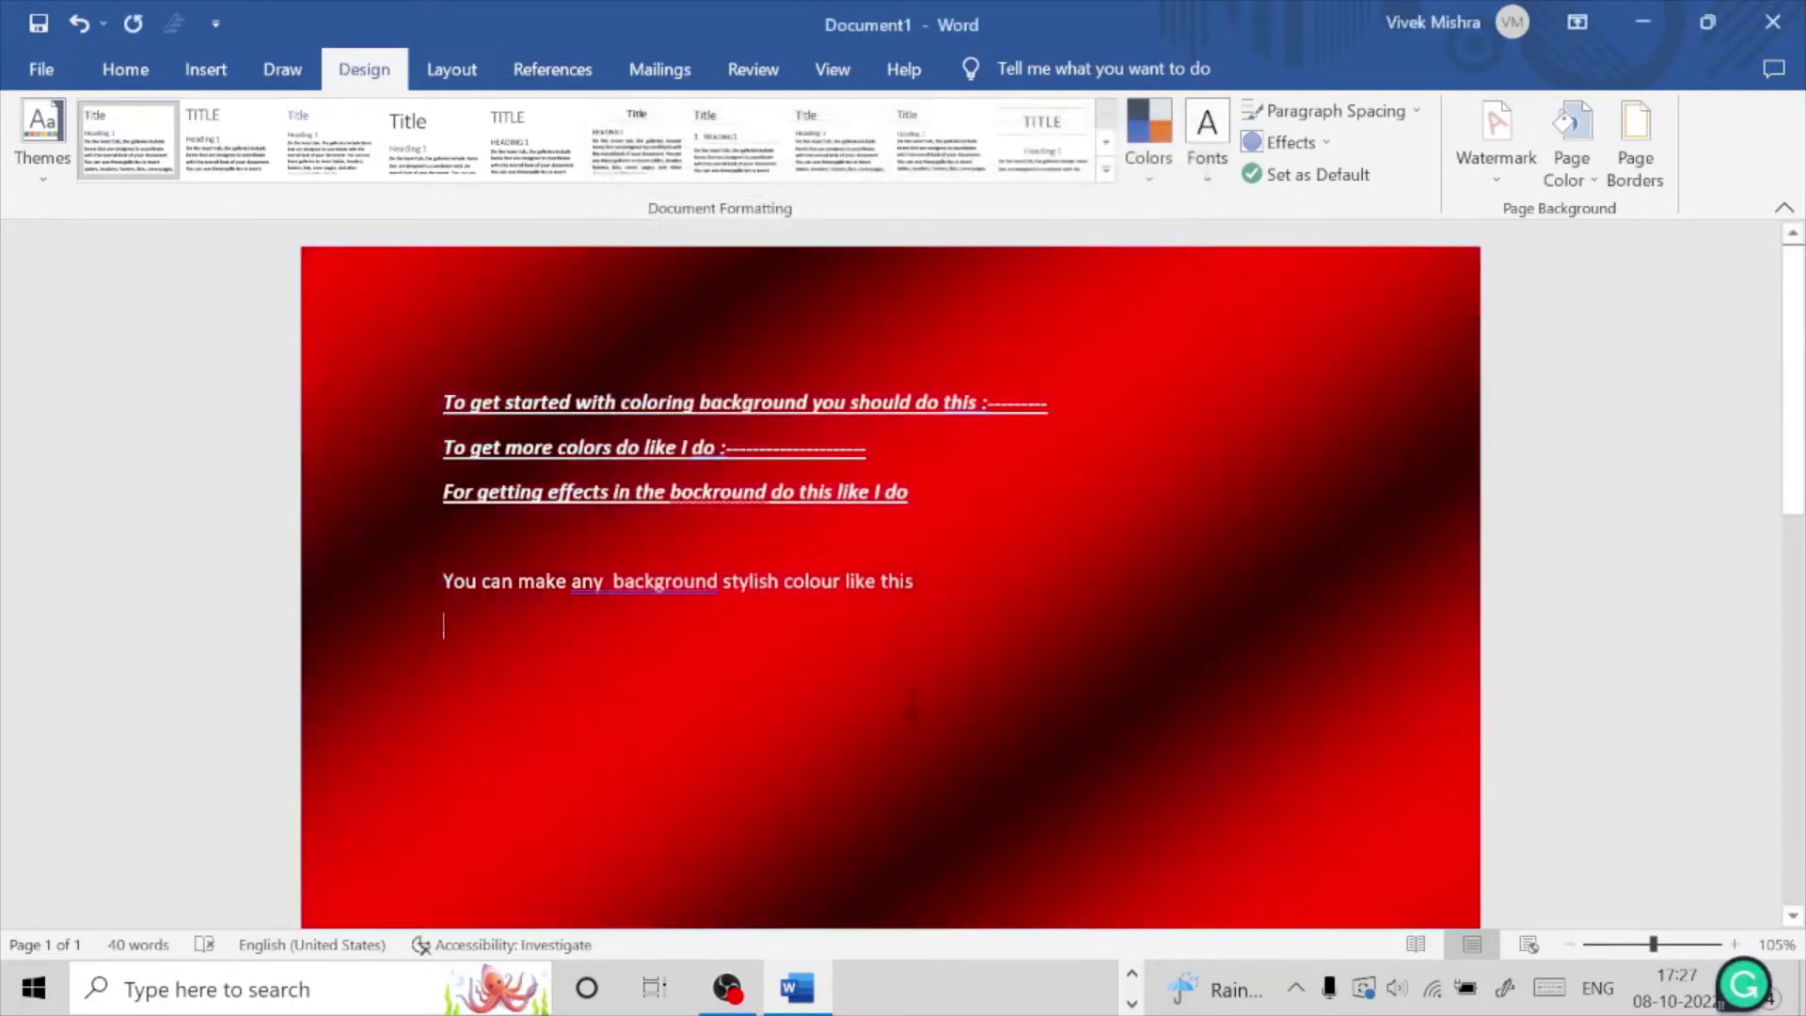
# Step: Type 'It can make 3D backrounds like I did' on a new line below the text
pyautogui.scroll(-3, 911, 703)
pyautogui.scroll(-3, 911, 710)
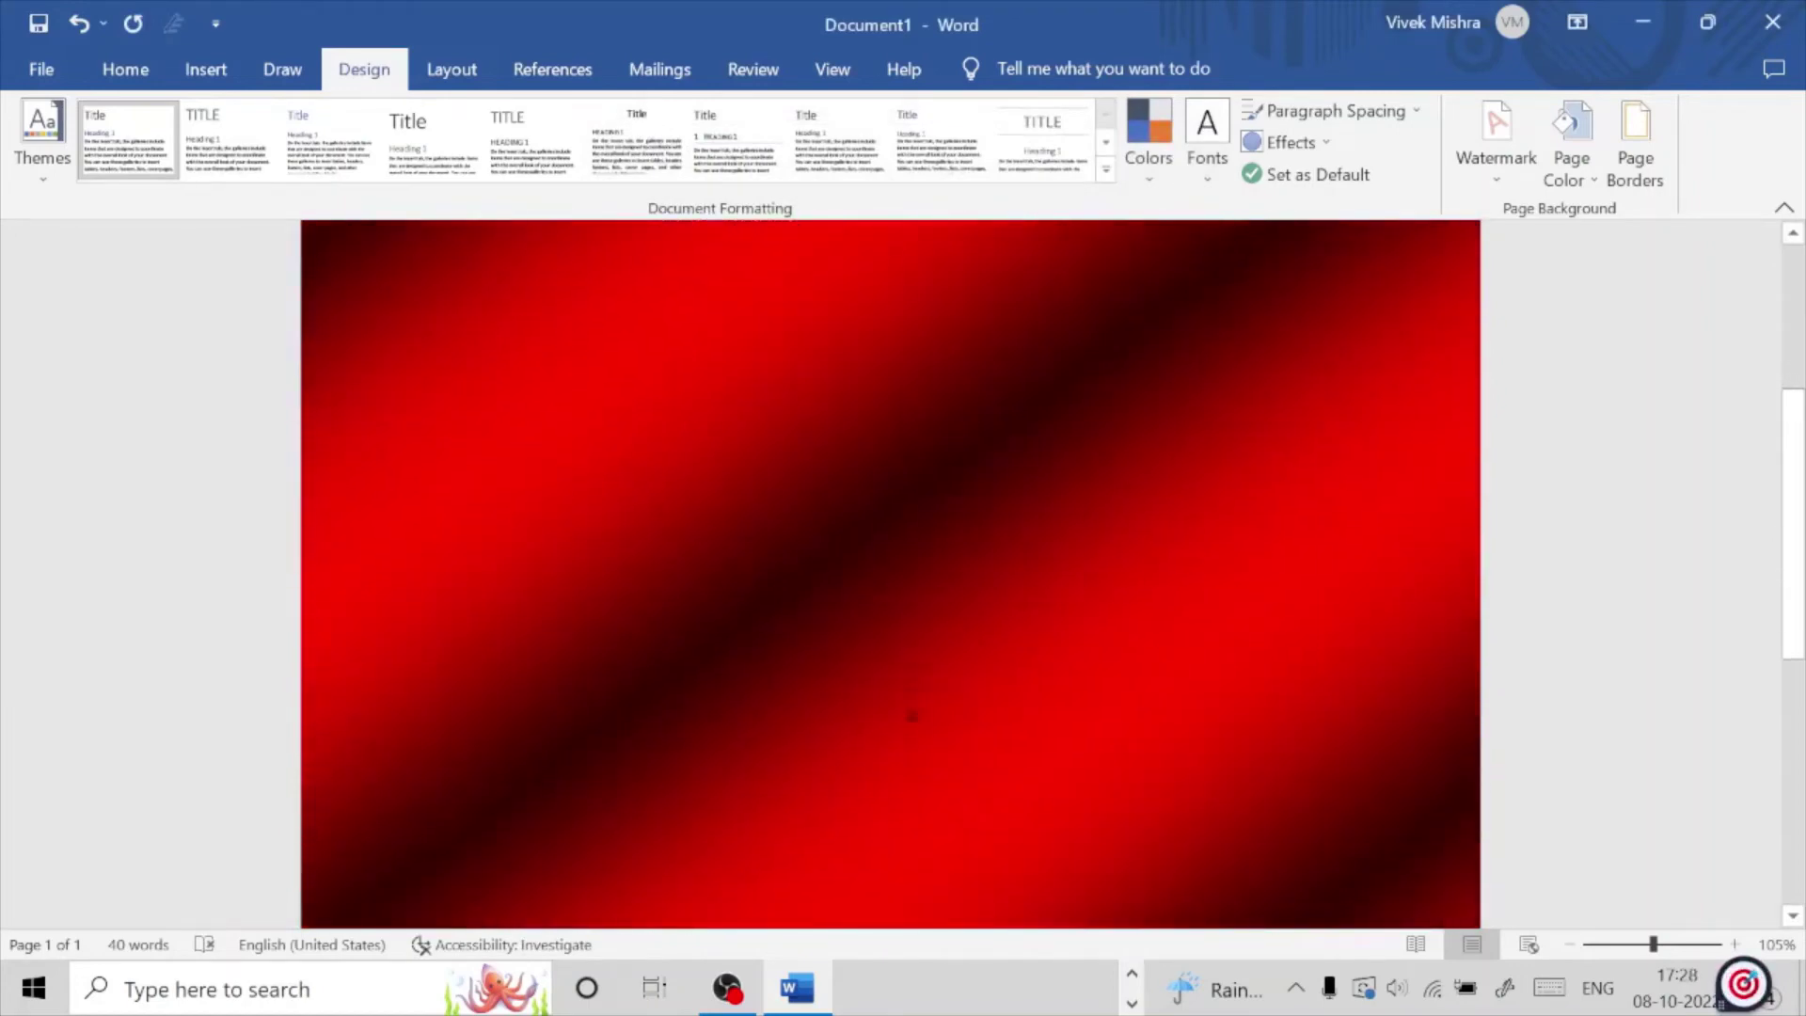
pyautogui.scroll(-3, 911, 714)
pyautogui.scroll(-3, 911, 715)
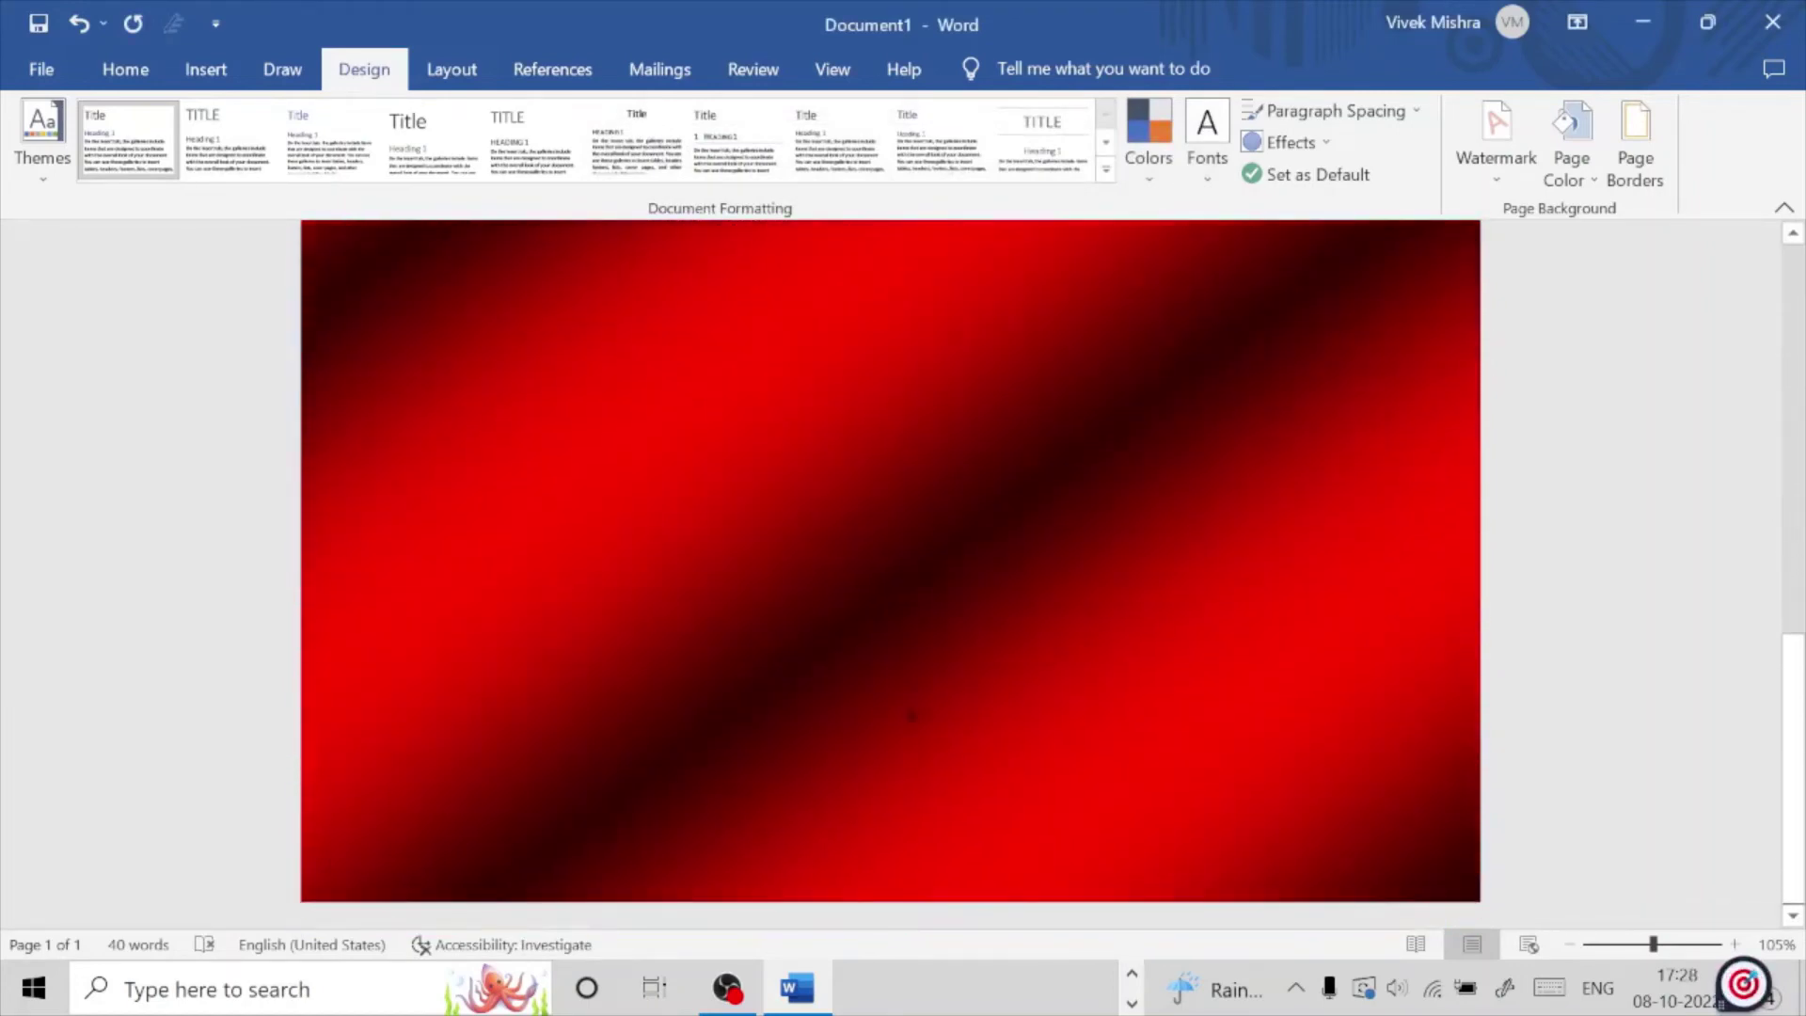
pyautogui.scroll(3, 911, 715)
pyautogui.scroll(3, 912, 715)
pyautogui.scroll(3, 912, 715)
pyautogui.scroll(2, 911, 715)
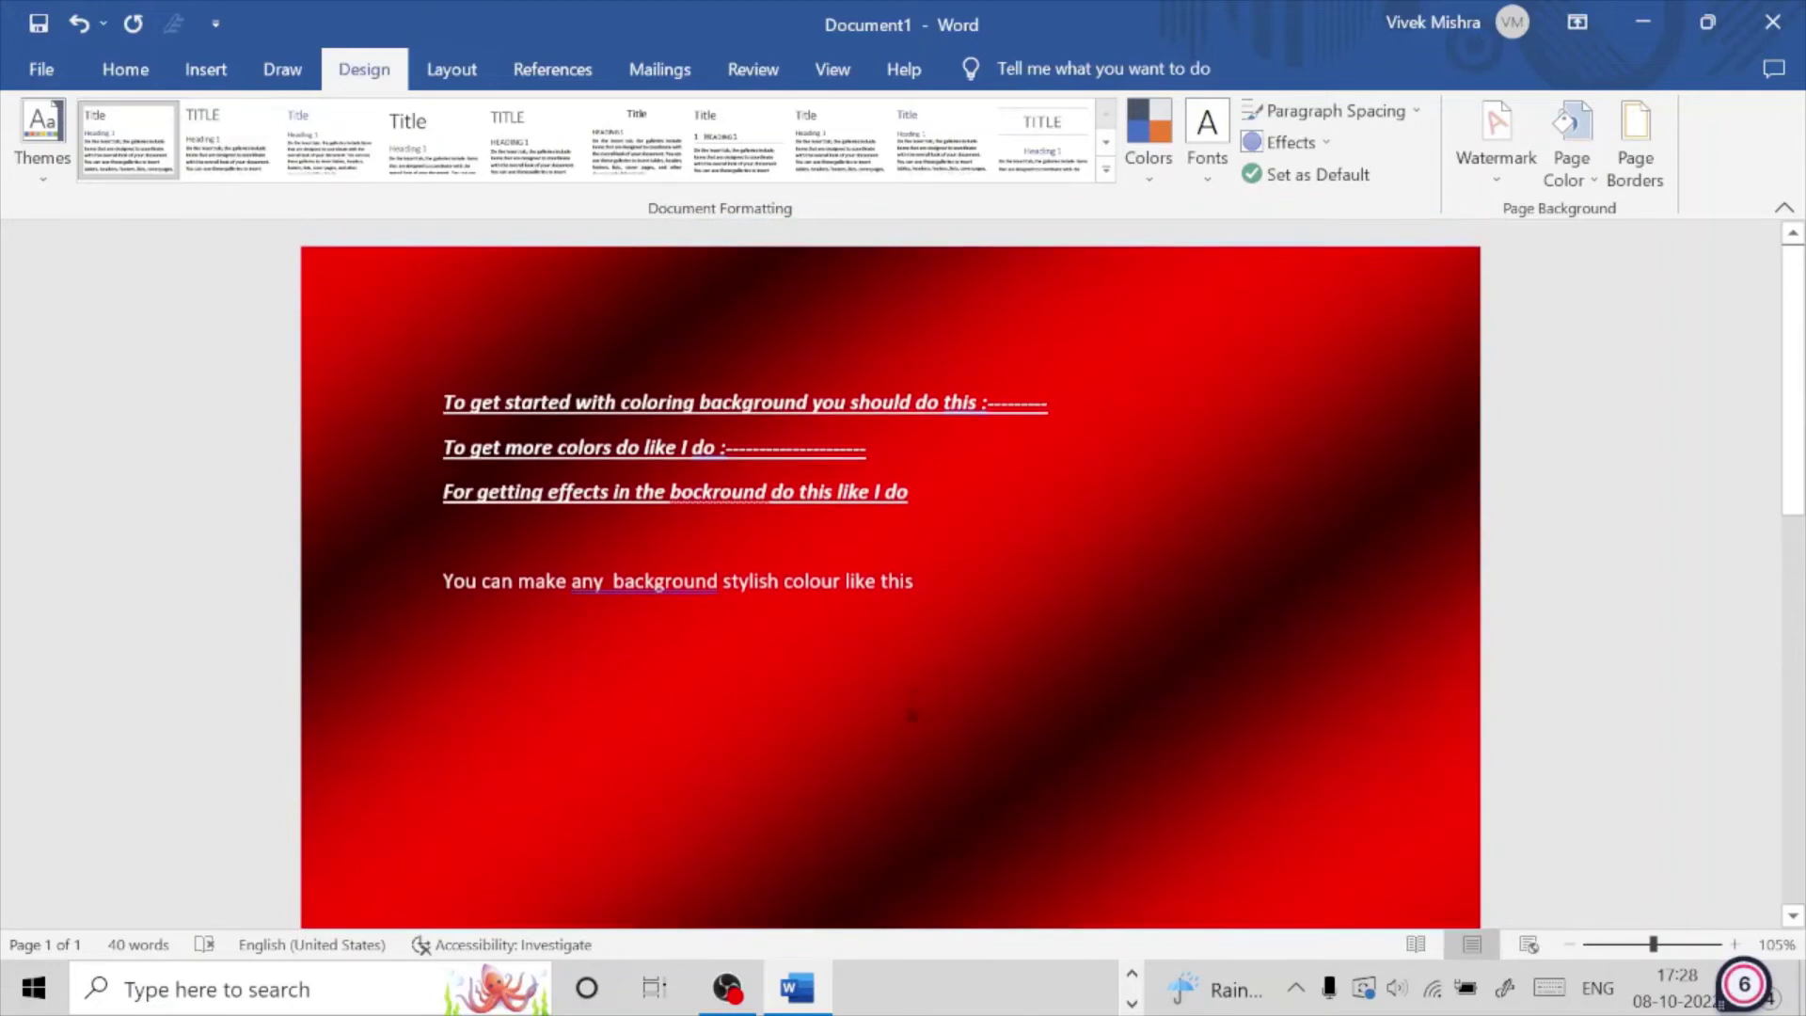
pyautogui.write('it')
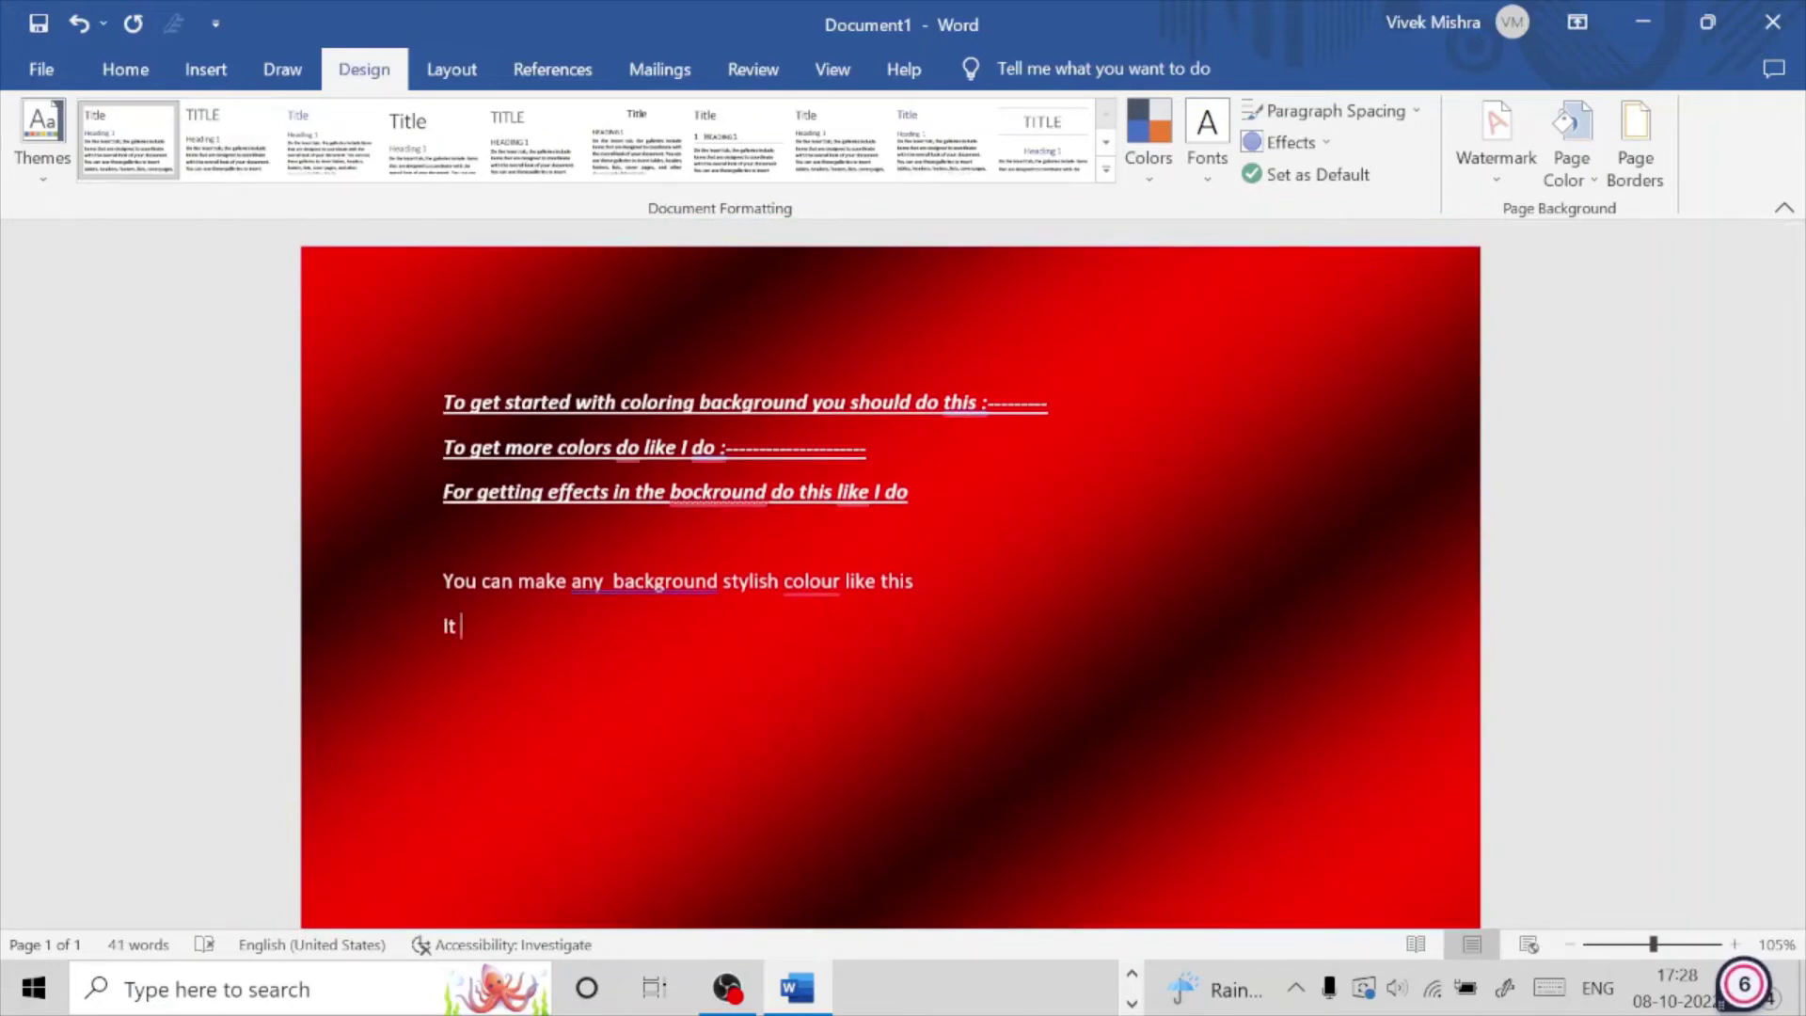
pyautogui.write(' can')
pyautogui.write('m')
pyautogui.write('ake')
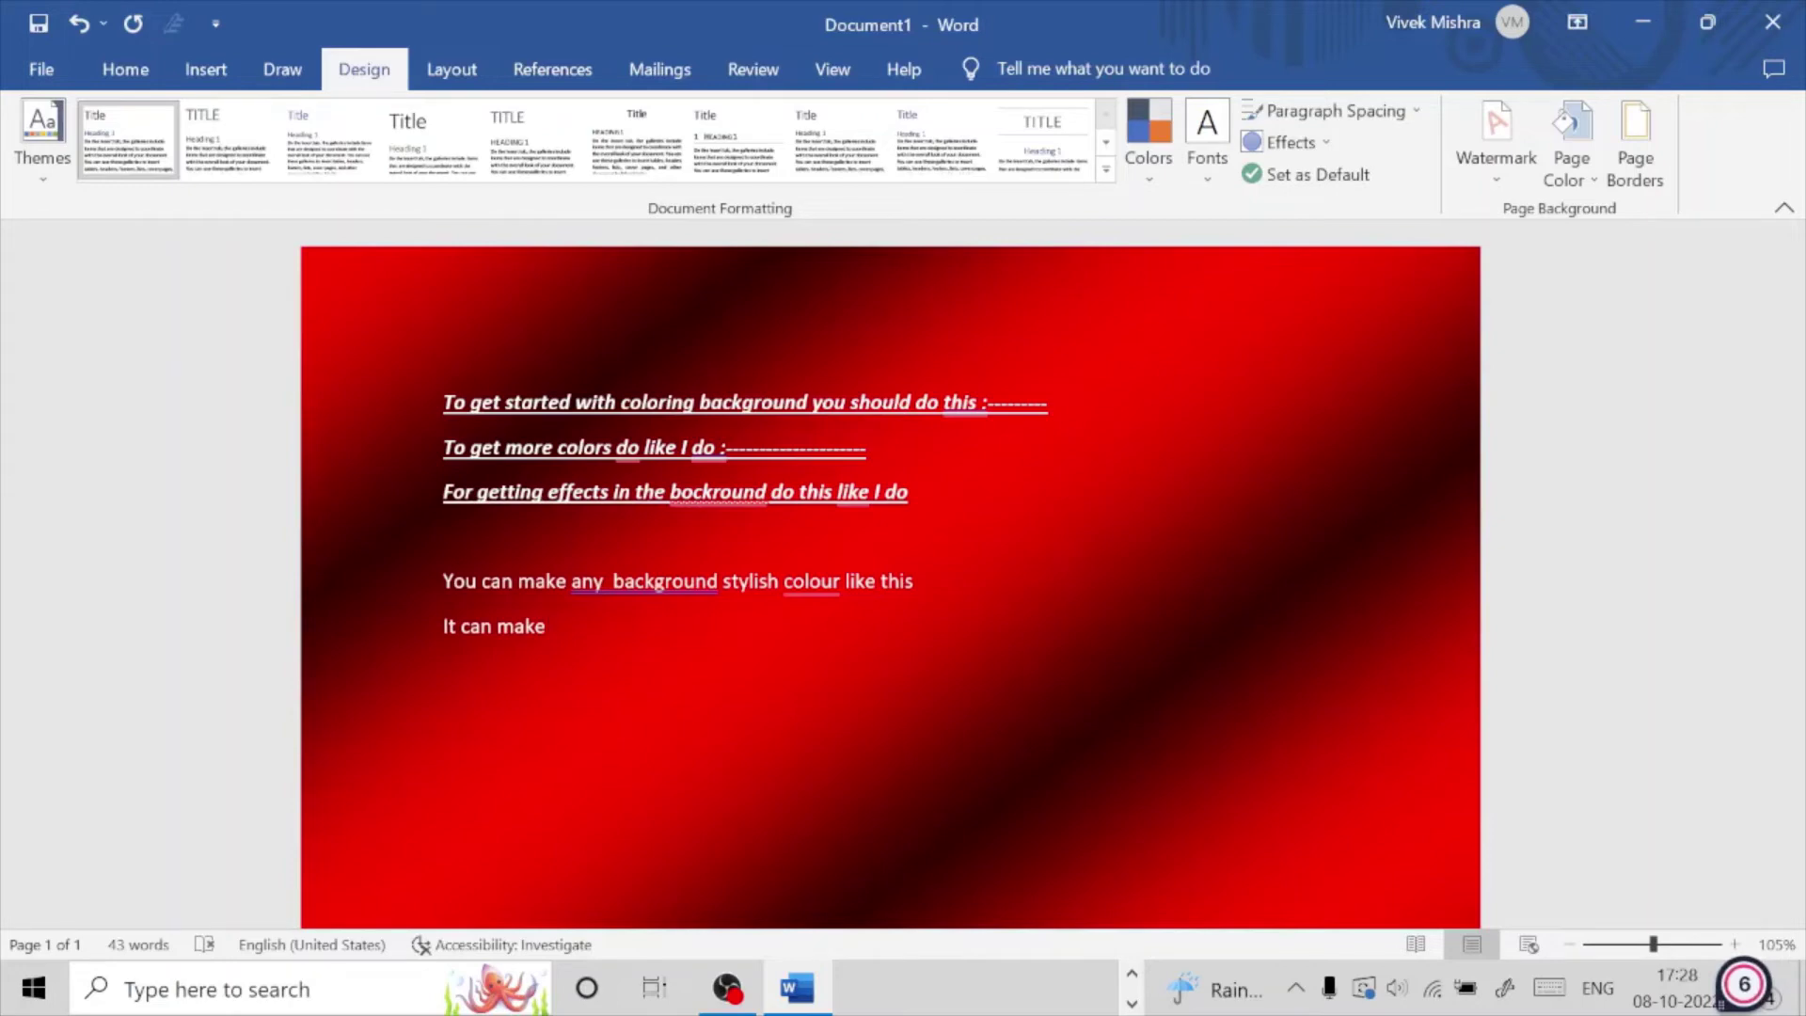
pyautogui.write('3')
pyautogui.write('D')
pyautogui.write(' b')
pyautogui.write('ack')
pyautogui.write('round')
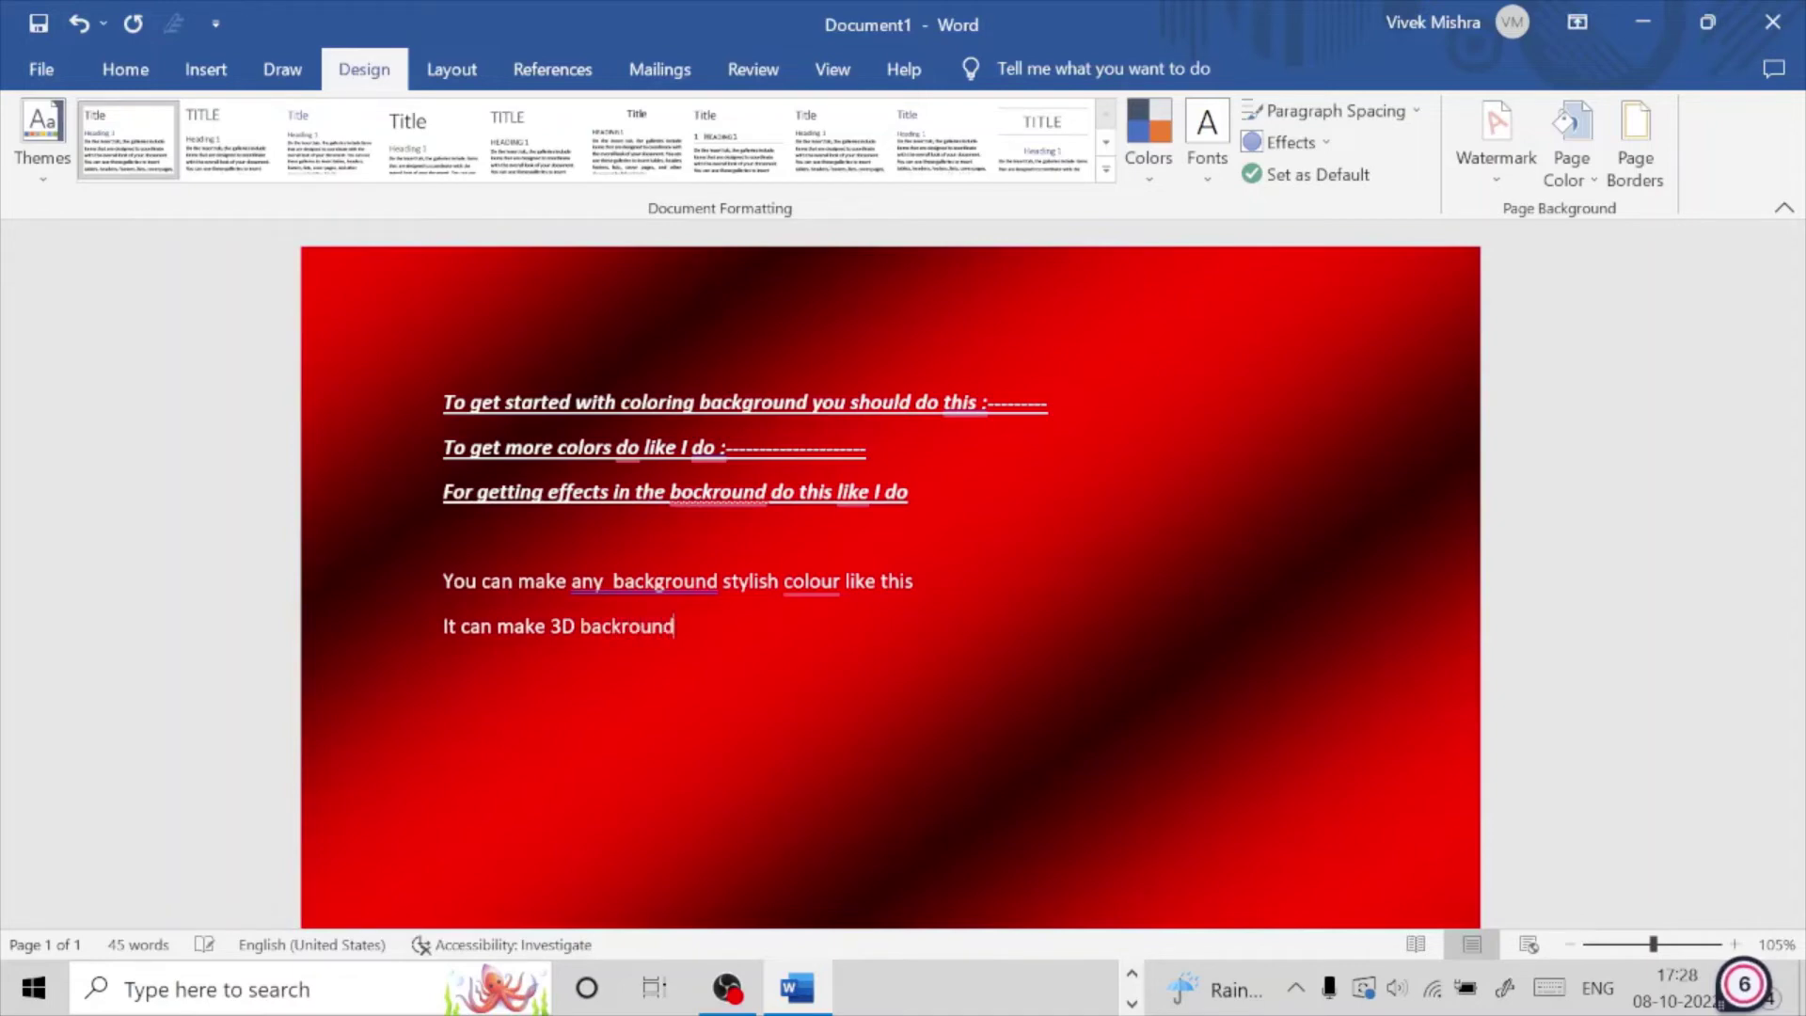
pyautogui.write('s ')
pyautogui.write('like ')
pyautogui.write('I di')
pyautogui.write('d')
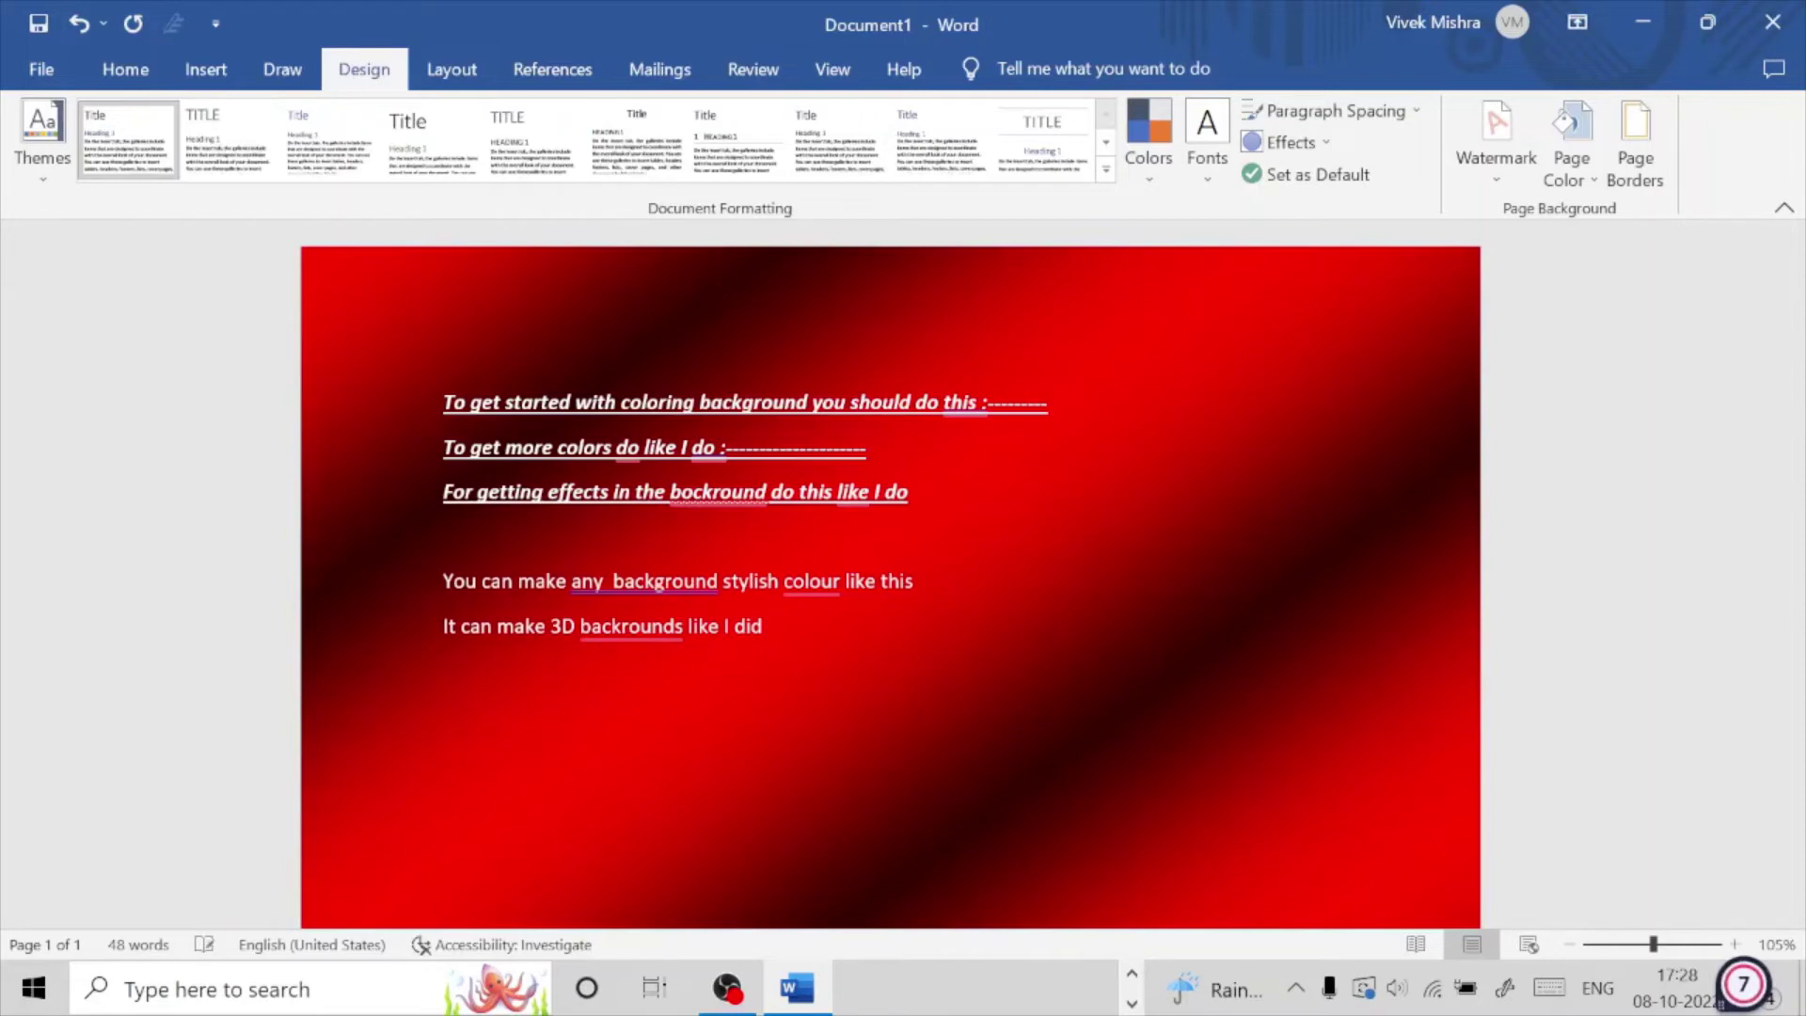
pyautogui.press('Return')
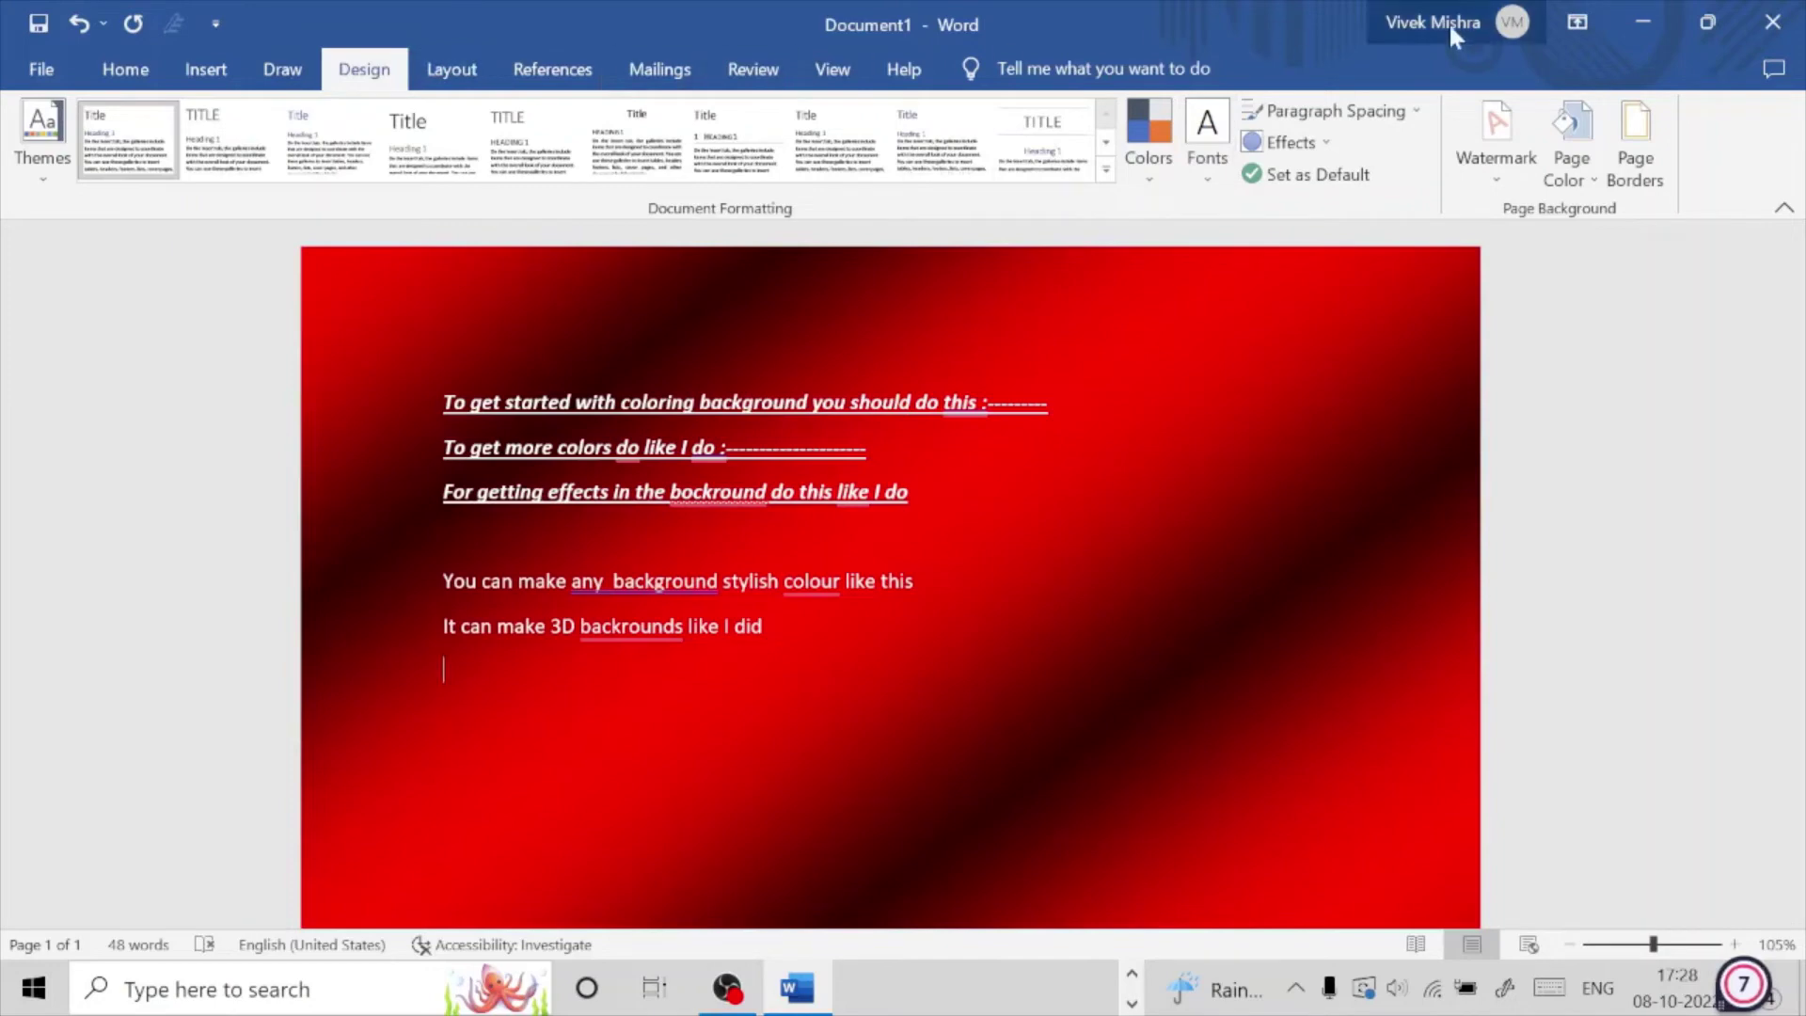
# Step: Reopen Fill Effects, shift shading toward Light, and switch to a two-colour gradient starting from red
pyautogui.click(1564, 174)
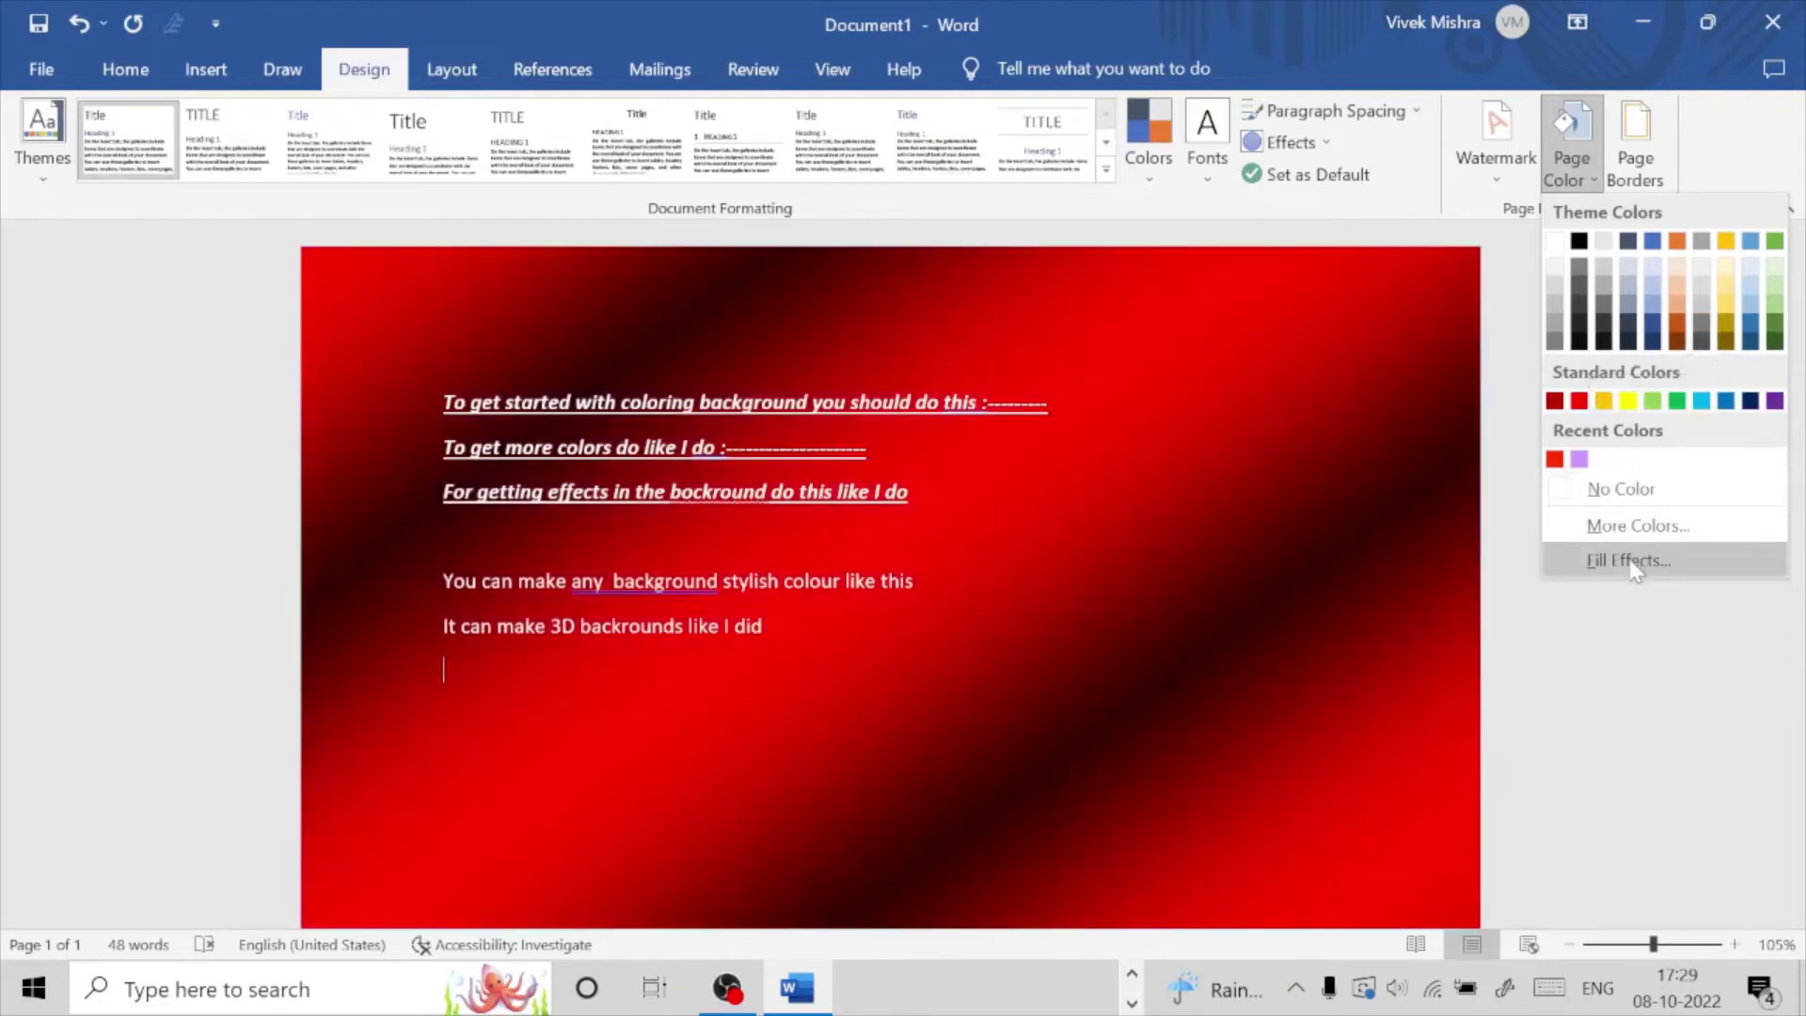
pyautogui.click(1632, 560)
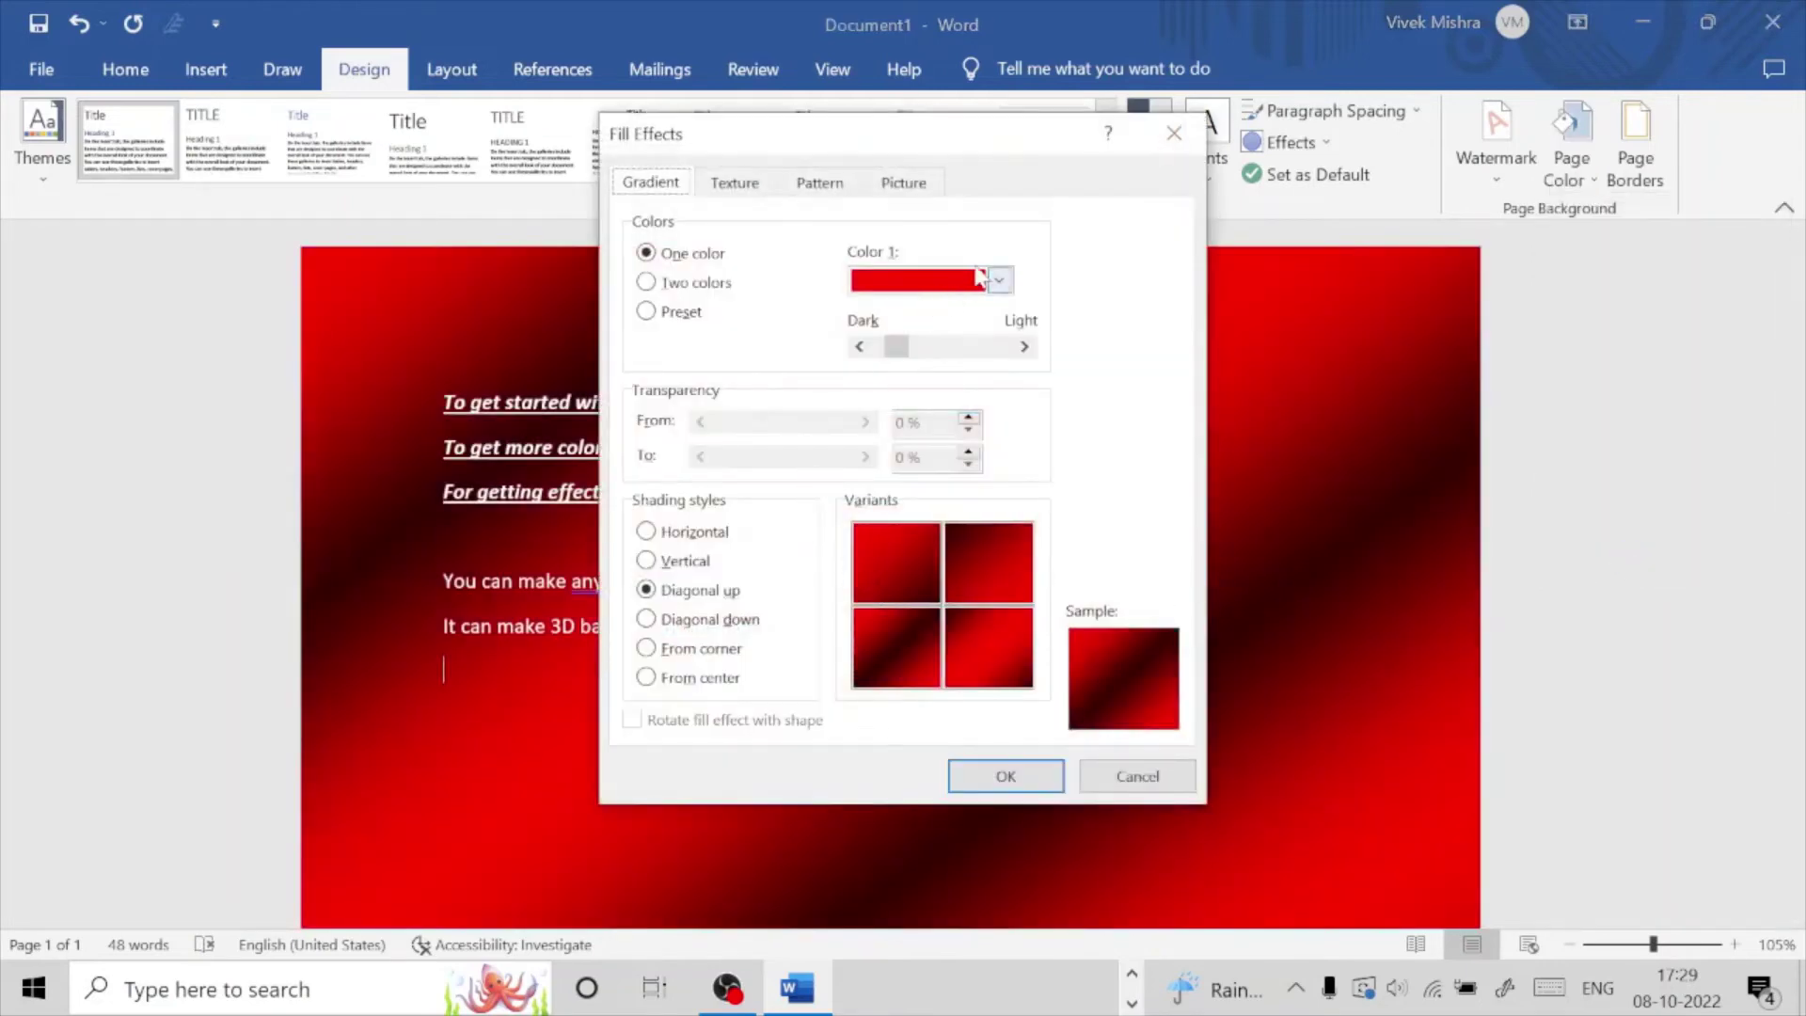
pyautogui.moveTo(914, 348); pyautogui.dragTo(1014, 347)
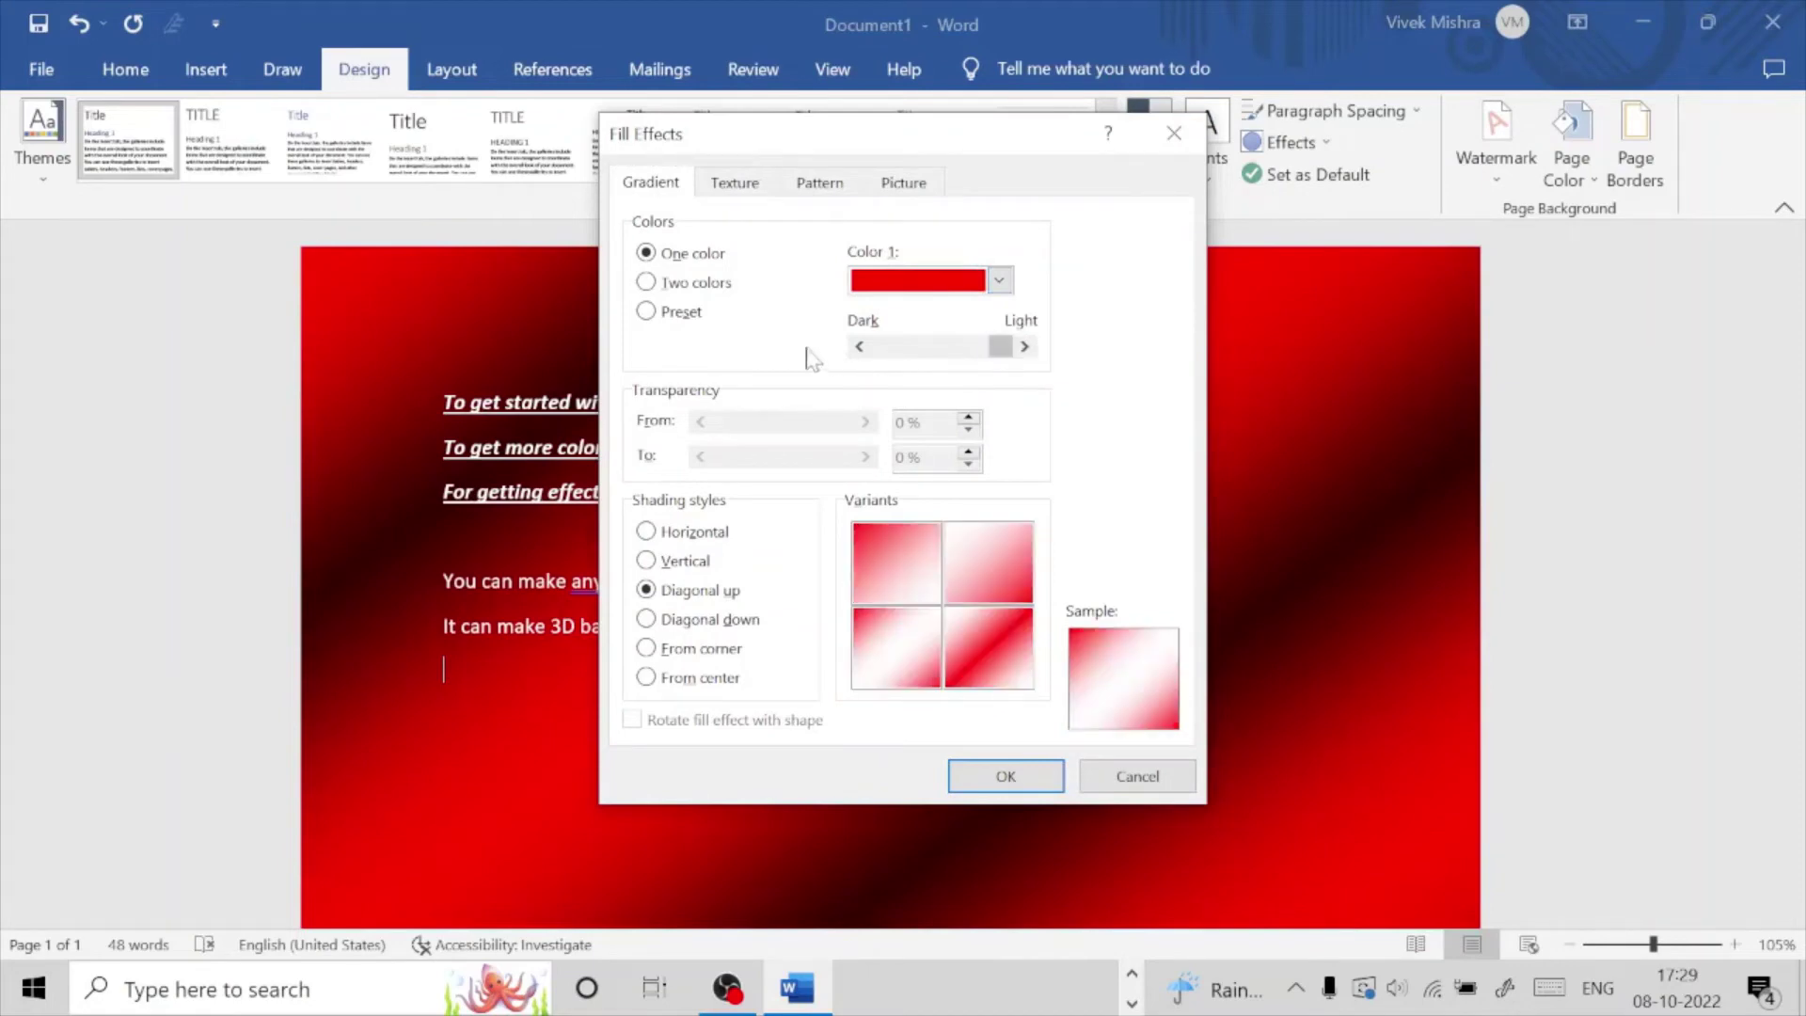
pyautogui.click(684, 282)
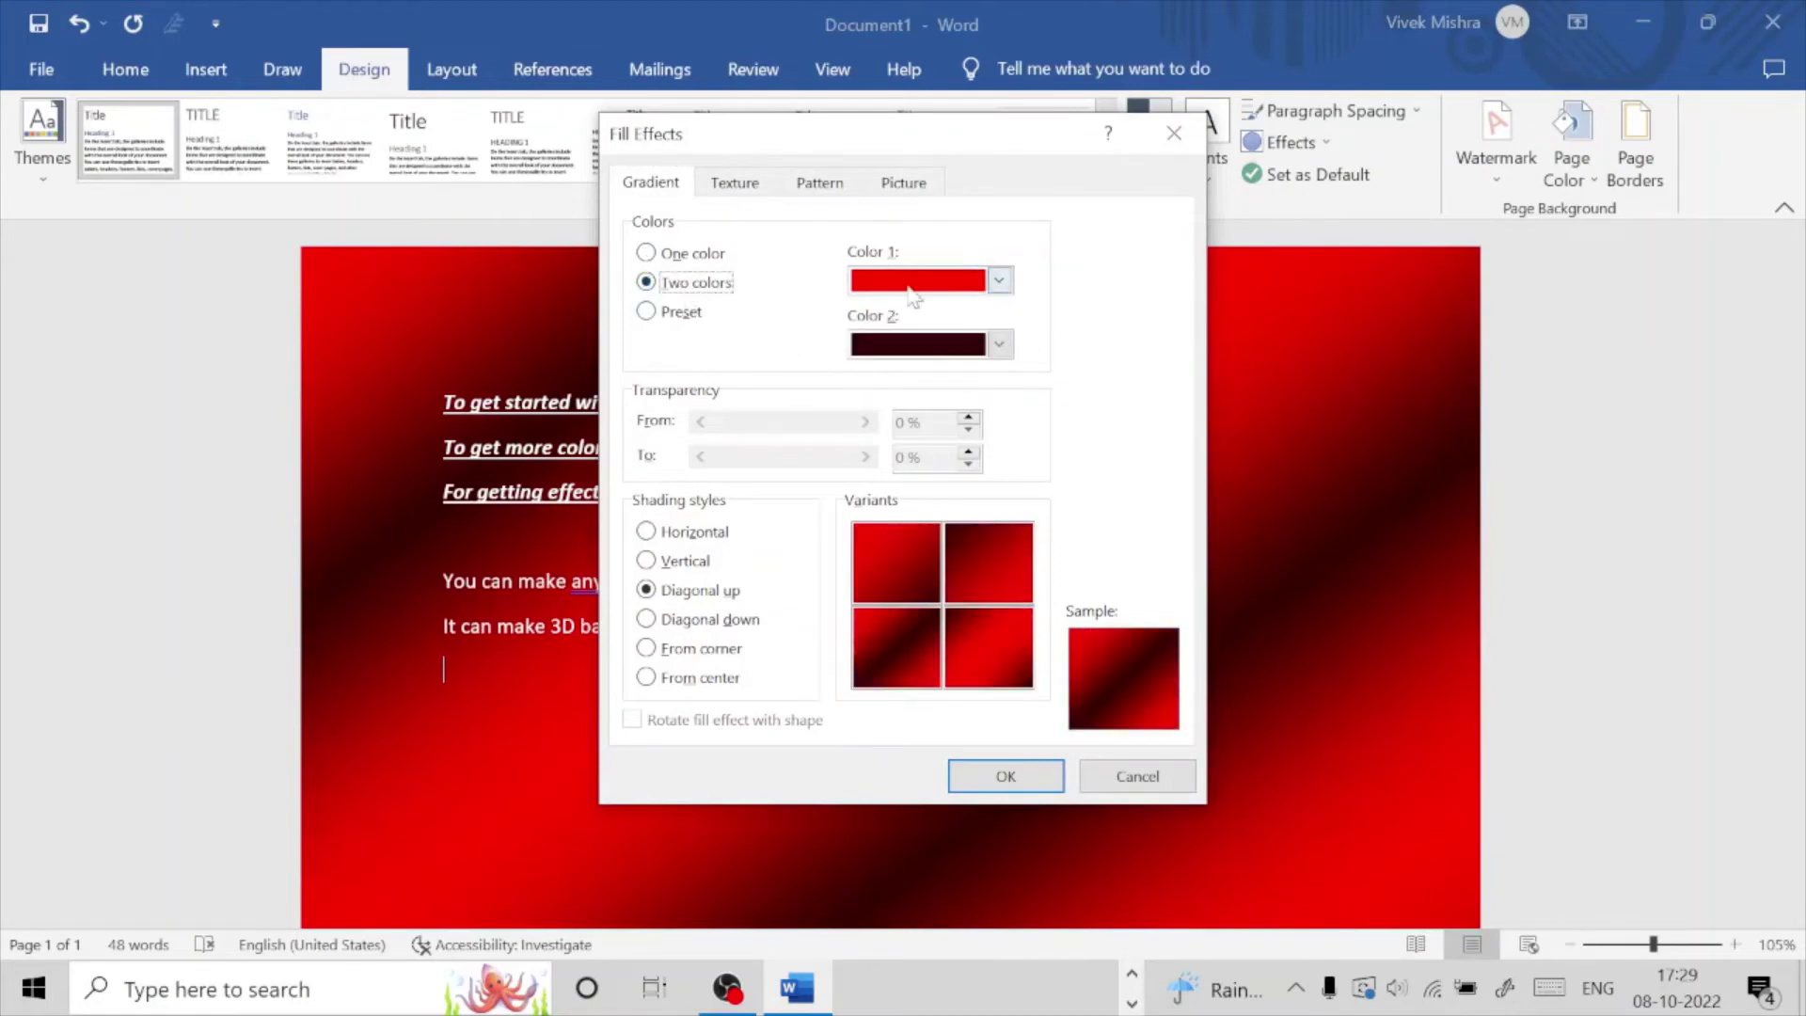
pyautogui.click(997, 350)
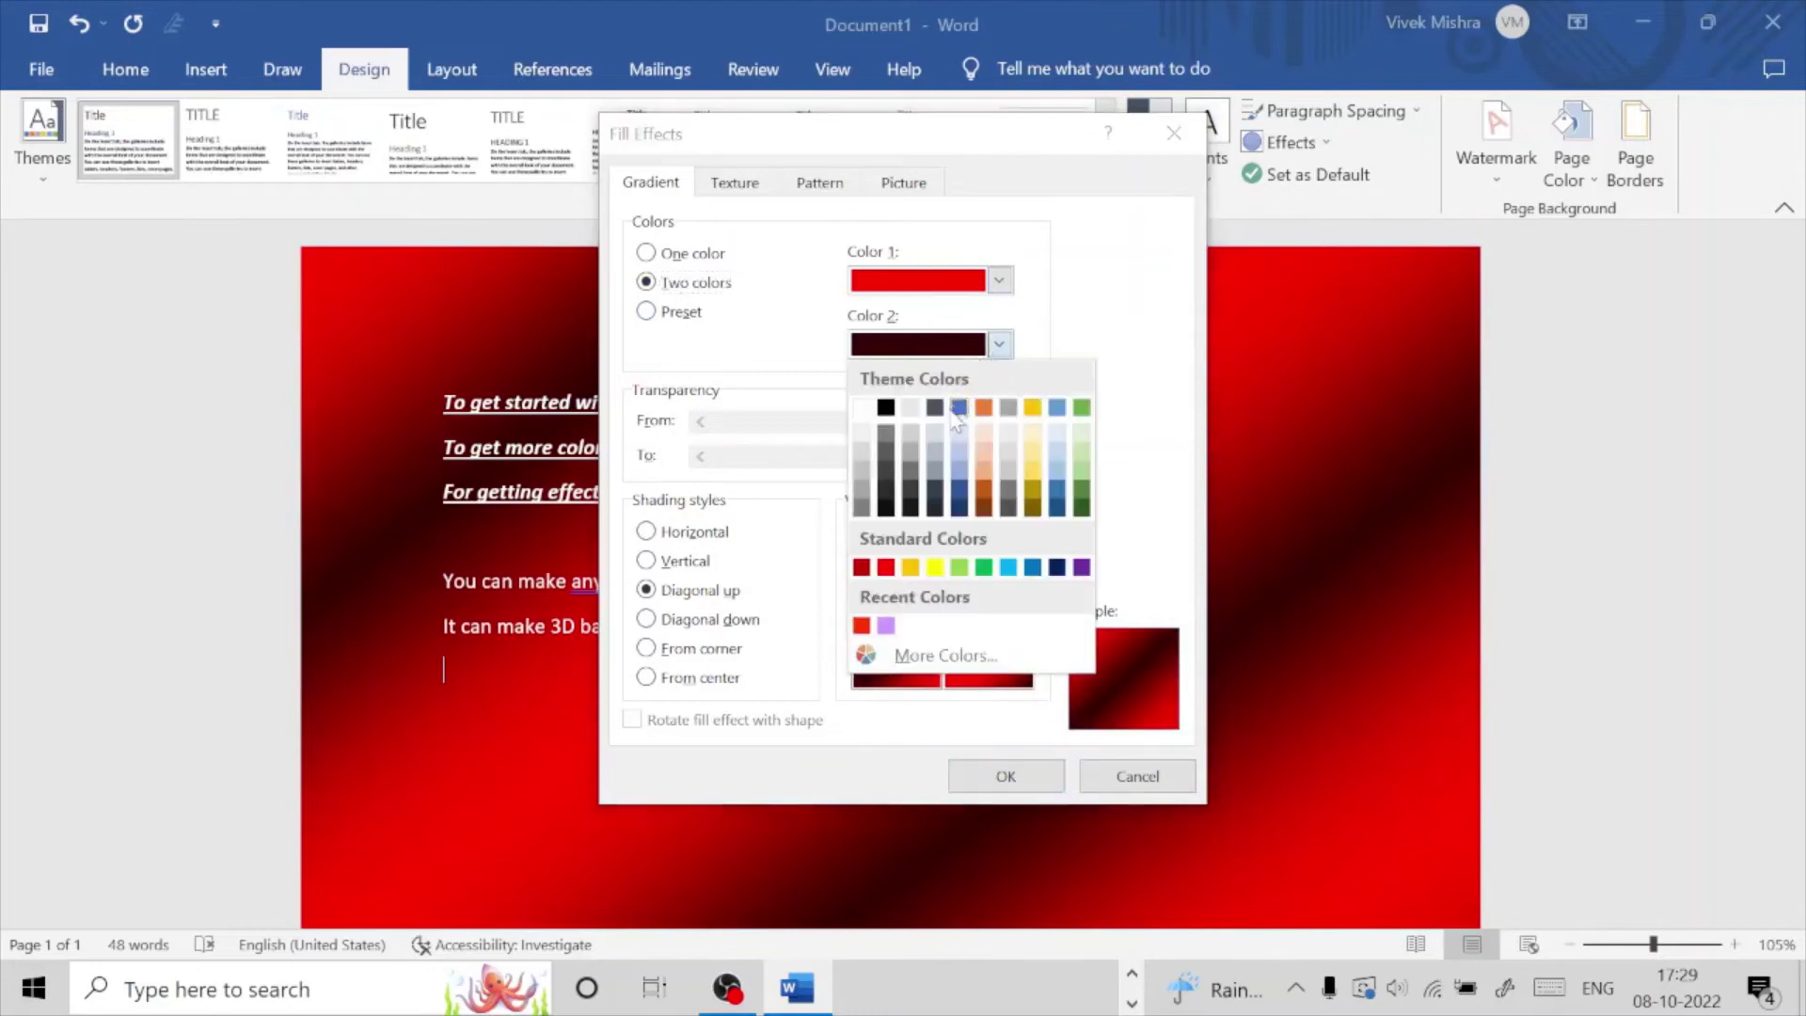
# Step: Pick a light blue-grey swatch as the gradient's Color 2
pyautogui.click(945, 468)
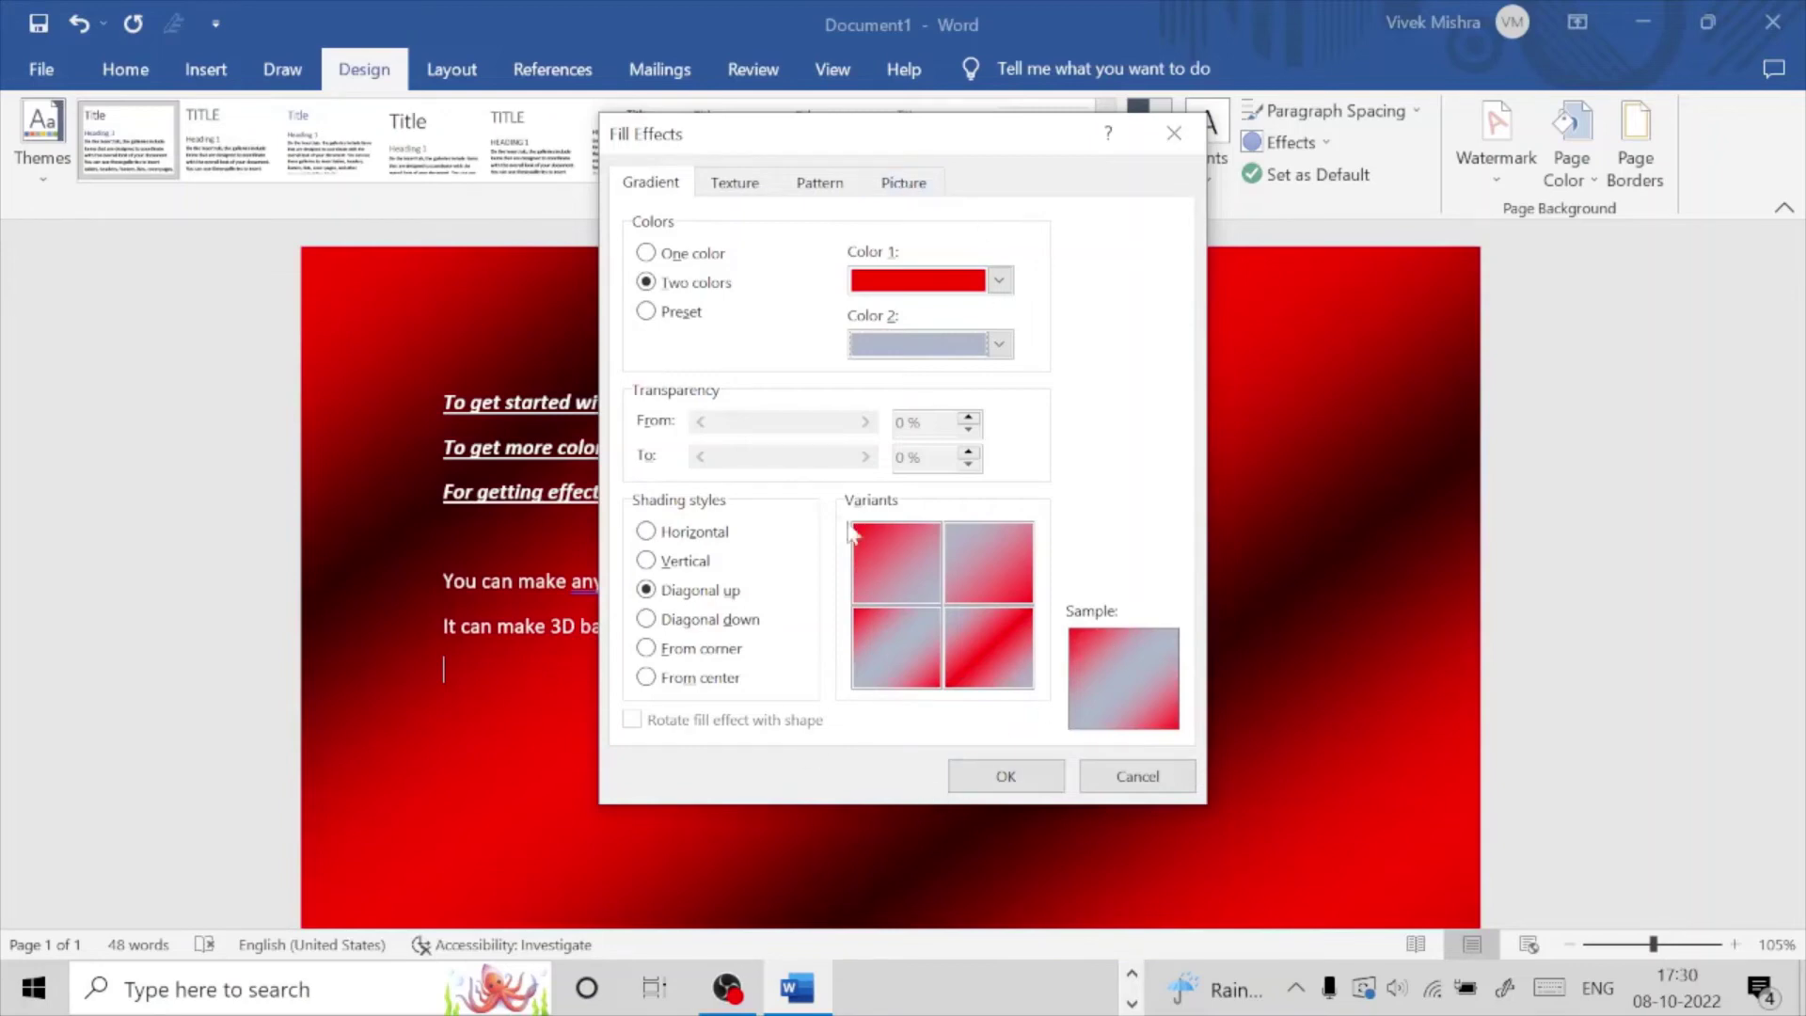
# Step: Preview the Daybreak and Nightfall preset gradients
pyautogui.click(670, 313)
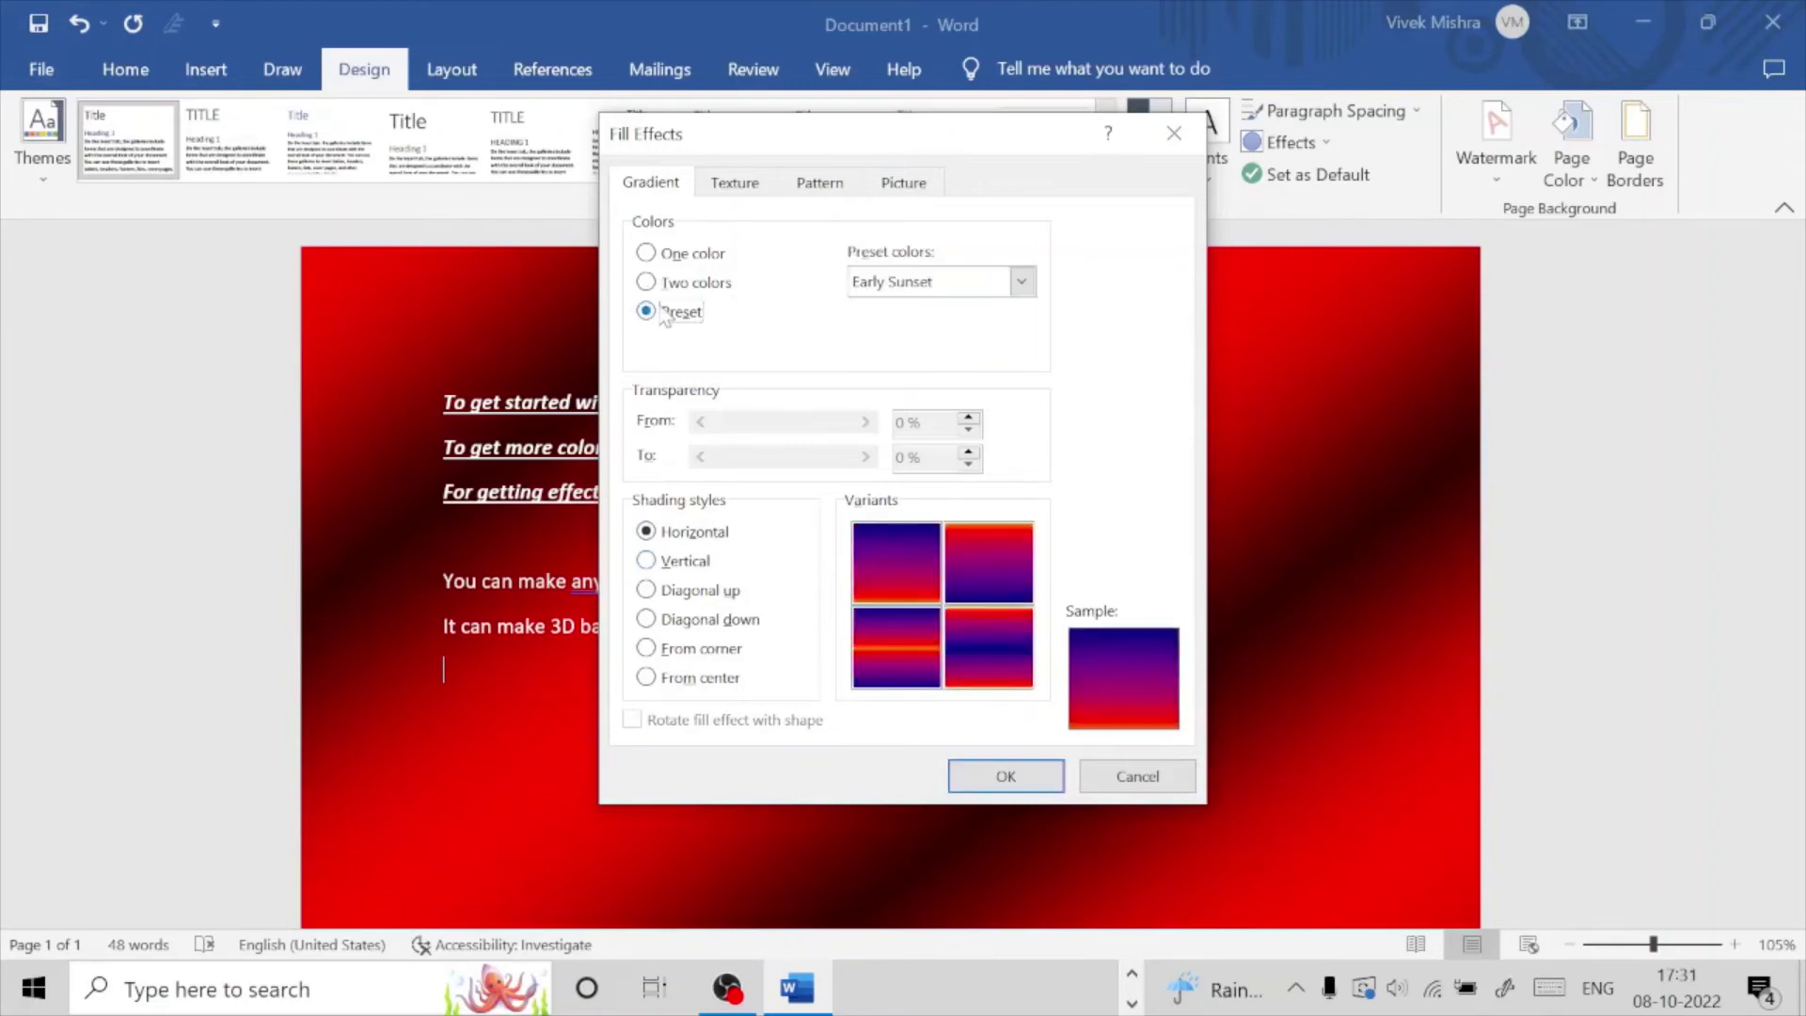
pyautogui.click(889, 285)
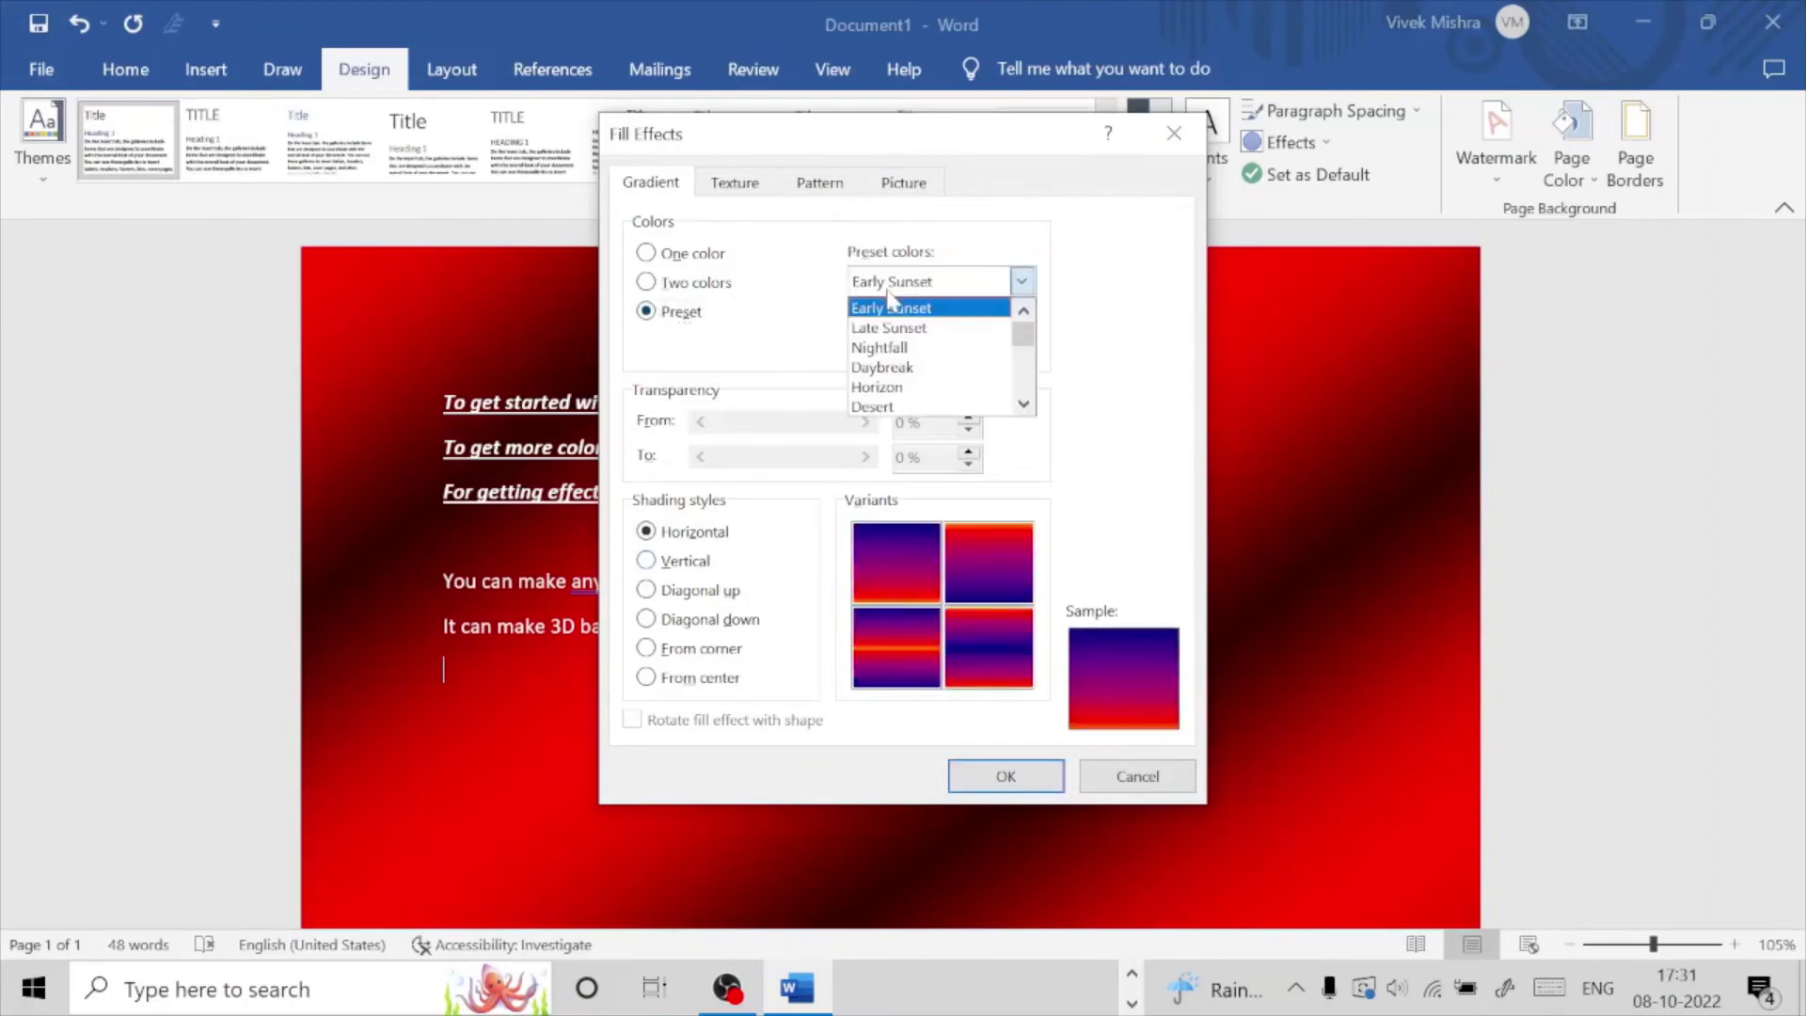
pyautogui.click(908, 372)
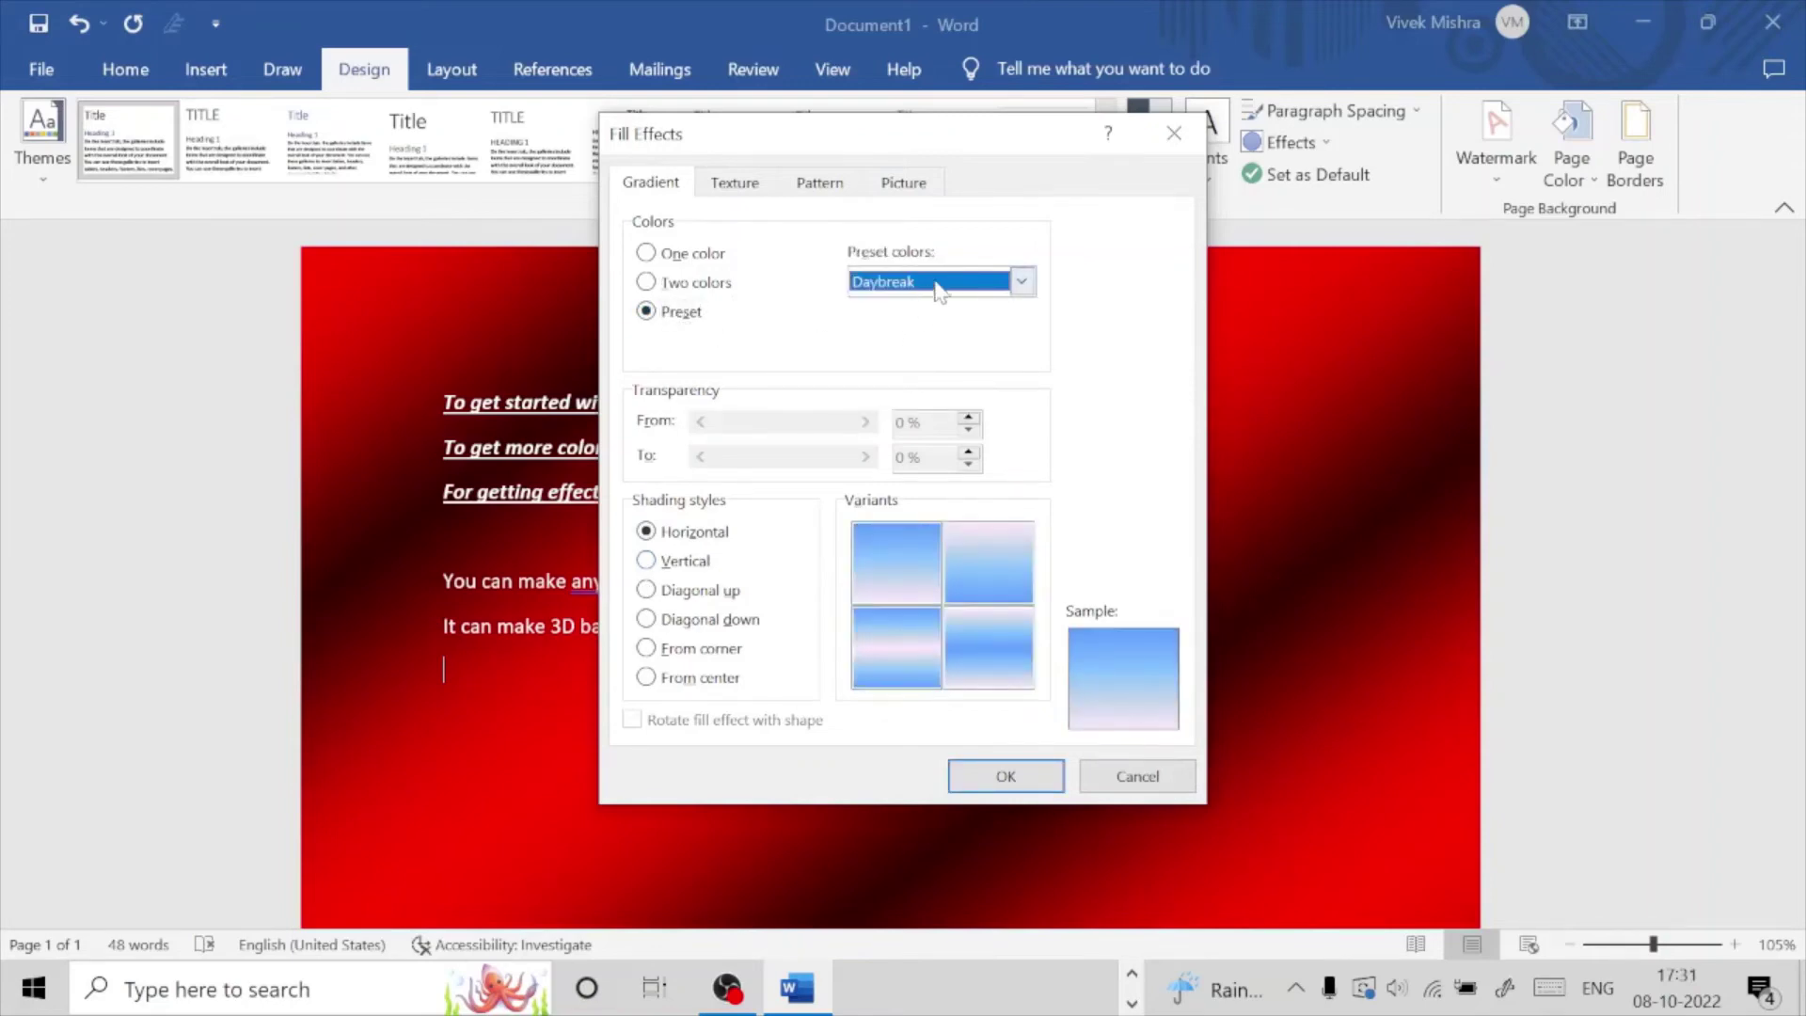
pyautogui.click(936, 285)
pyautogui.click(925, 354)
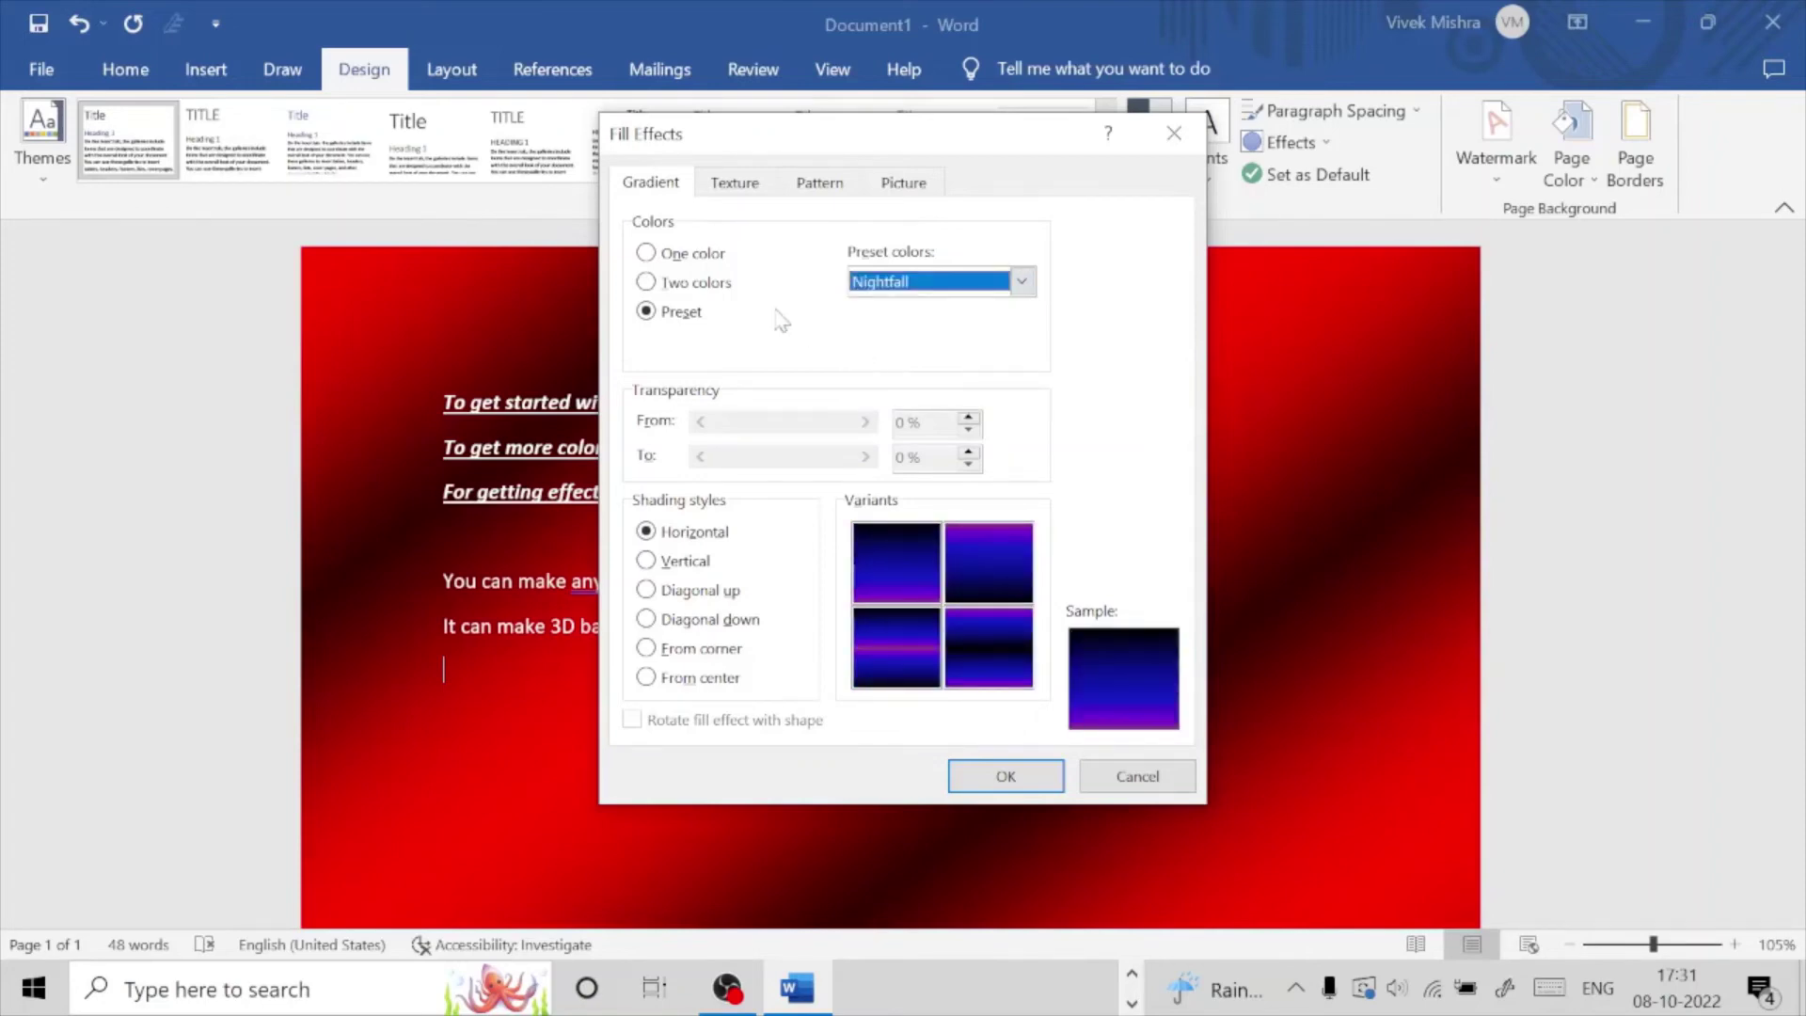
# Step: Use a two-colour gradient with light blue Color 2, trying vertical then diagonal-up shading
pyautogui.click(696, 282)
pyautogui.click(1000, 344)
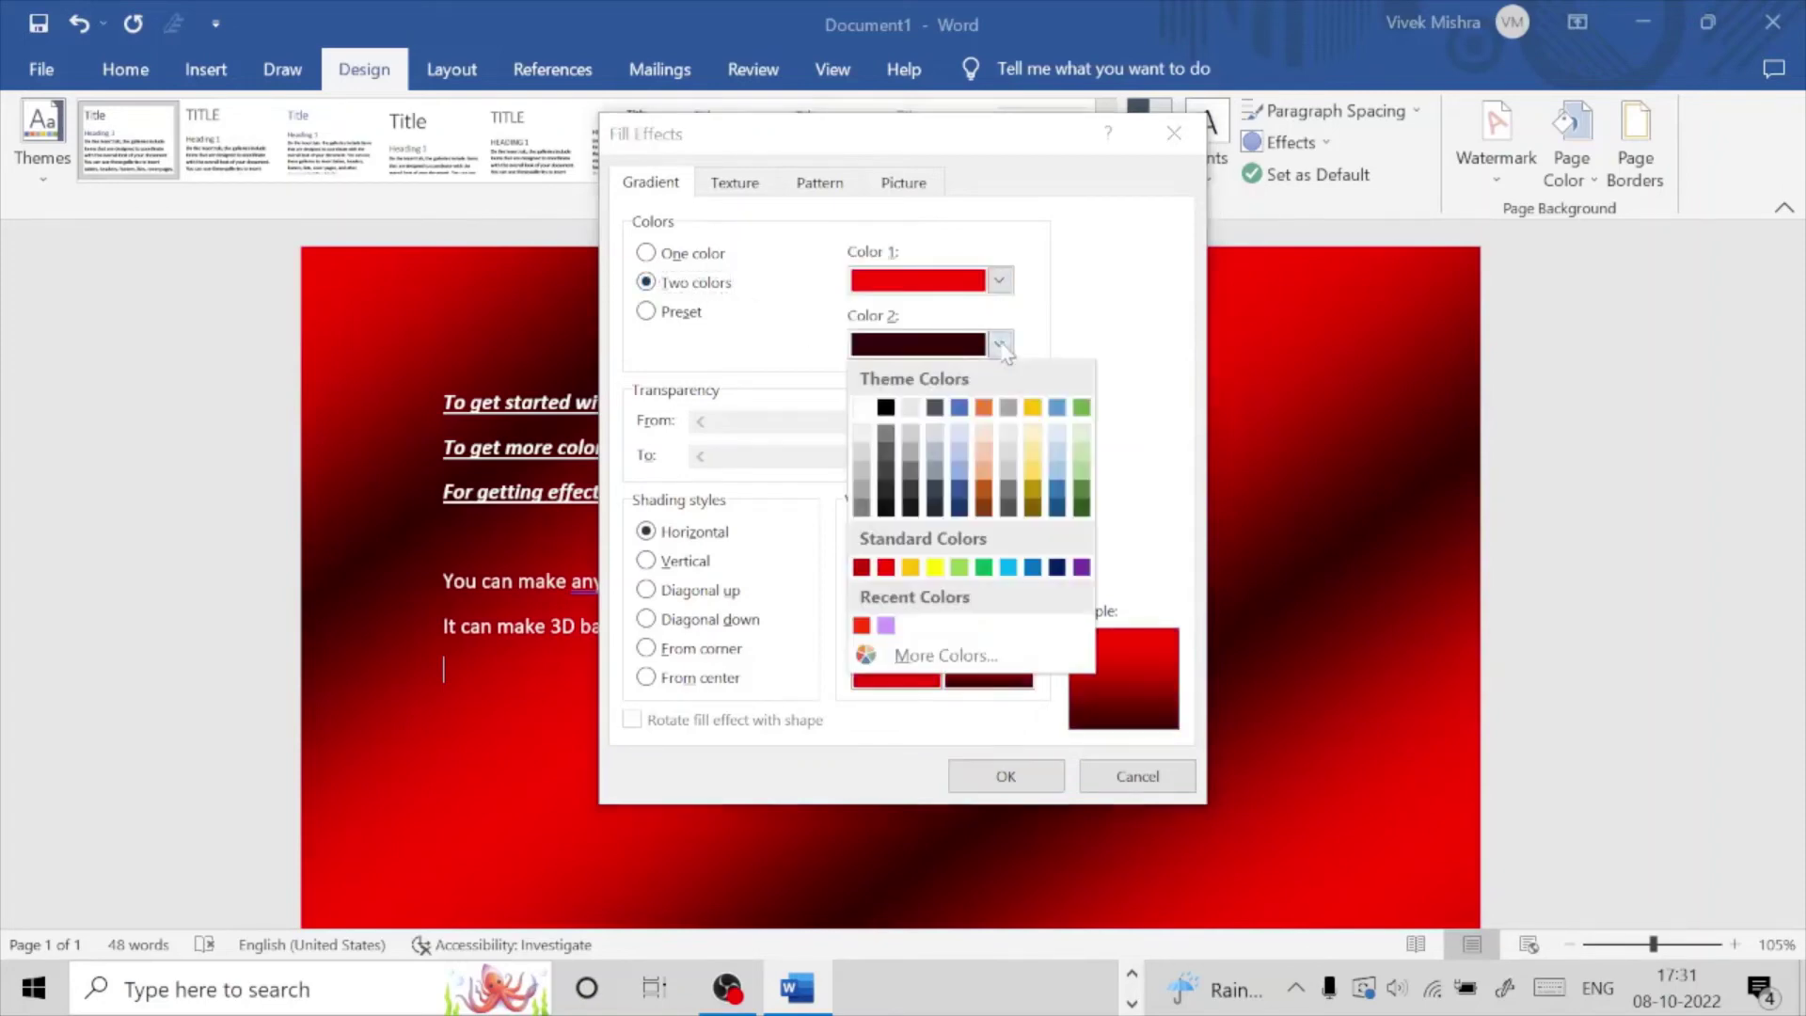
pyautogui.click(980, 428)
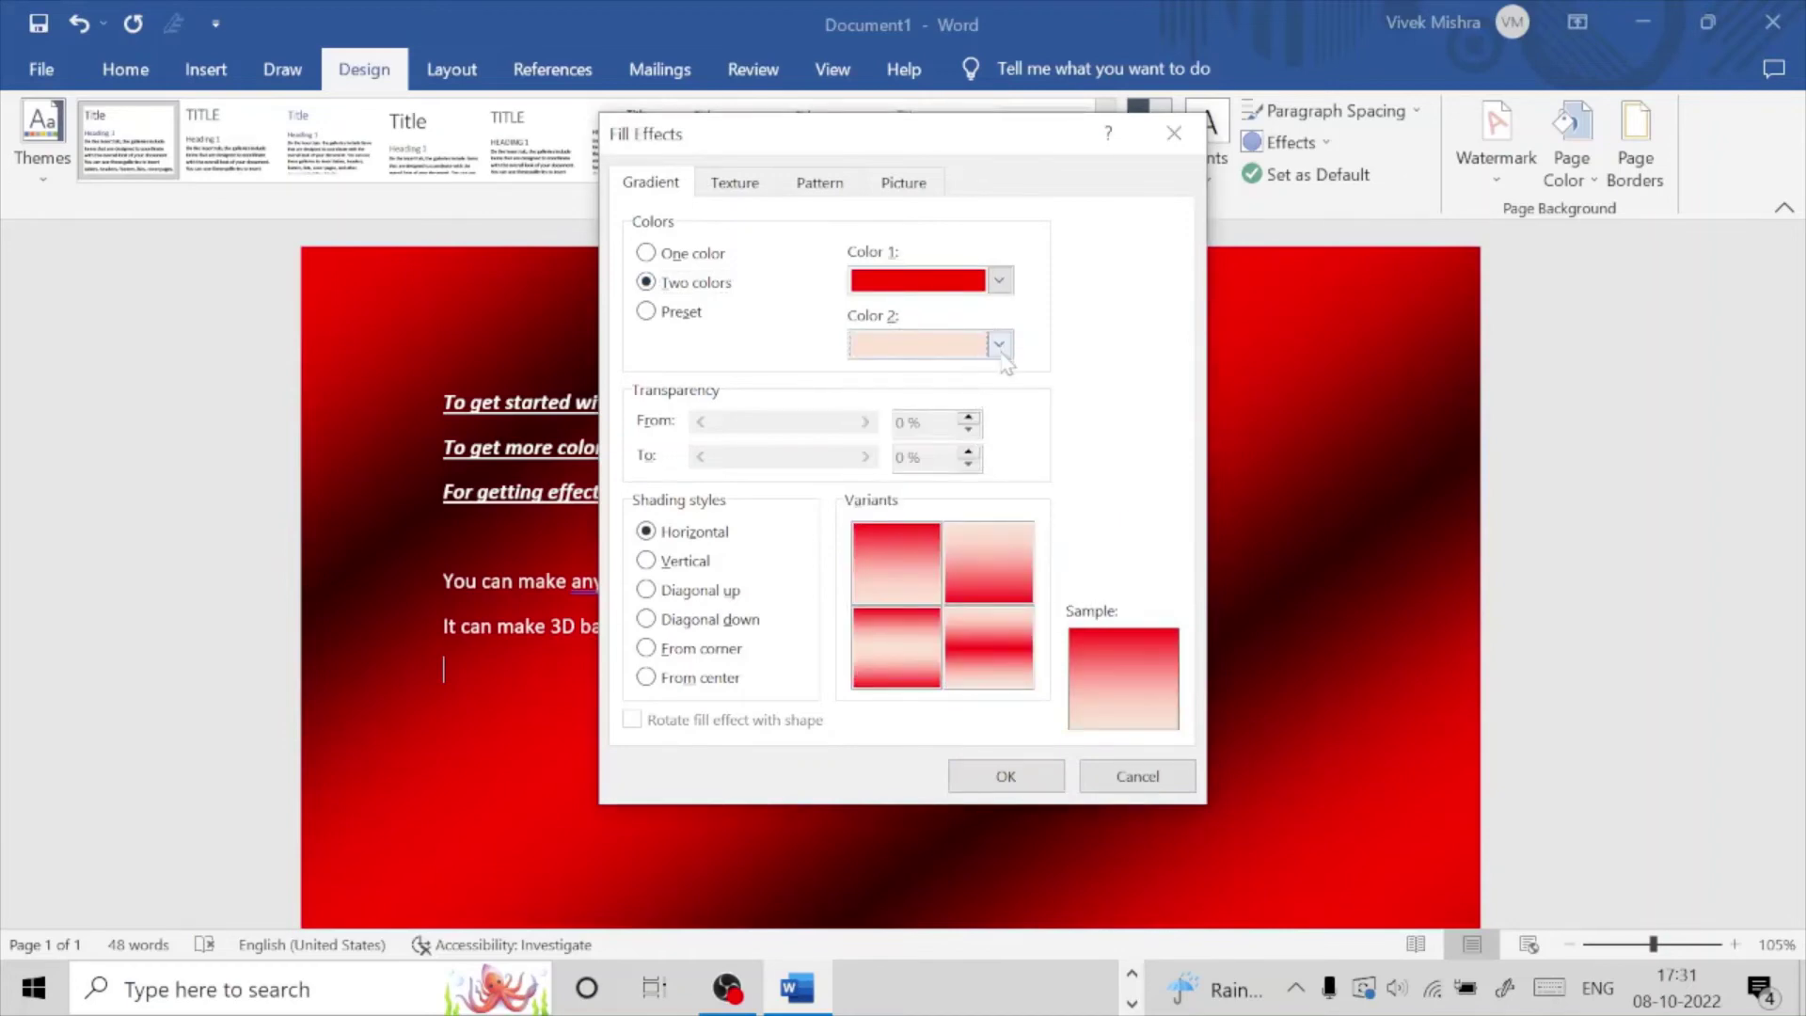
pyautogui.click(1001, 344)
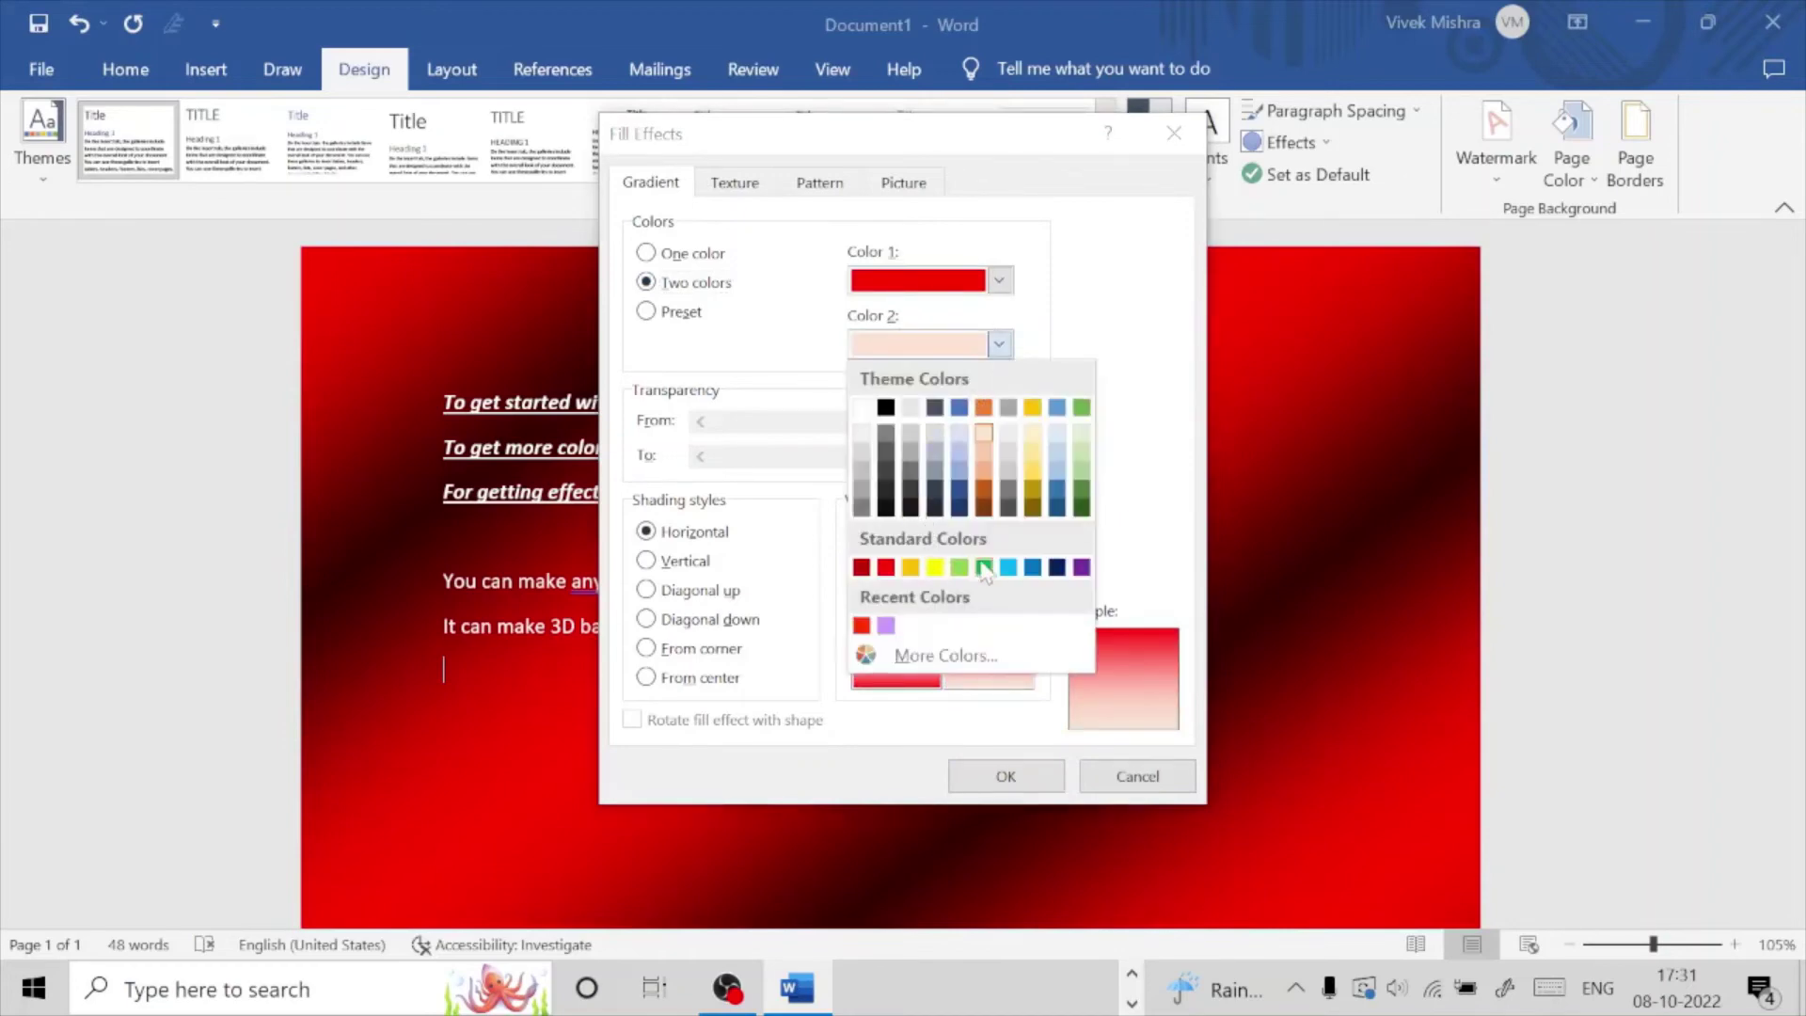
pyautogui.click(1009, 566)
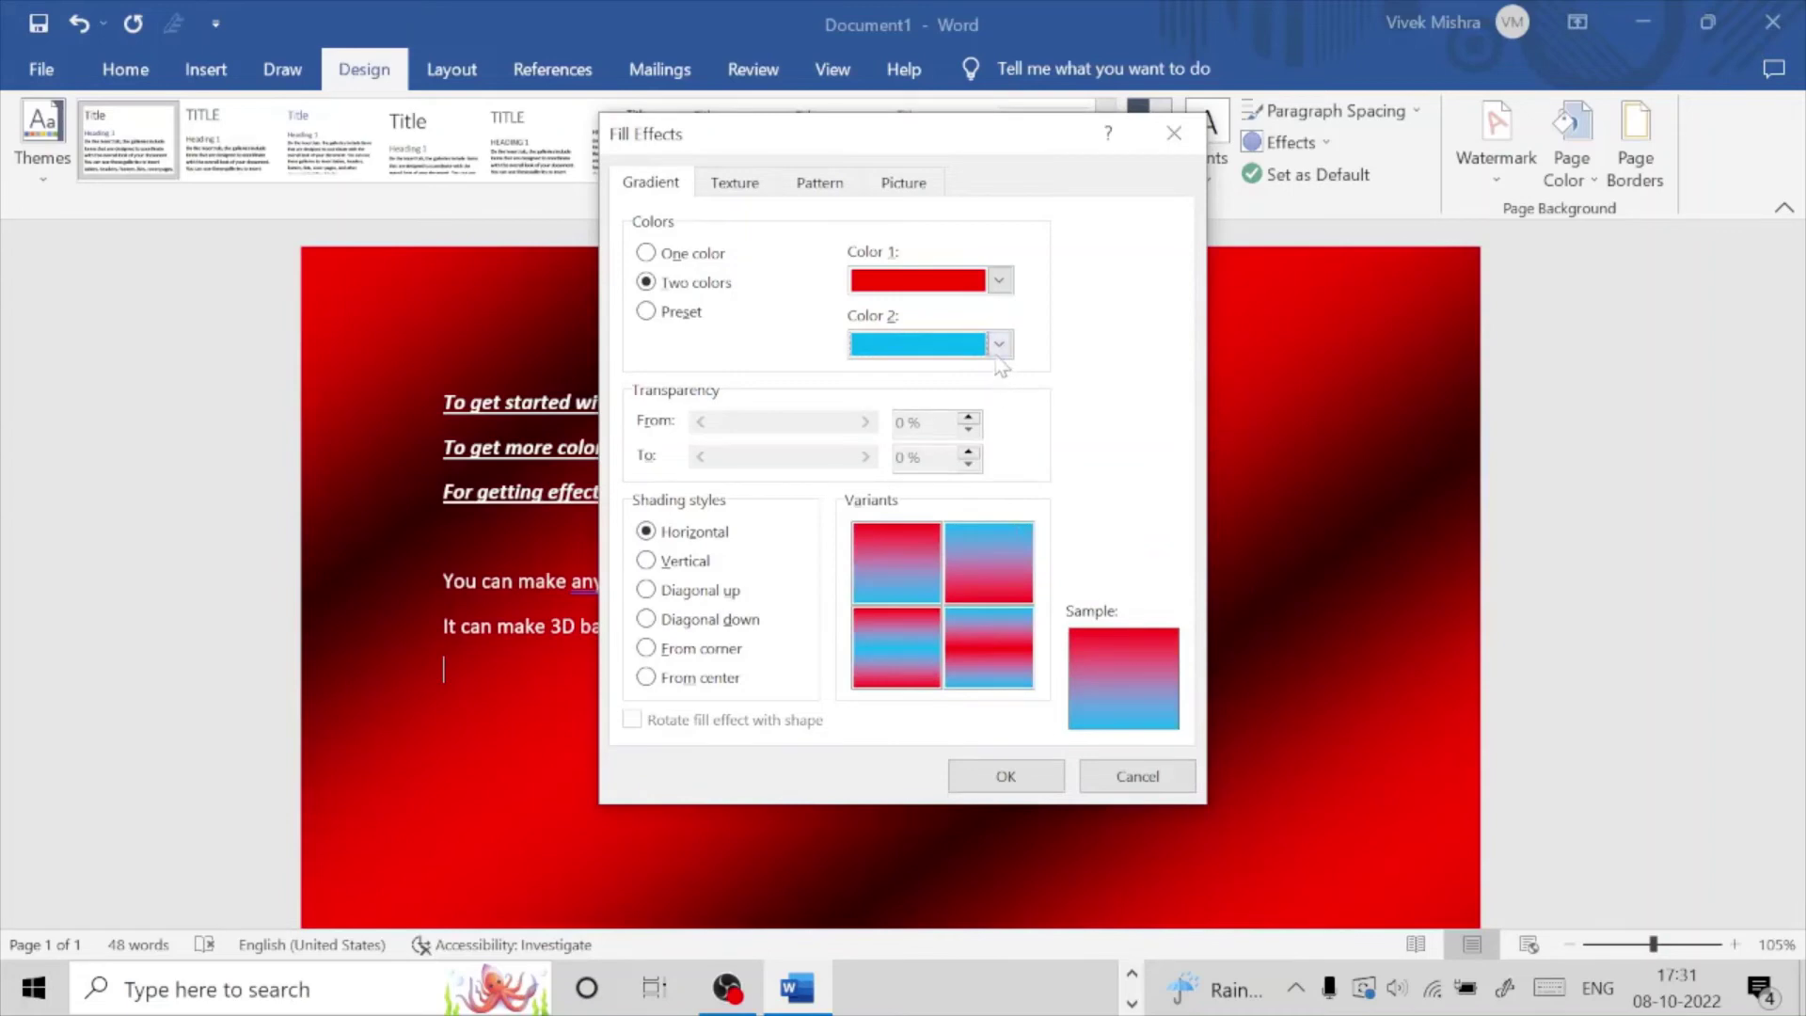
pyautogui.click(646, 561)
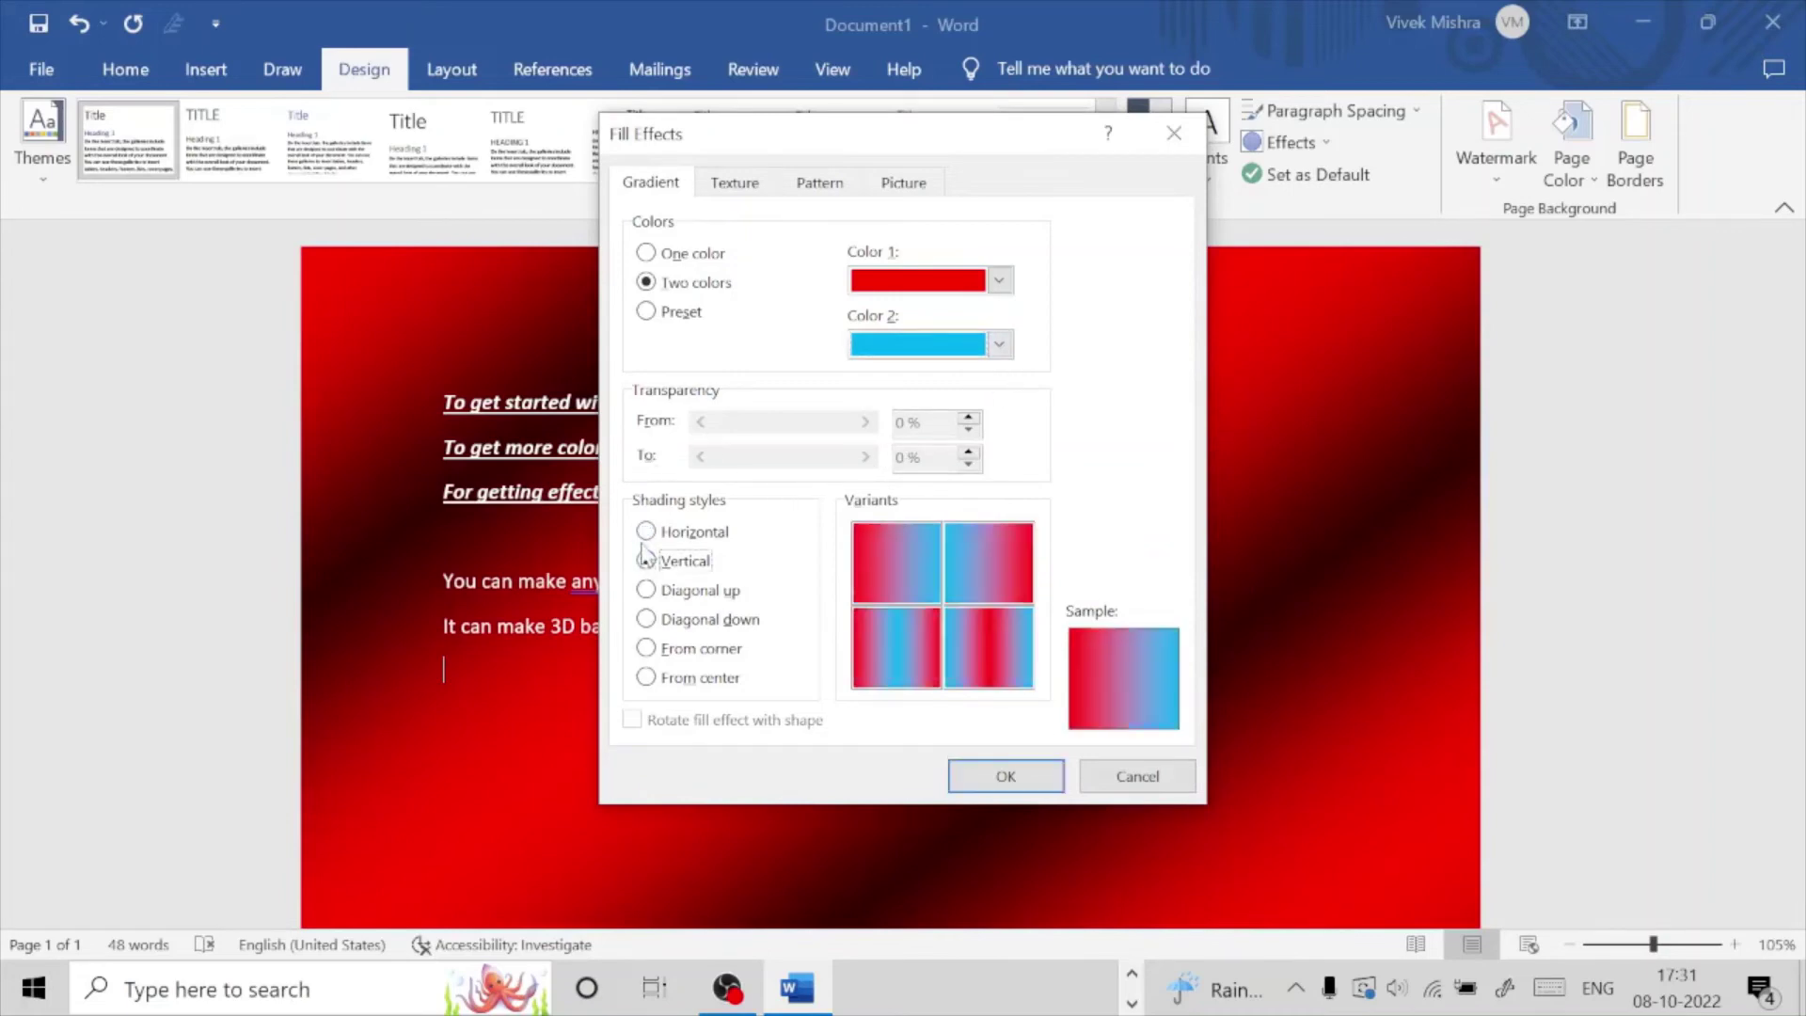
pyautogui.click(647, 589)
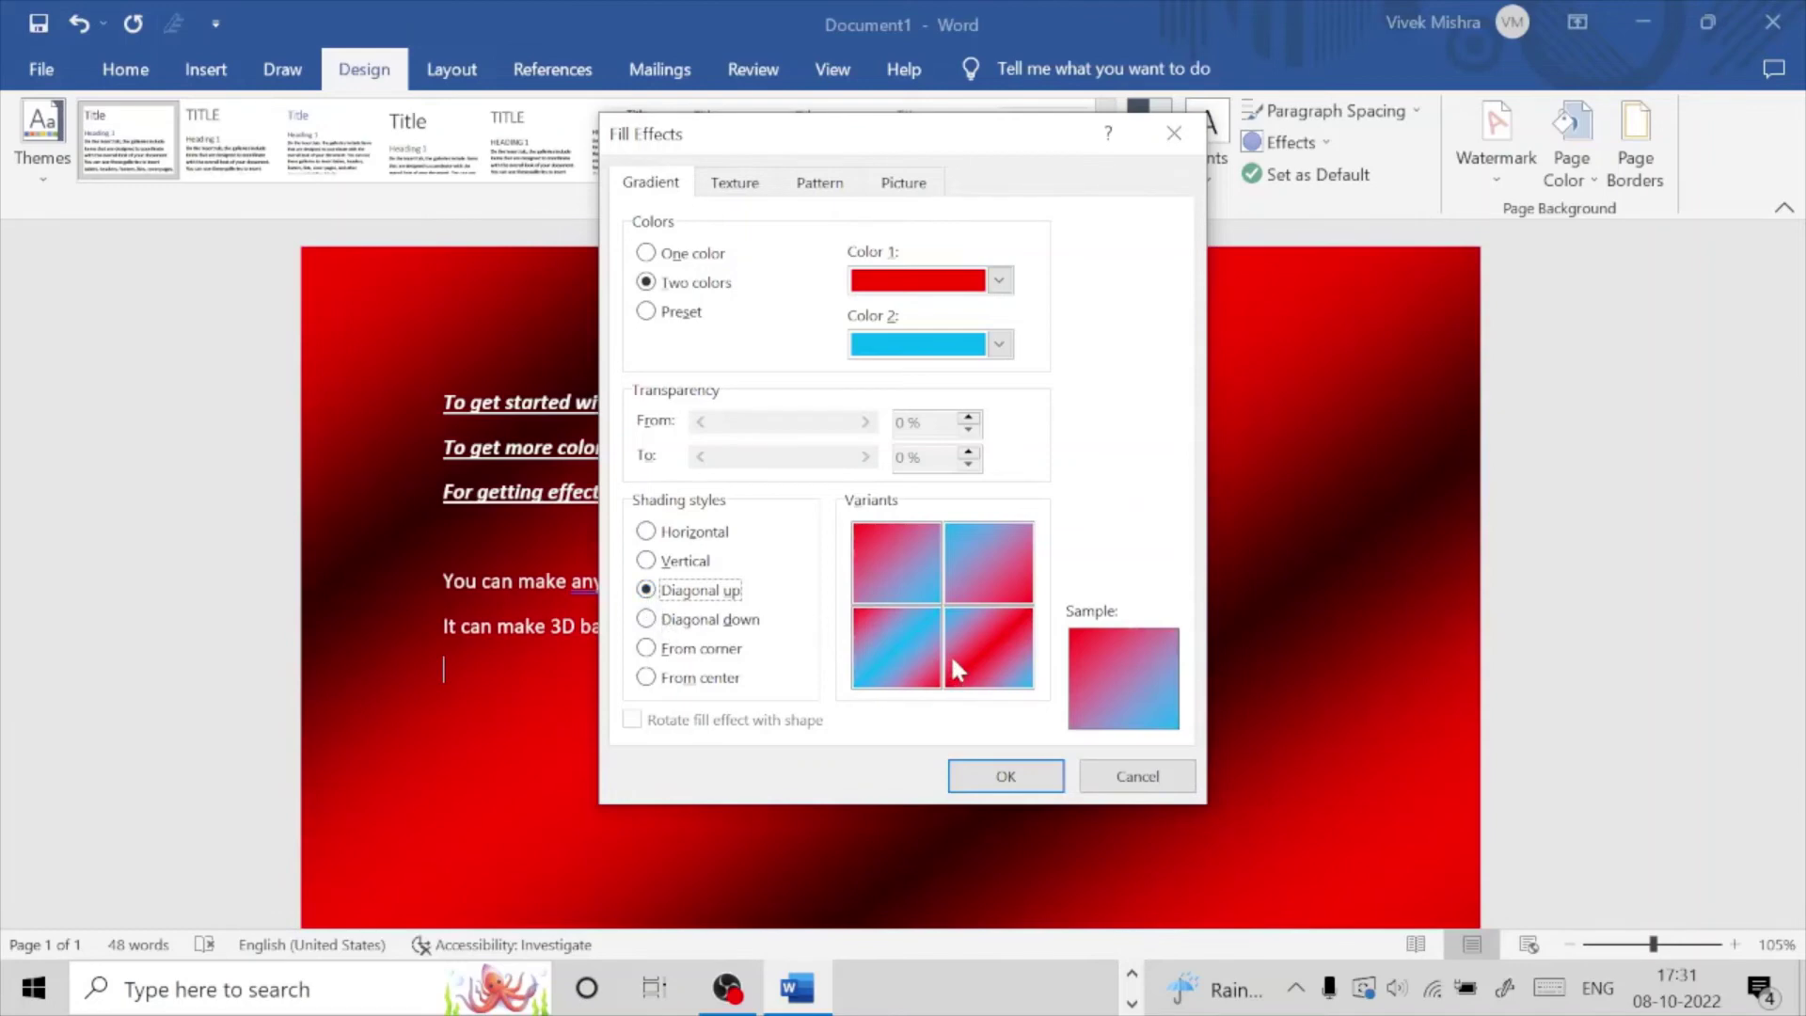
pyautogui.click(735, 182)
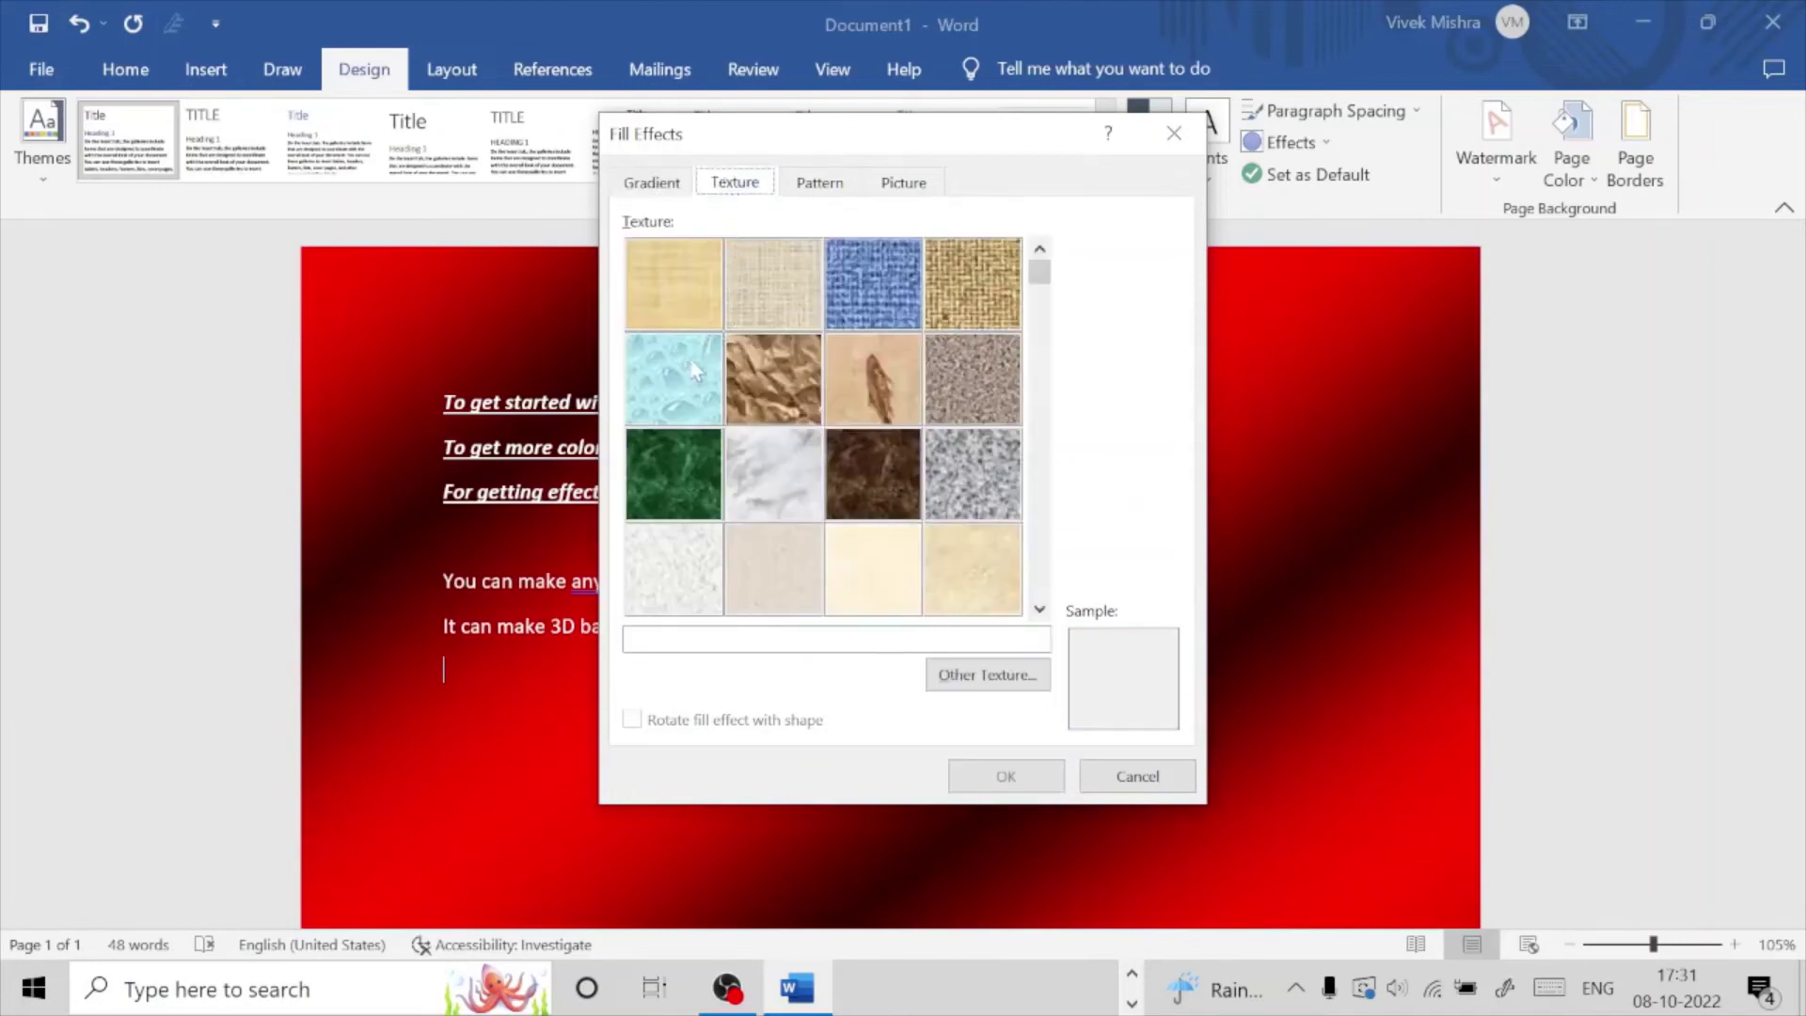
# Step: Apply the Water droplets texture, then replace it with Woven mat after briefly trying Sand
pyautogui.click(697, 371)
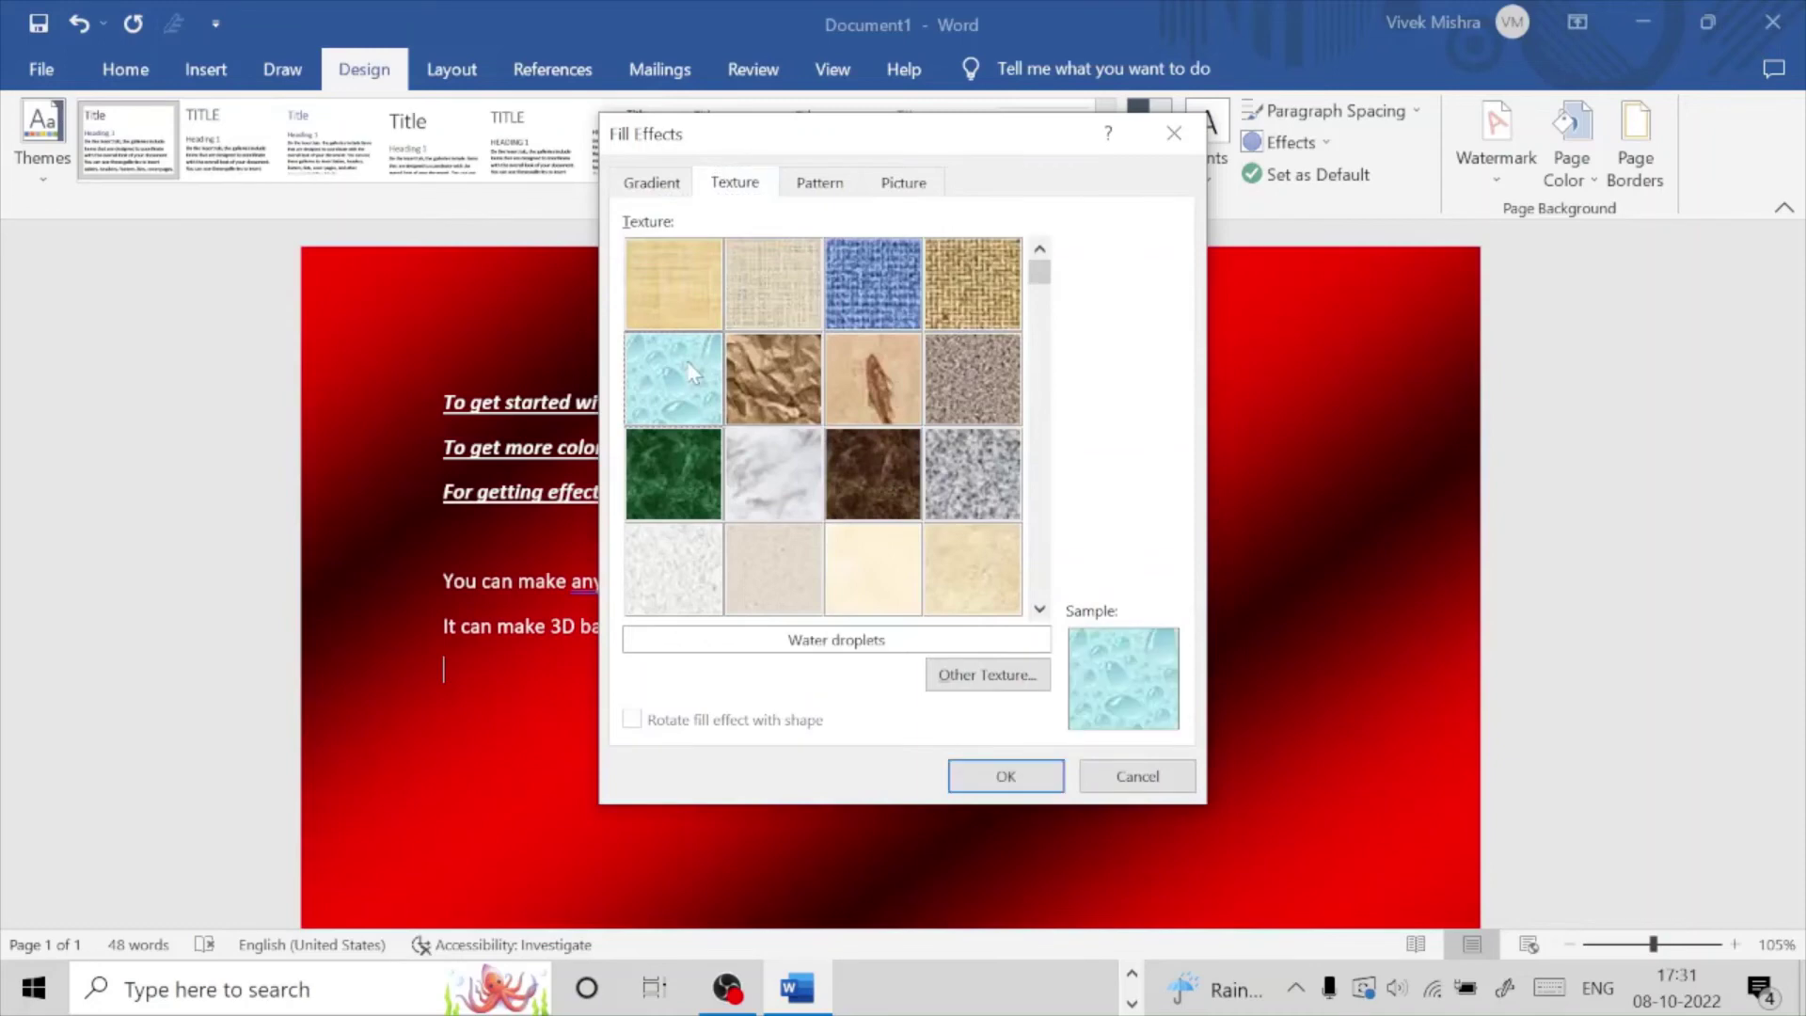
pyautogui.click(982, 775)
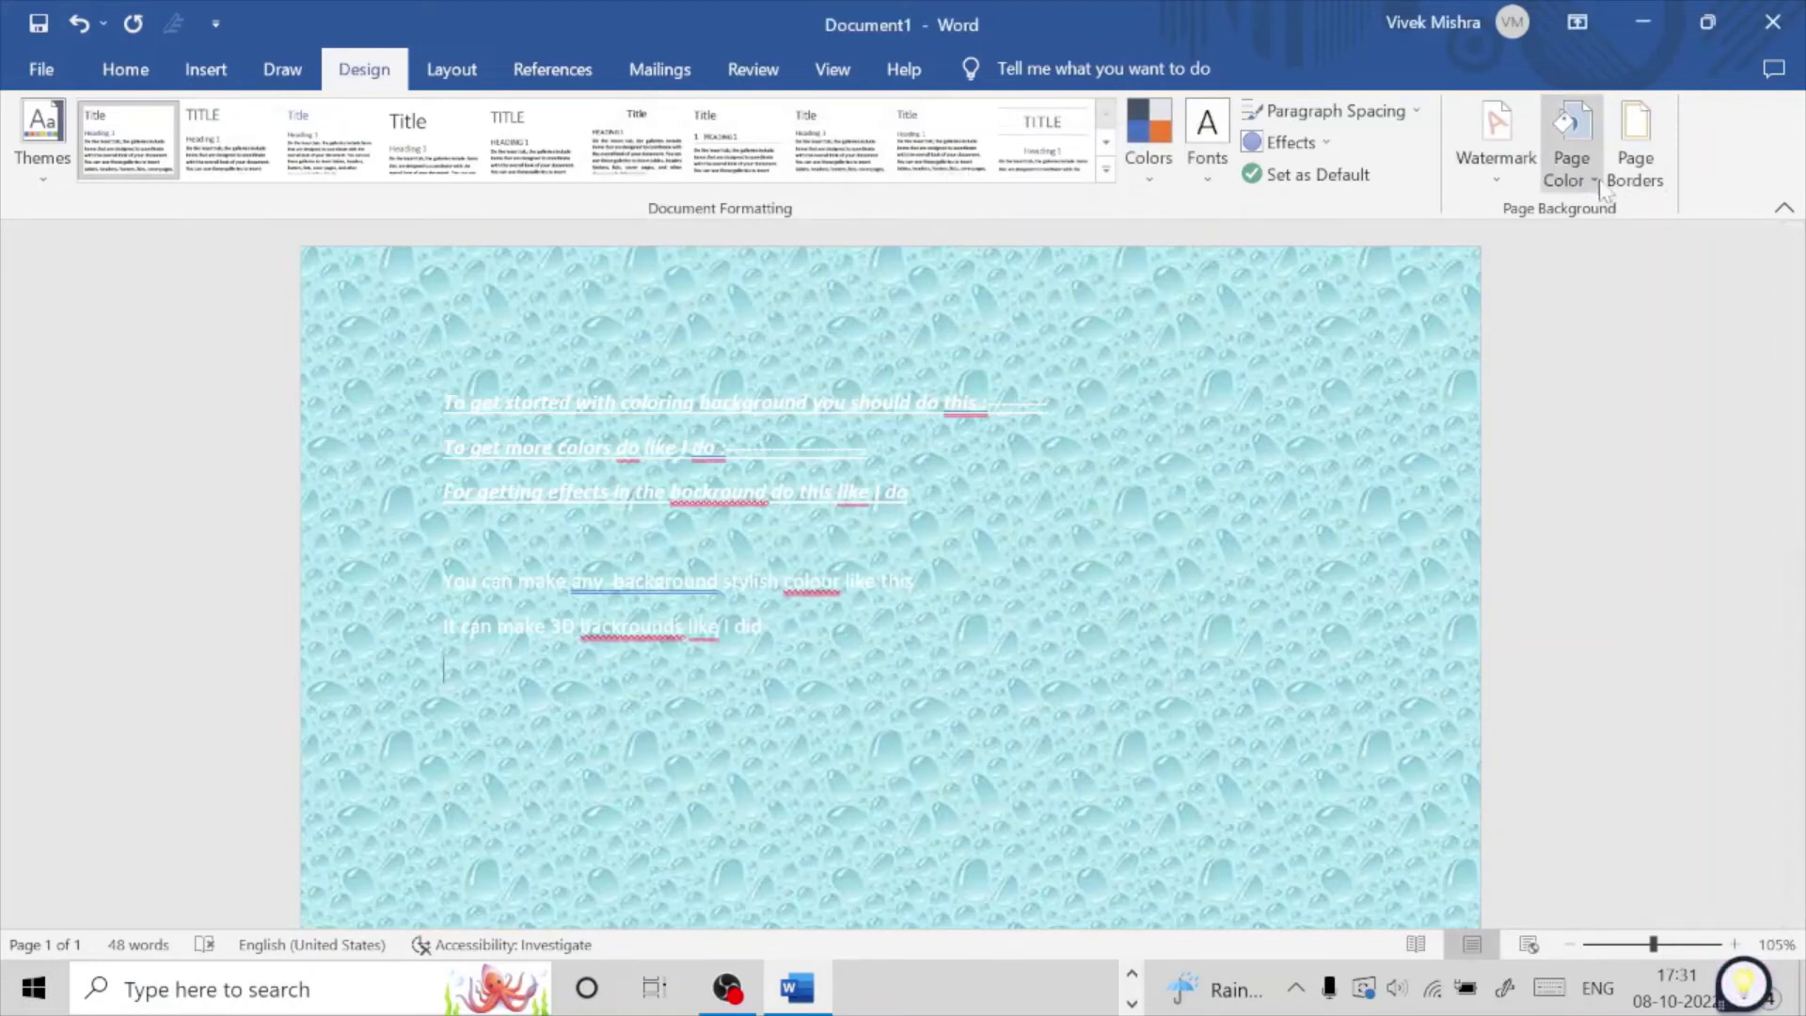
pyautogui.click(1569, 160)
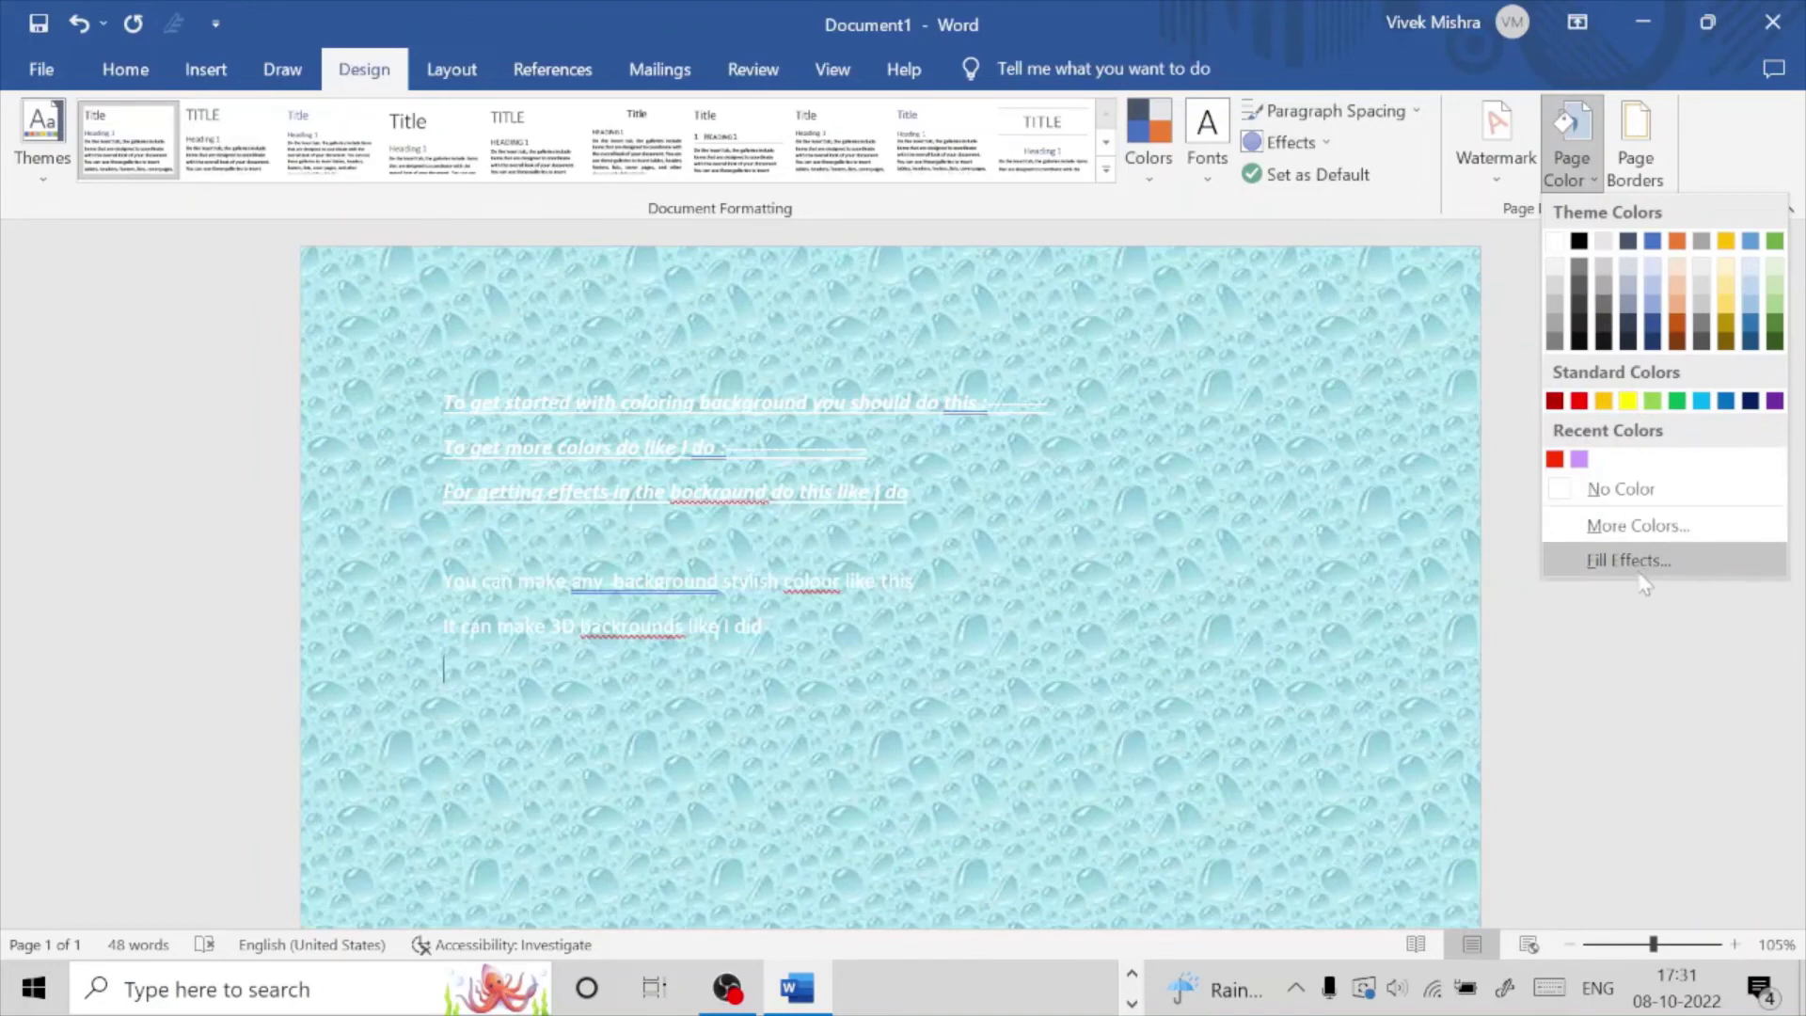
pyautogui.click(1628, 559)
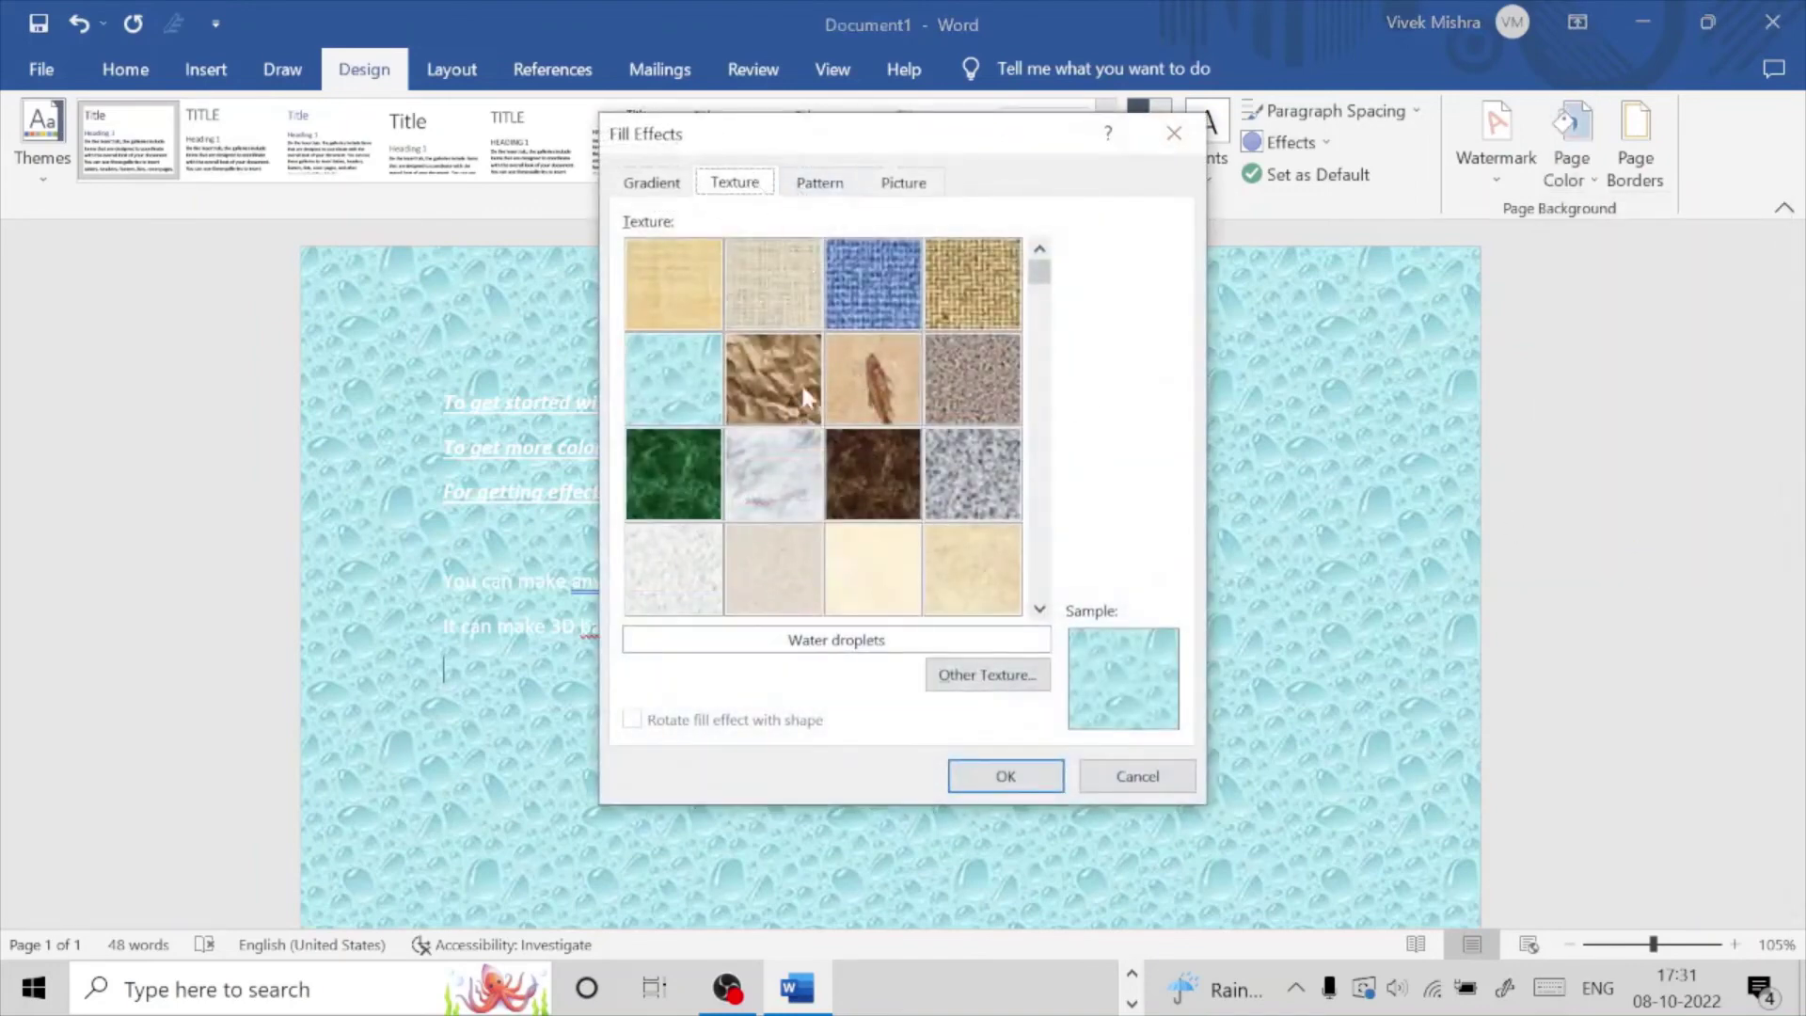
pyautogui.click(957, 275)
pyautogui.click(978, 371)
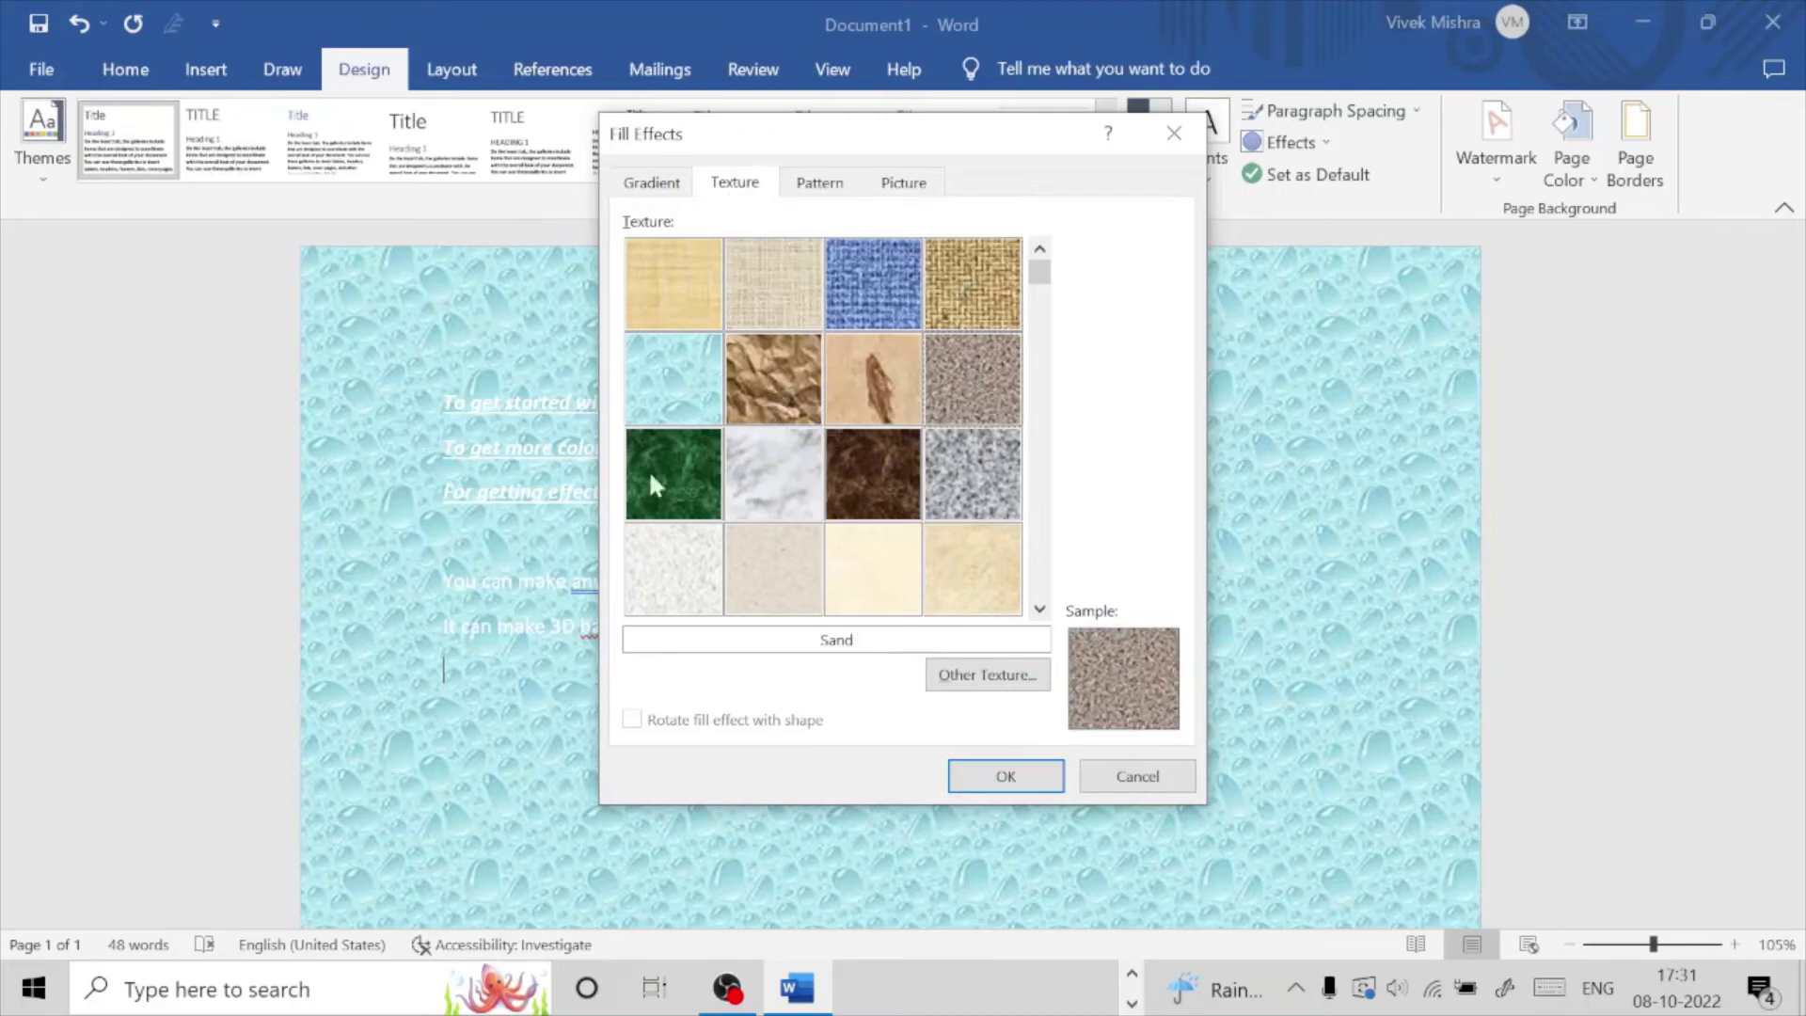
pyautogui.click(968, 282)
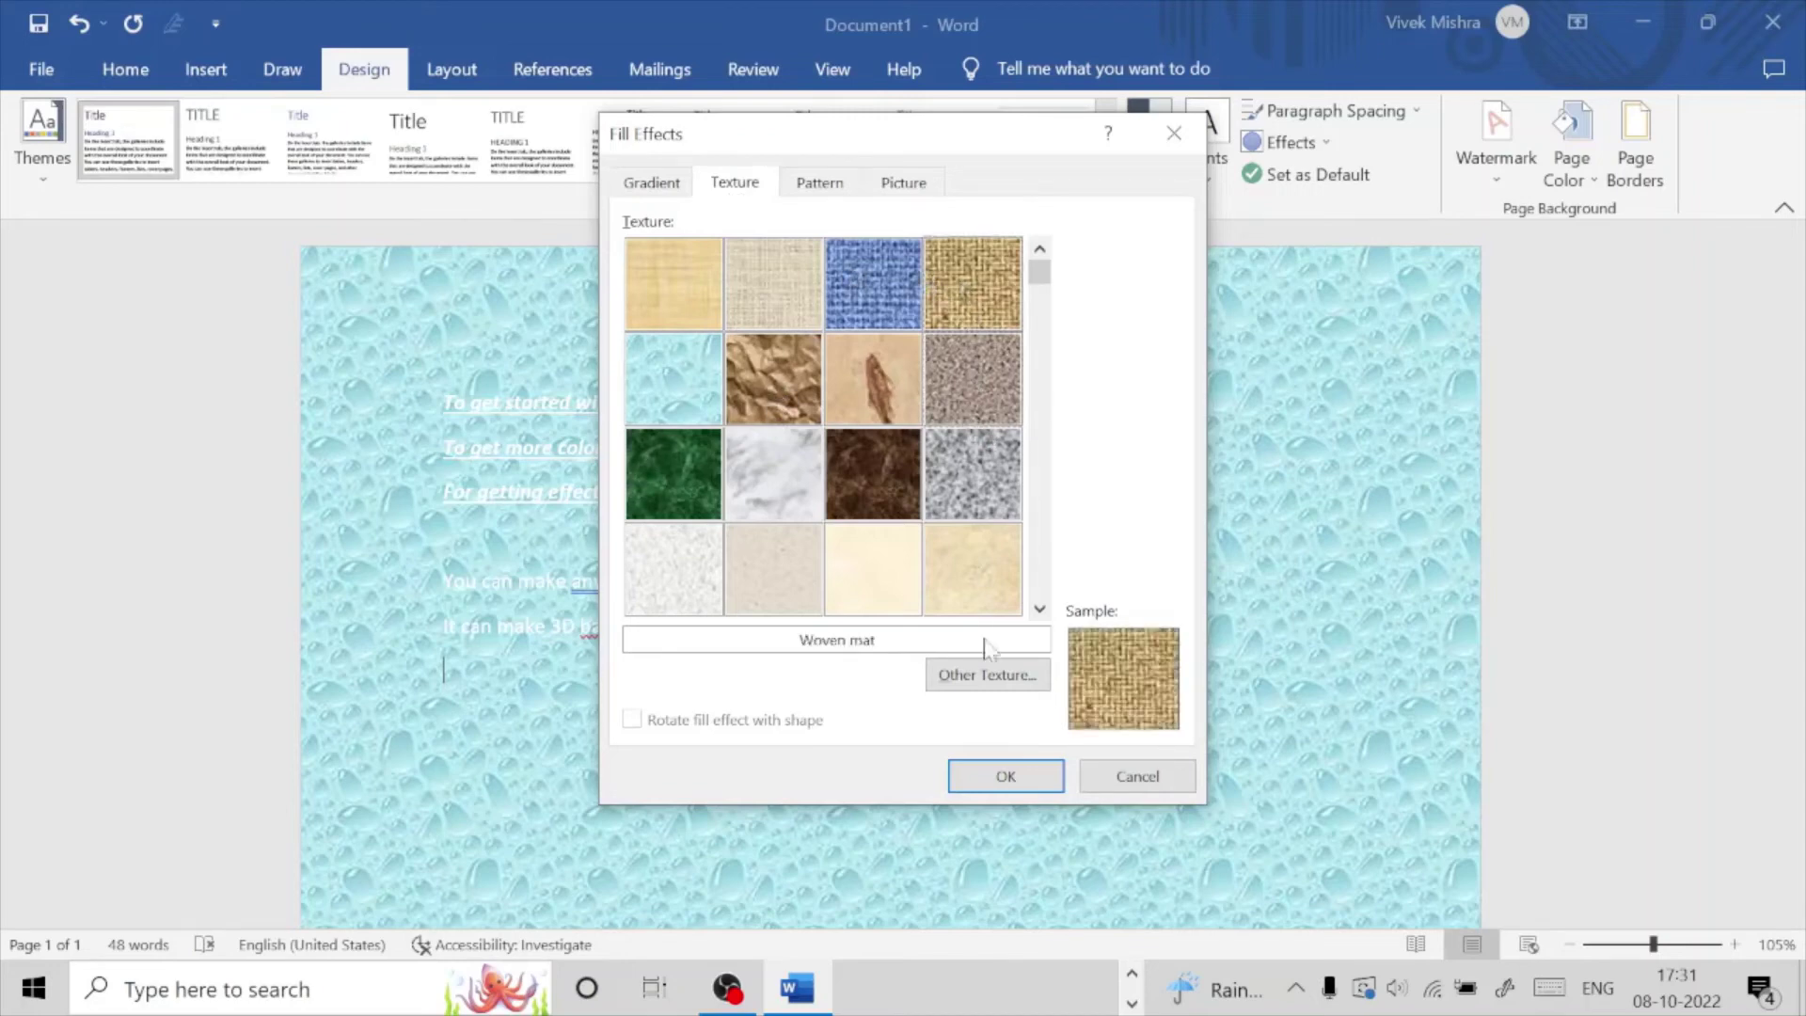
pyautogui.click(1033, 783)
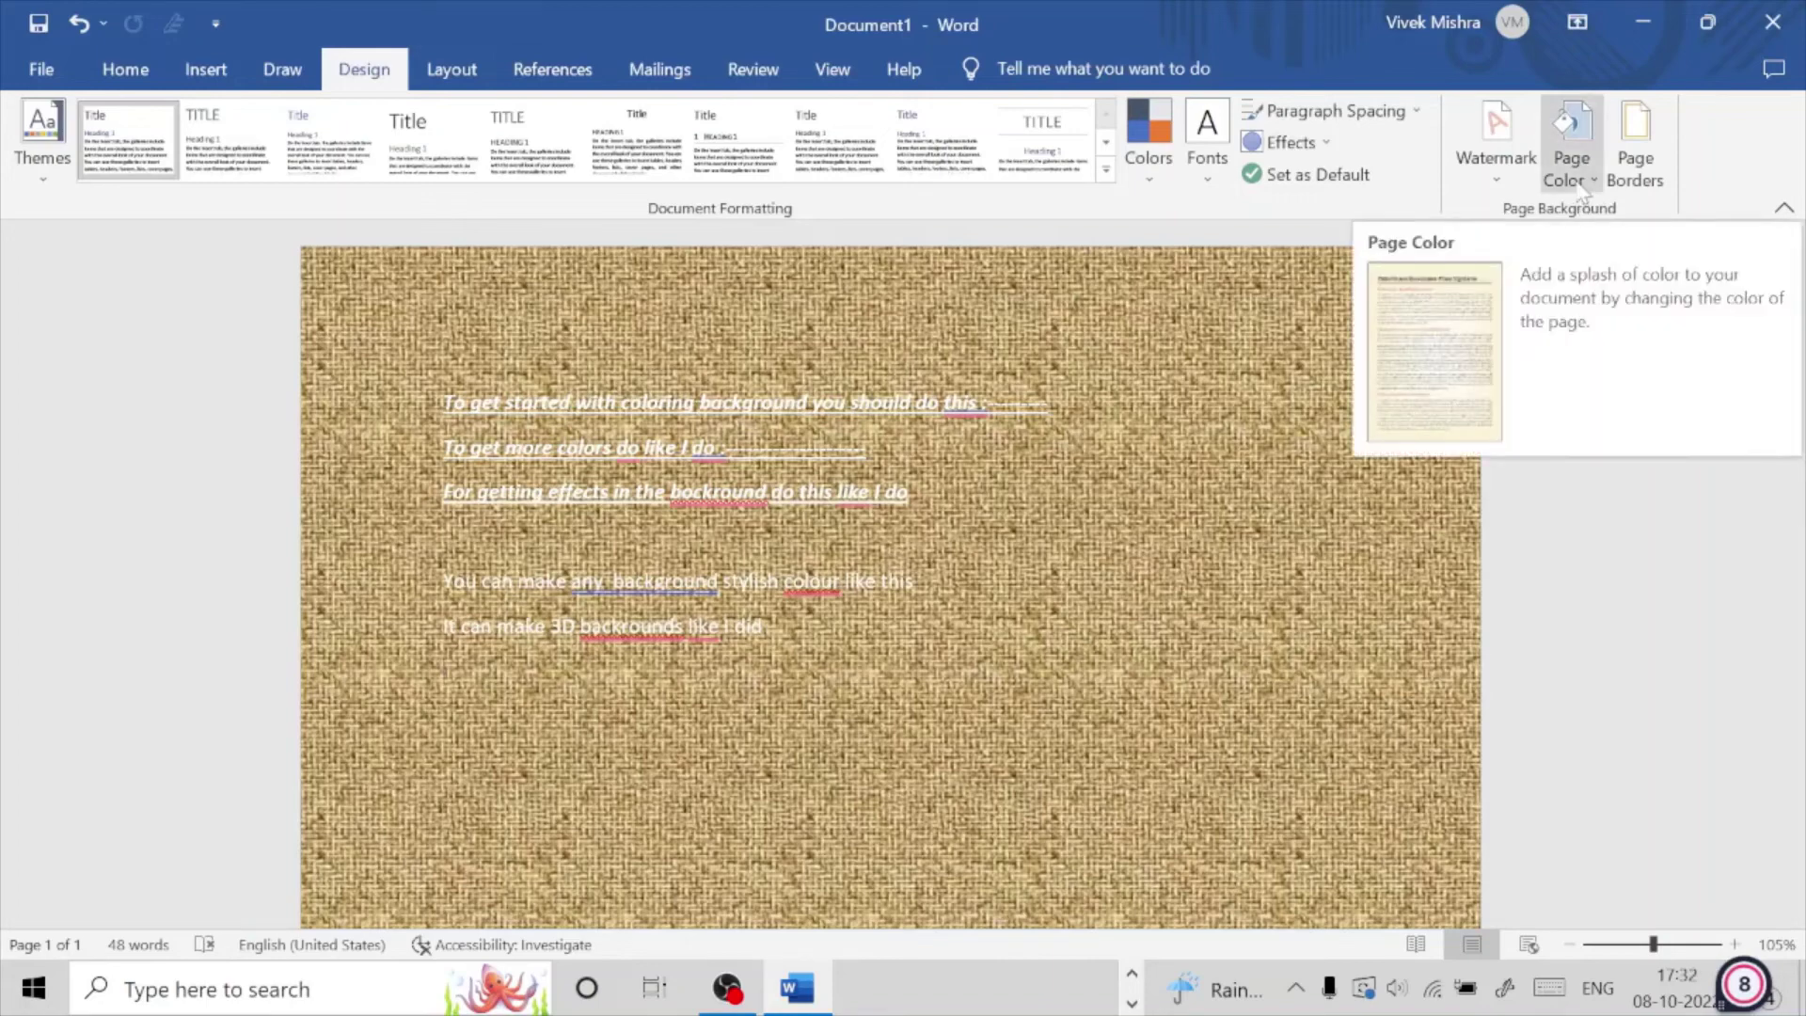
# Step: Apply the White marble texture to the page background
pyautogui.click(1583, 189)
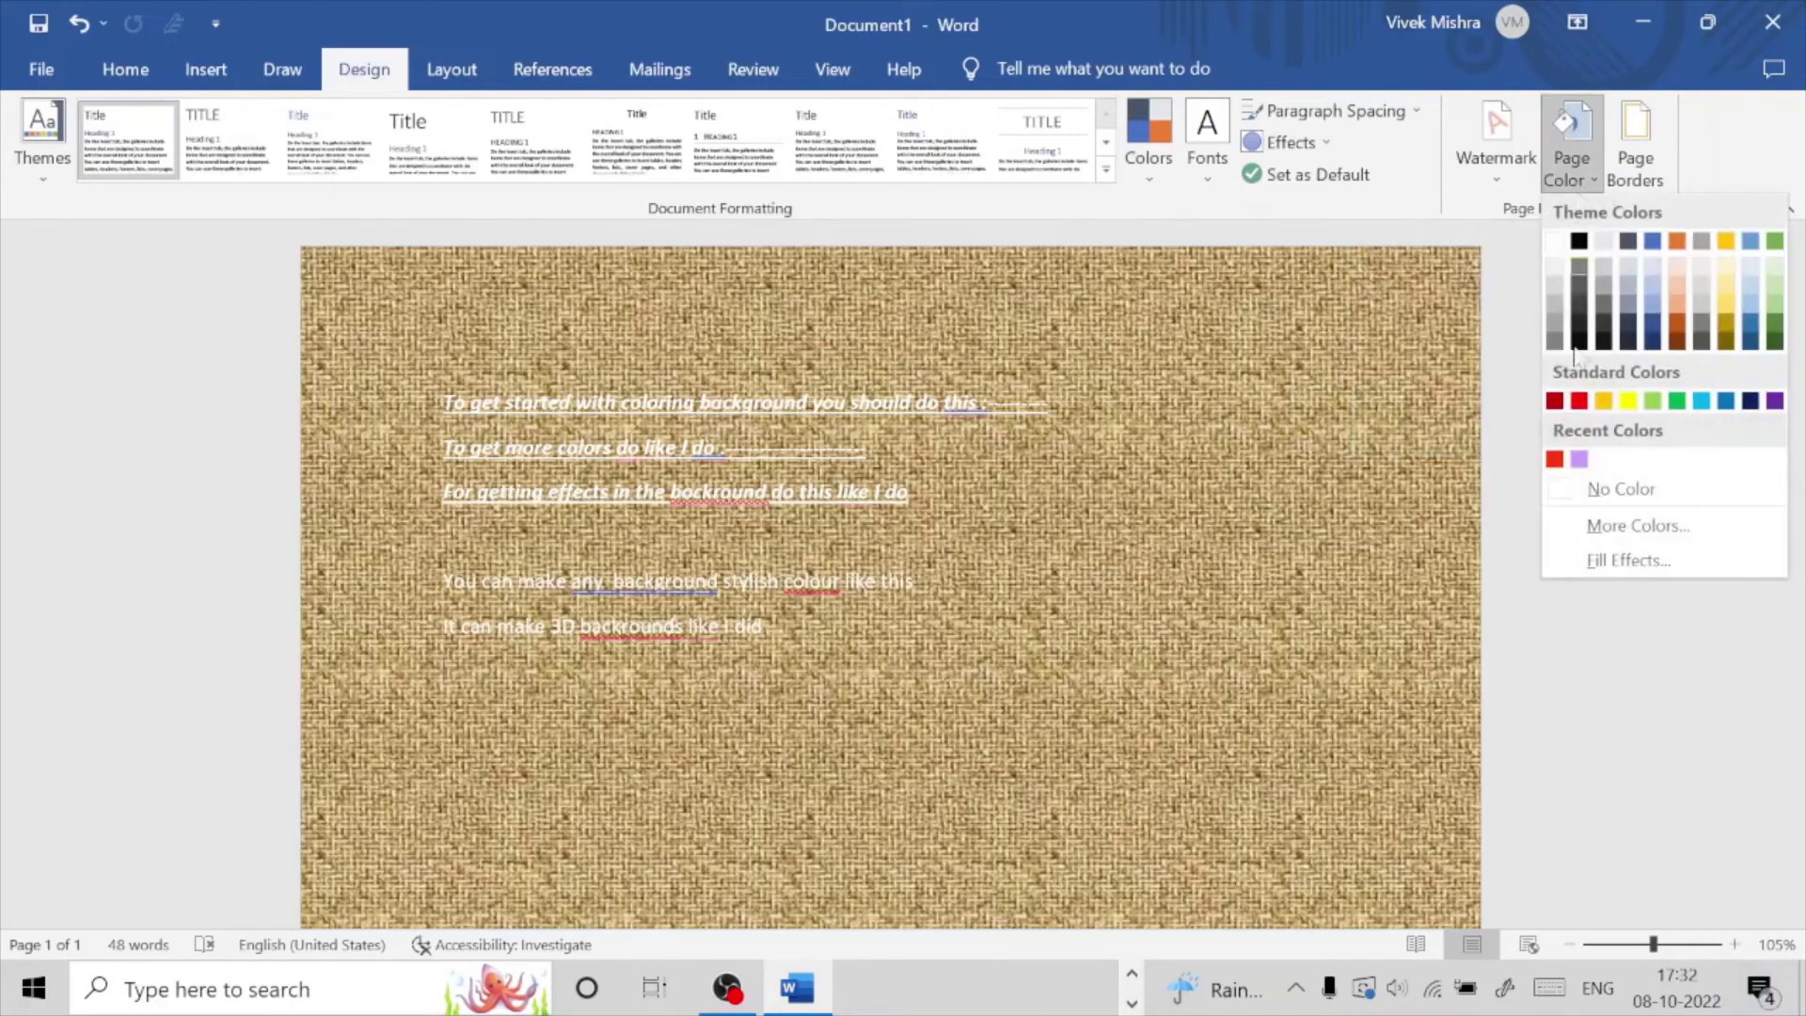
pyautogui.click(1634, 562)
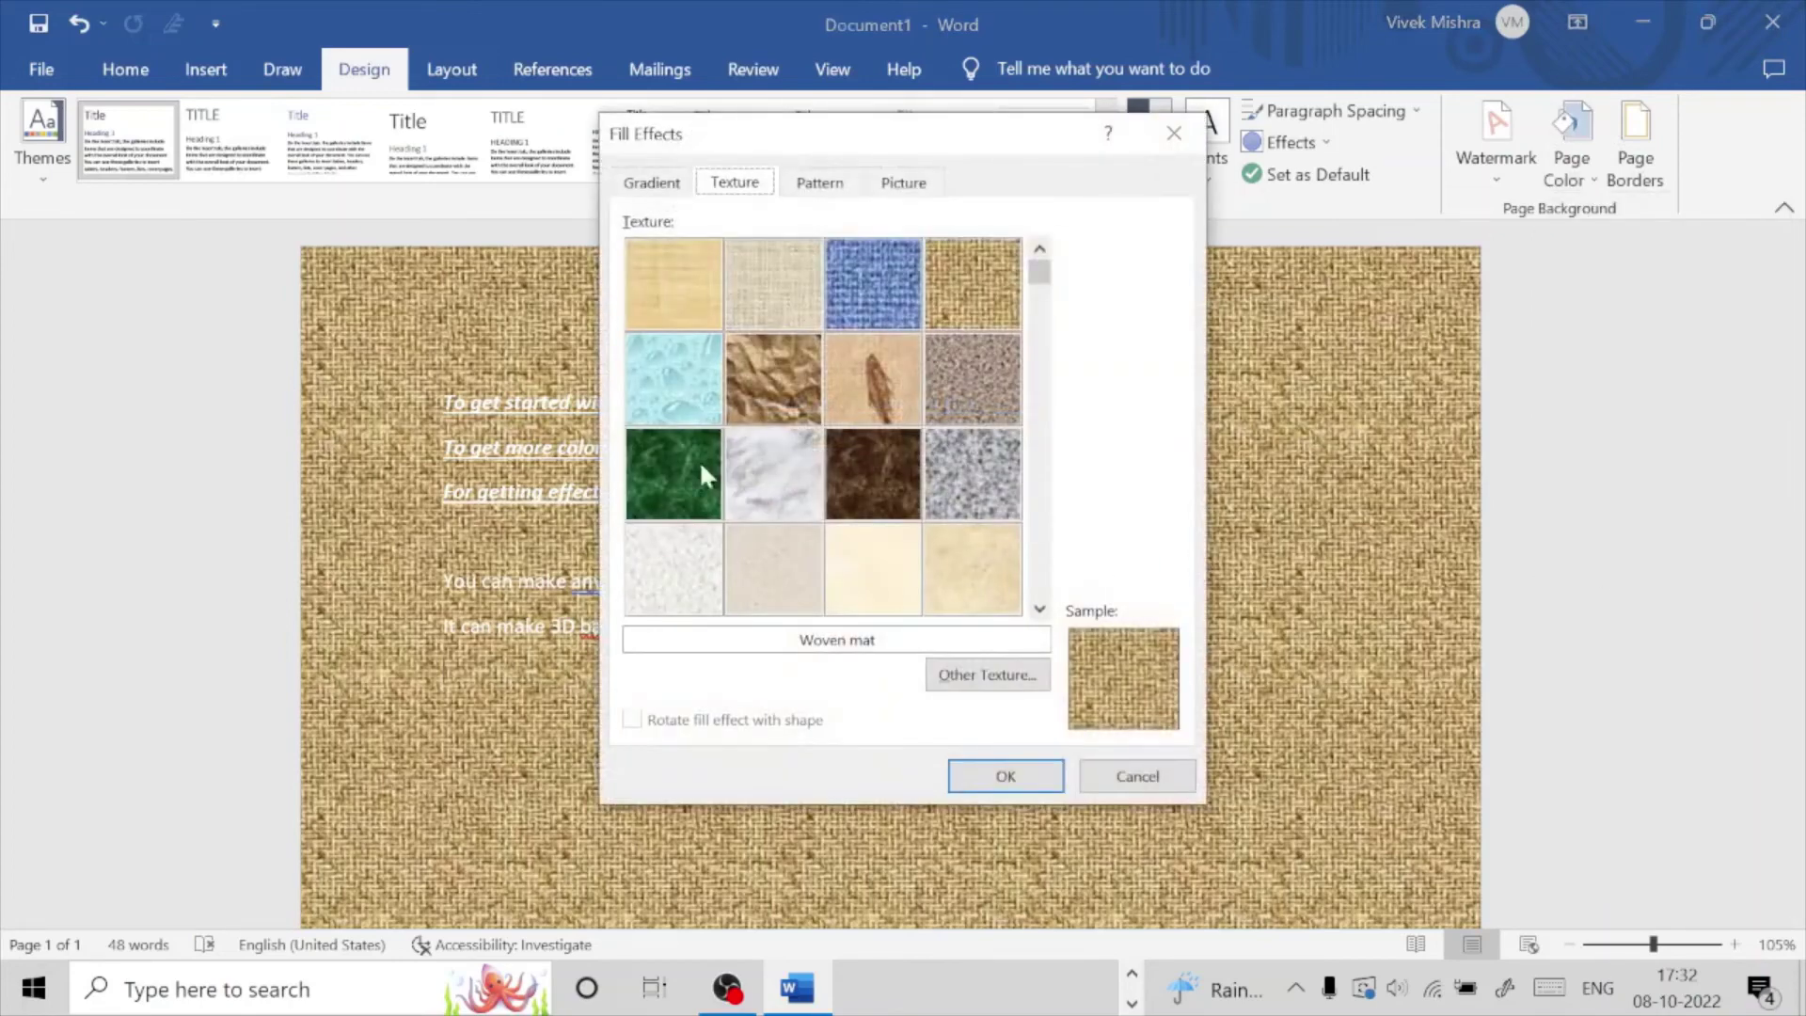
pyautogui.click(743, 508)
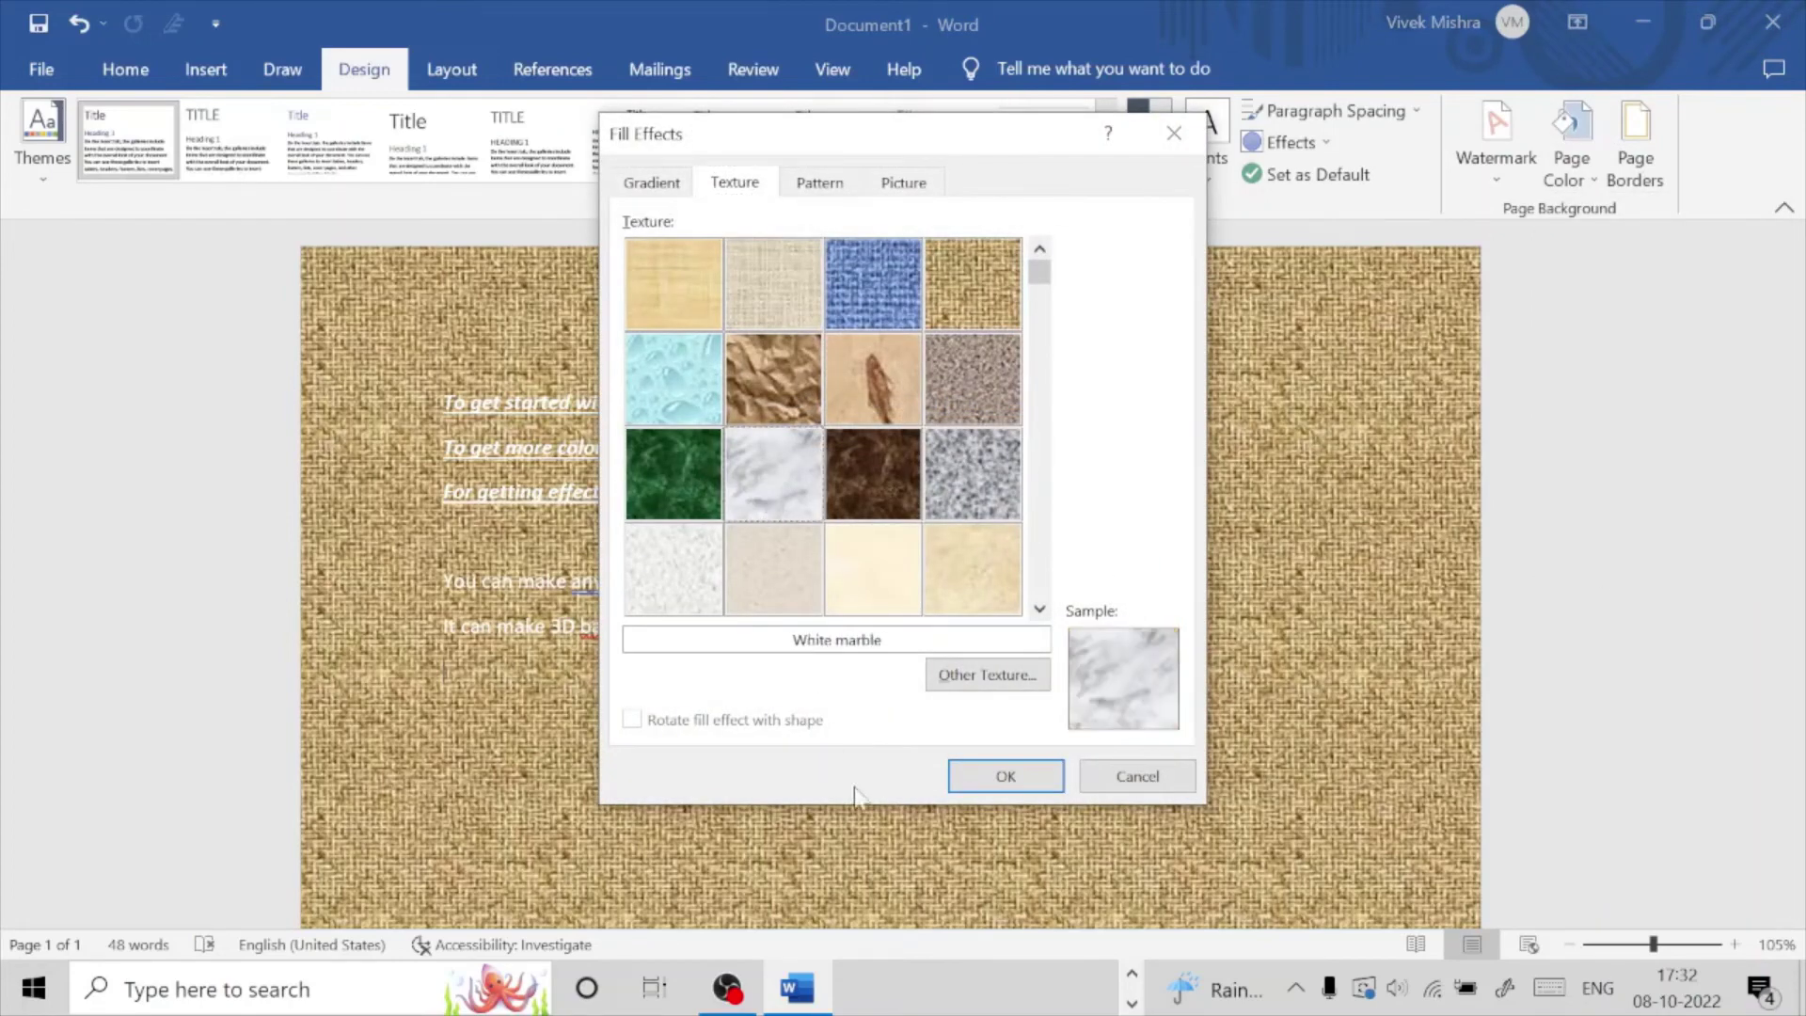
pyautogui.click(1006, 776)
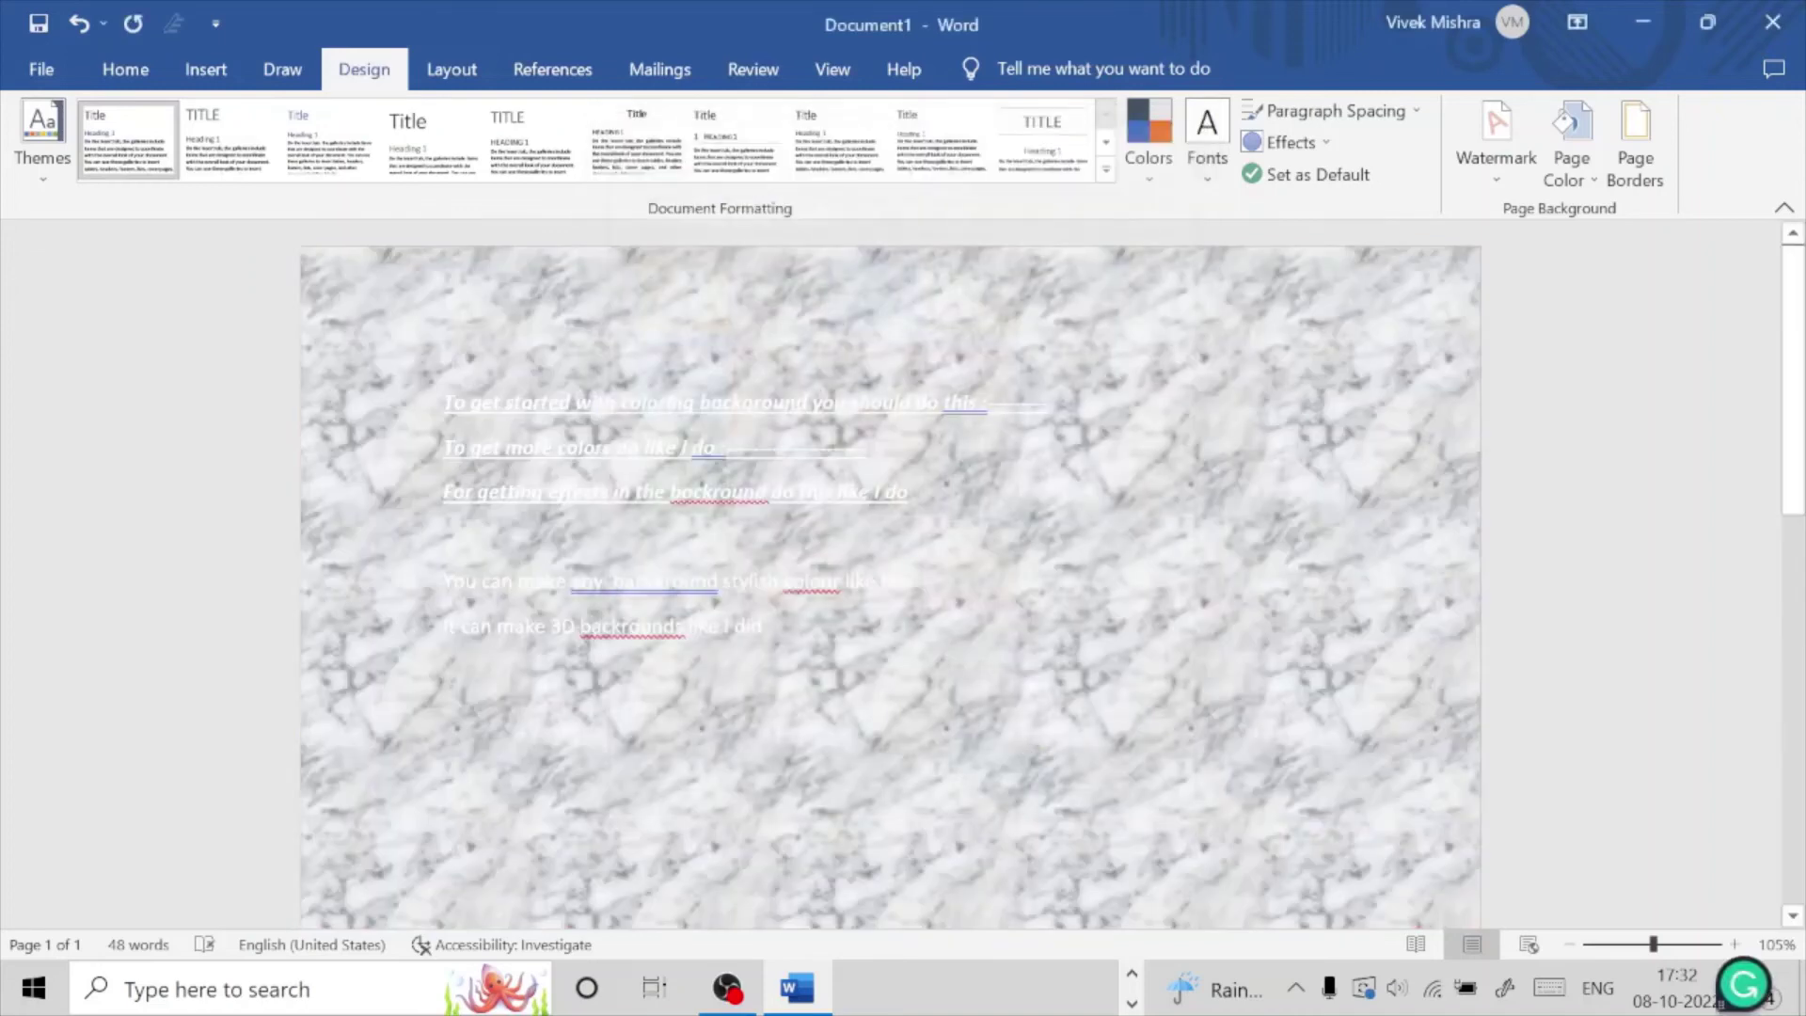
# Step: Replace it with the Brown marble texture and scroll to check the white text
pyautogui.click(1590, 188)
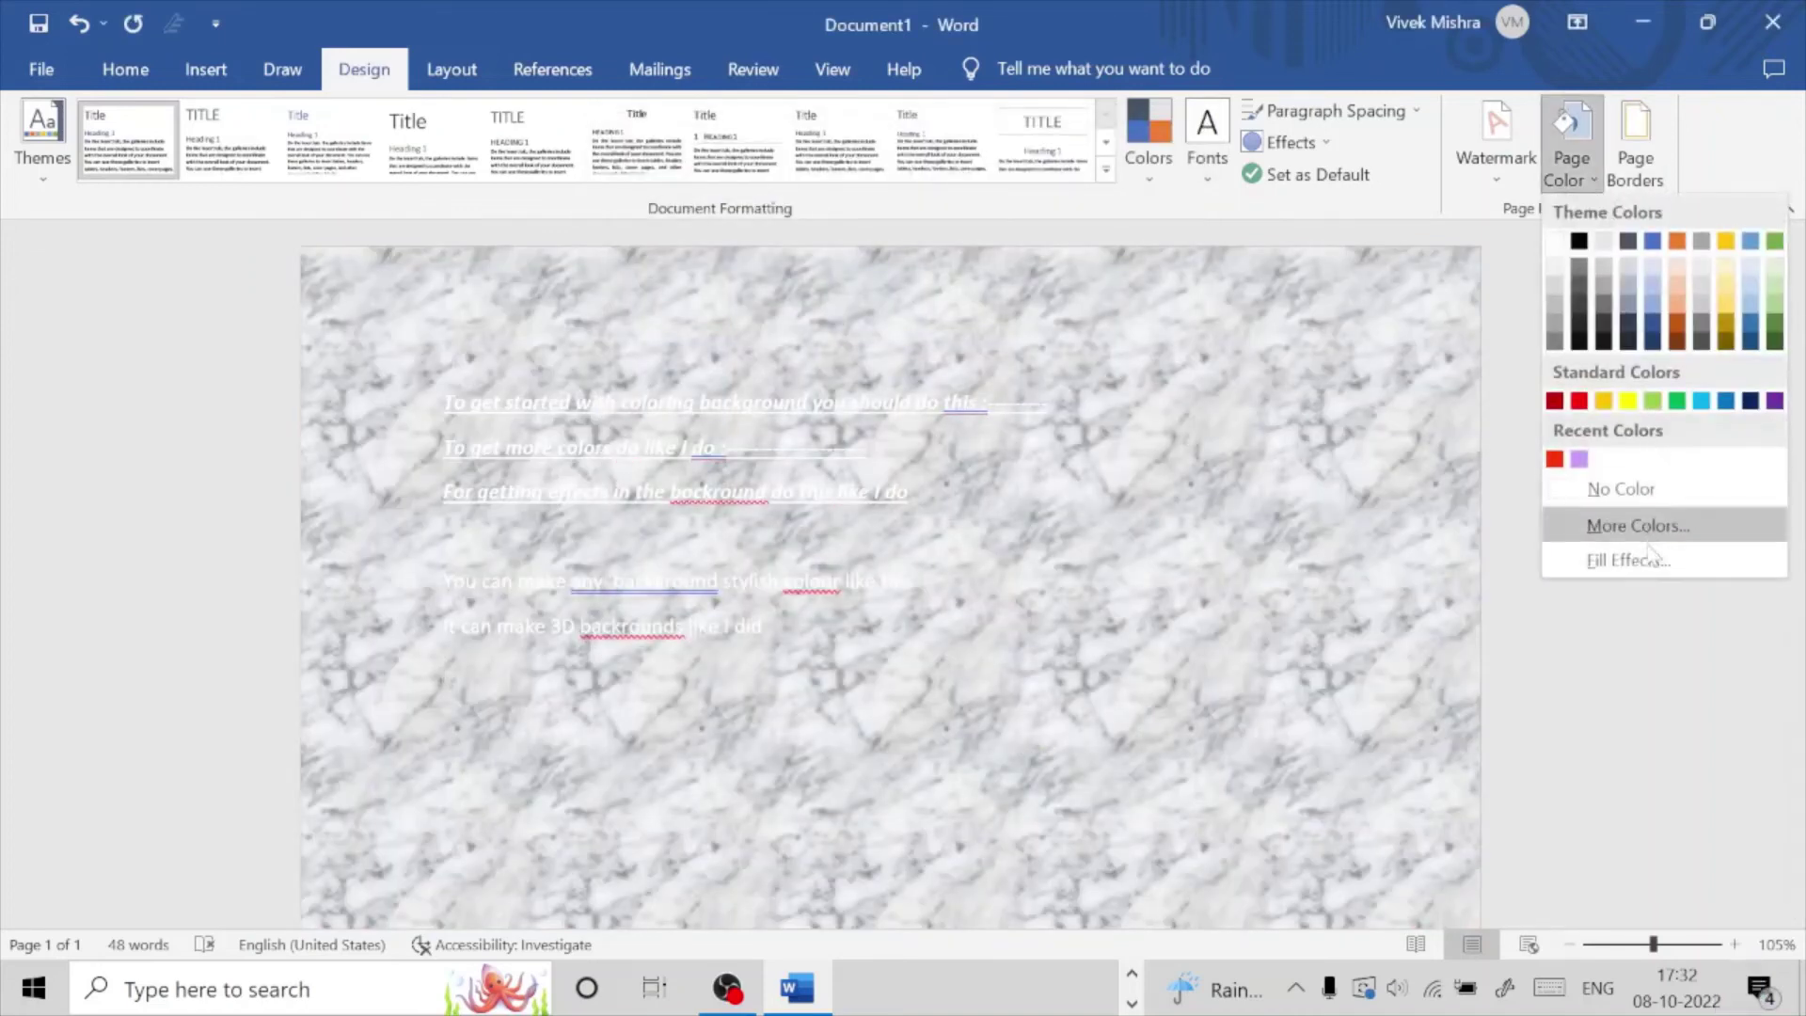
pyautogui.click(1641, 549)
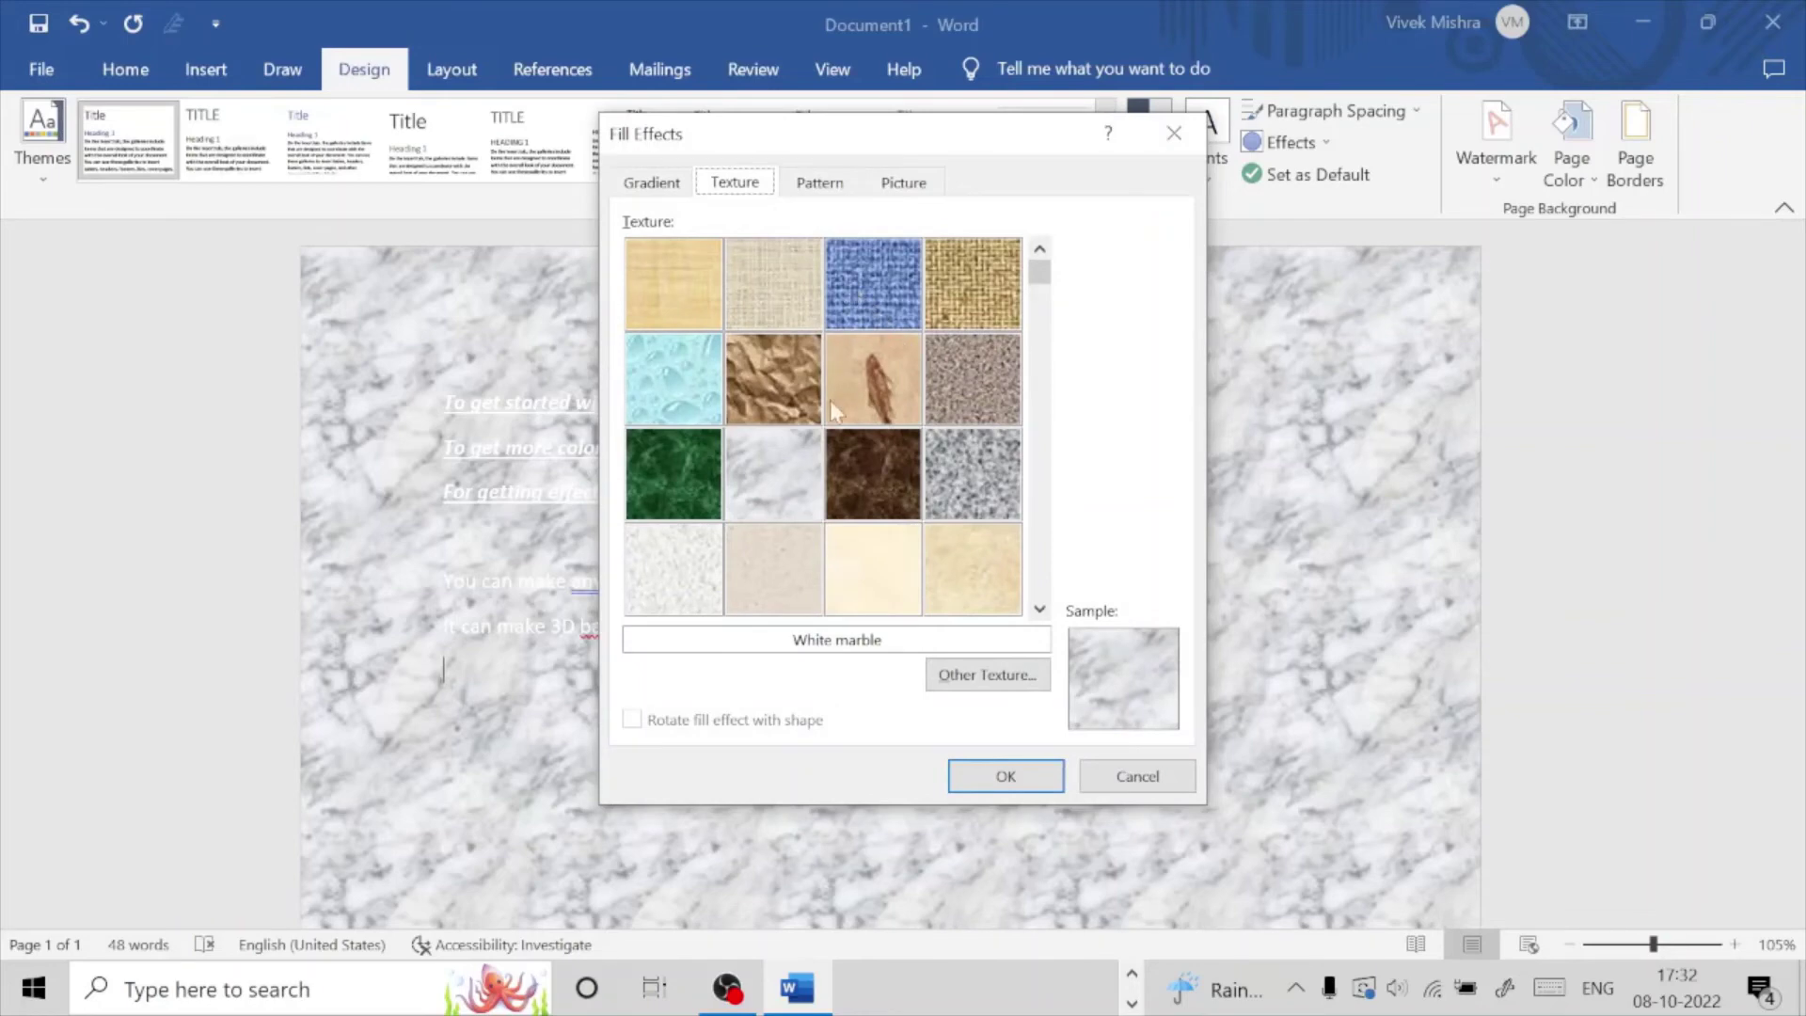
pyautogui.click(909, 478)
pyautogui.click(1052, 779)
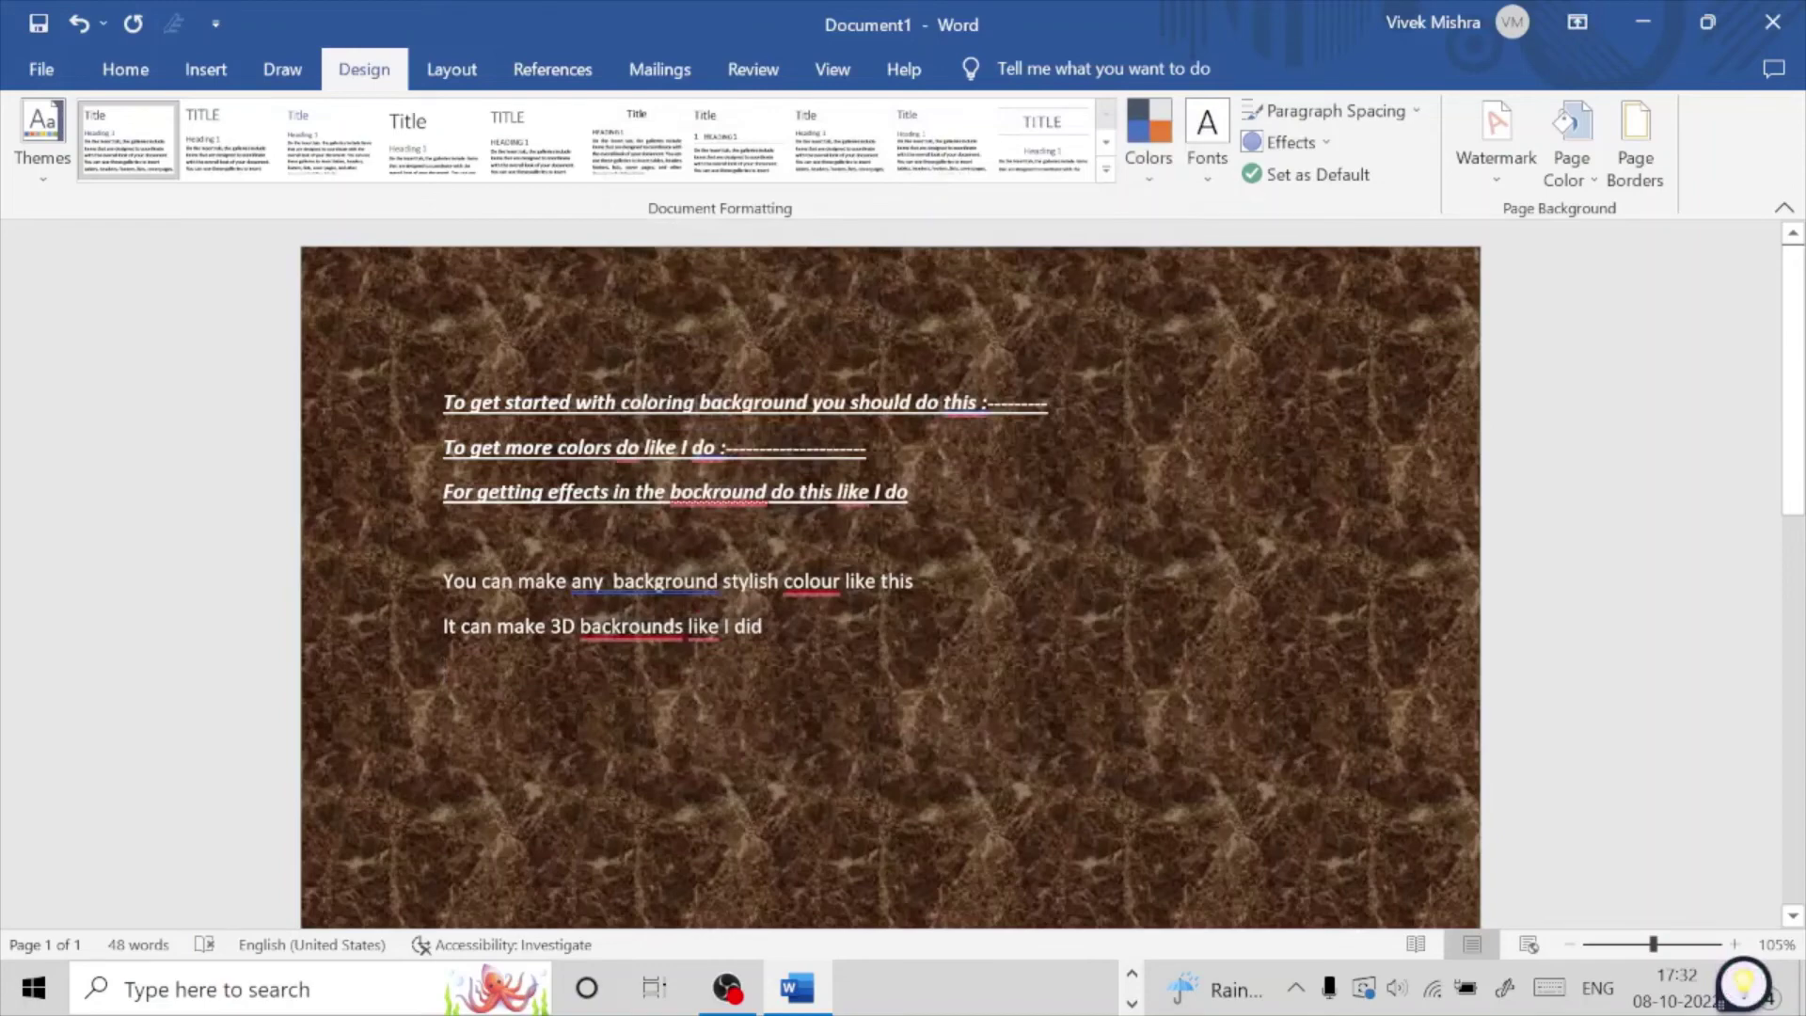
pyautogui.scroll(-5, 890, 573)
pyautogui.scroll(-3, 890, 573)
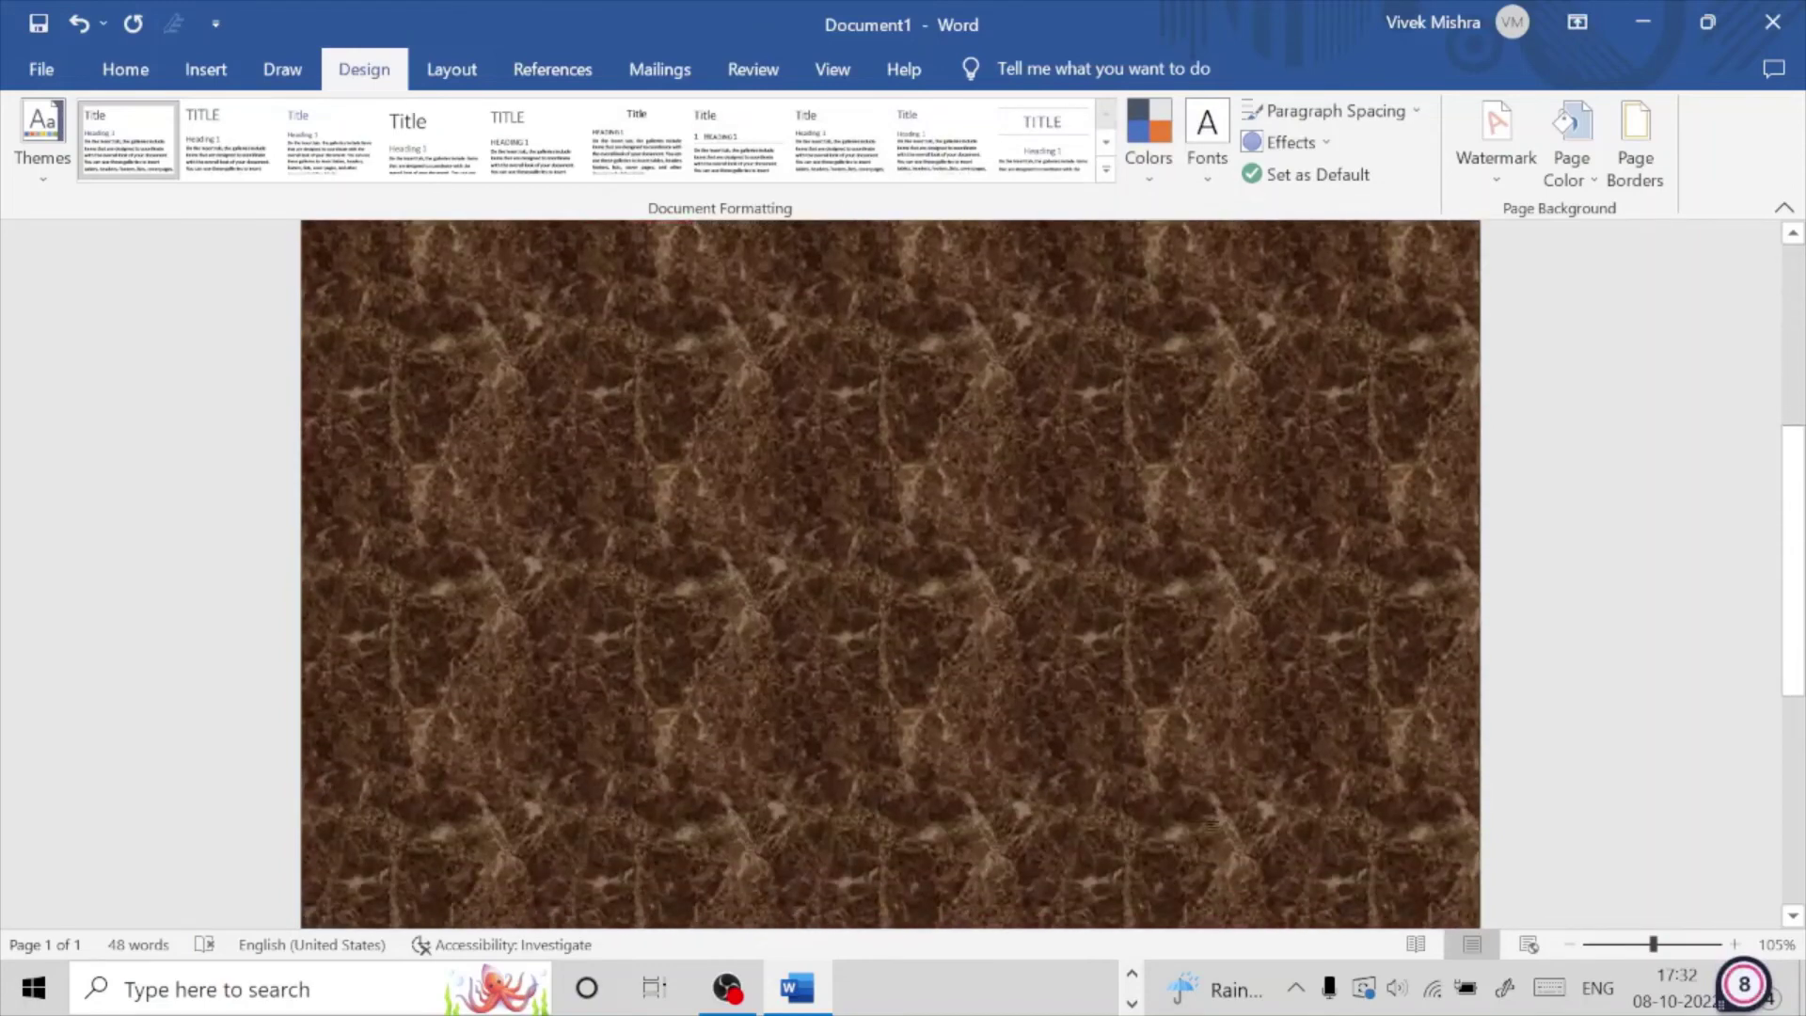
pyautogui.scroll(5, 1211, 826)
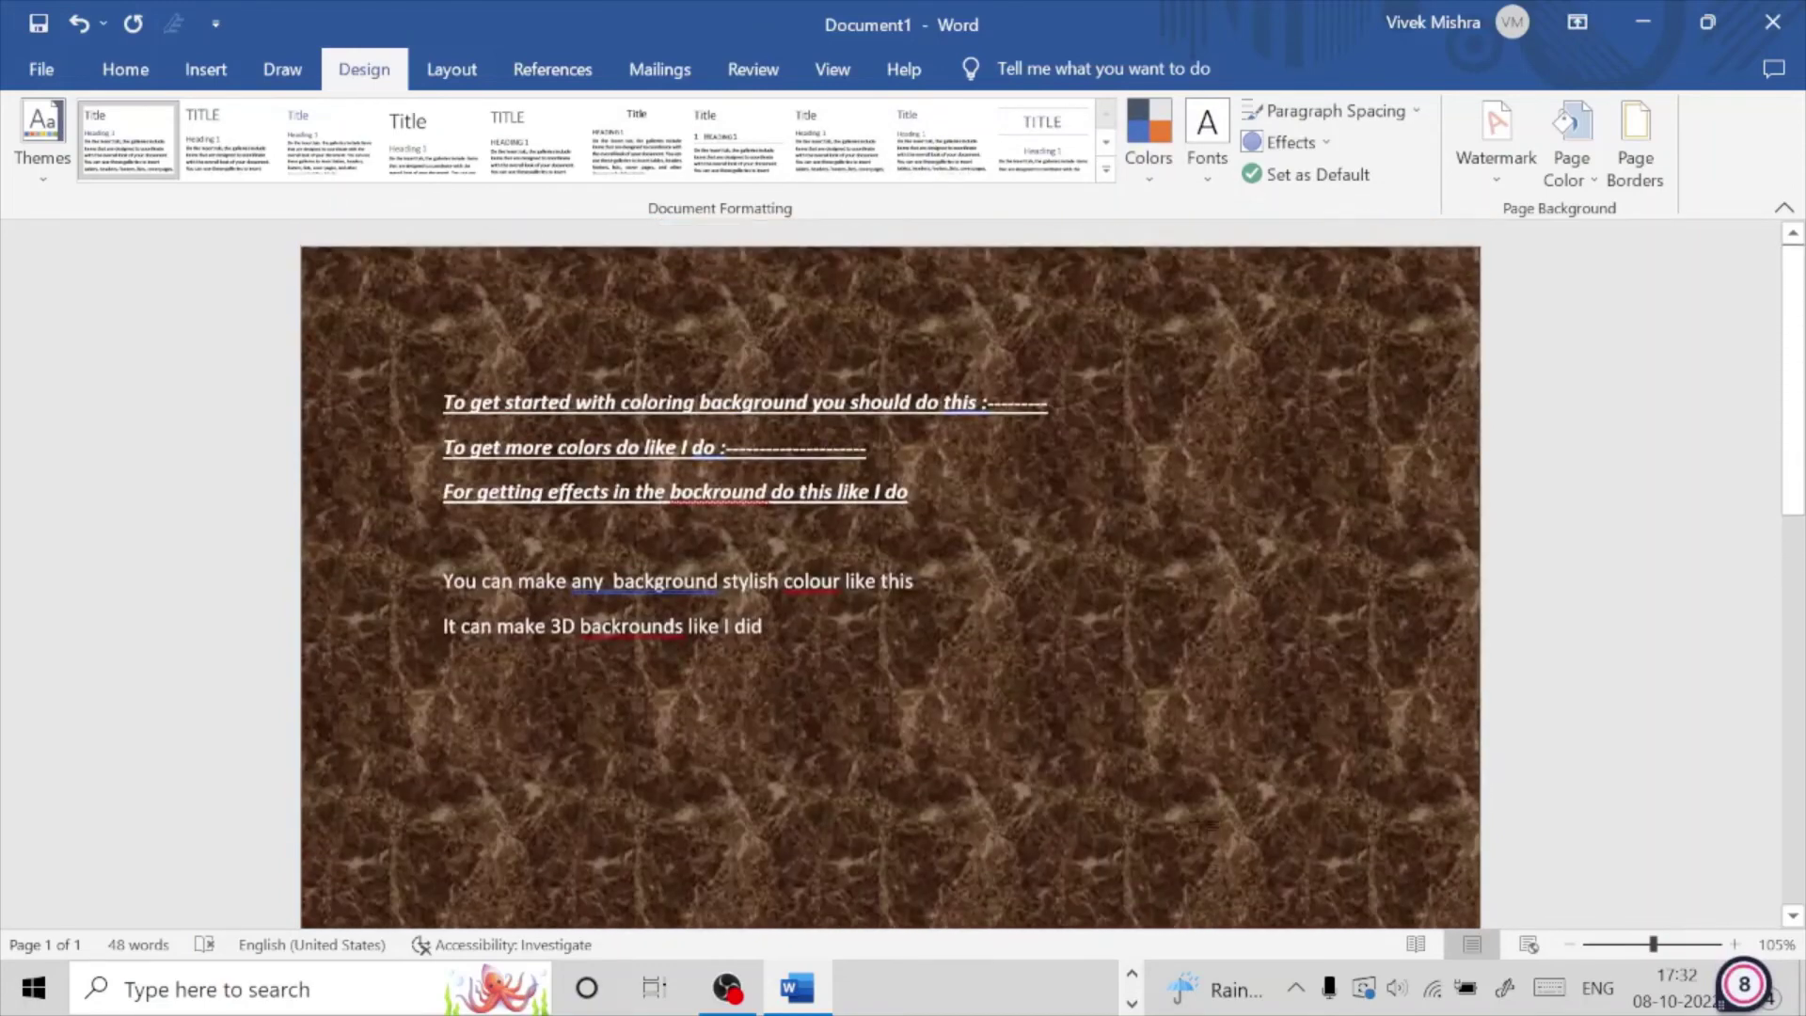
pyautogui.click(1571, 158)
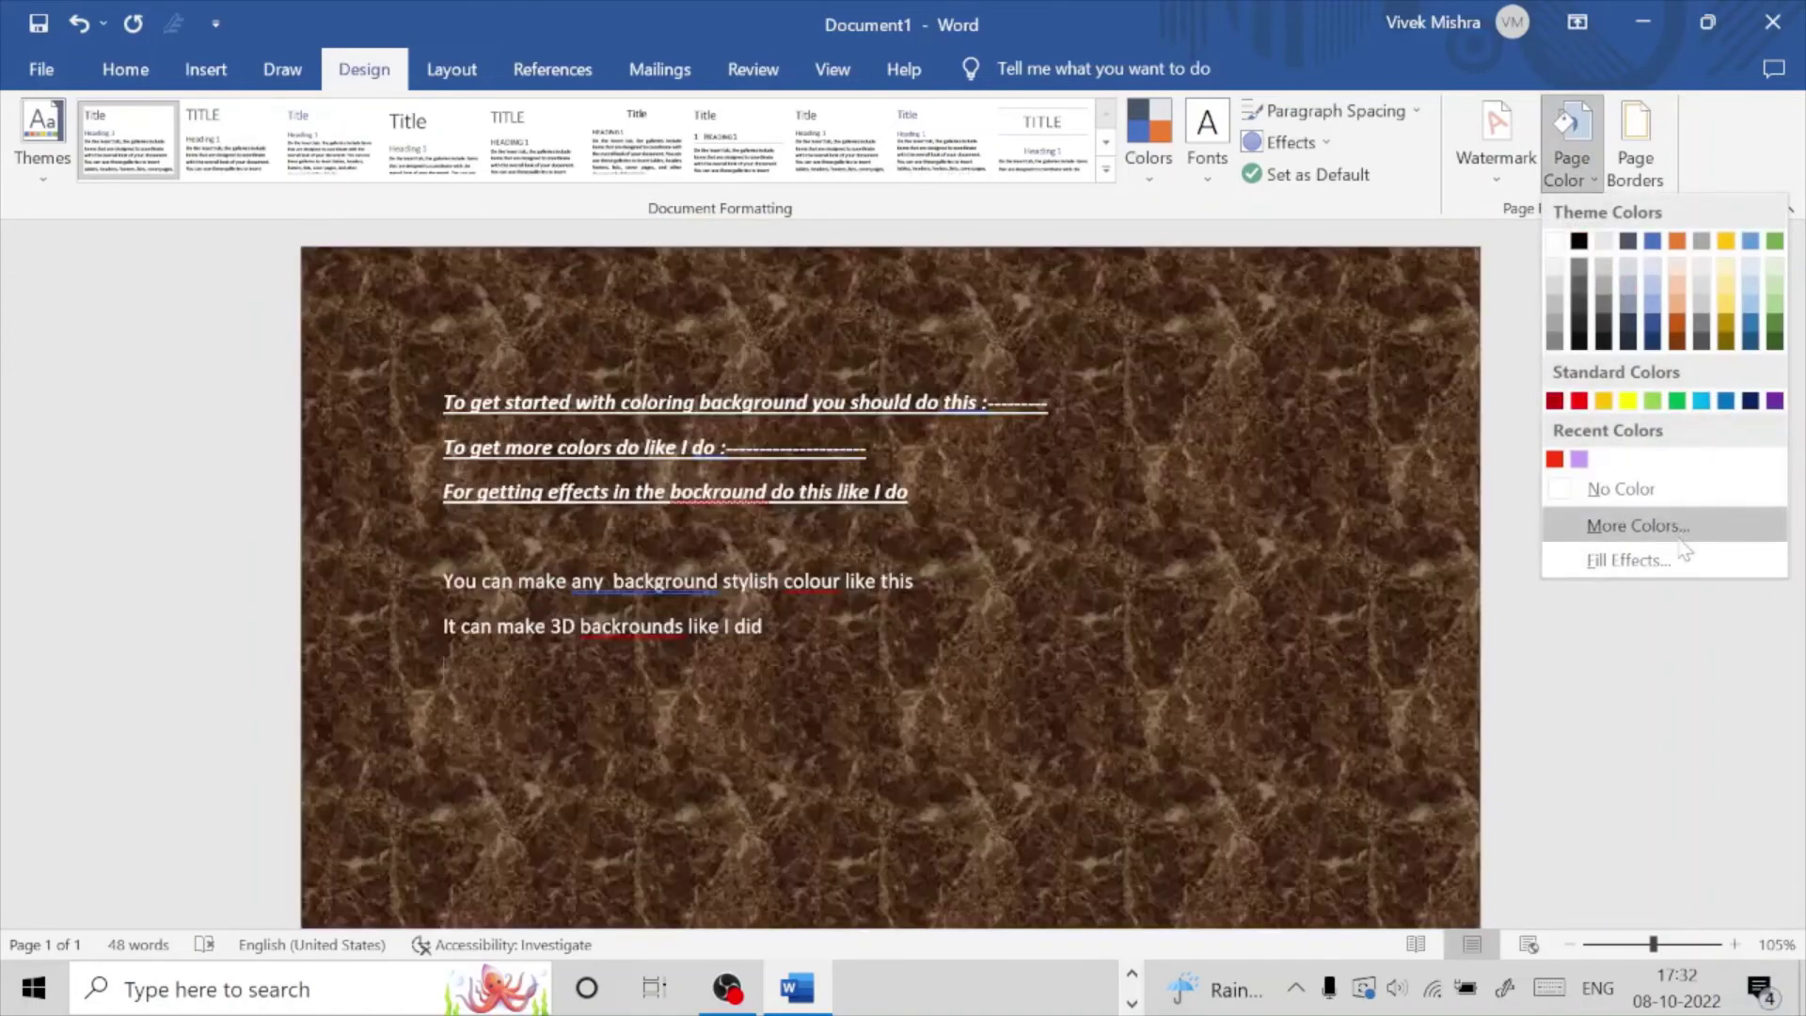
# Step: On the Pattern tab, try several patterns and set the foreground colour to red
pyautogui.click(1681, 559)
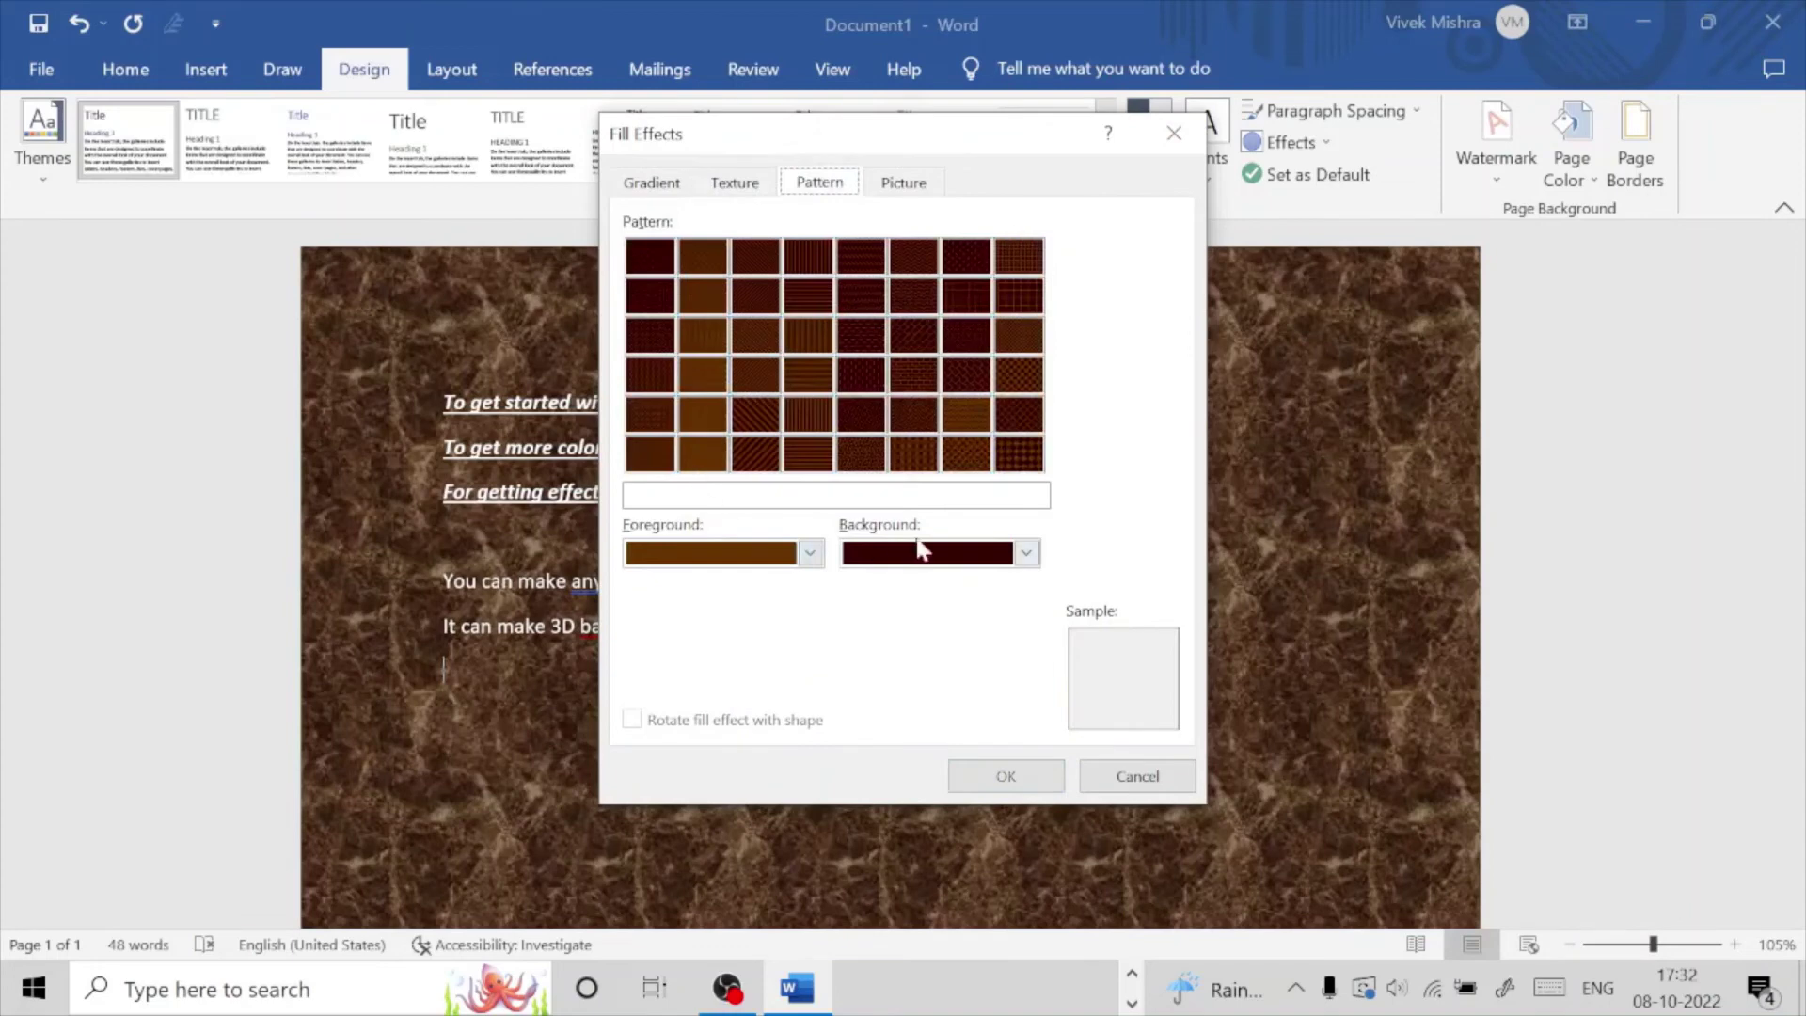
pyautogui.click(841, 444)
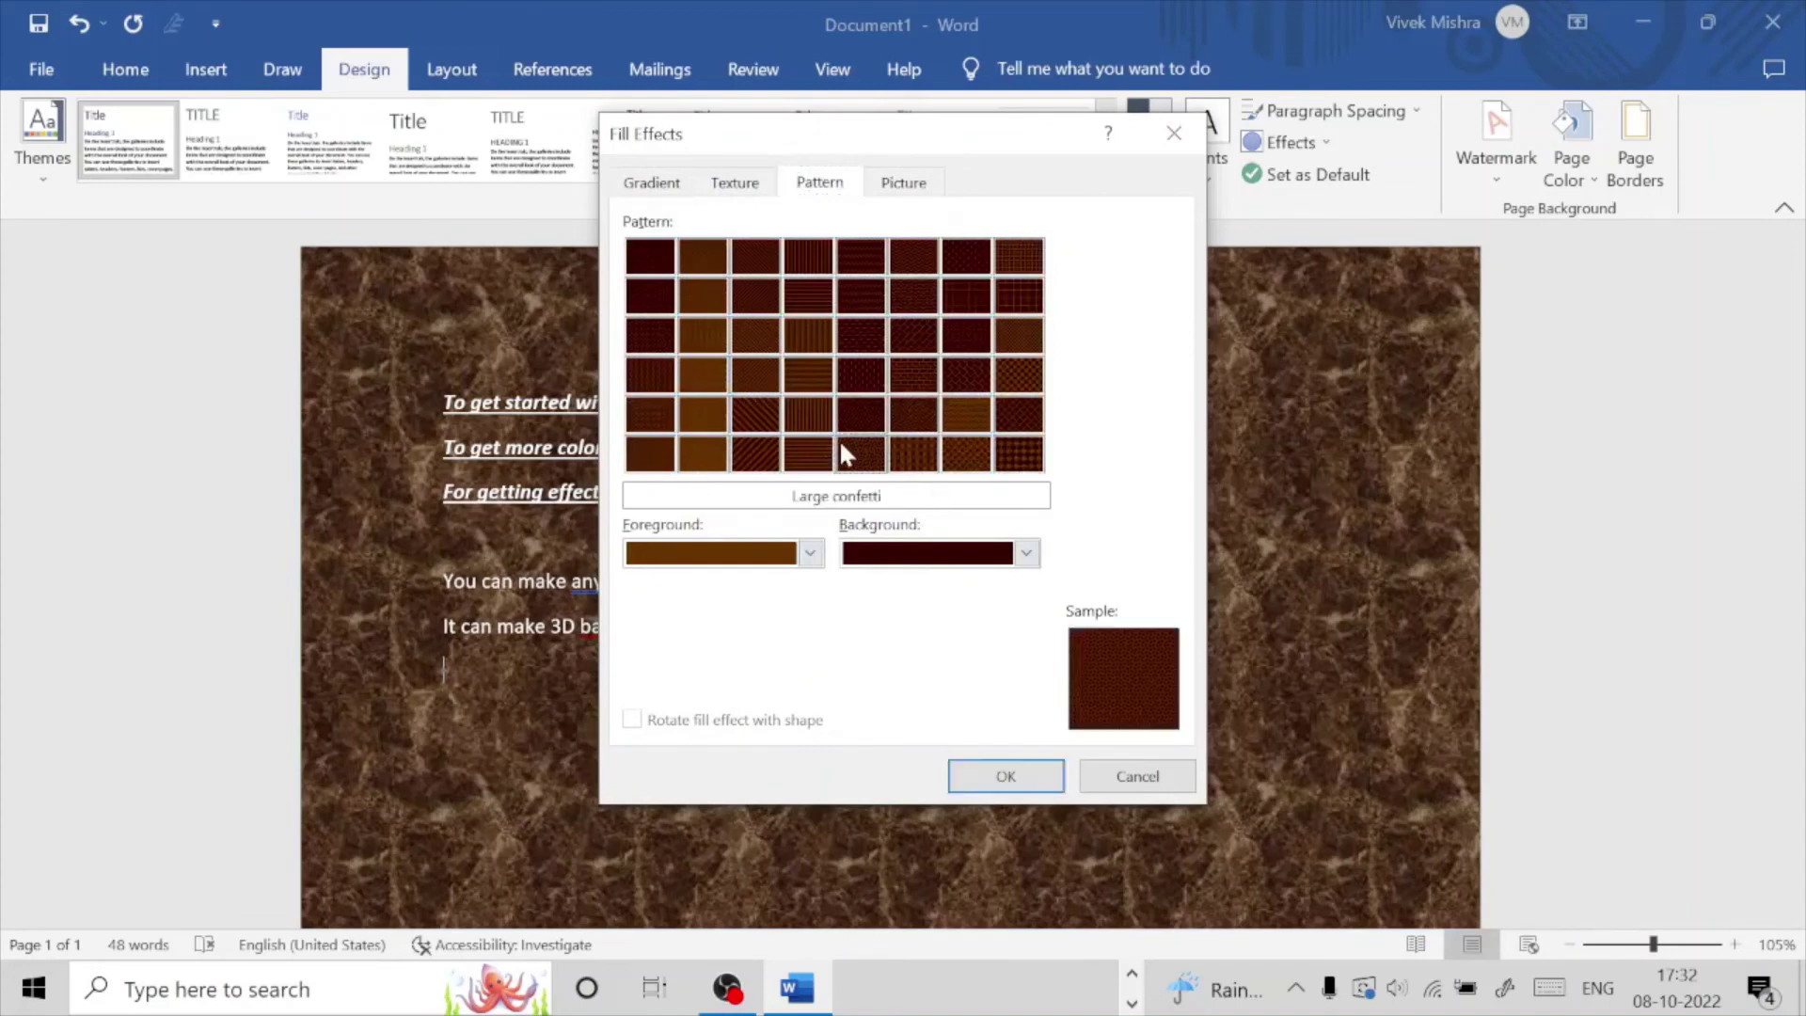
pyautogui.click(760, 444)
pyautogui.click(758, 362)
pyautogui.click(860, 375)
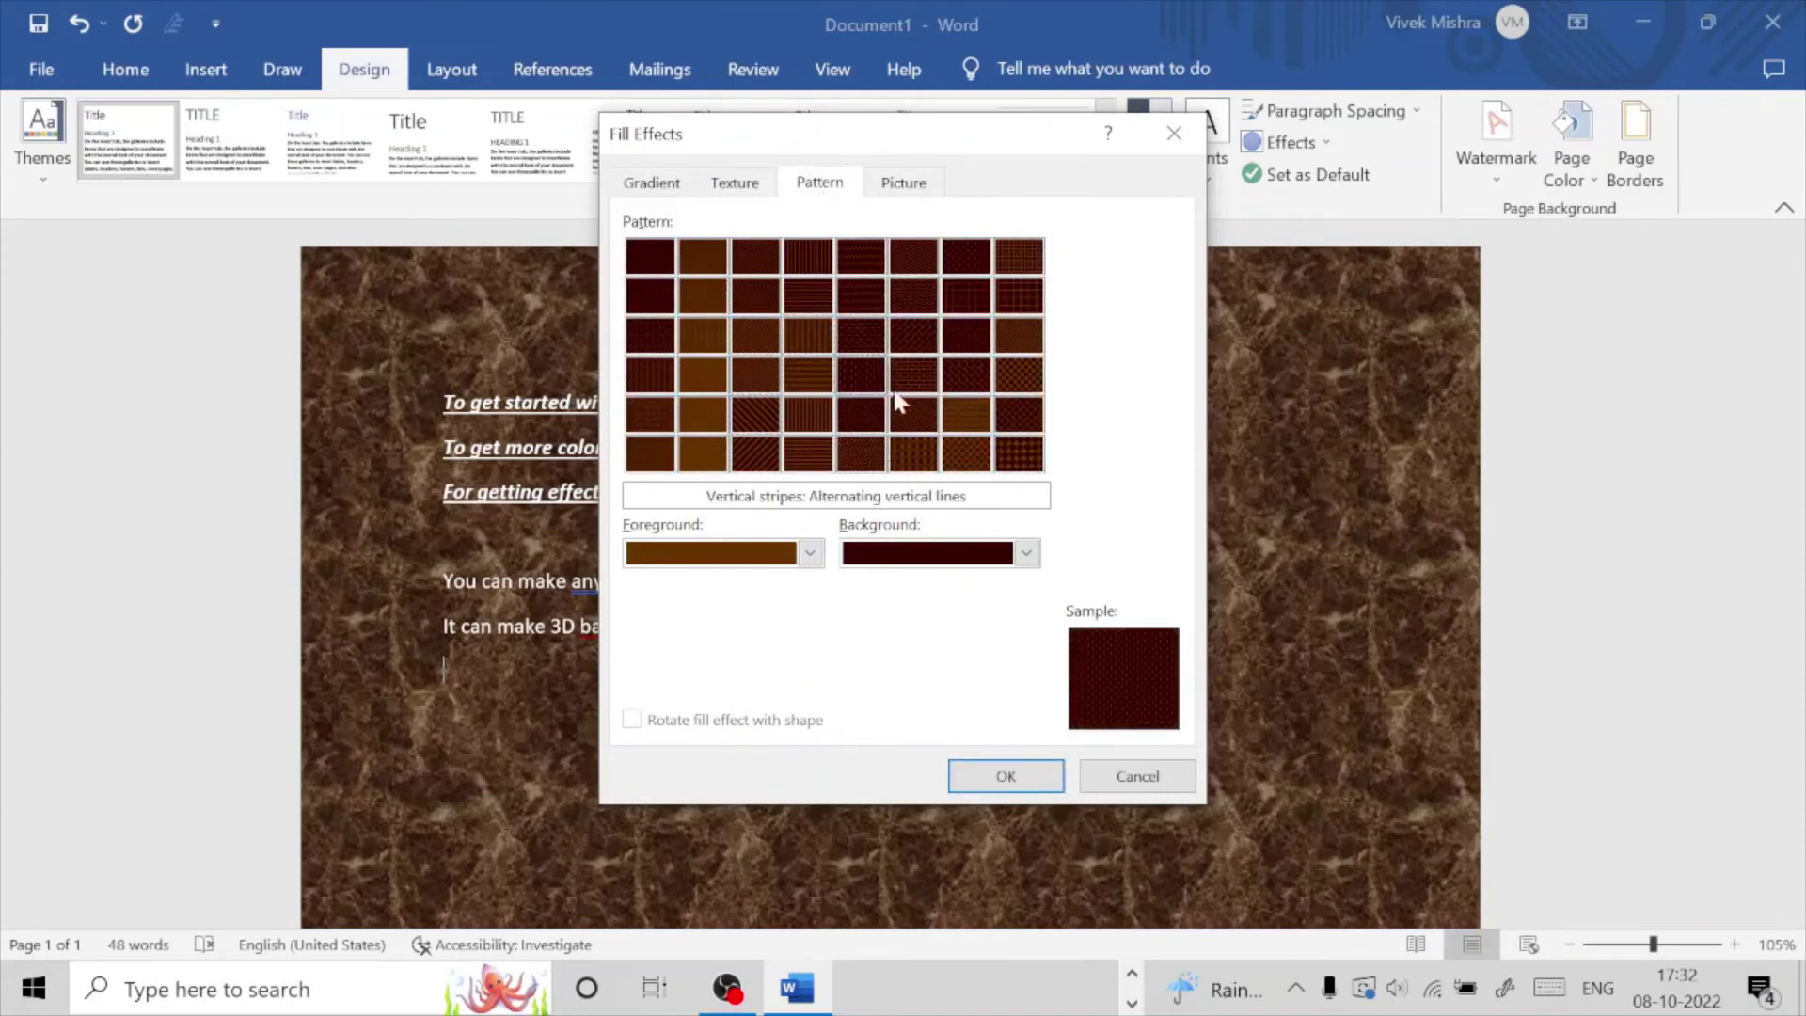
pyautogui.click(808, 552)
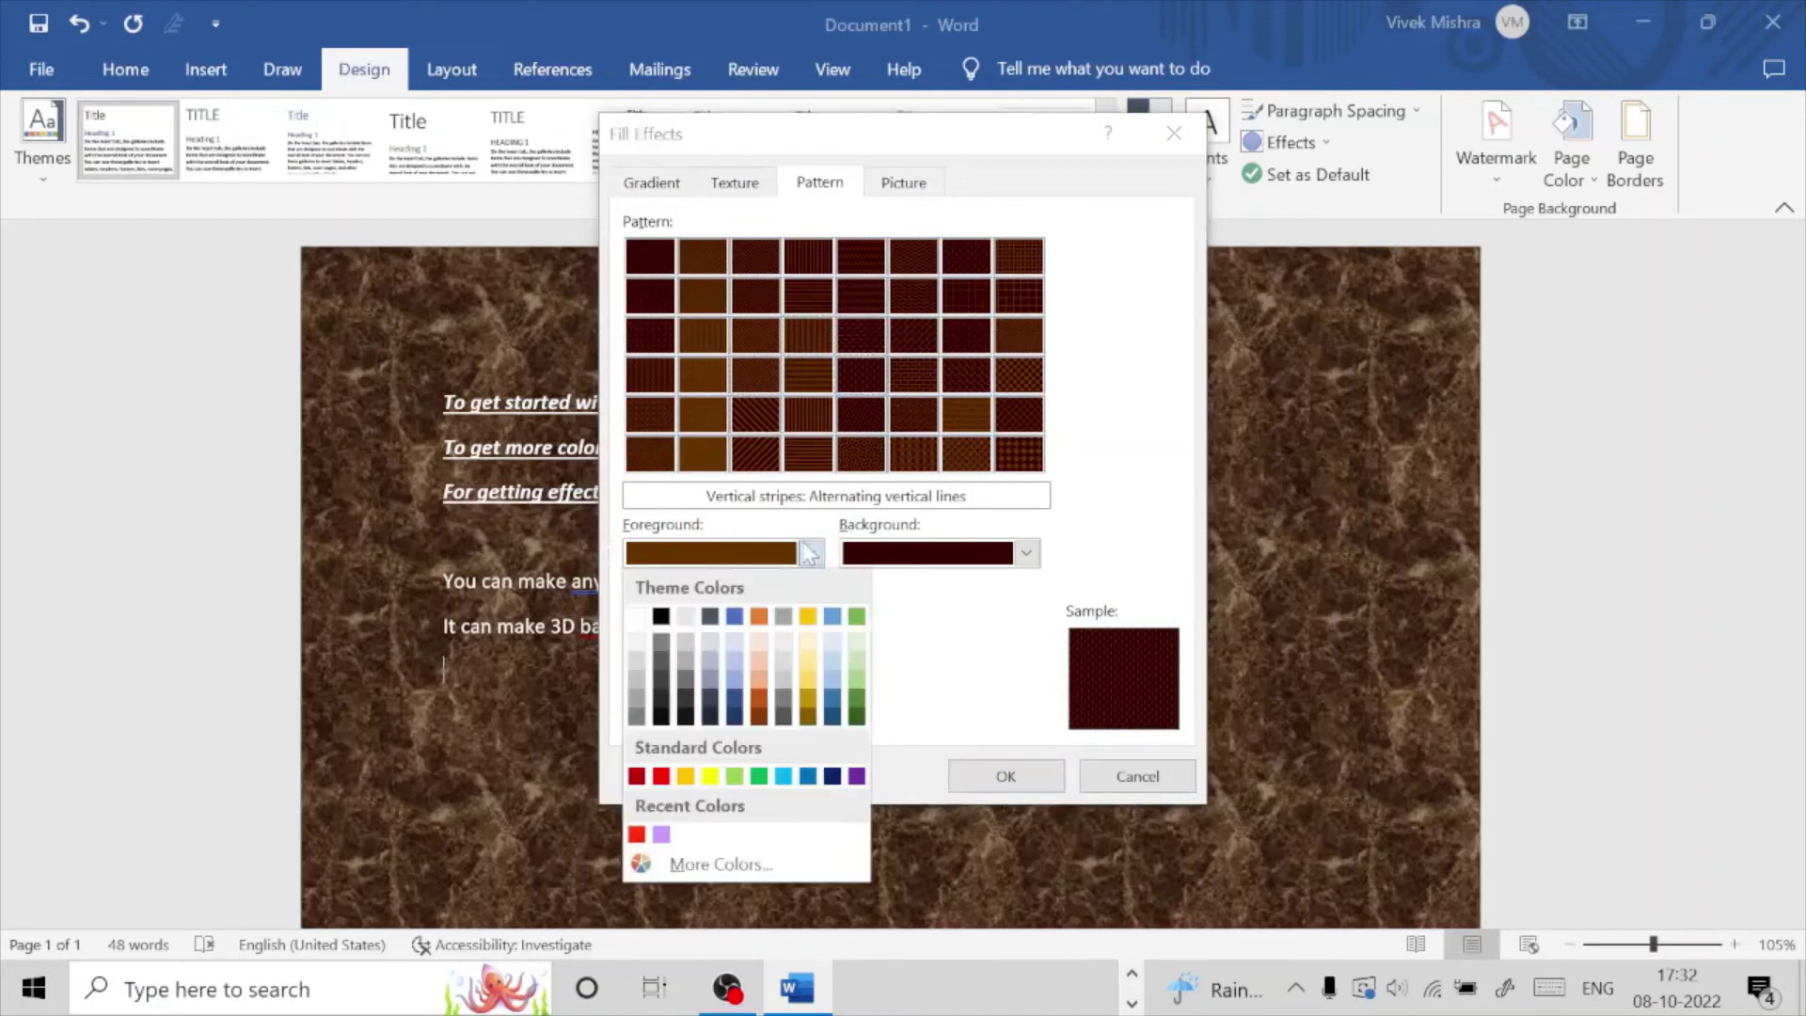
pyautogui.click(661, 775)
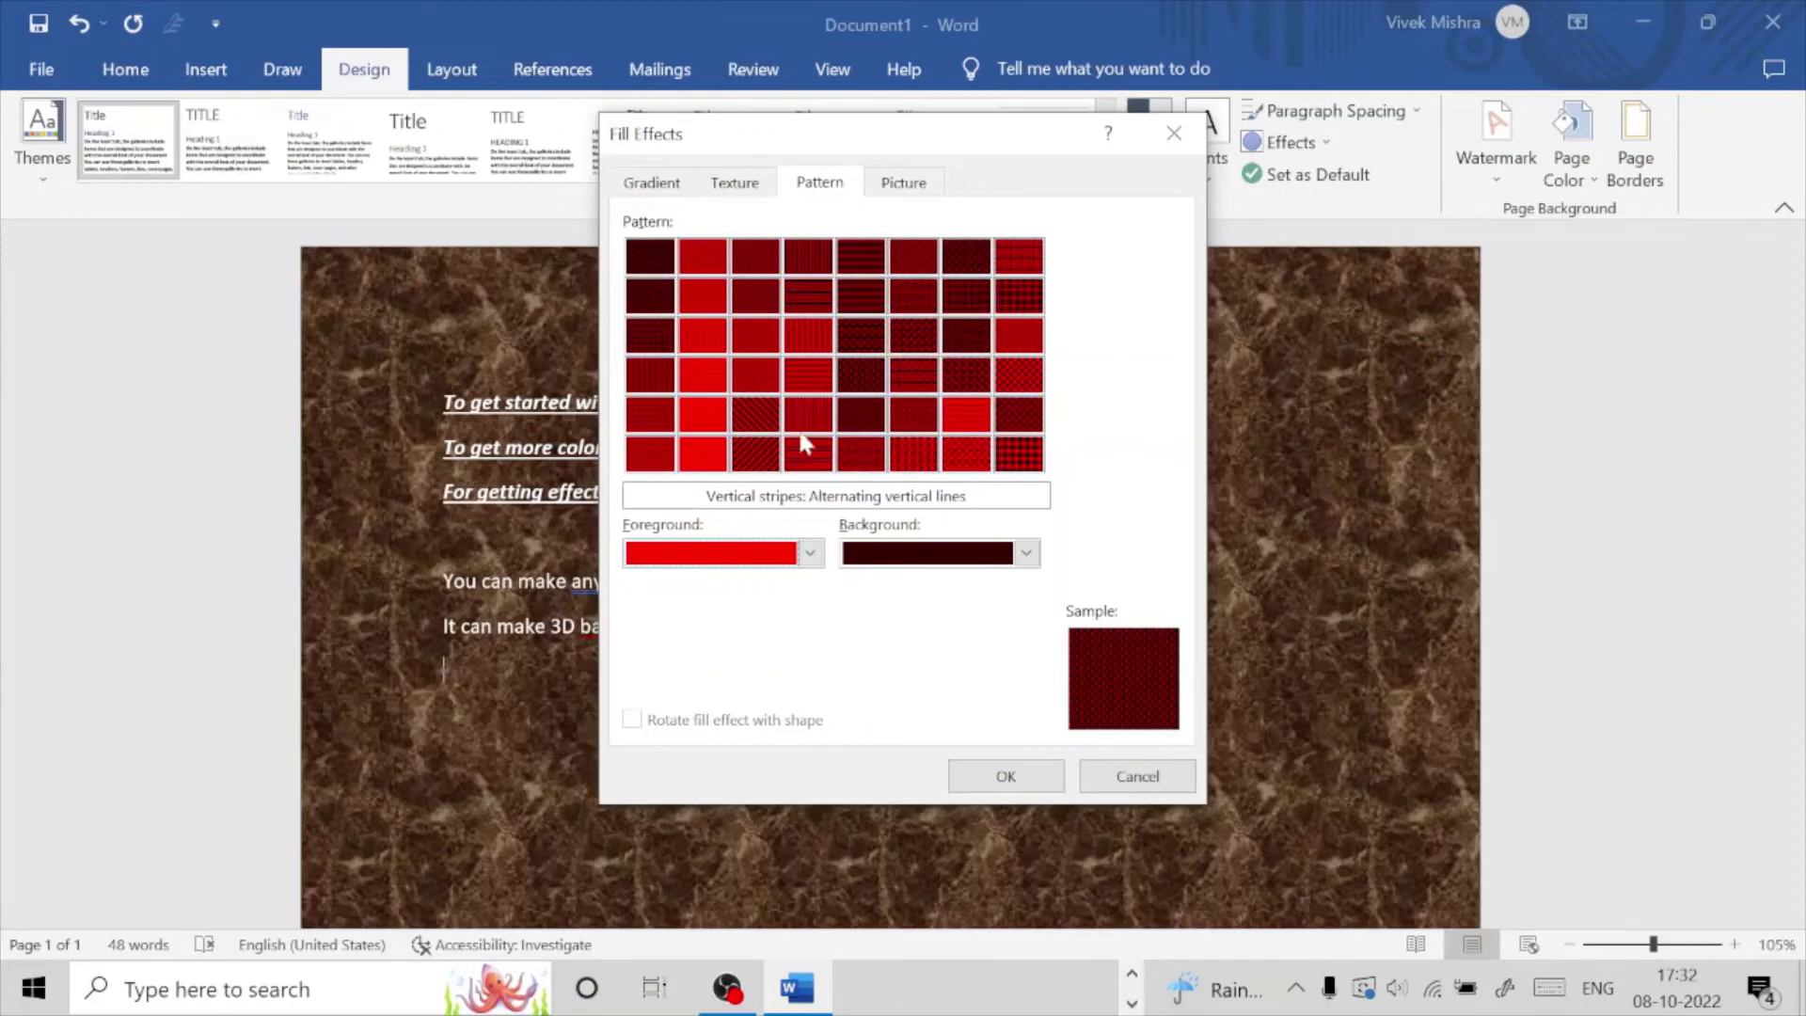
# Step: Set the pattern background to dark blue and apply Wide upward diagonal stripes
pyautogui.click(755, 414)
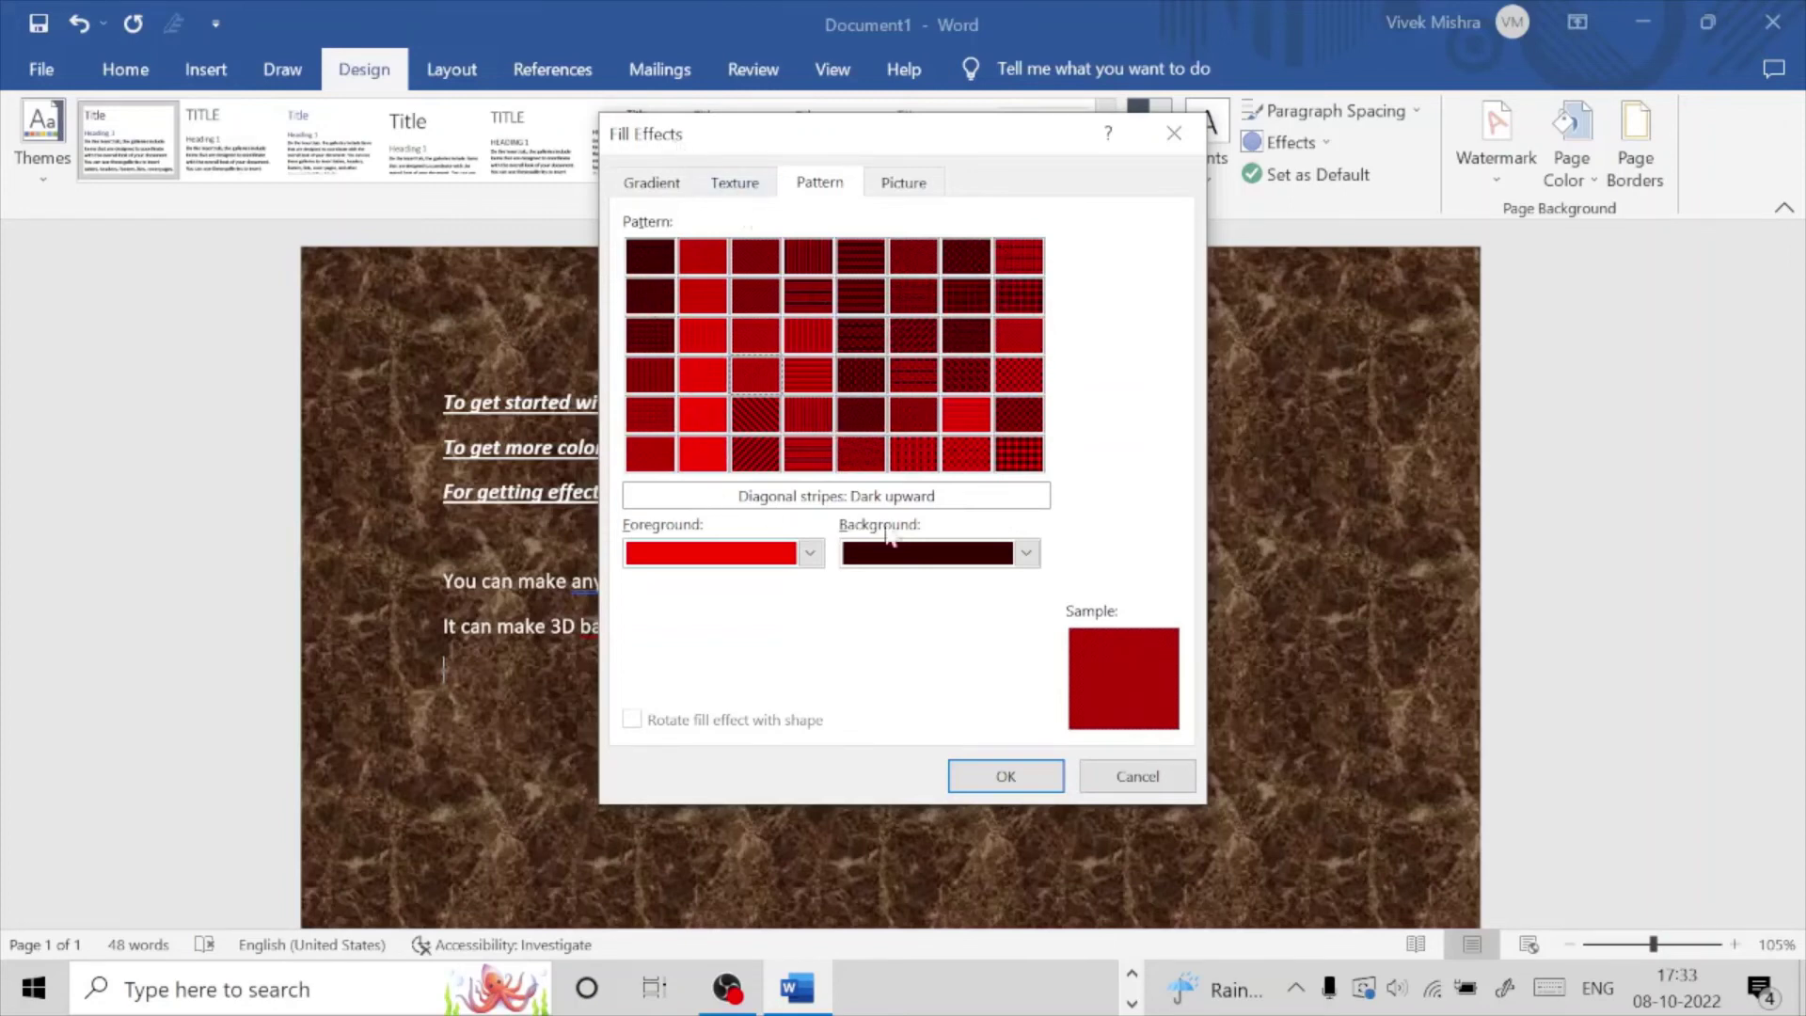
pyautogui.click(1026, 553)
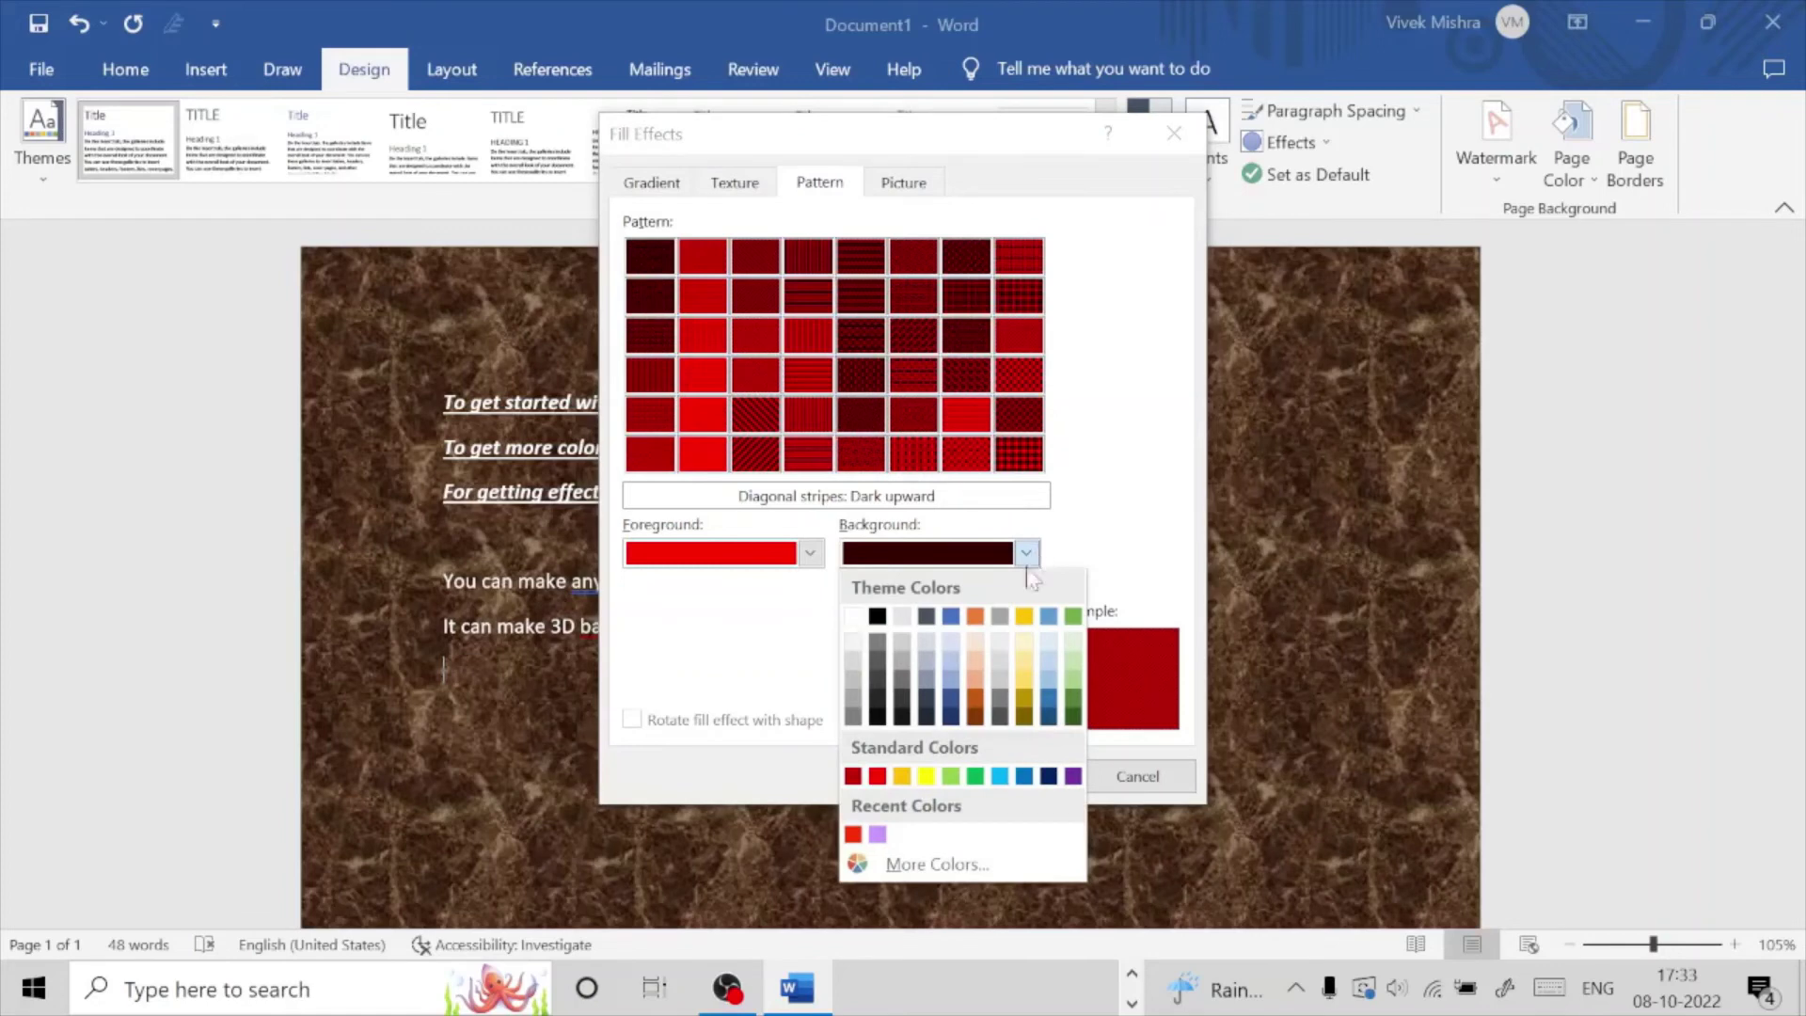
pyautogui.click(951, 718)
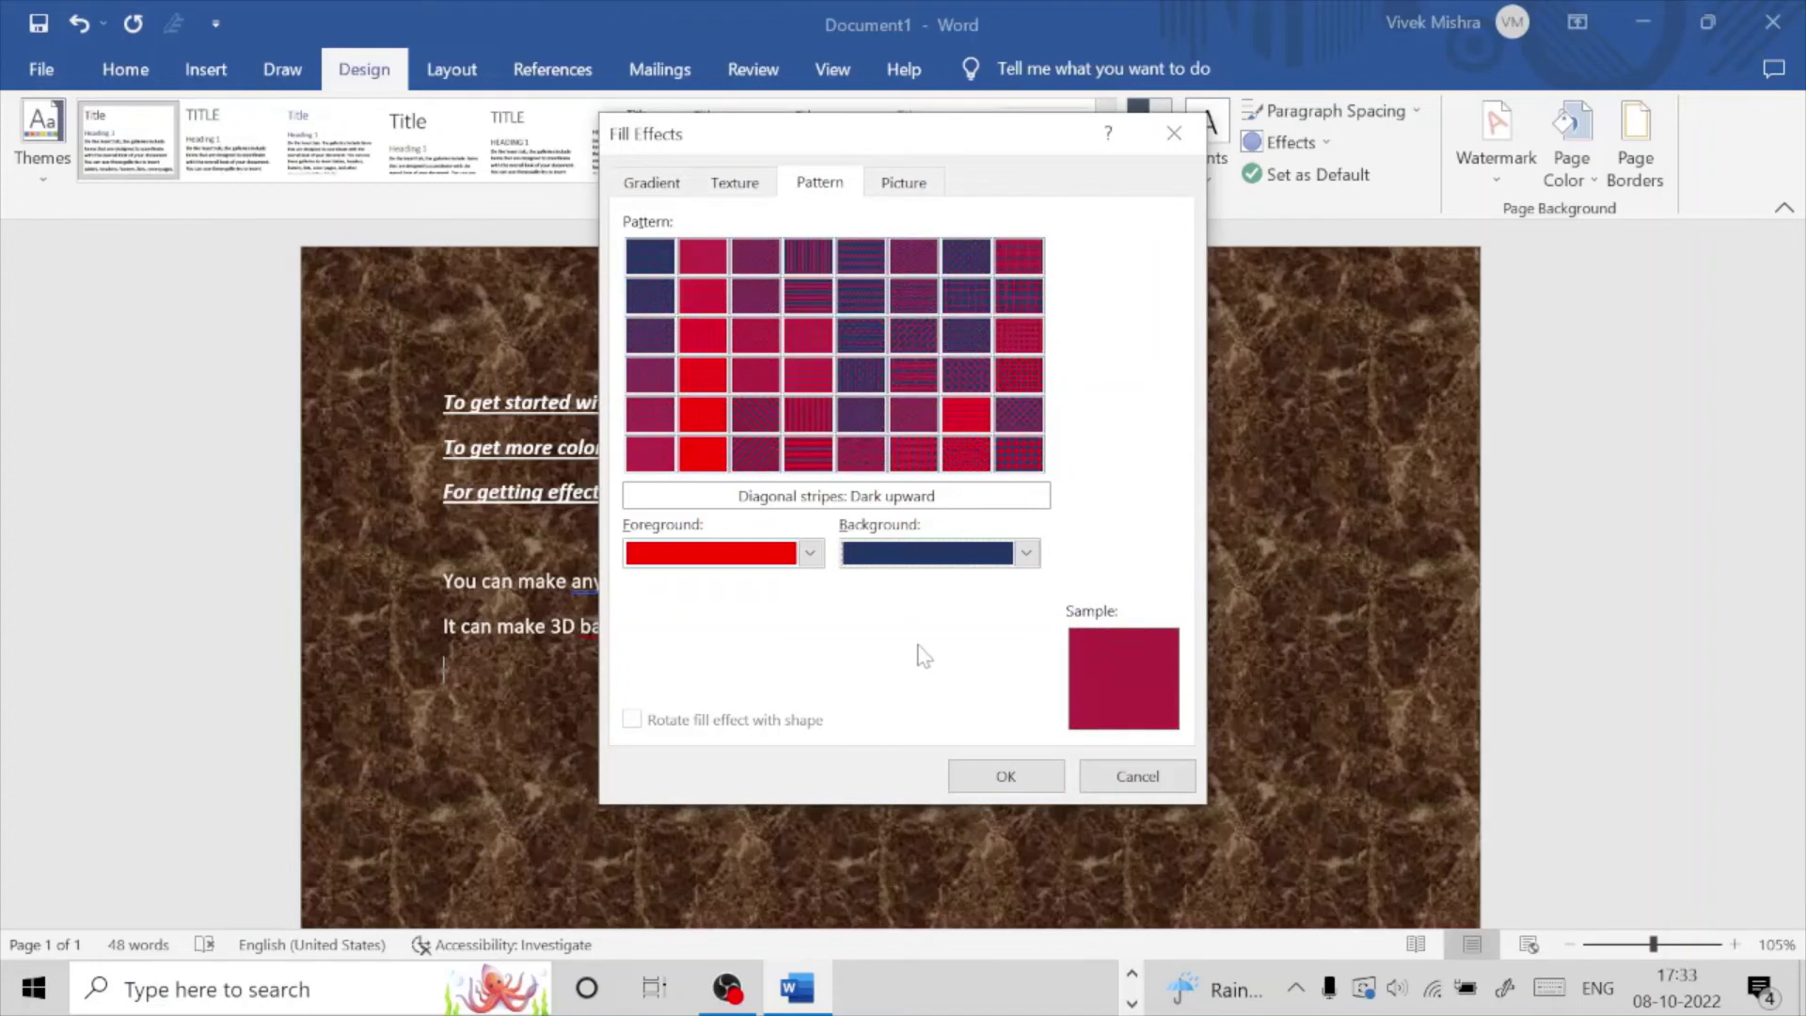
pyautogui.click(770, 464)
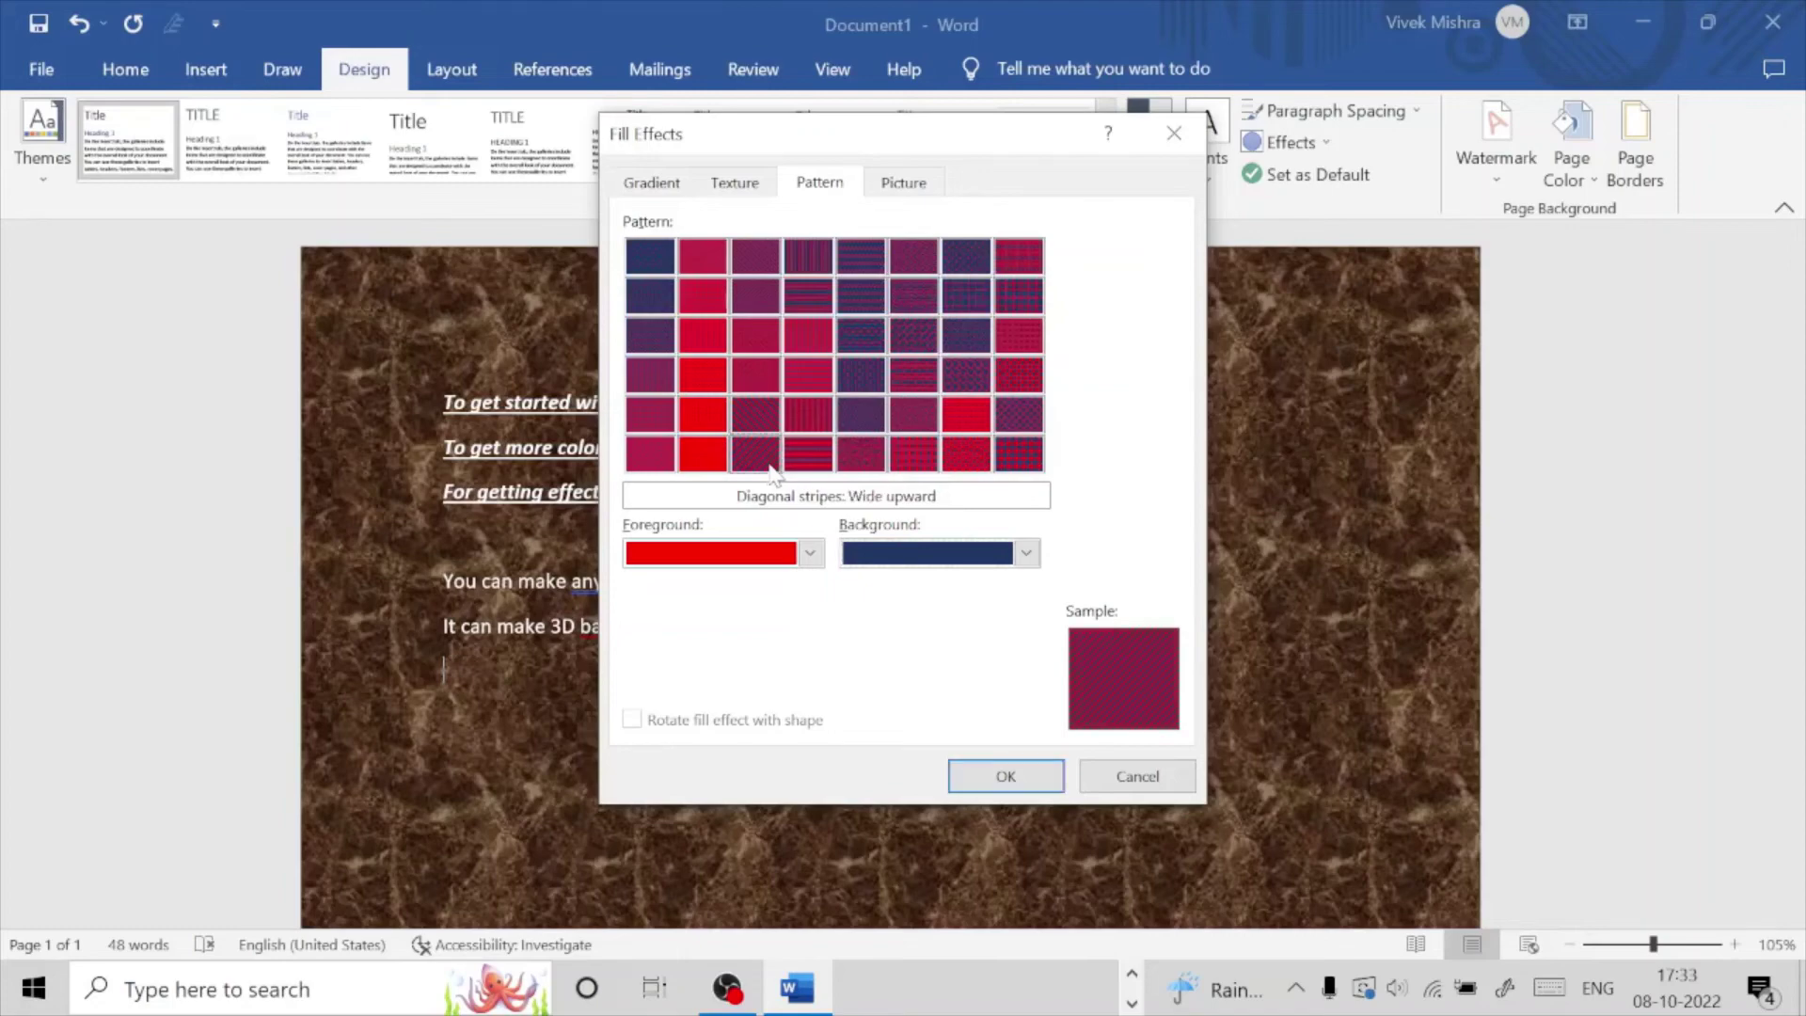
pyautogui.click(978, 778)
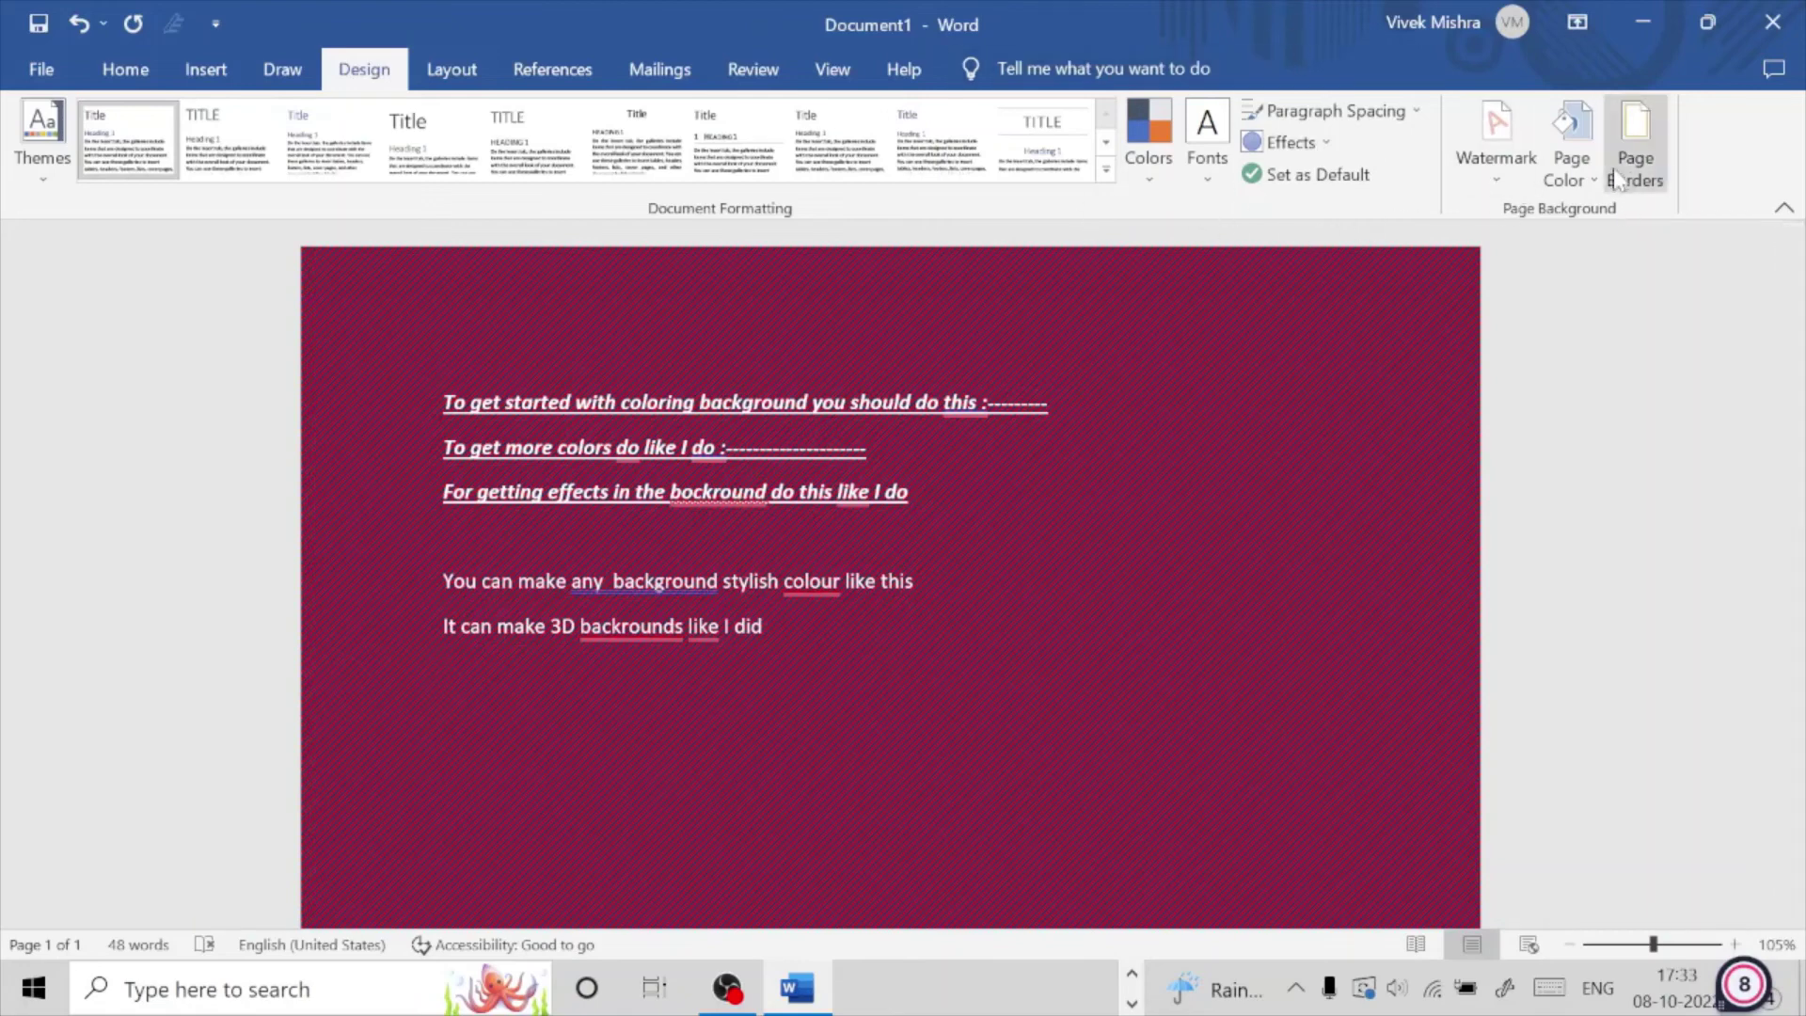
# Step: Reopen the page background's Fill Effects, showing the red-on-navy wide upward diagonal stripe pattern
pyautogui.click(1587, 186)
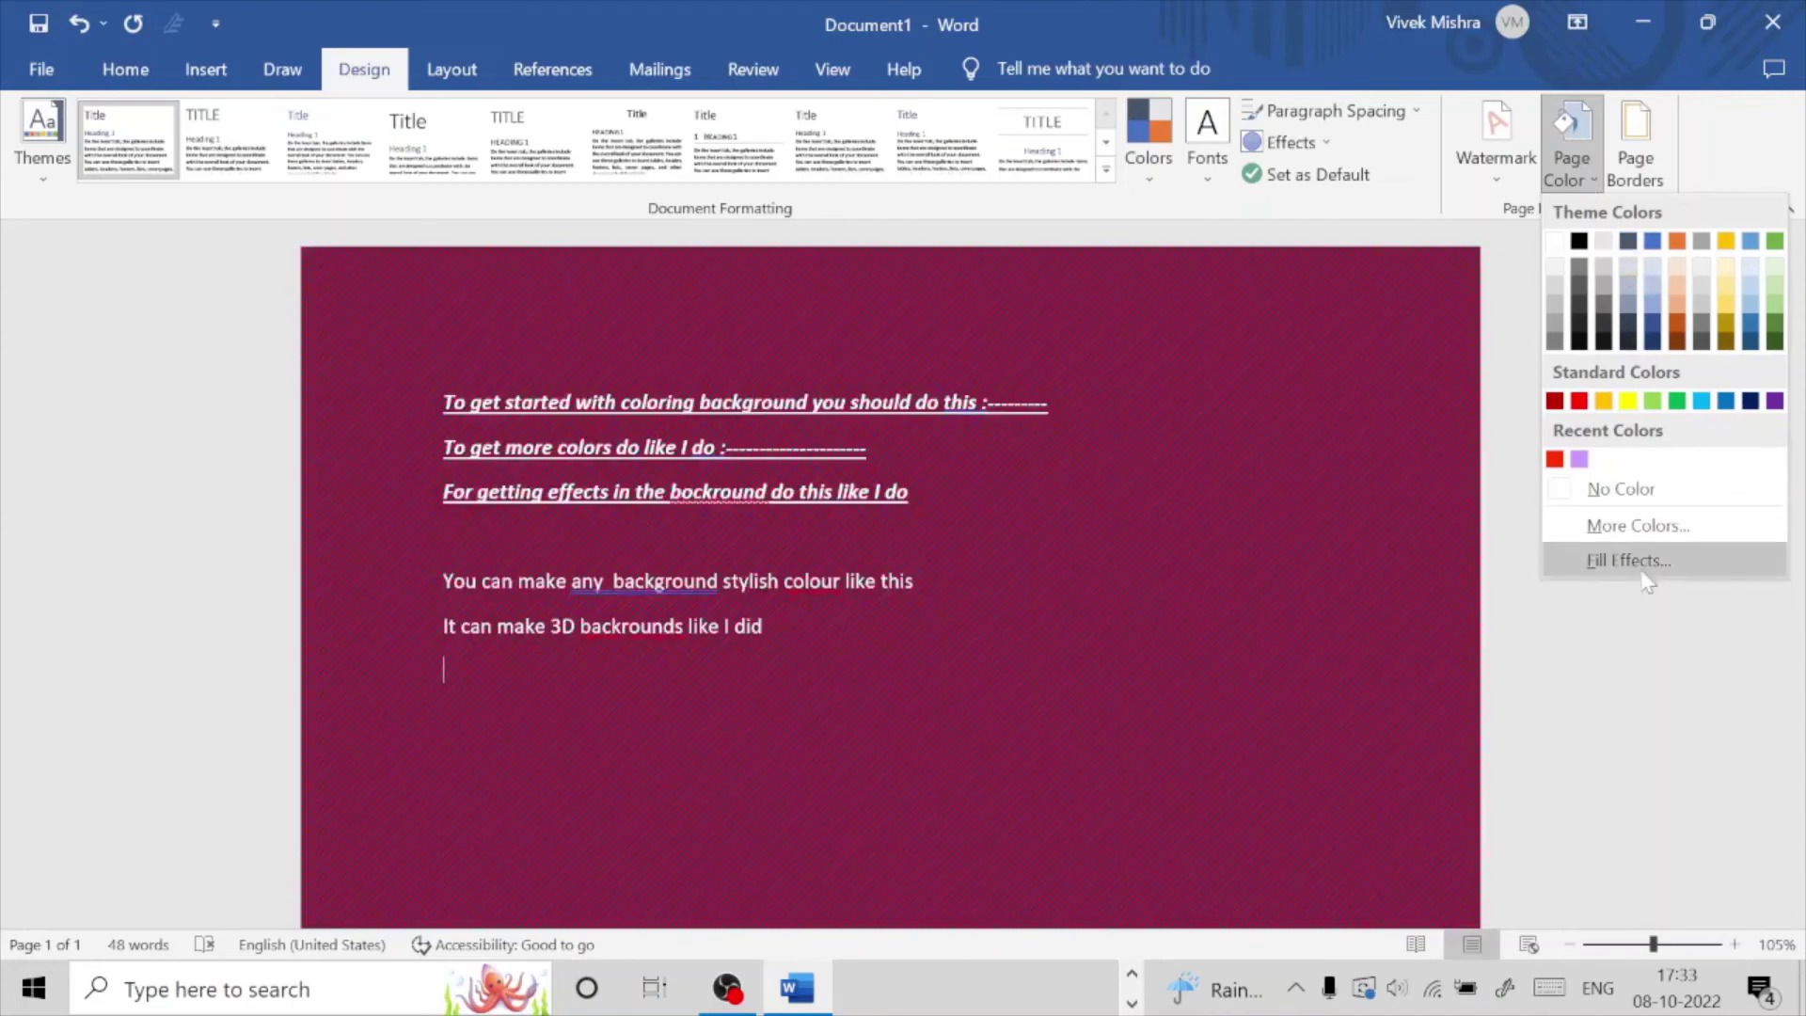
pyautogui.click(1628, 561)
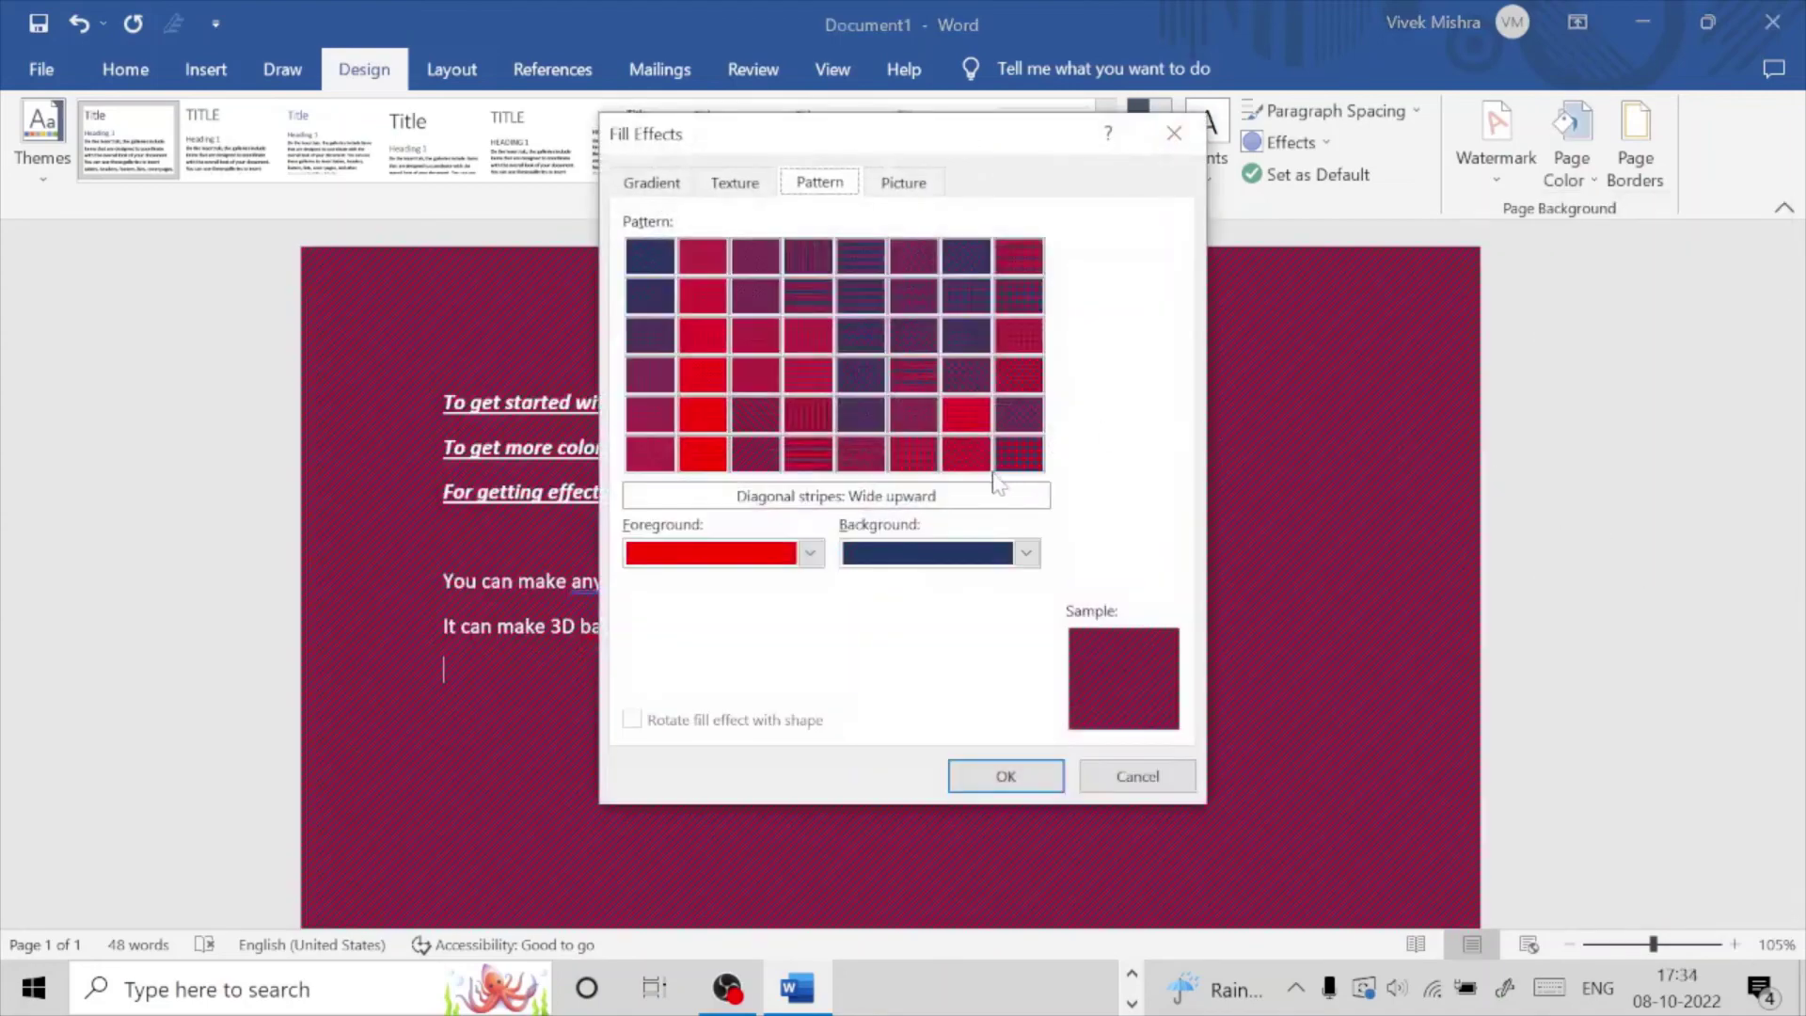
# Step: Switch the fill to a picture and search Bing online images for 'sunrise'
pyautogui.click(904, 184)
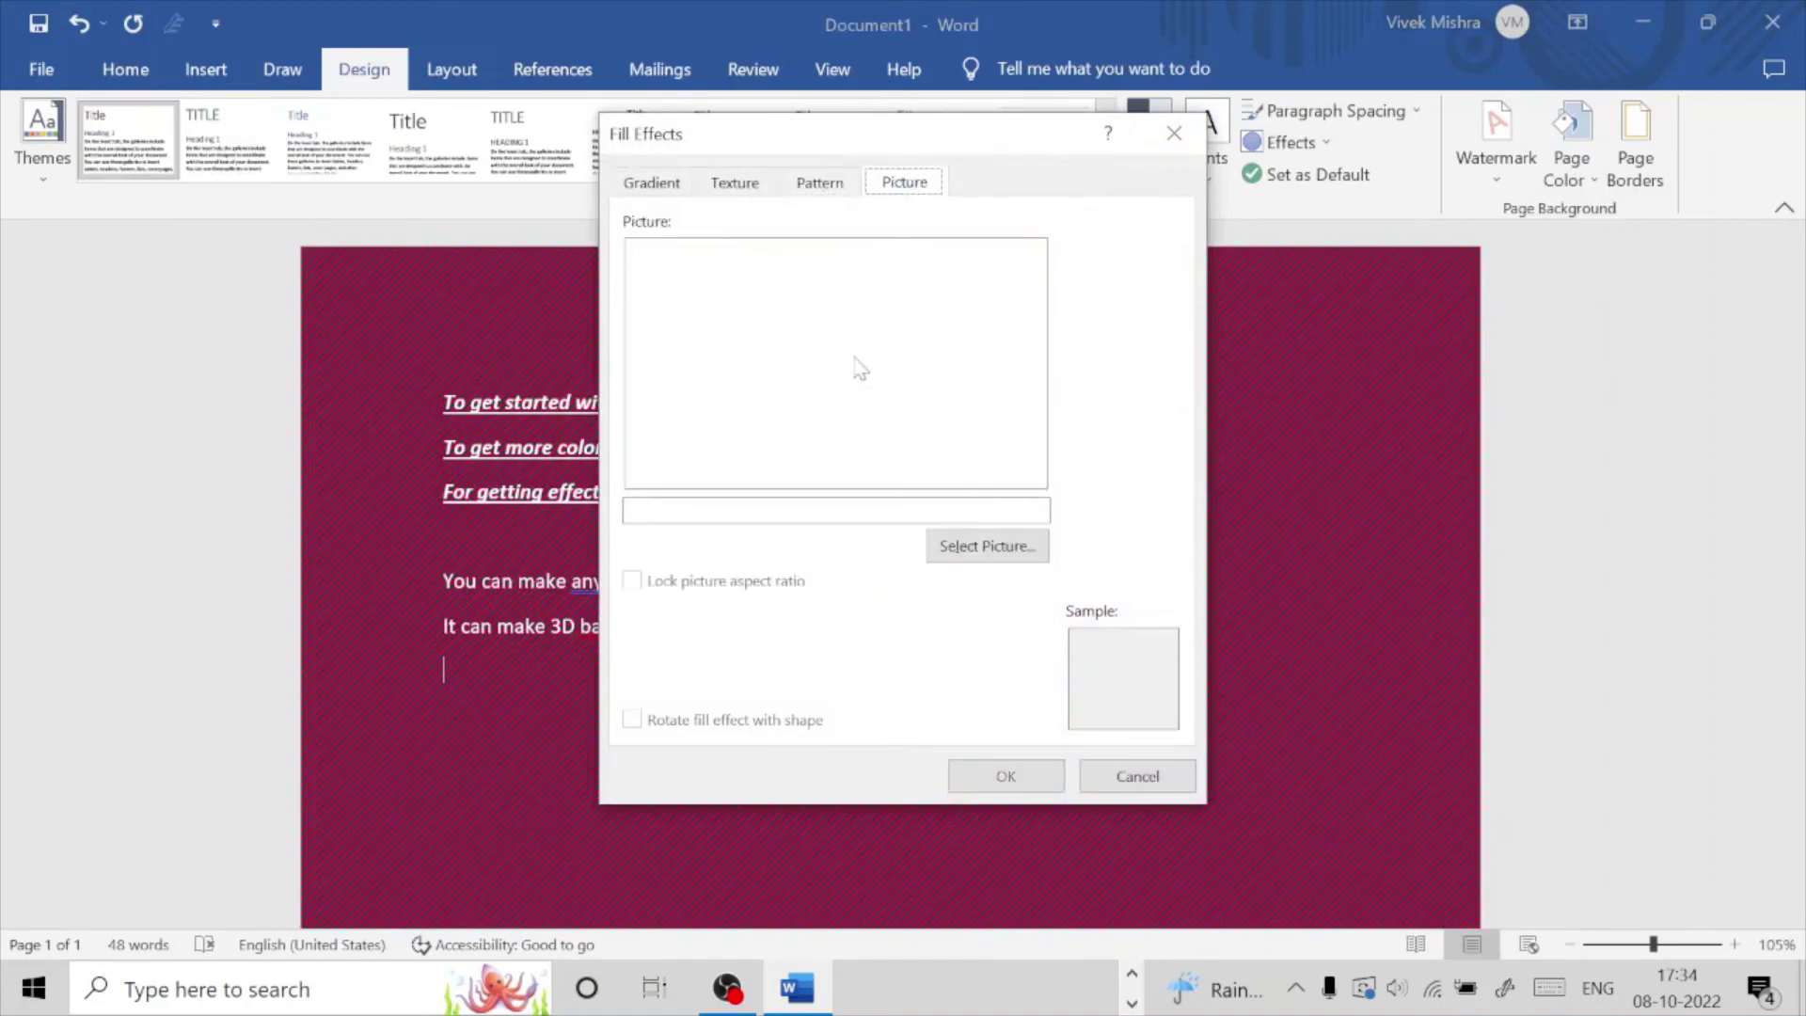
pyautogui.click(984, 548)
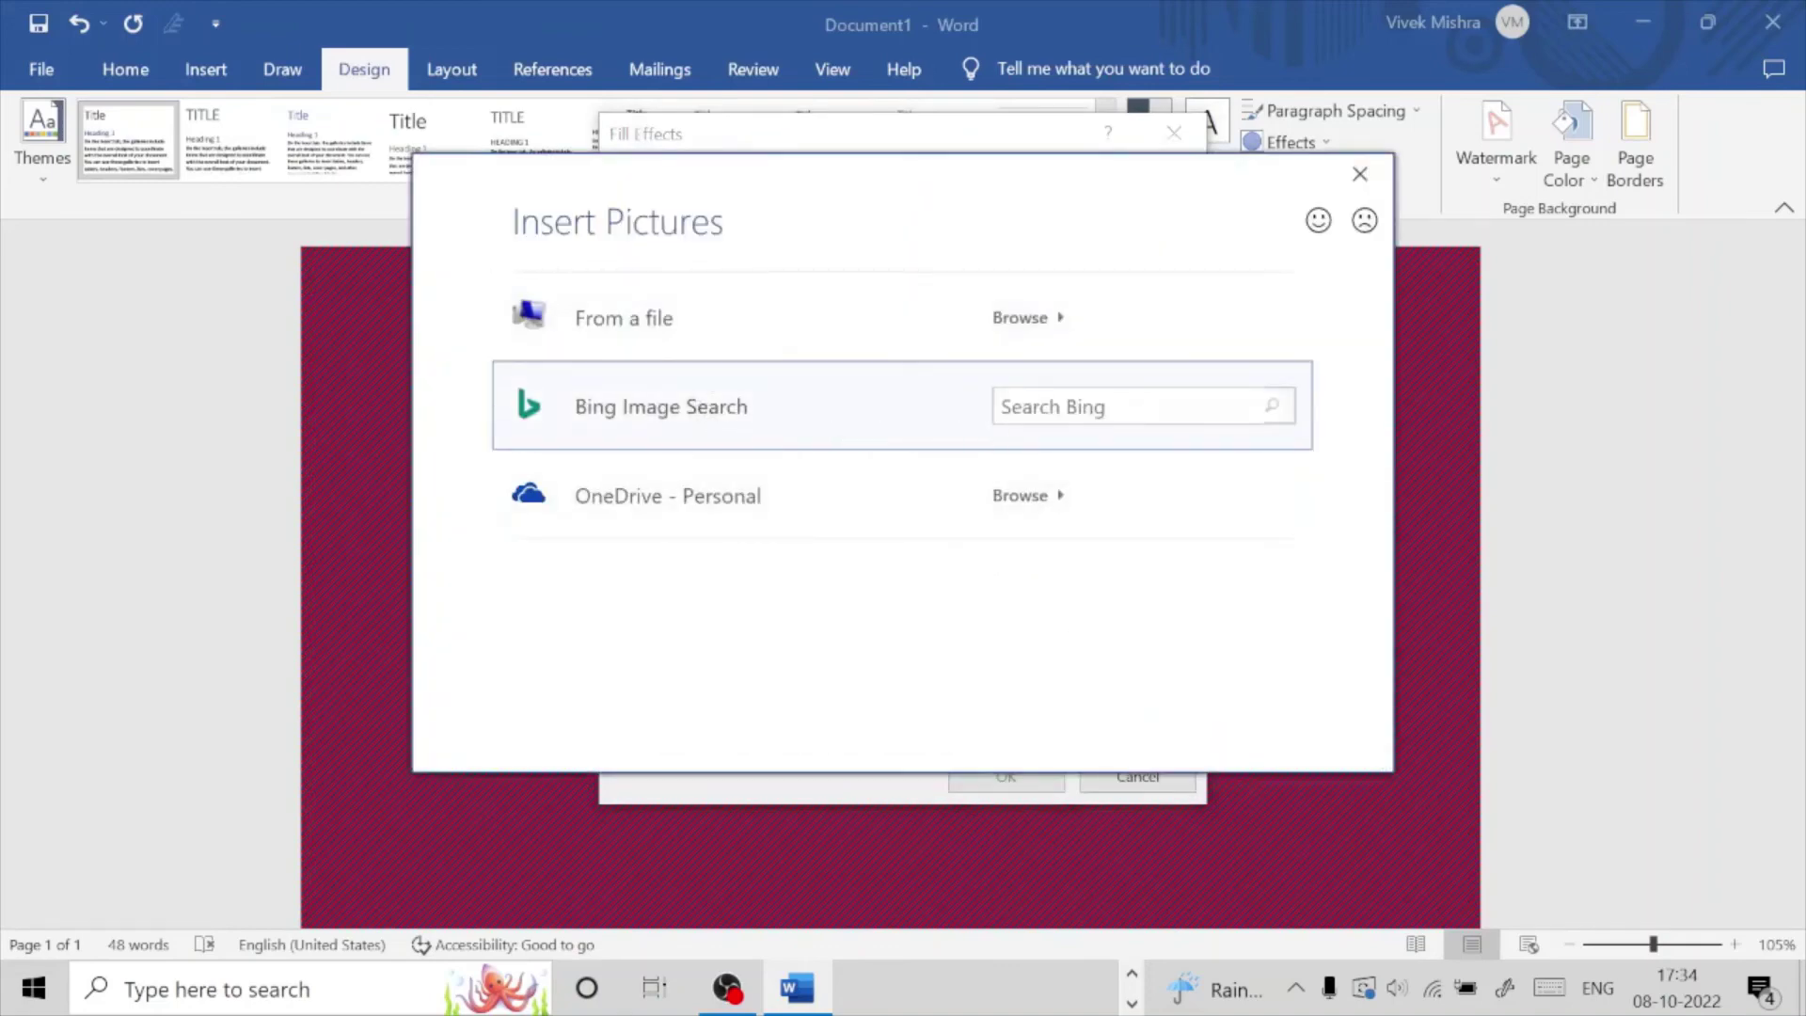
pyautogui.click(1002, 406)
pyautogui.write('wat')
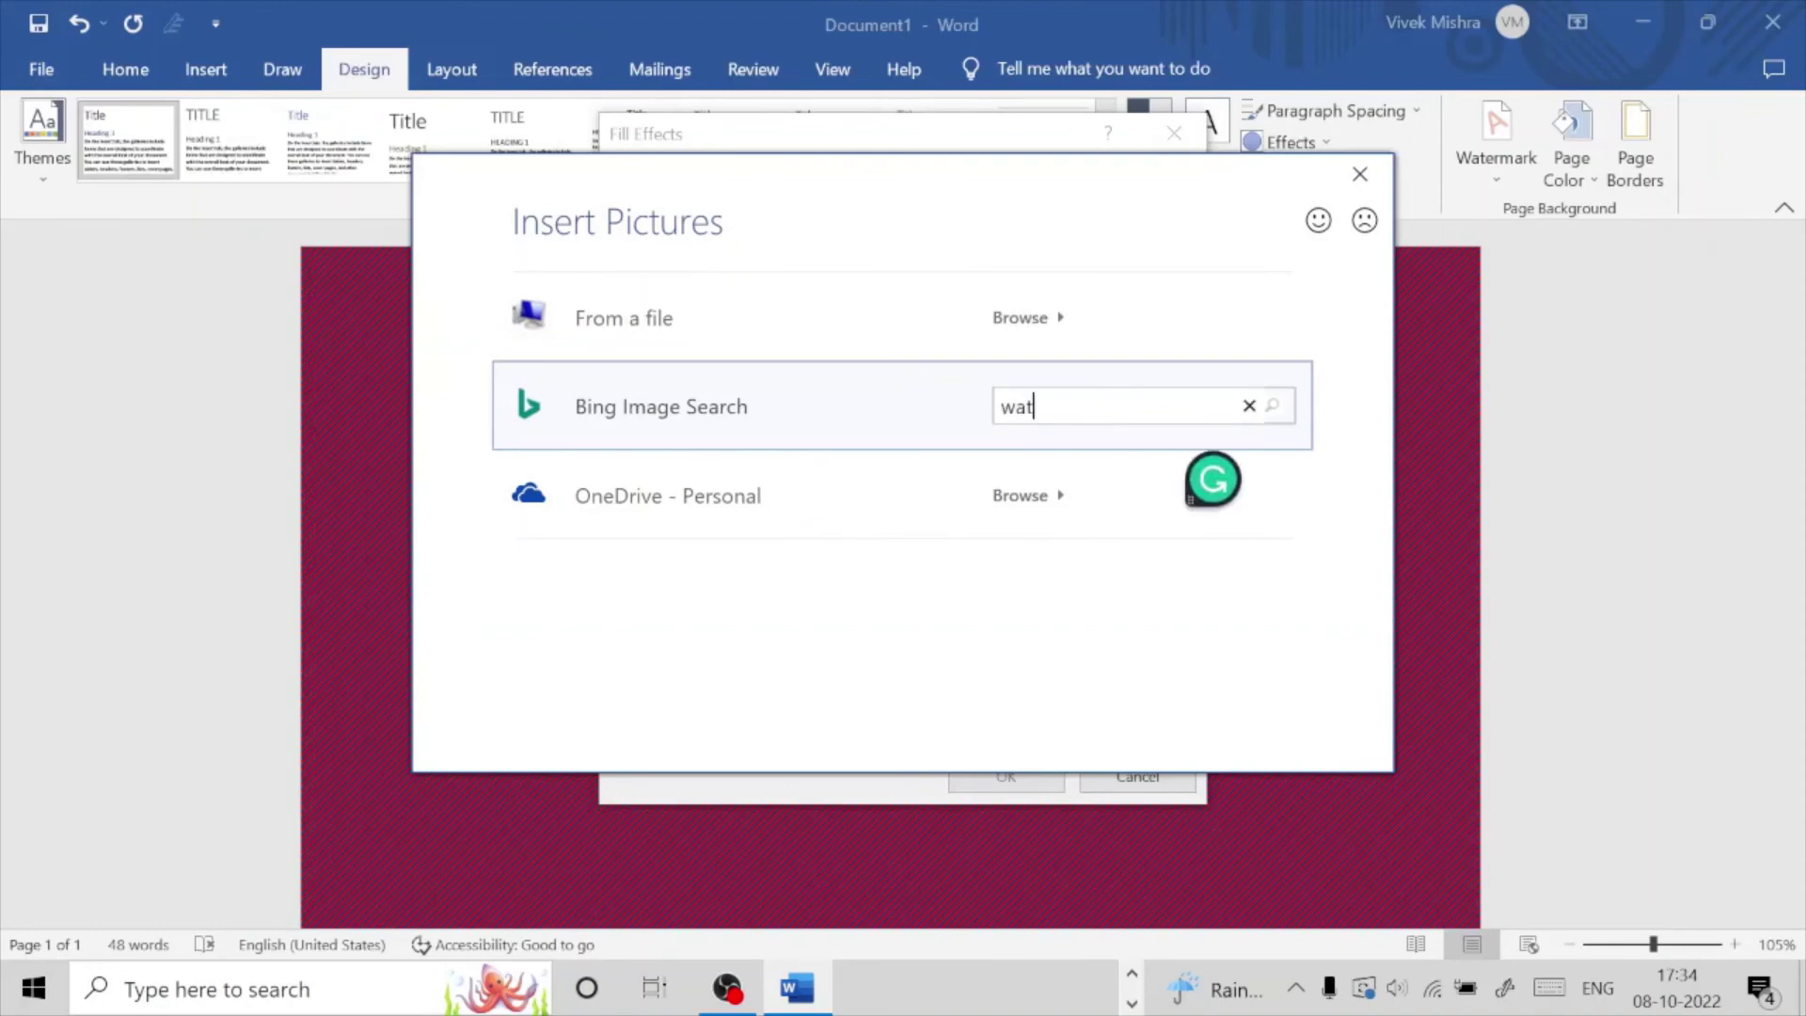
pyautogui.press('BackSpace')
pyautogui.press('BackSpace')
pyautogui.press('BackSpace')
pyautogui.write('su')
pyautogui.write('nris')
pyautogui.write('e')
pyautogui.press('Return')
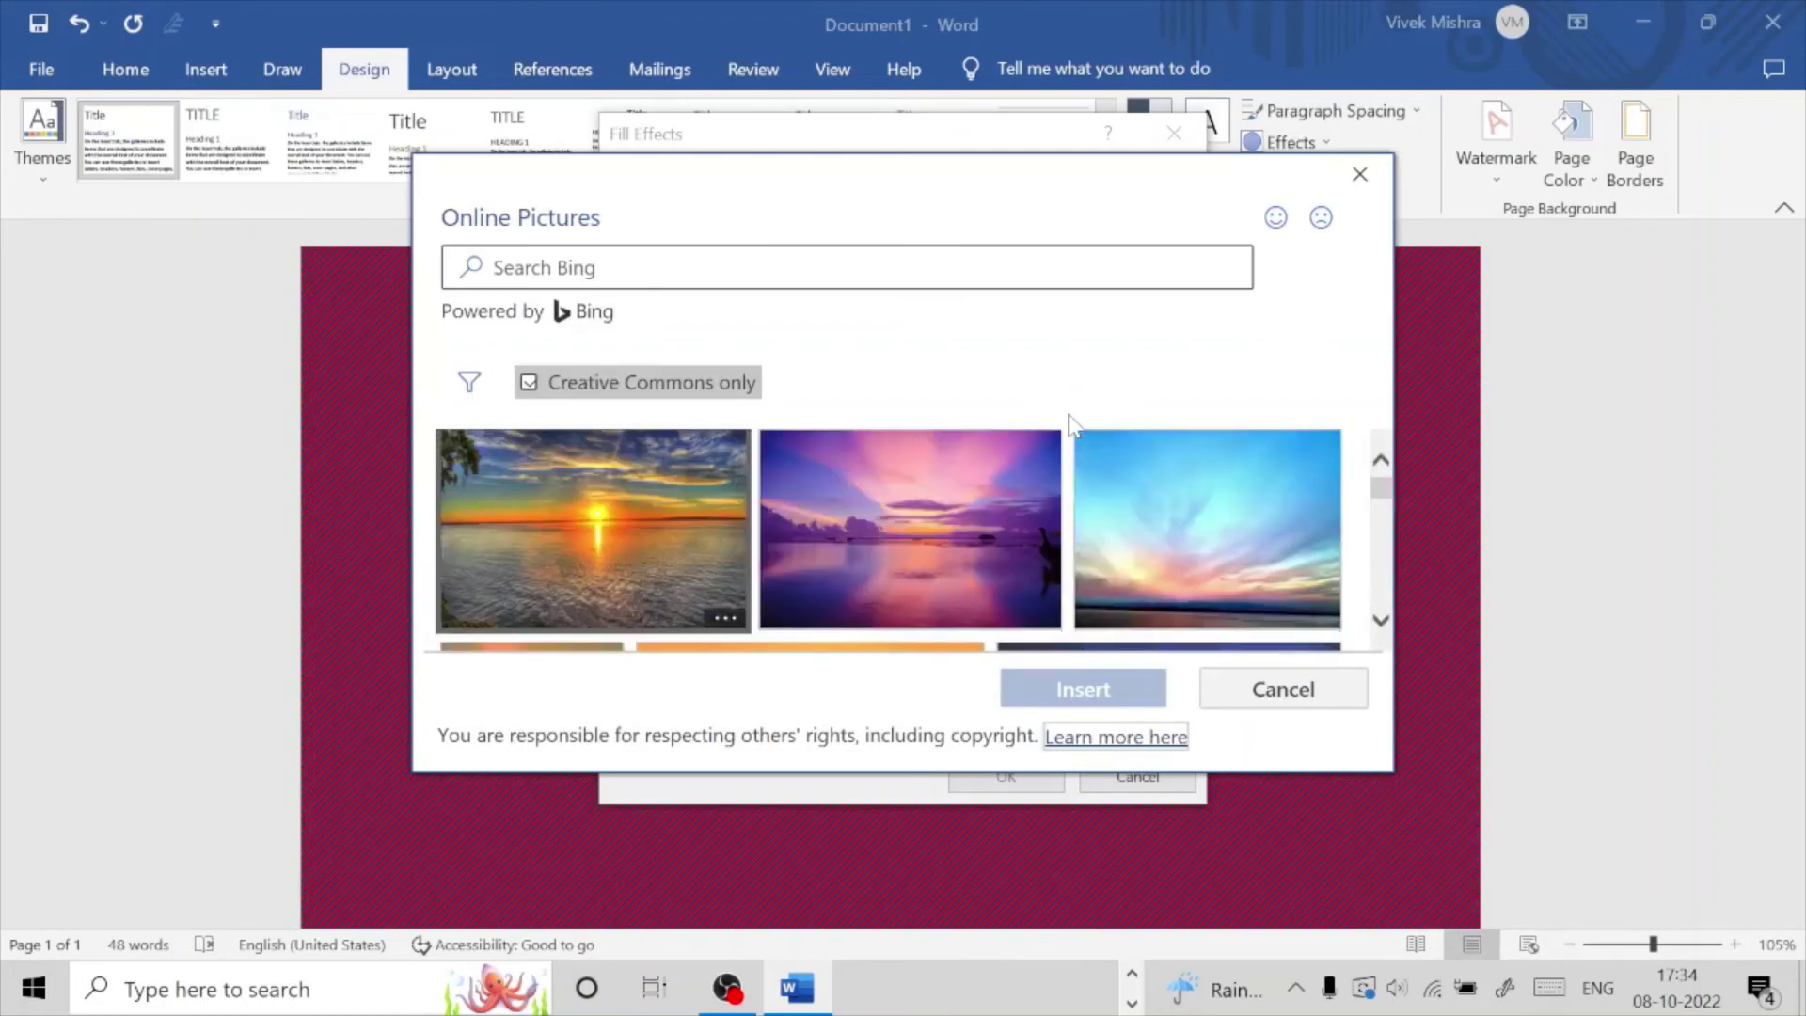
# Step: Insert the sunset-over-the-sea photo from the results and apply it as the page background
pyautogui.scroll(-5, 867, 574)
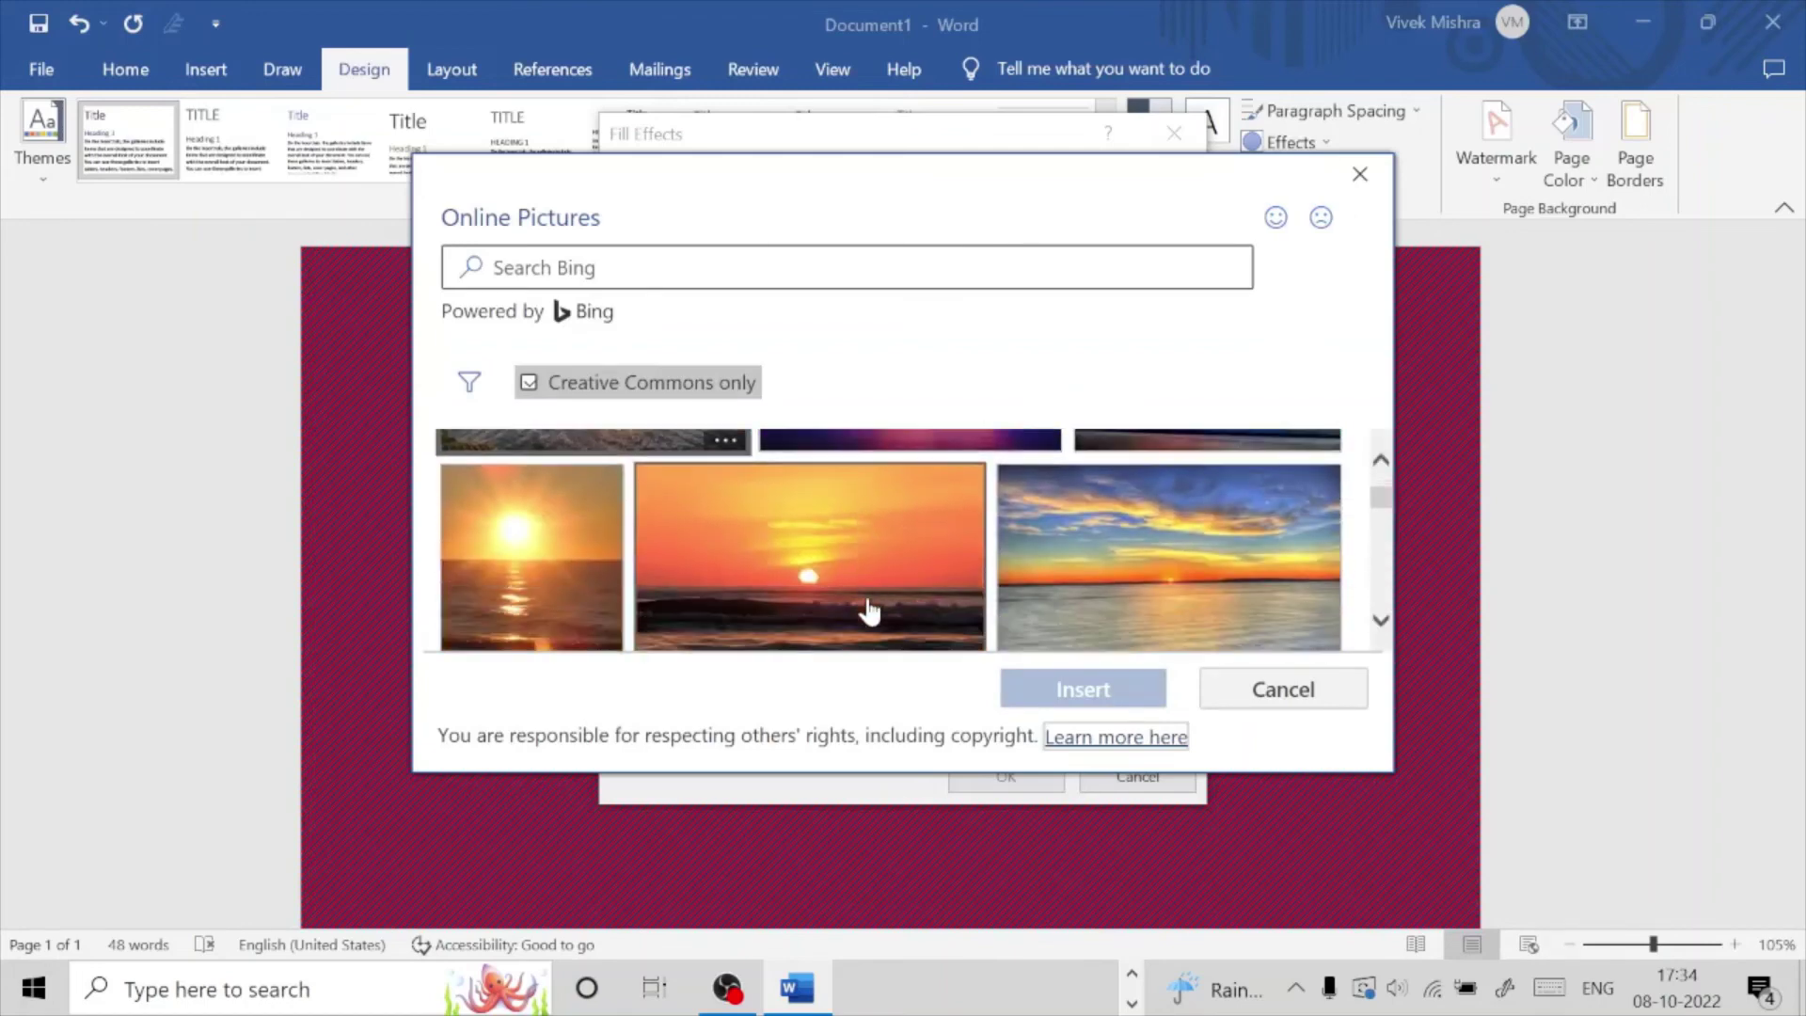
pyautogui.scroll(-2, 867, 610)
pyautogui.scroll(-2, 867, 609)
pyautogui.scroll(-2, 867, 610)
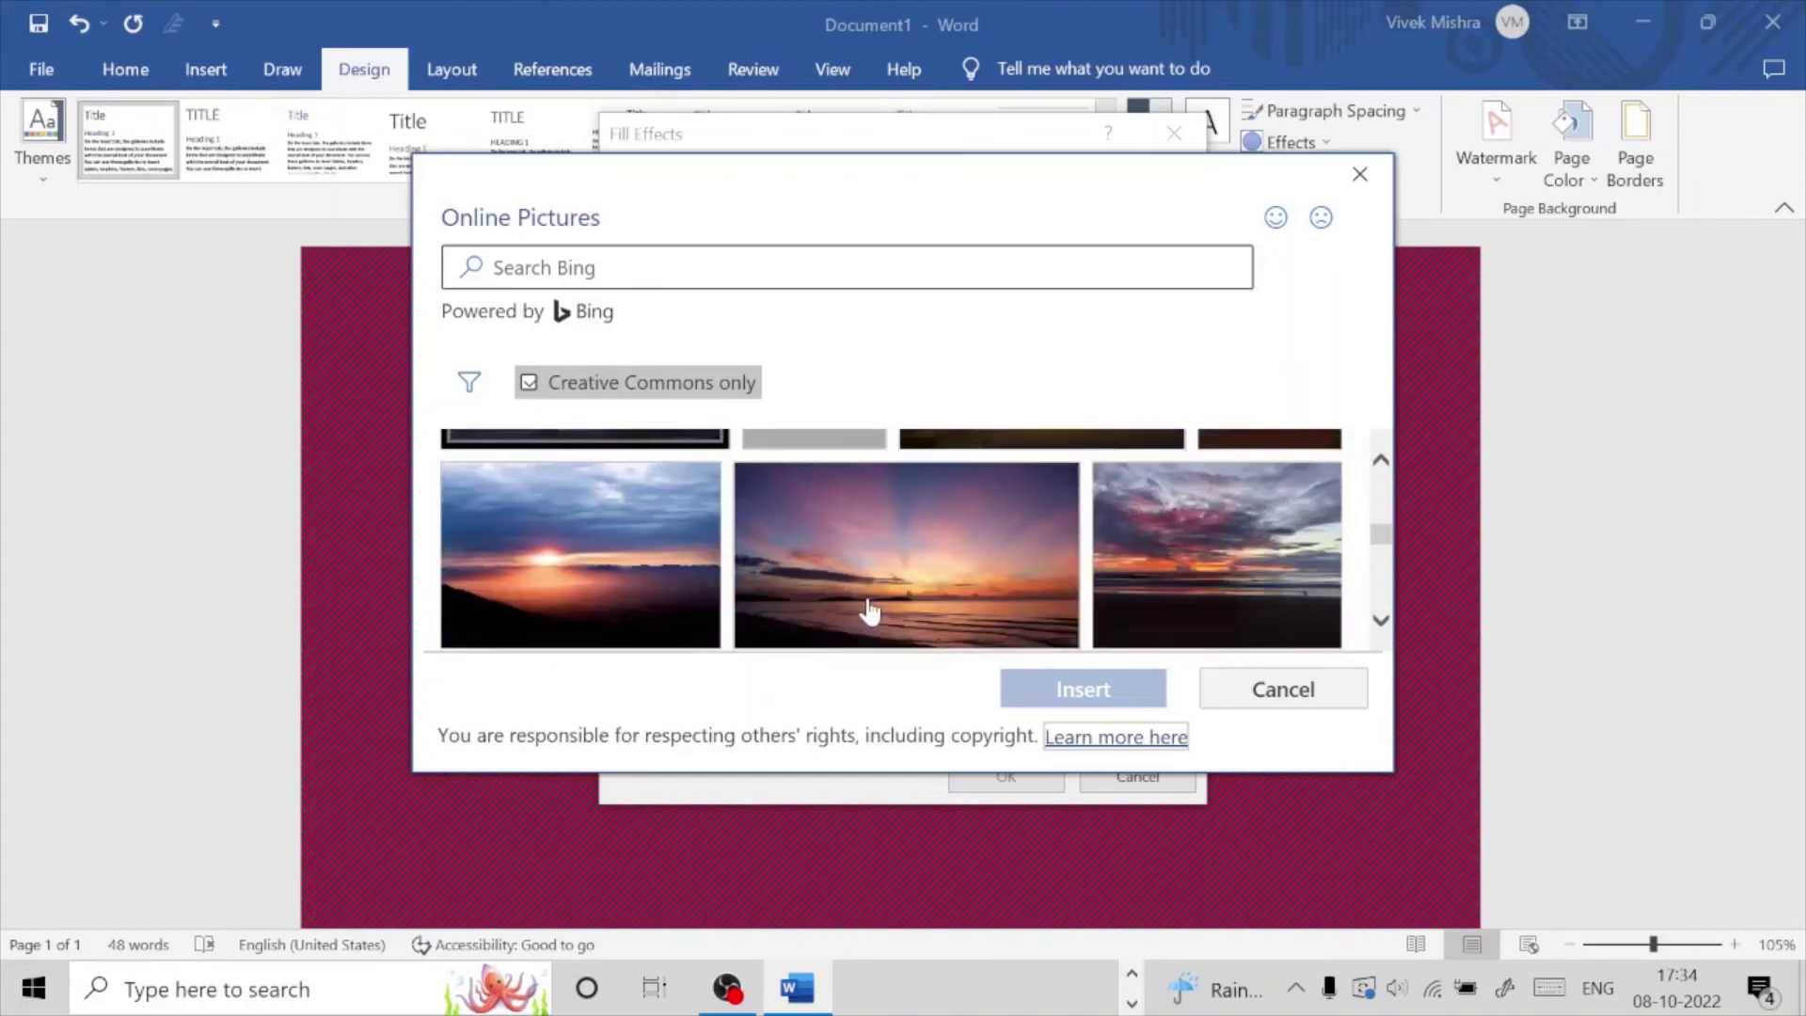
pyautogui.scroll(-2, 867, 610)
pyautogui.moveTo(579, 516)
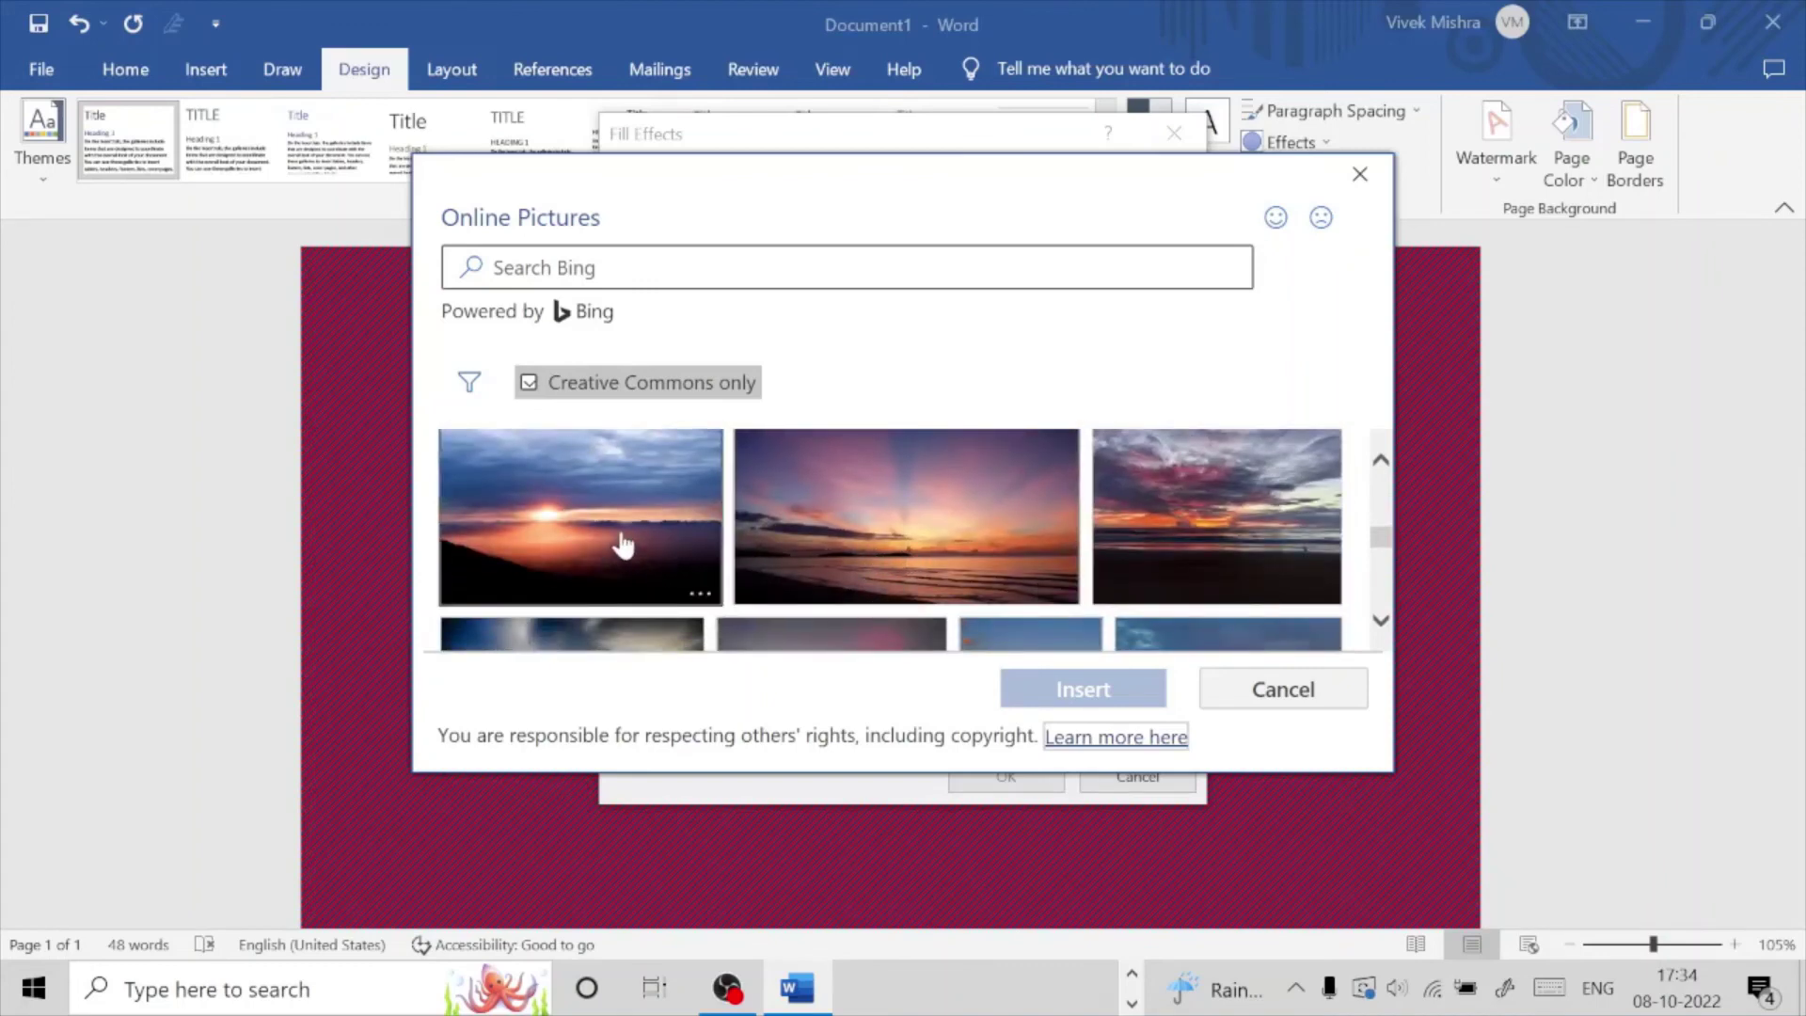
pyautogui.click(903, 585)
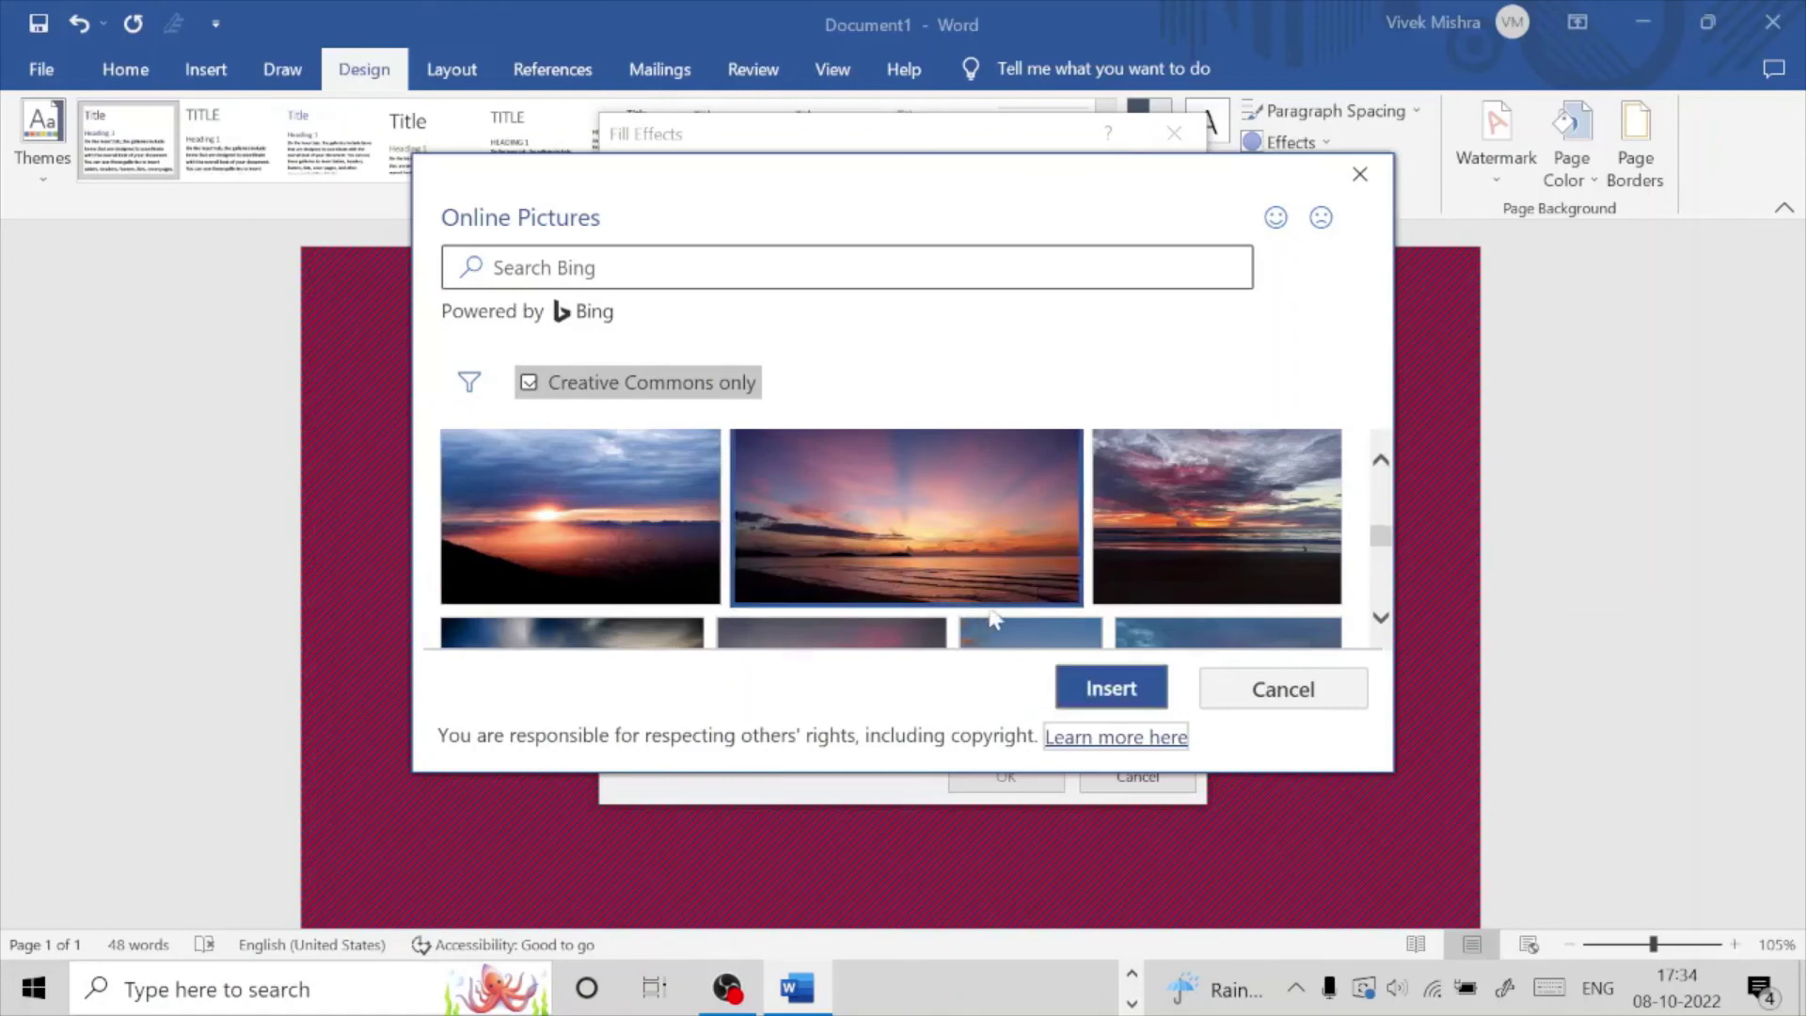
pyautogui.click(1112, 687)
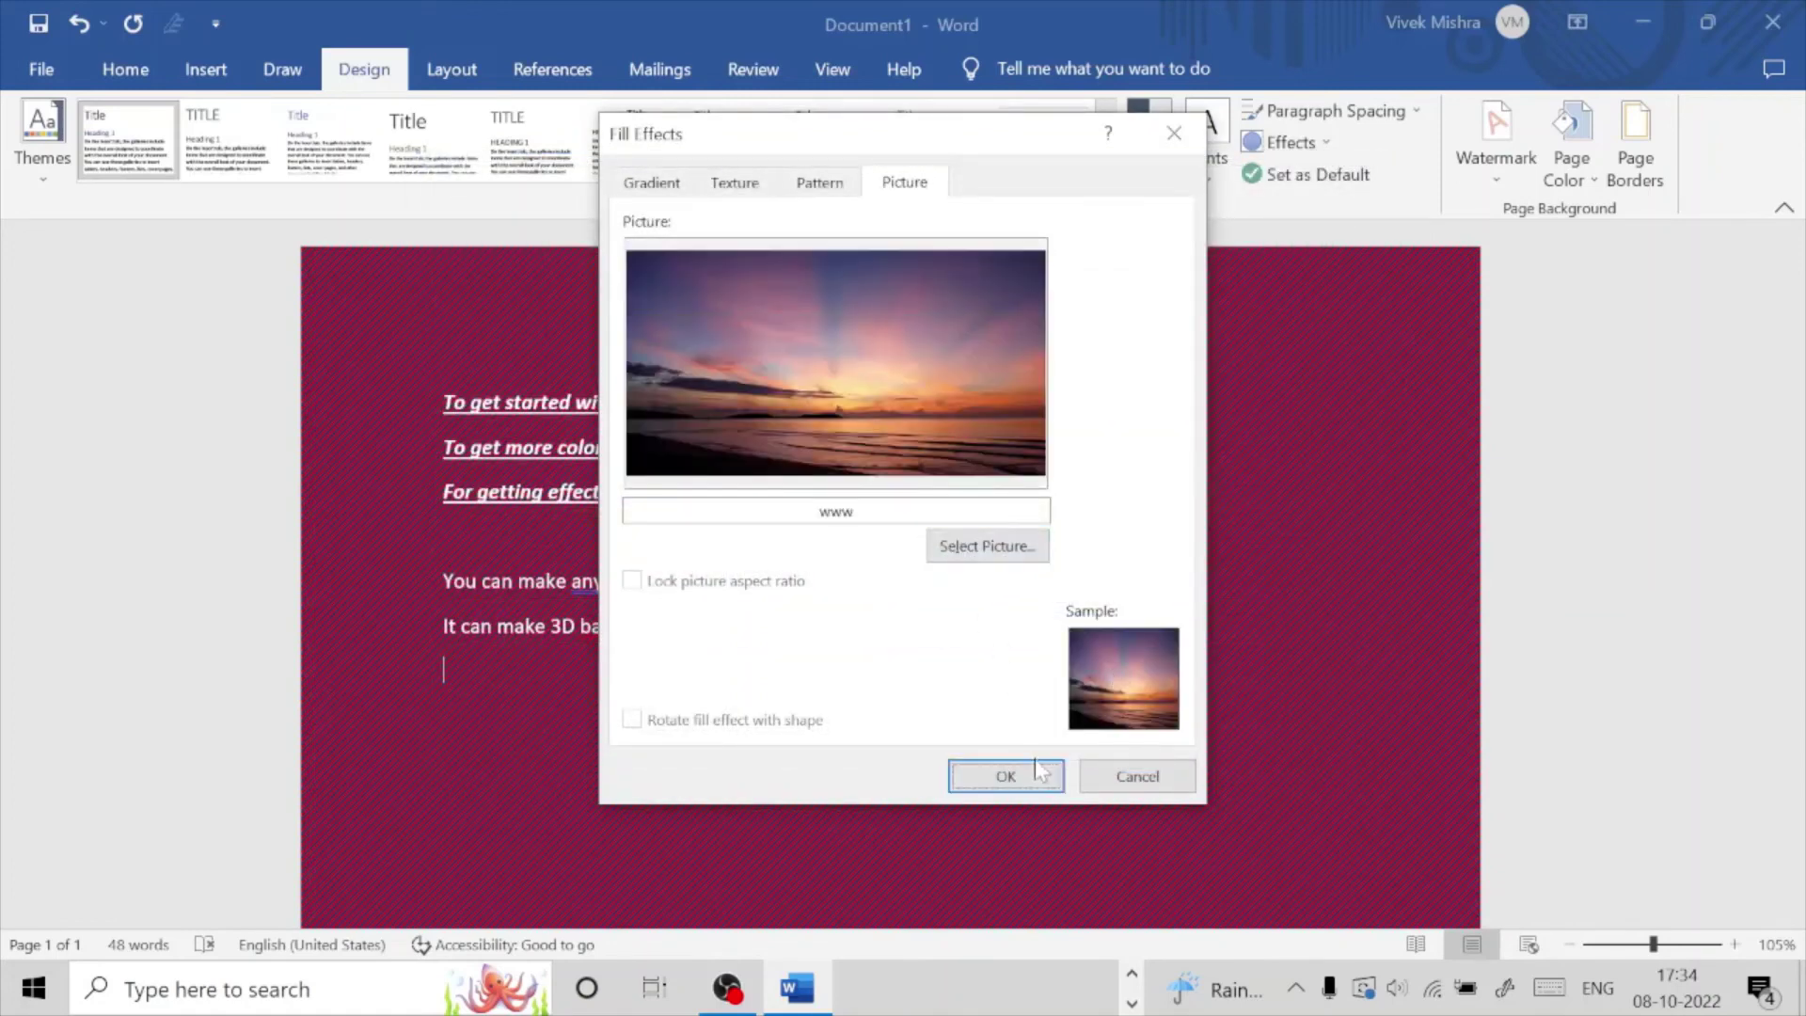
pyautogui.click(1005, 775)
pyautogui.scroll(-3, 1030, 783)
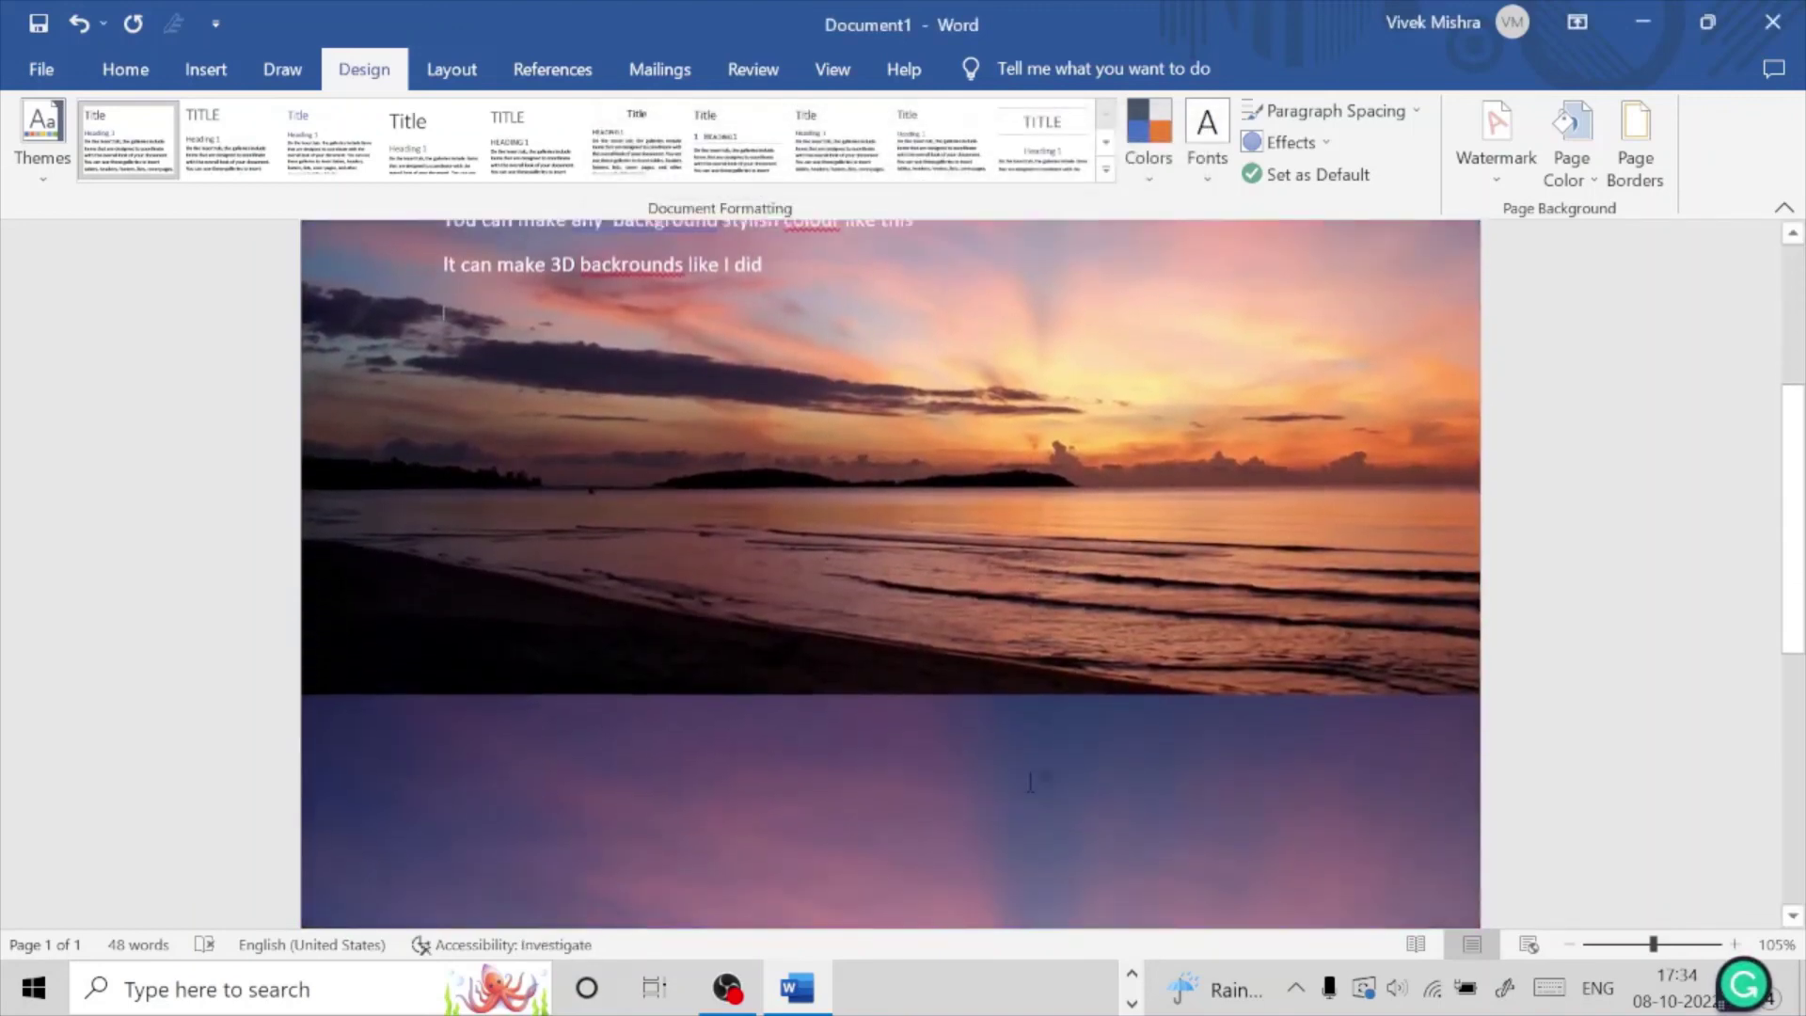
pyautogui.scroll(-5, 1030, 782)
pyautogui.scroll(-5, 1030, 782)
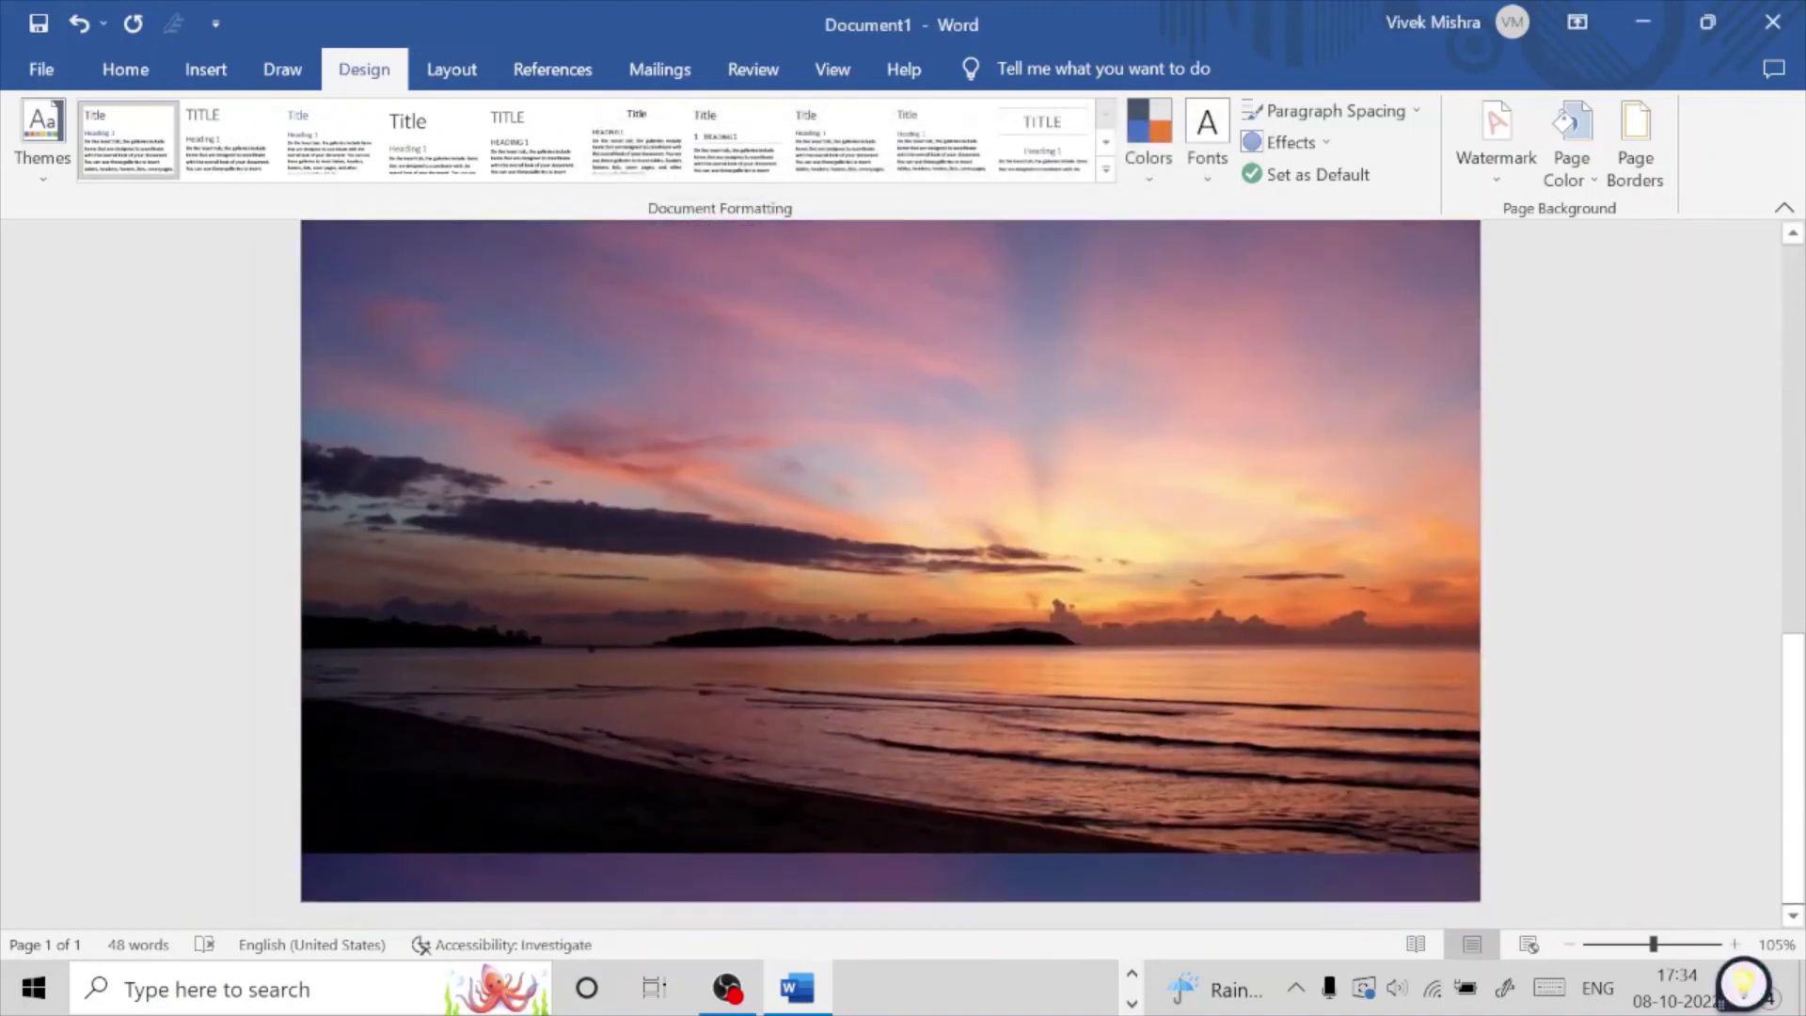
pyautogui.scroll(5, 1030, 782)
pyautogui.scroll(5, 1030, 782)
pyautogui.scroll(4, 1029, 783)
pyautogui.scroll(-1, 1030, 782)
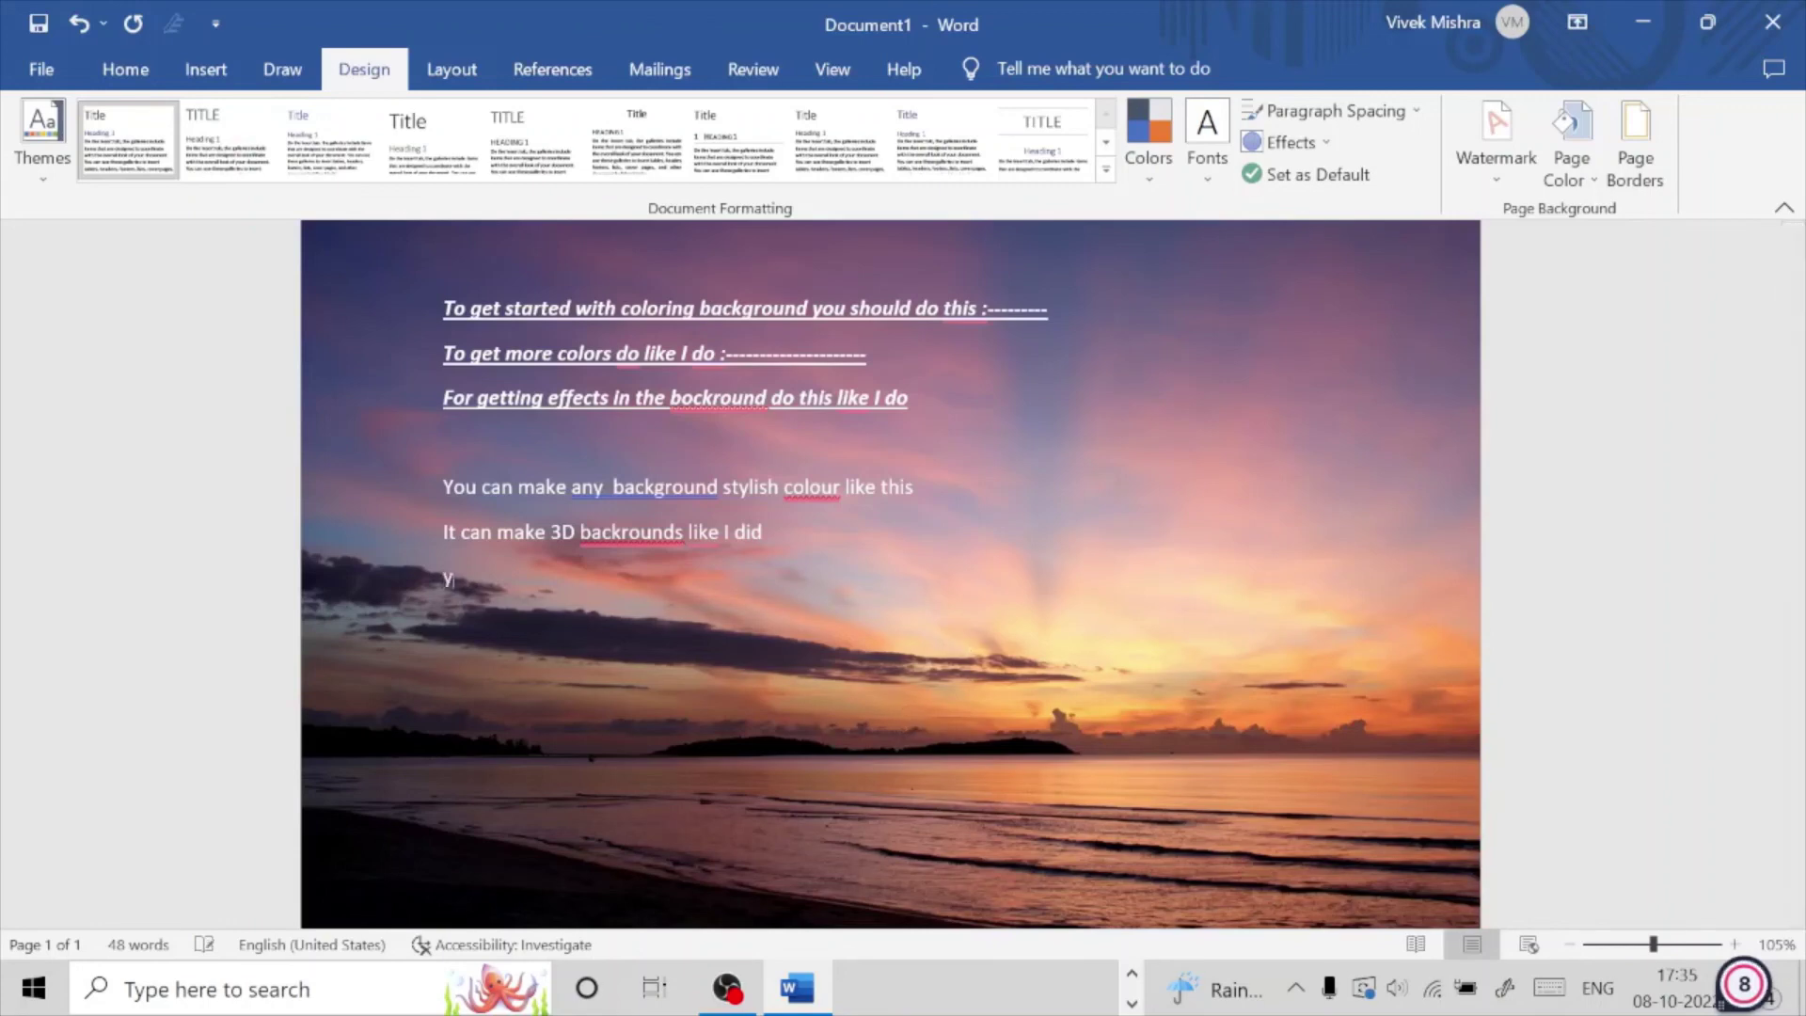
# Step: Type 'You can make pictures show at the background' as the sixth line, then start a new line
pyautogui.write('youn')
pyautogui.press('BackSpace')
pyautogui.write('can')
pyautogui.write(' make')
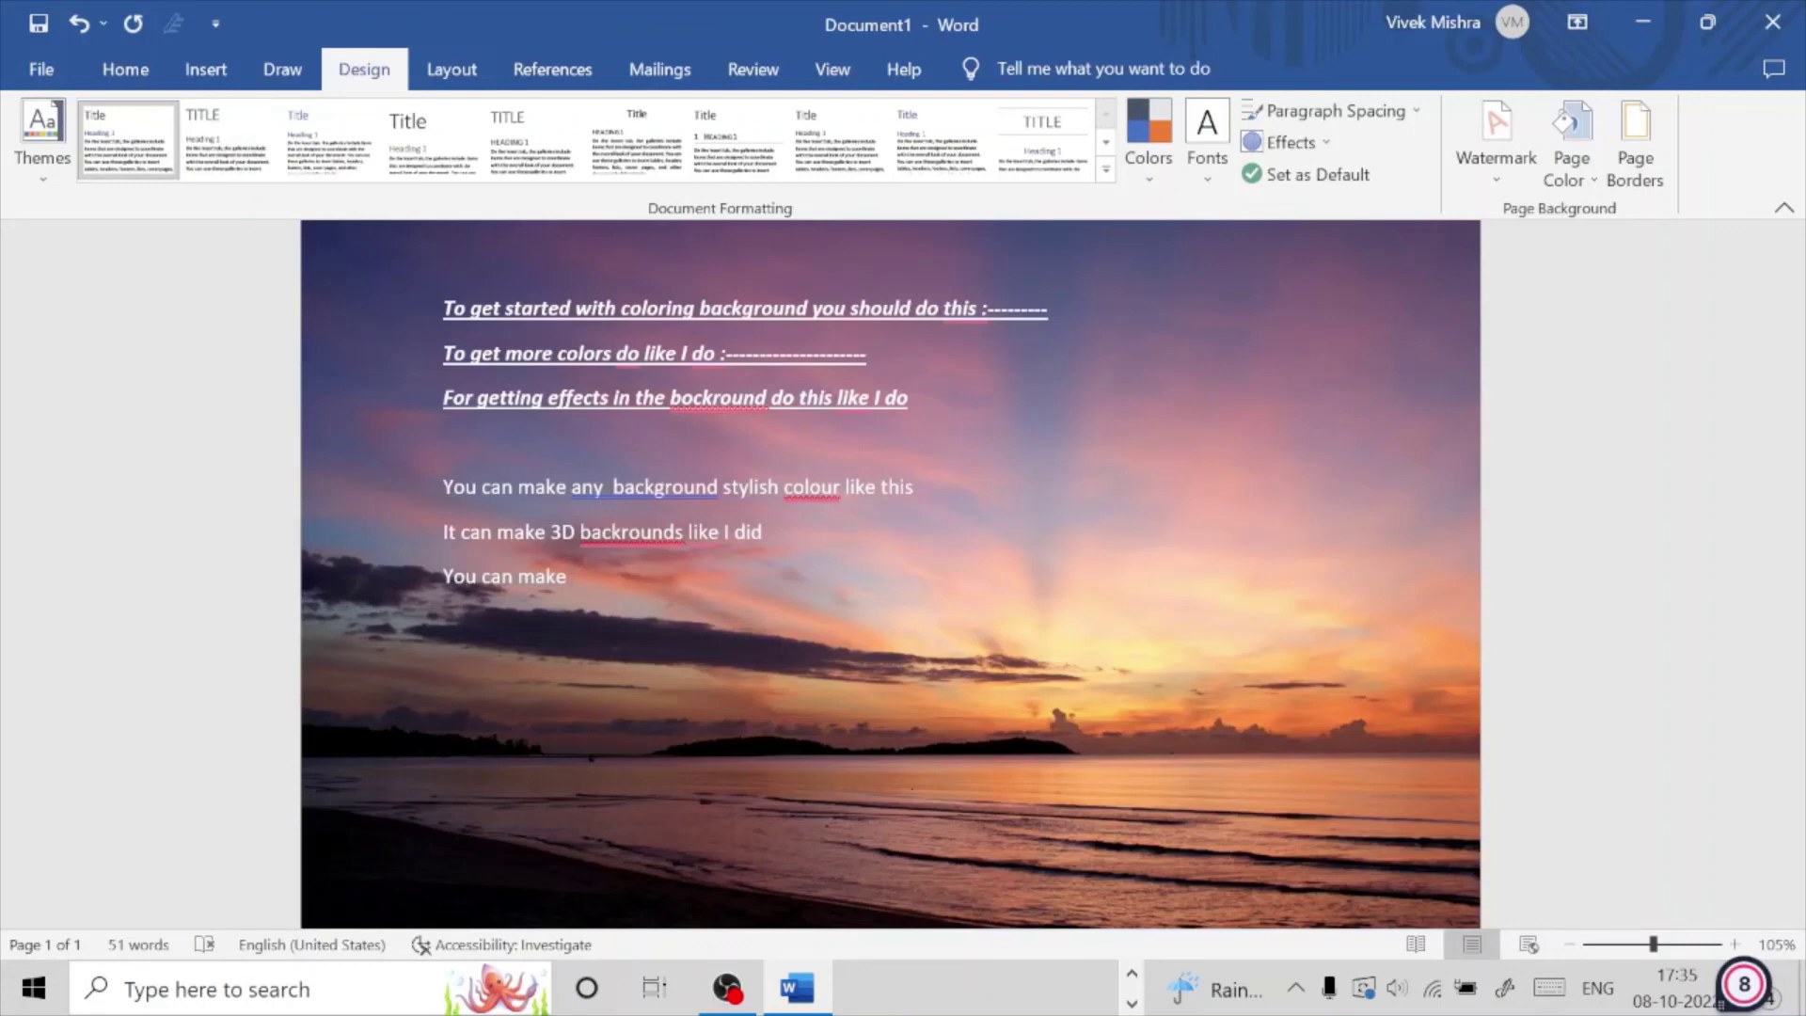
pyautogui.write('pic')
pyautogui.write('tu')
pyautogui.write('res')
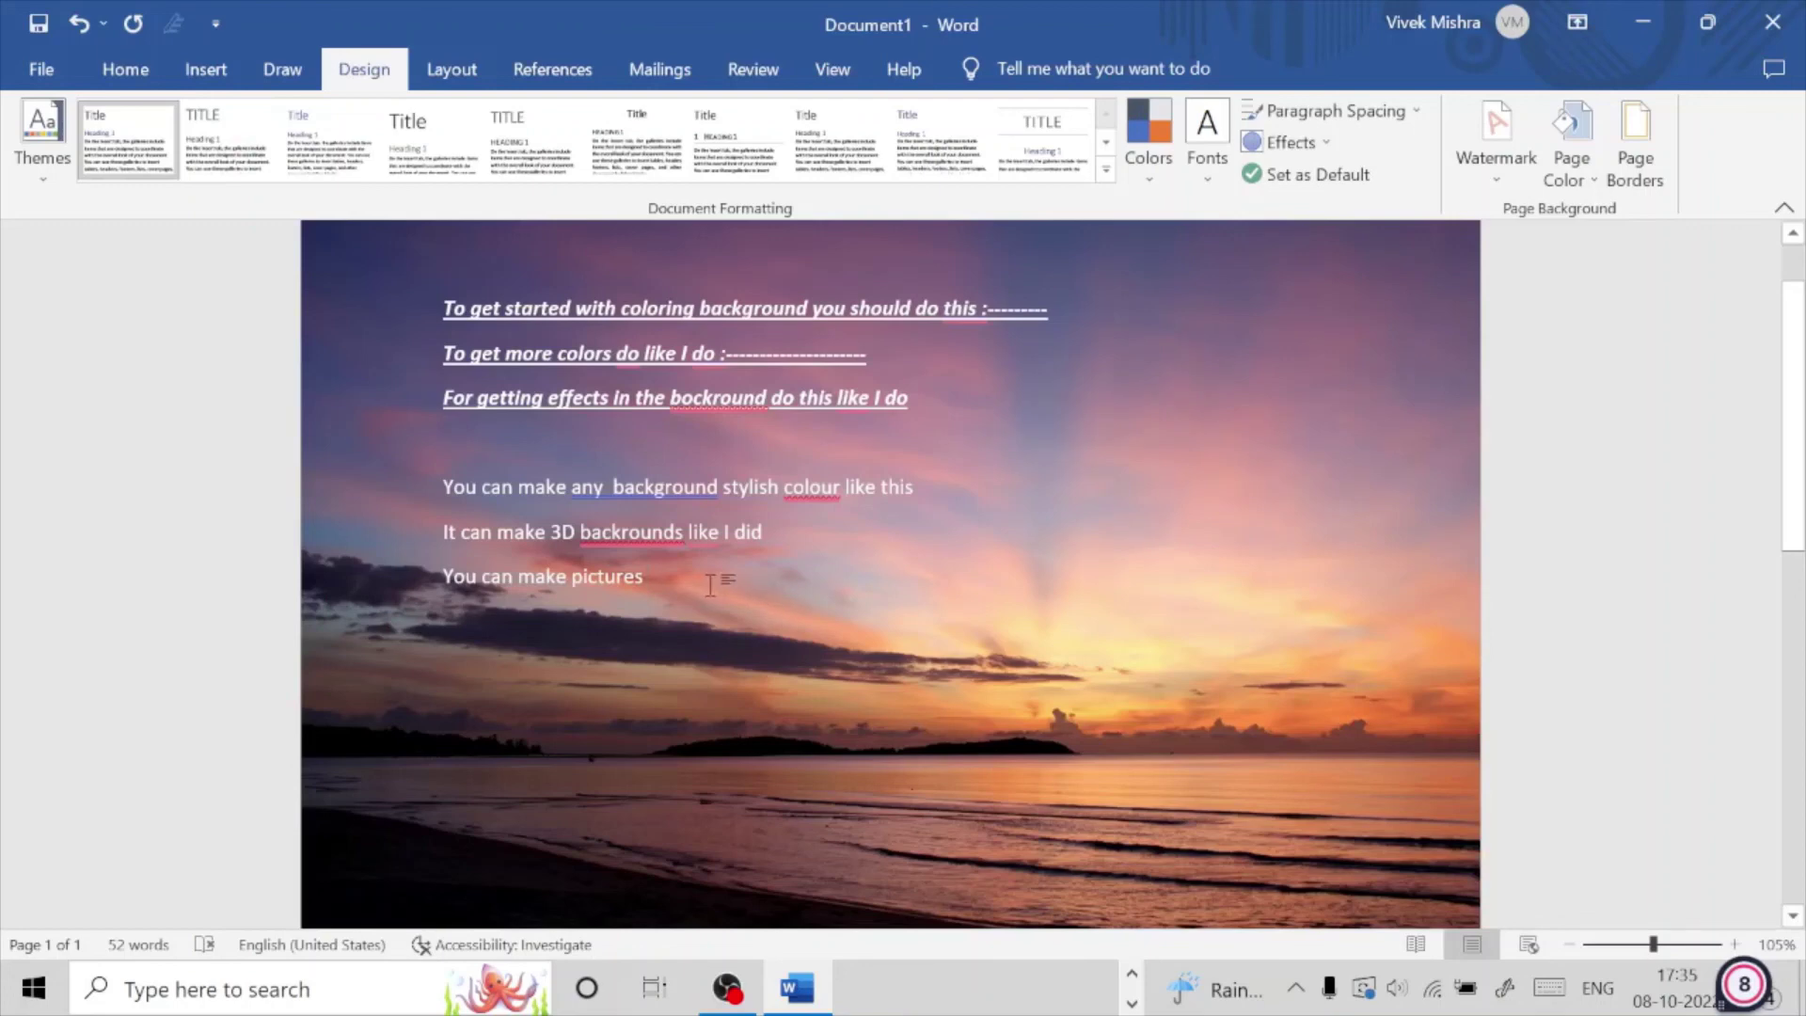
pyautogui.write(' sh')
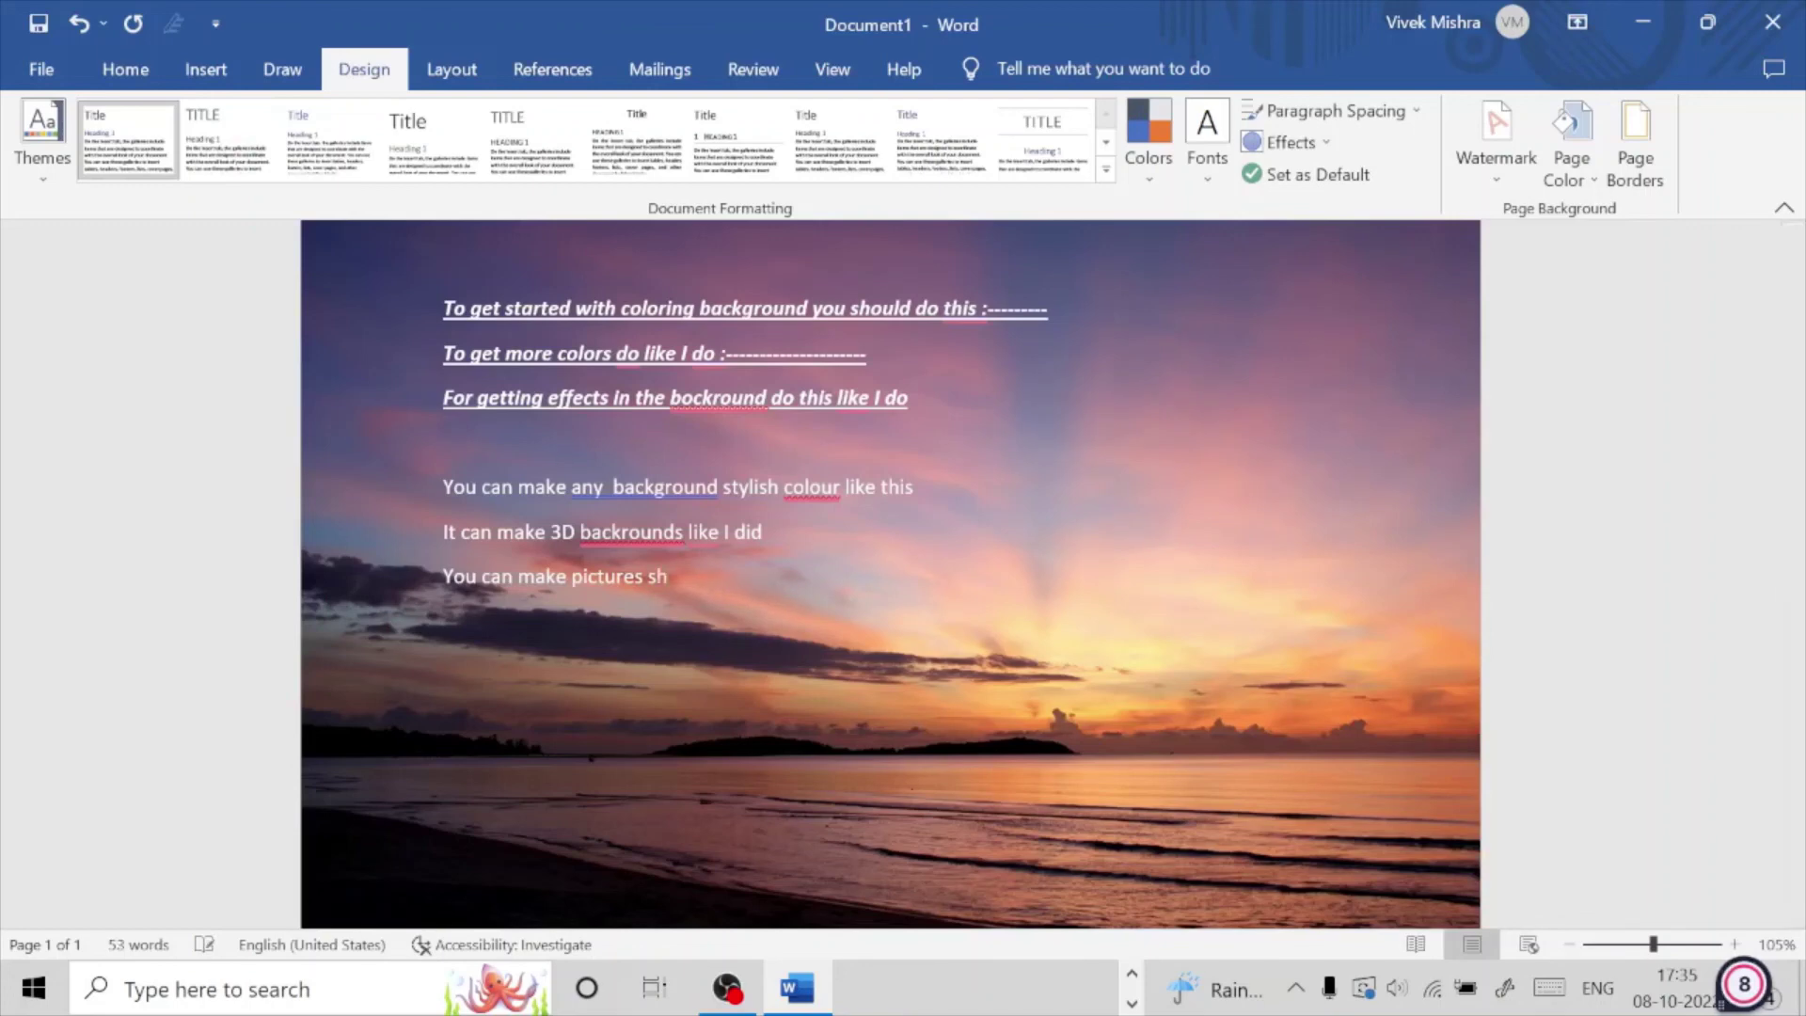
pyautogui.write('ow')
pyautogui.write(' at')
pyautogui.write('t')
pyautogui.write('he b')
pyautogui.write('ack')
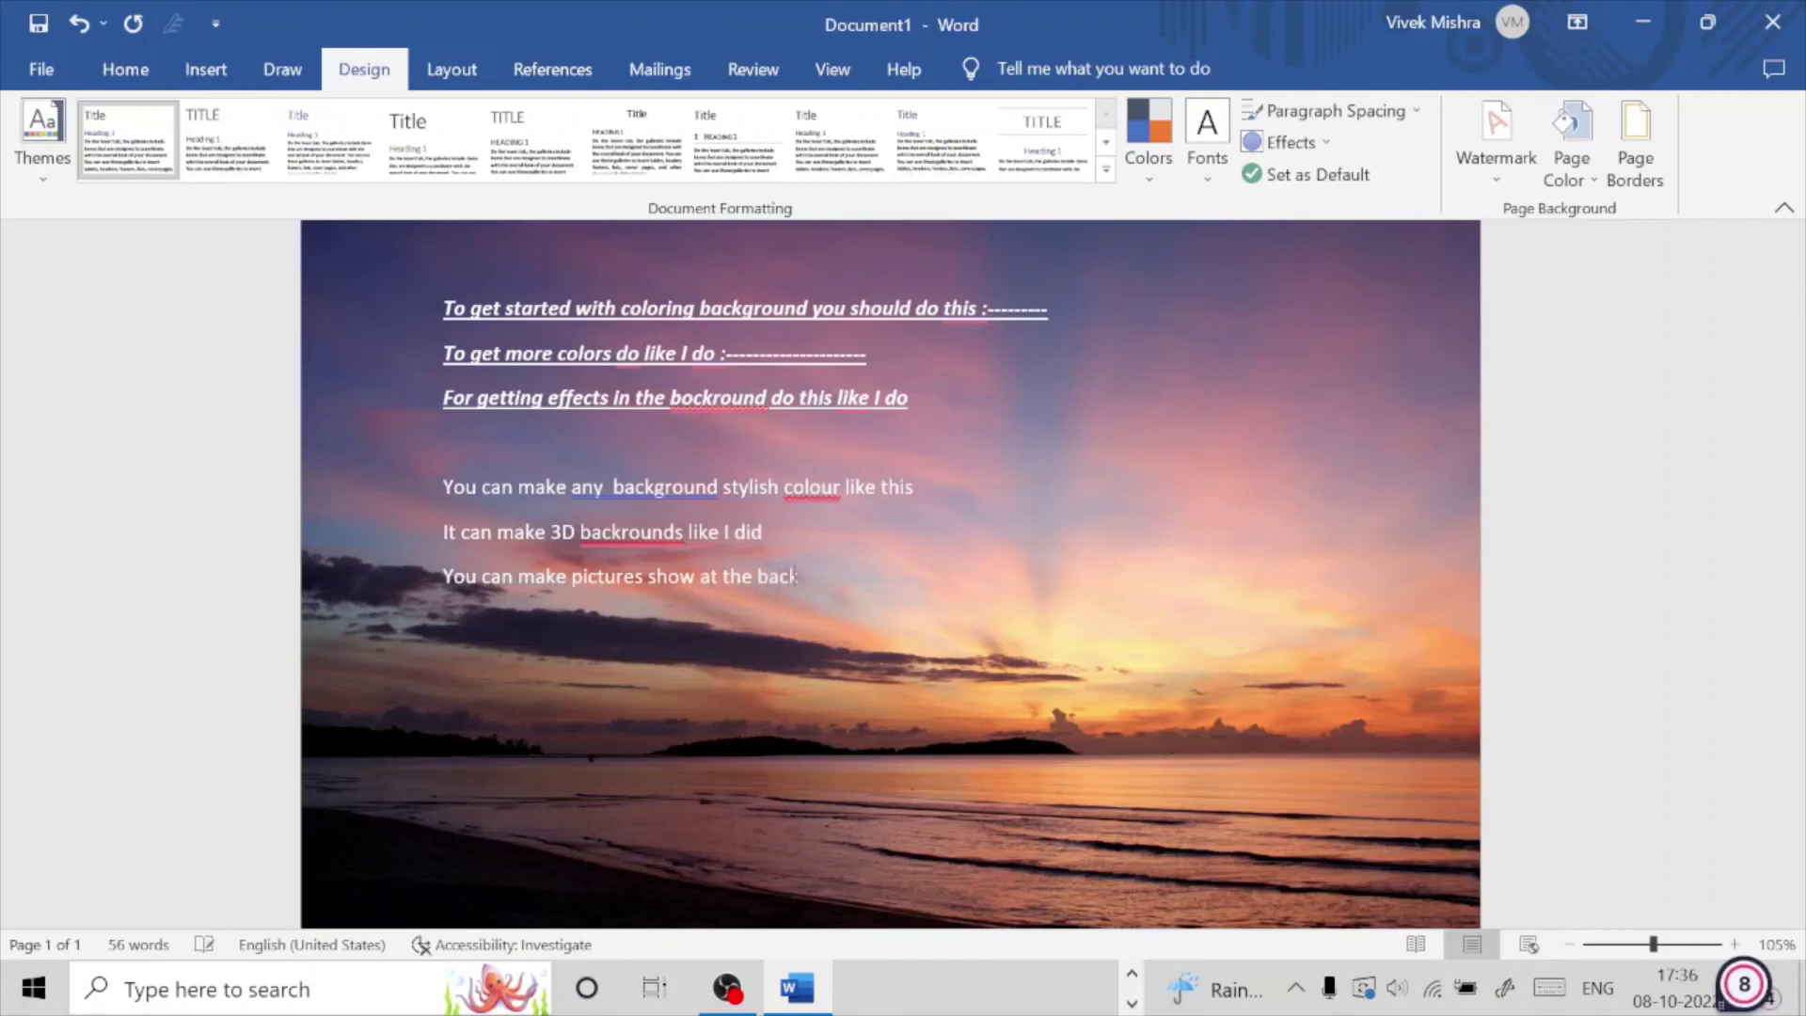
pyautogui.write('g')
pyautogui.write('round')
pyautogui.press('Return')
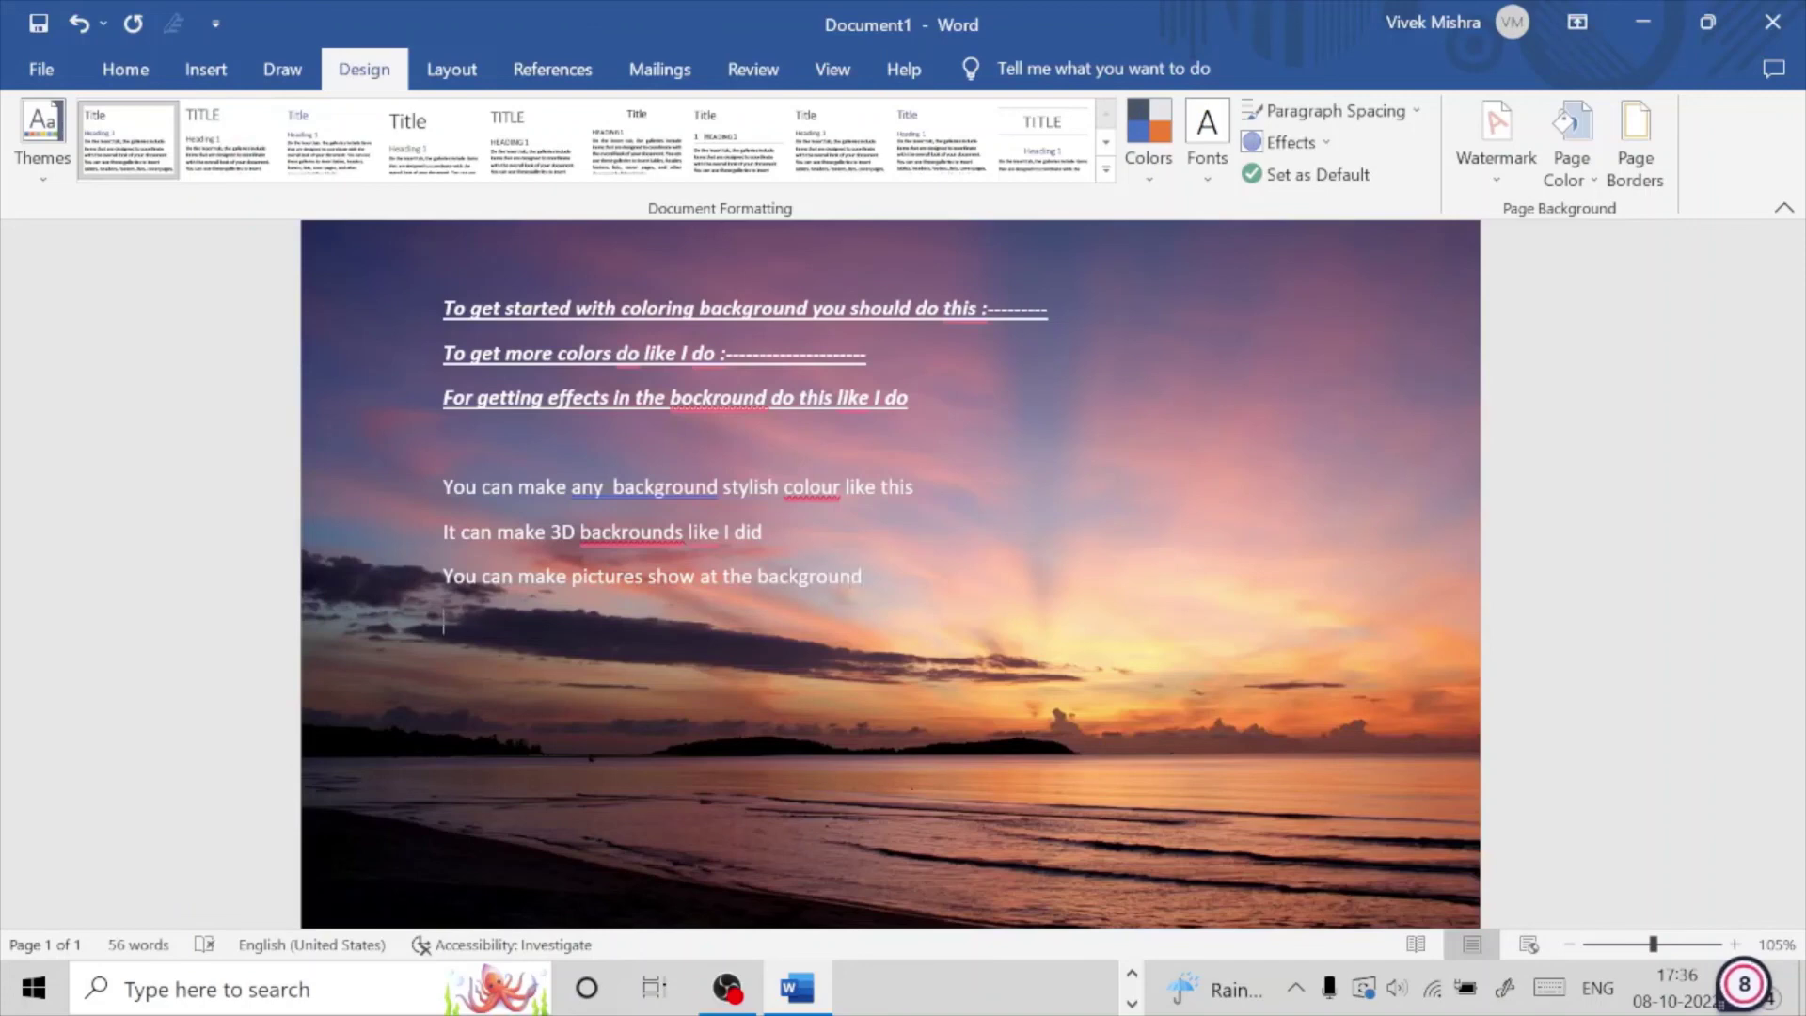